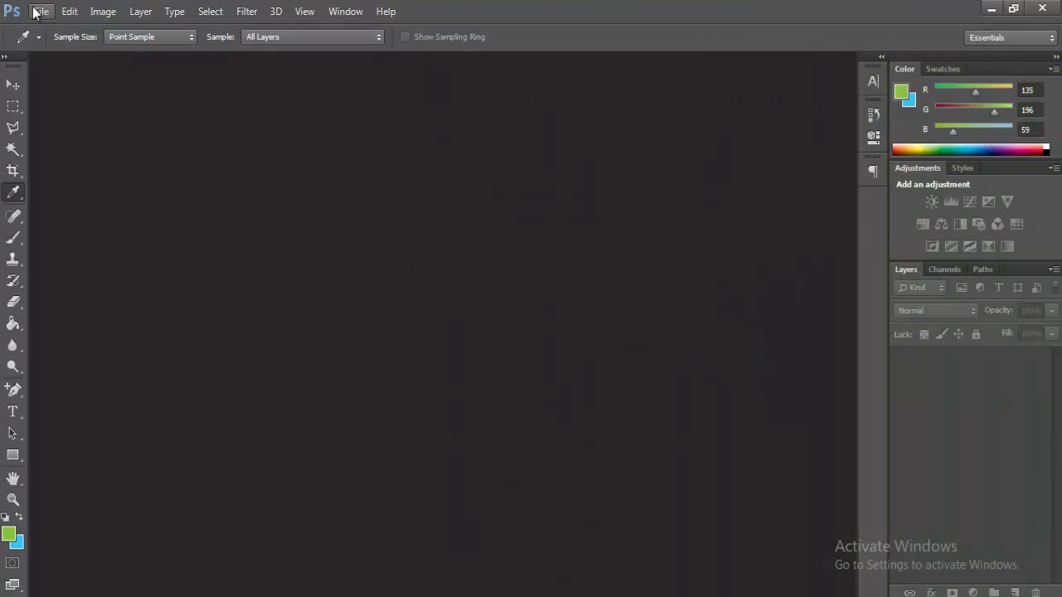
# Step: Create a 'Business Card' document: 3.5 × 2 in, 300 ppi, CMYK, white background
pyautogui.click(36, 12)
pyautogui.click(67, 29)
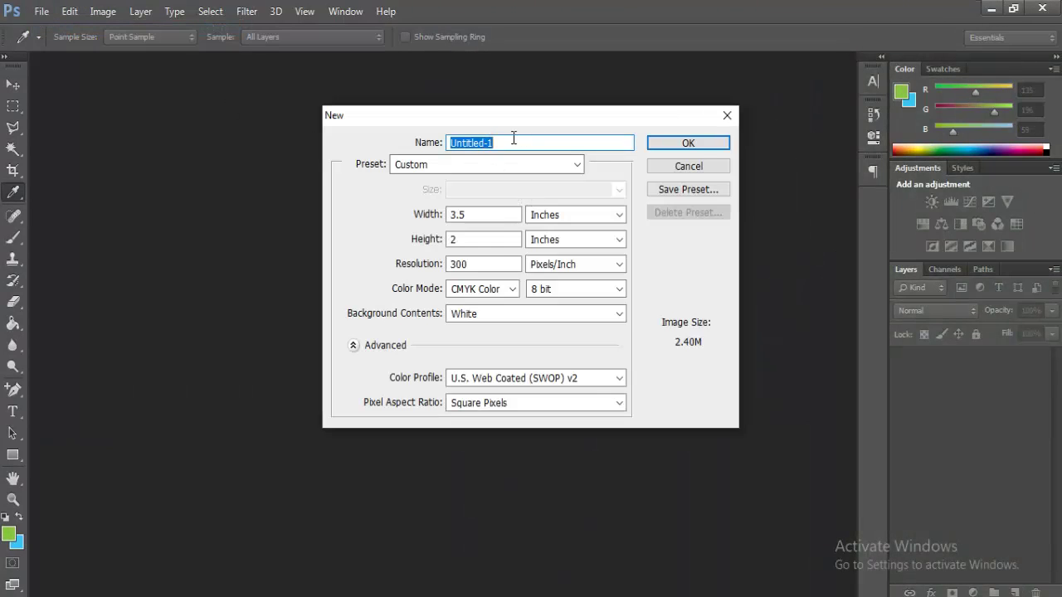
pyautogui.write('B')
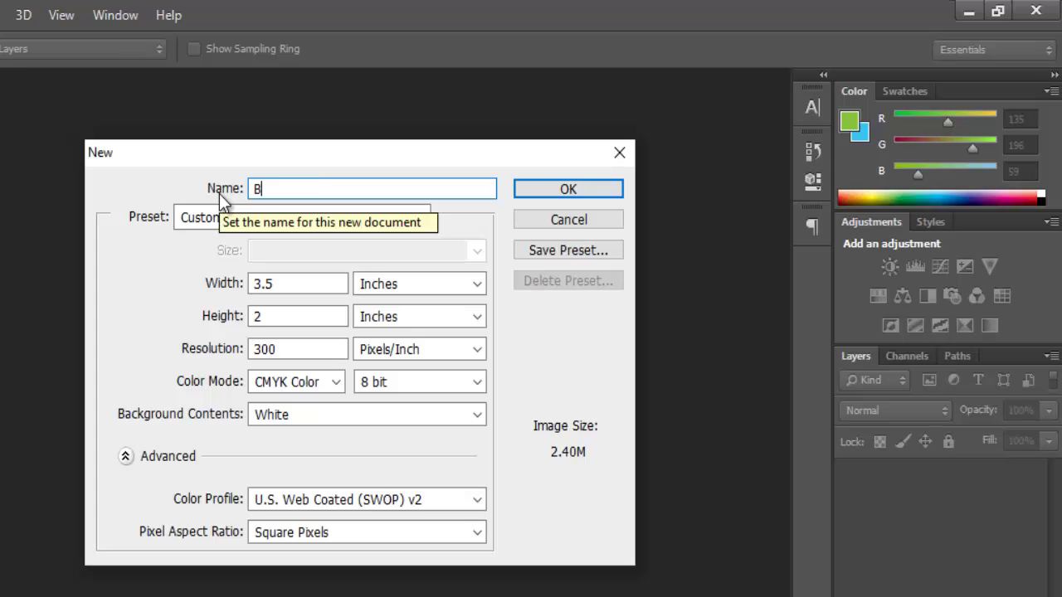
pyautogui.write('usine')
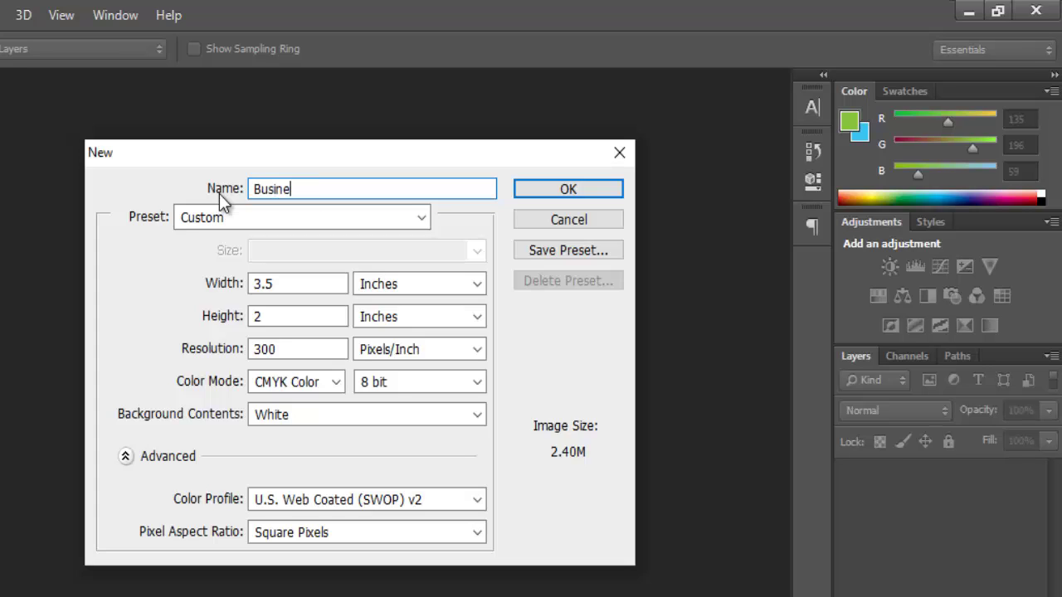
pyautogui.write('ss Card')
pyautogui.click(327, 283)
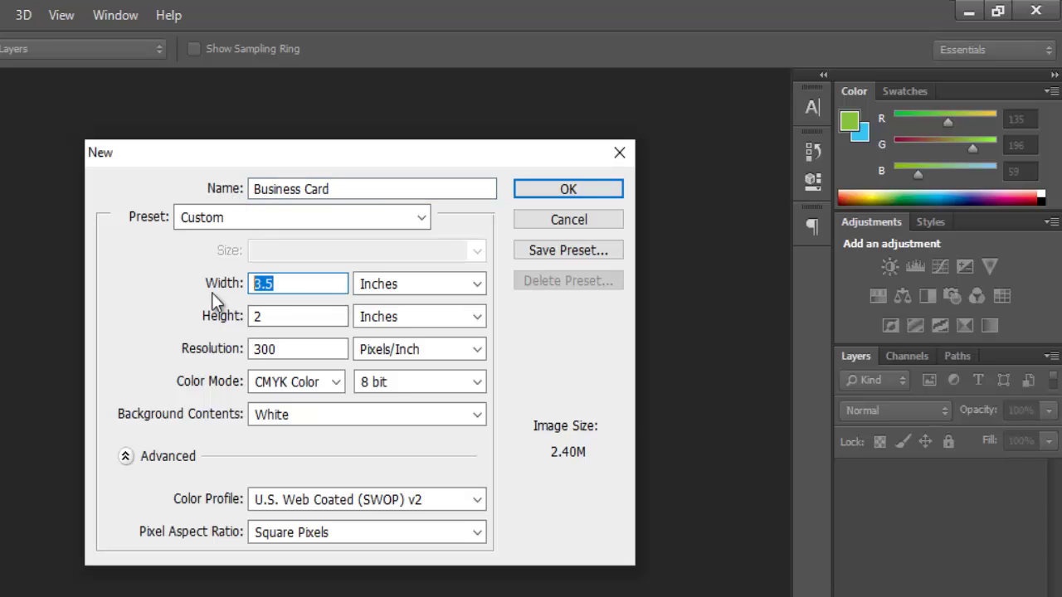
pyautogui.press('Tab')
pyautogui.press('Tab')
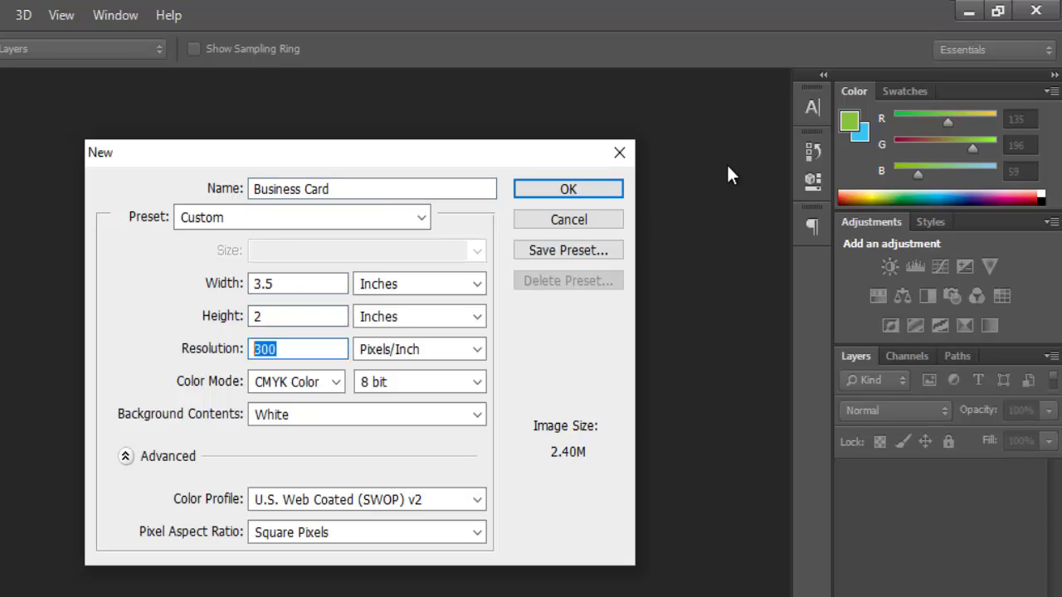
pyautogui.click(586, 189)
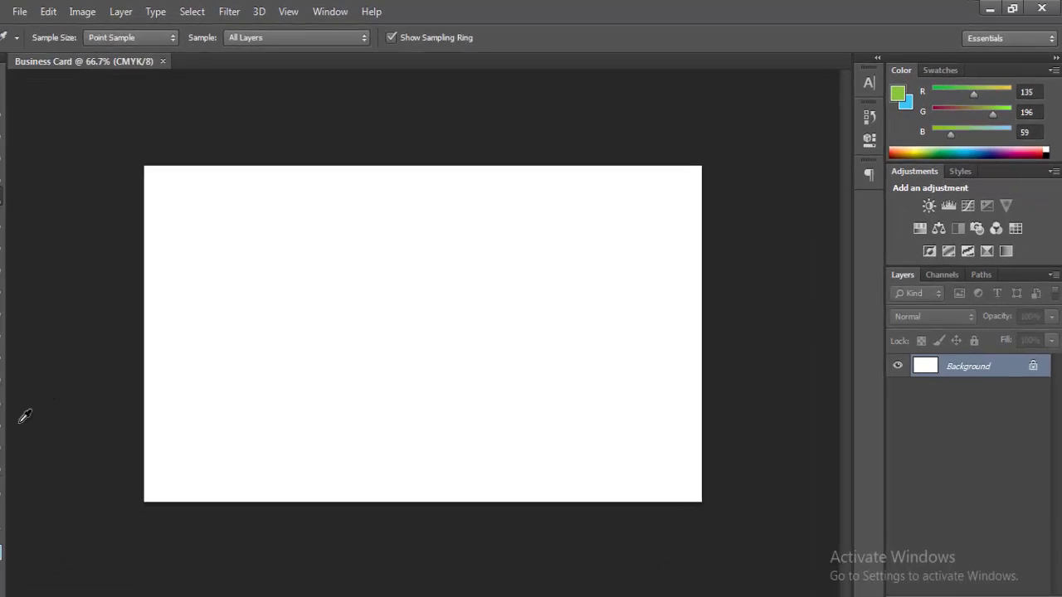
# Step: Draw a thin rectangle bar along the card's bottom-left edge with the Rectangle Tool
pyautogui.click(12, 454)
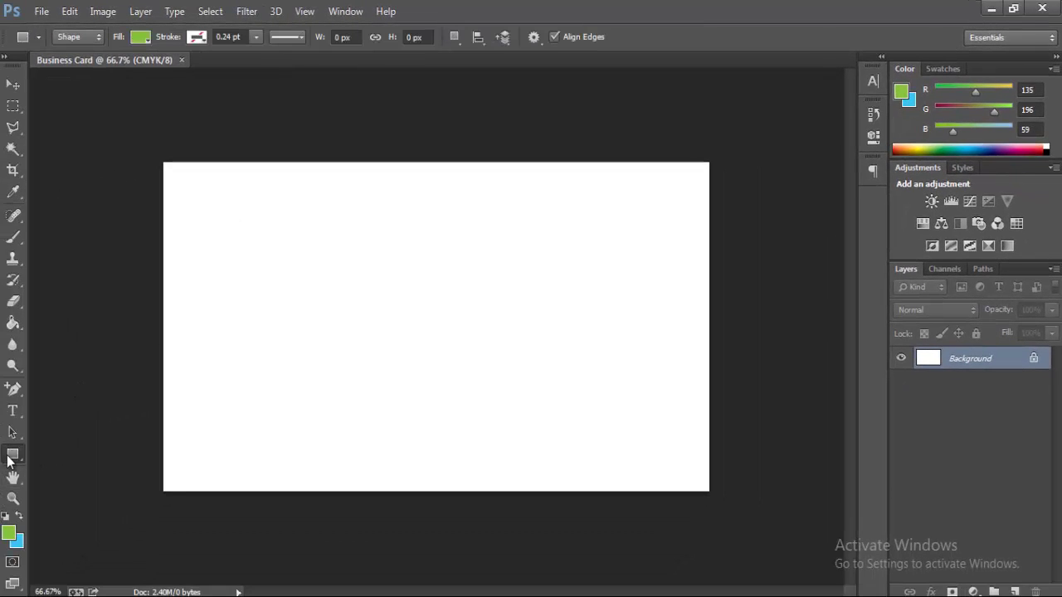
pyautogui.rightClick(10, 456)
pyautogui.click(74, 447)
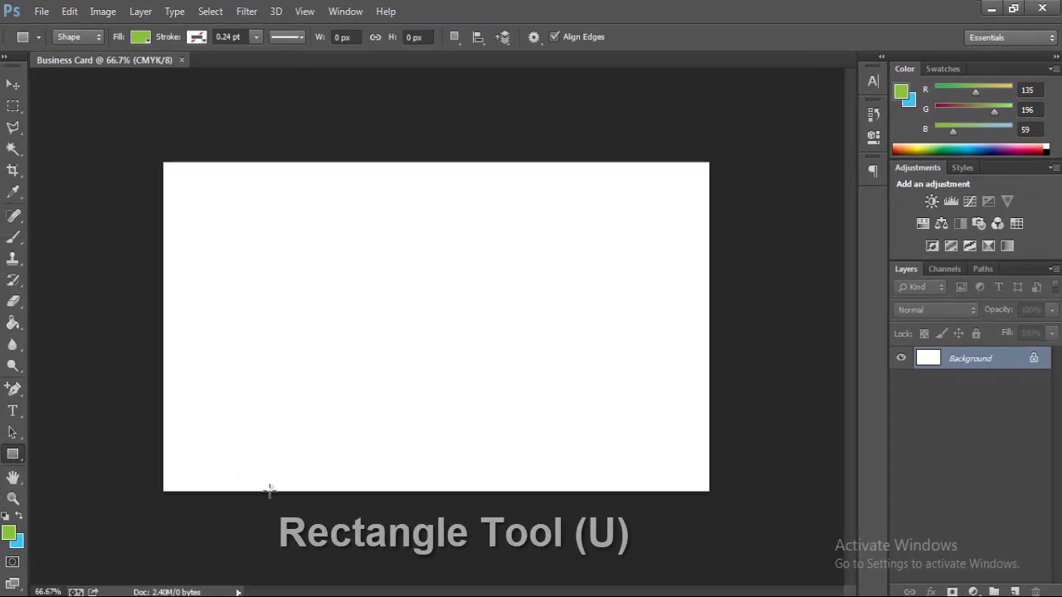
pyautogui.moveTo(160, 455); pyautogui.dragTo(486, 492)
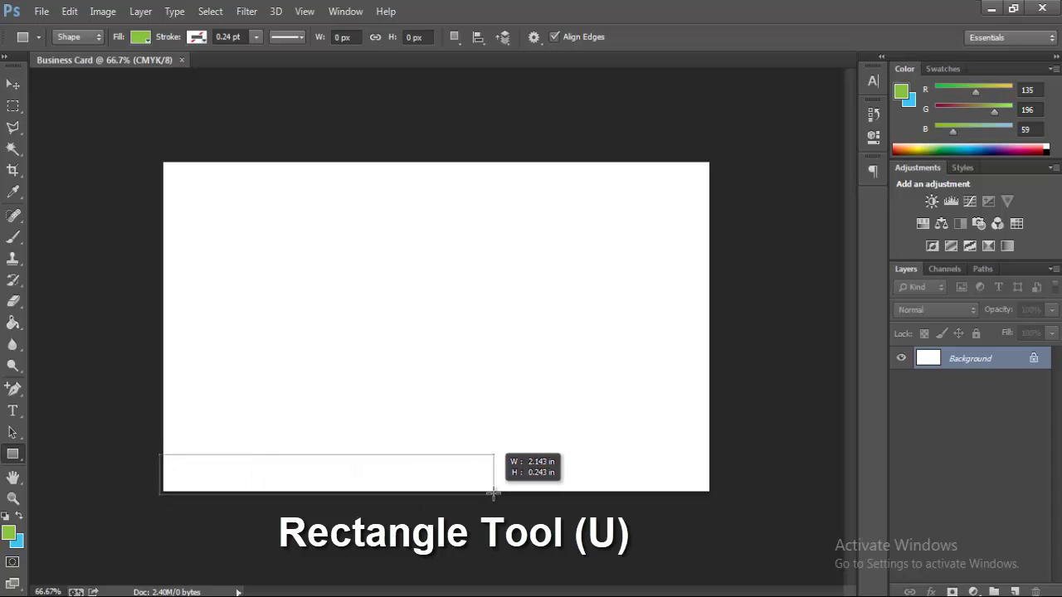
pyautogui.moveTo(486, 492); pyautogui.dragTo(514, 494)
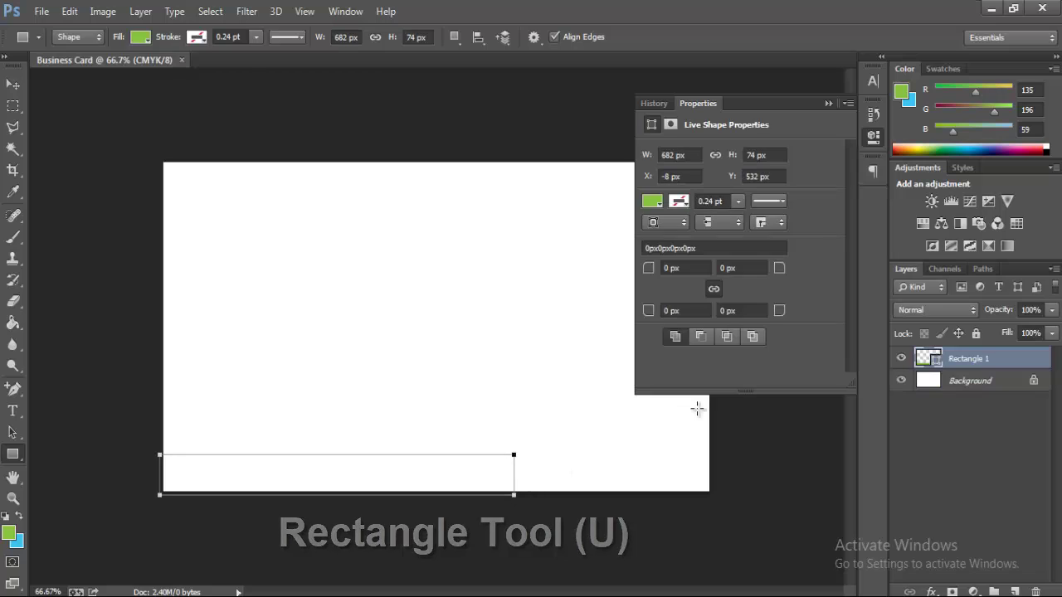
# Step: Fill the bar near-black and close the Properties panel
pyautogui.click(655, 201)
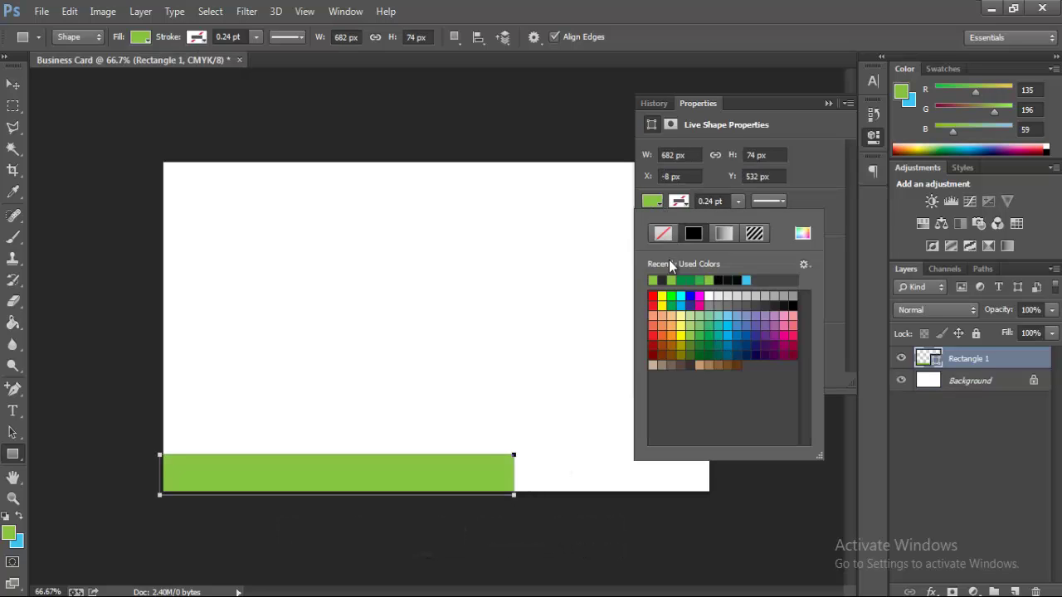
pyautogui.click(718, 280)
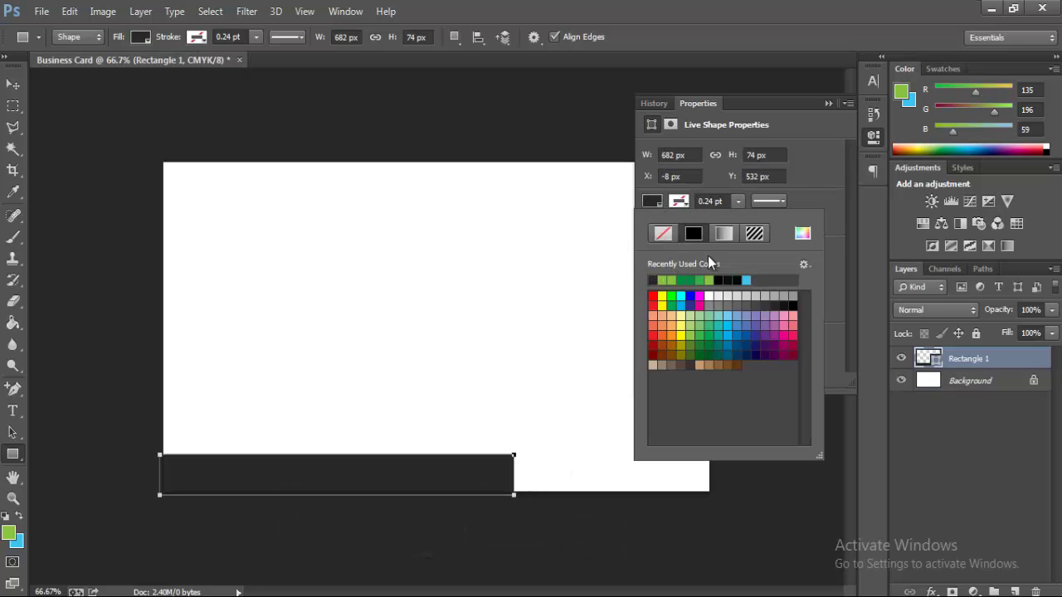
pyautogui.click(826, 97)
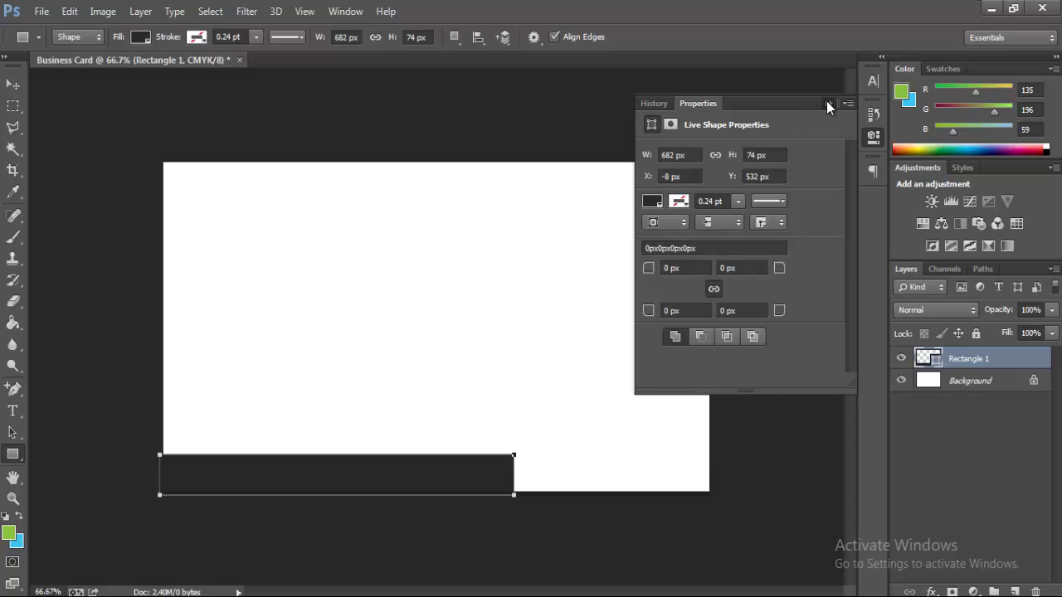
pyautogui.click(826, 103)
pyautogui.press('i')
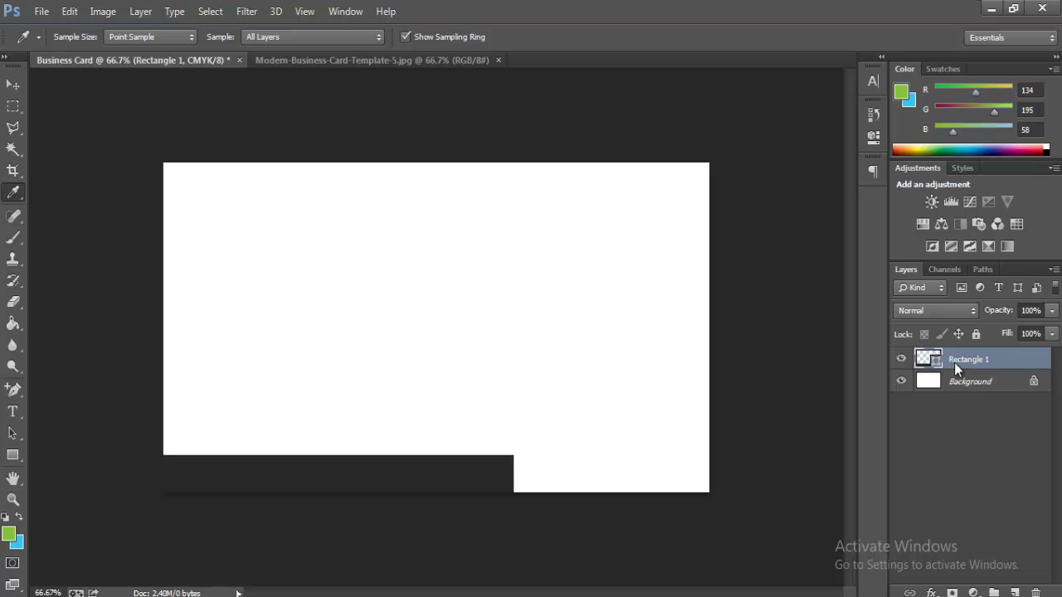
# Step: Duplicate the bar as Rectangle 1 copy and slide the original Rectangle 1 right
pyautogui.rightClick(954, 362)
pyautogui.click(693, 144)
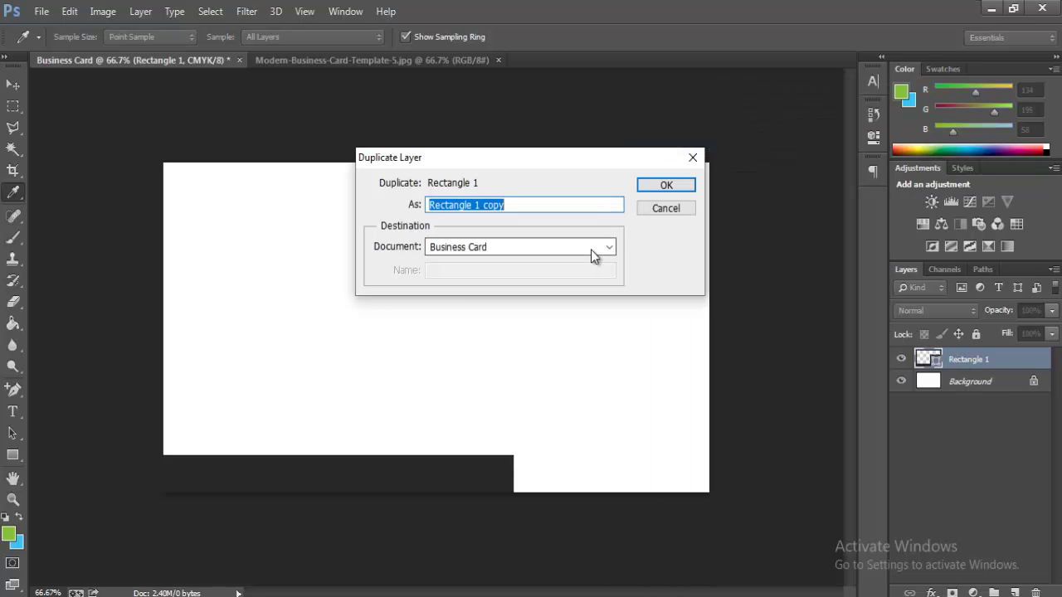
pyautogui.click(682, 184)
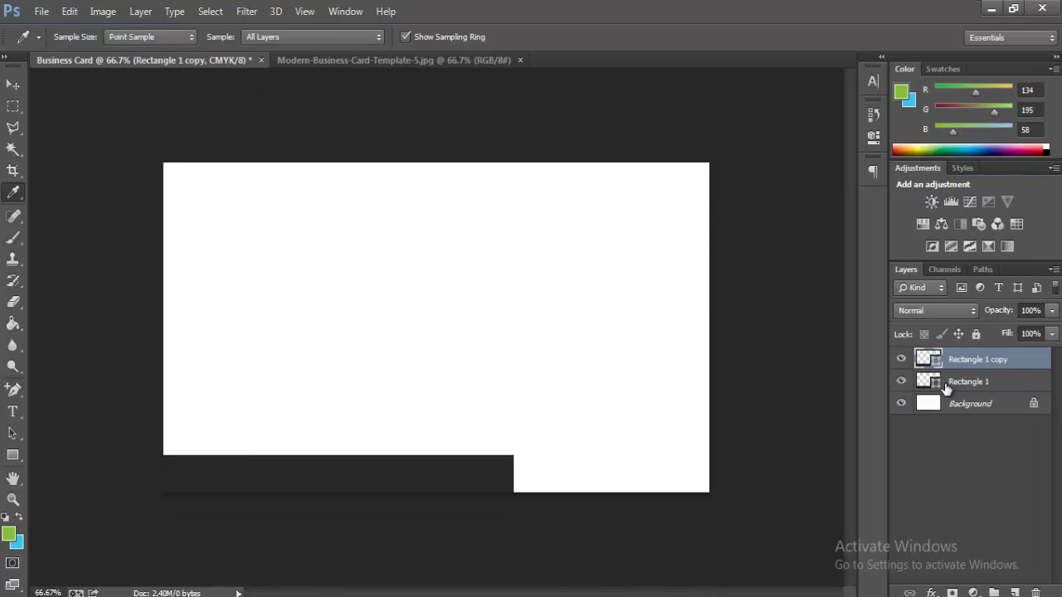
pyautogui.hotkey('alt', '[')
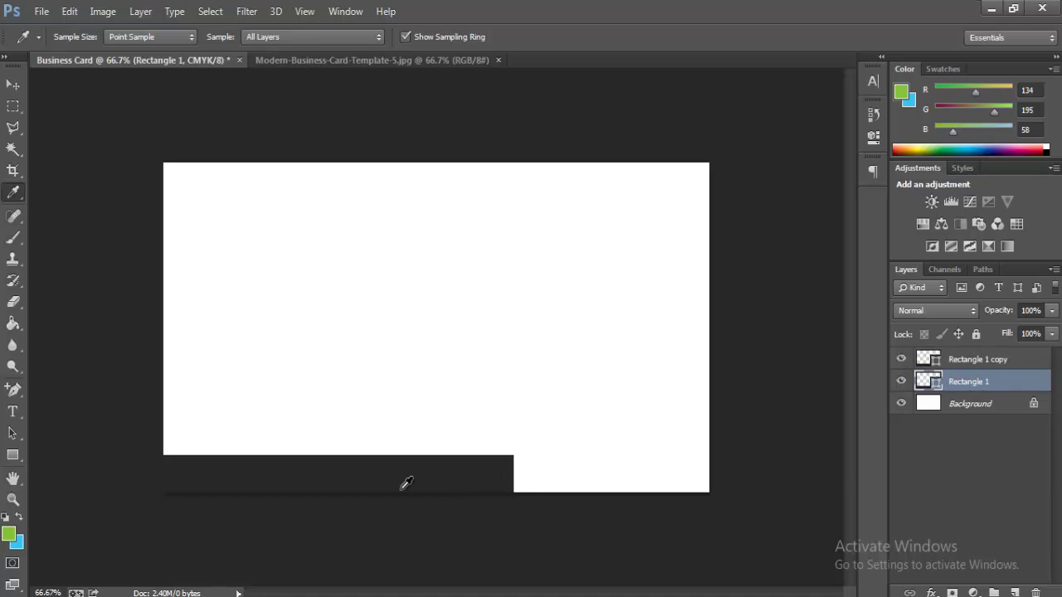
pyautogui.click(12, 84)
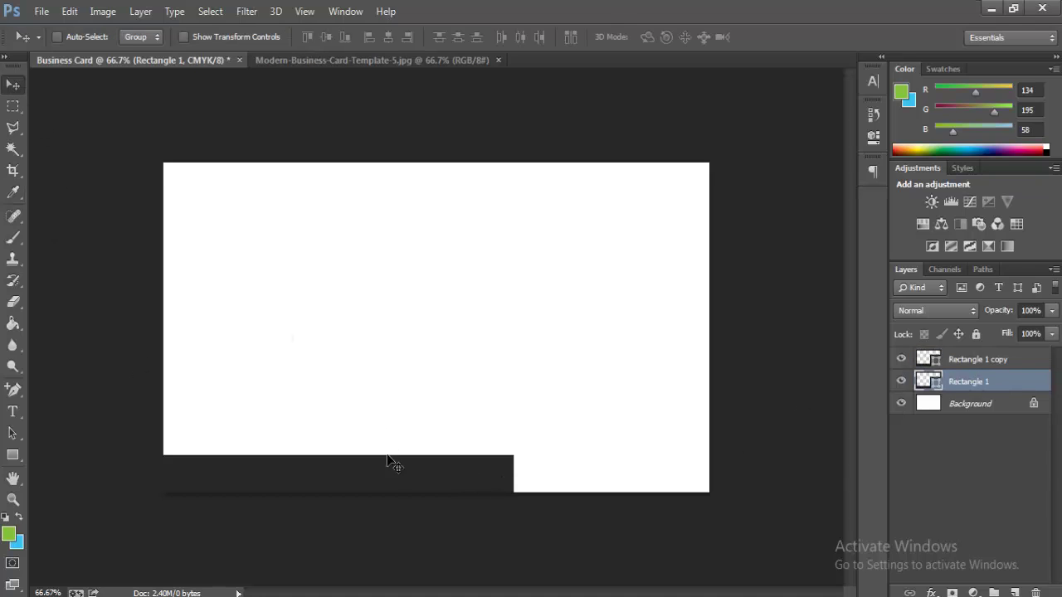
pyautogui.moveTo(468, 485); pyautogui.dragTo(527, 485)
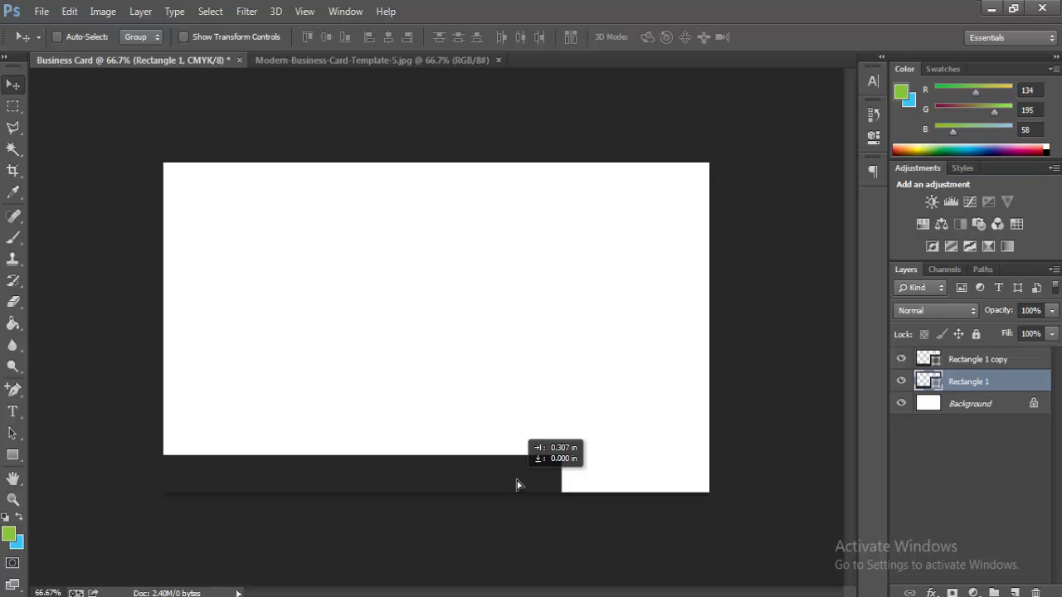
# Step: Recolour Rectangle 1 green #86c33a
pyautogui.doubleClick(927, 380)
pyautogui.click(10, 536)
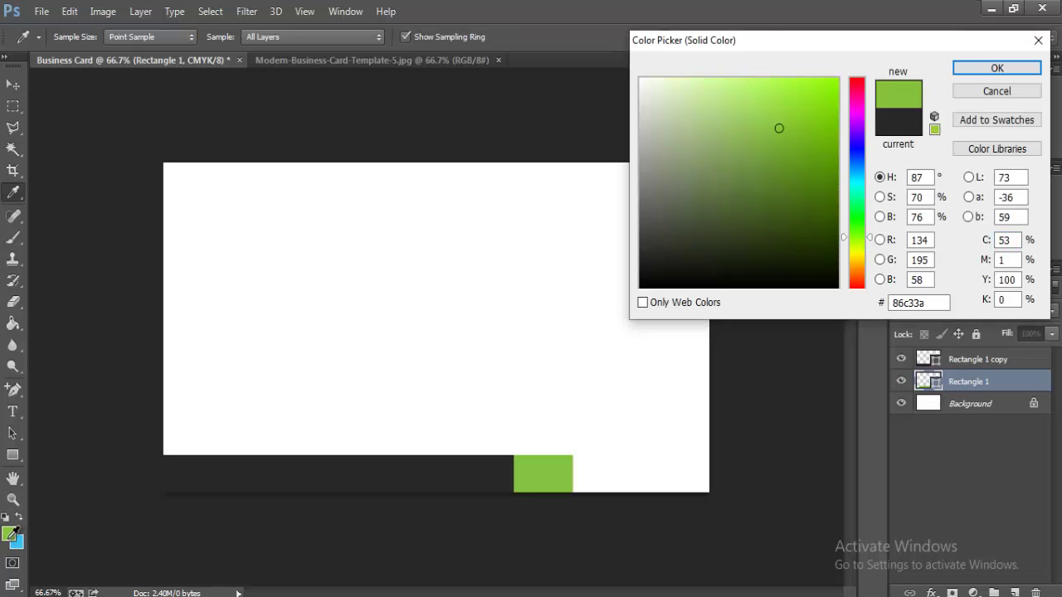
pyautogui.click(997, 68)
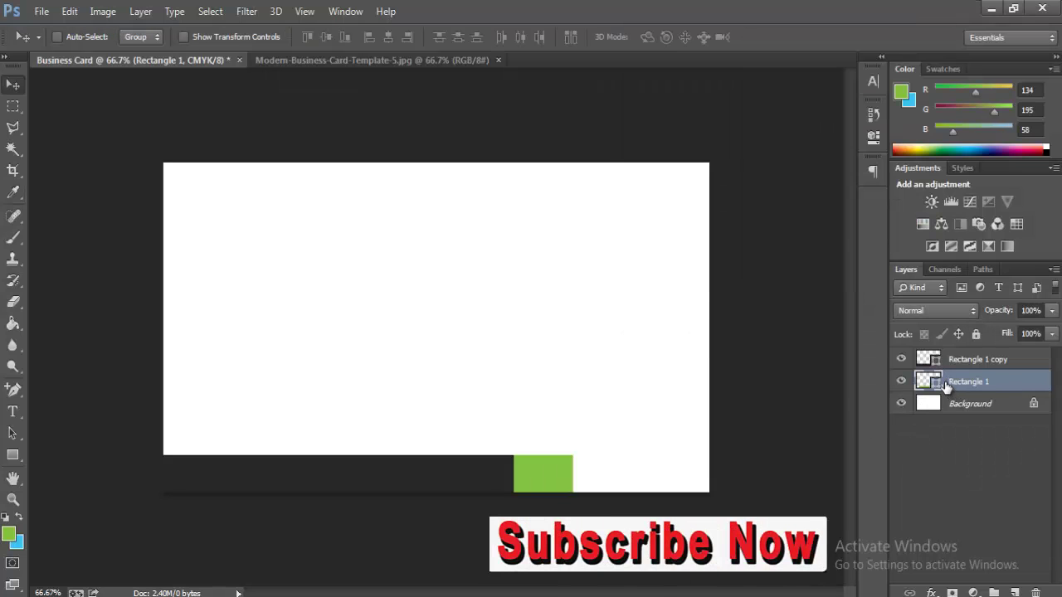
# Step: Duplicate the green block as Rectangle 1 copy 2 and shift Rectangle 1 further right
pyautogui.rightClick(944, 382)
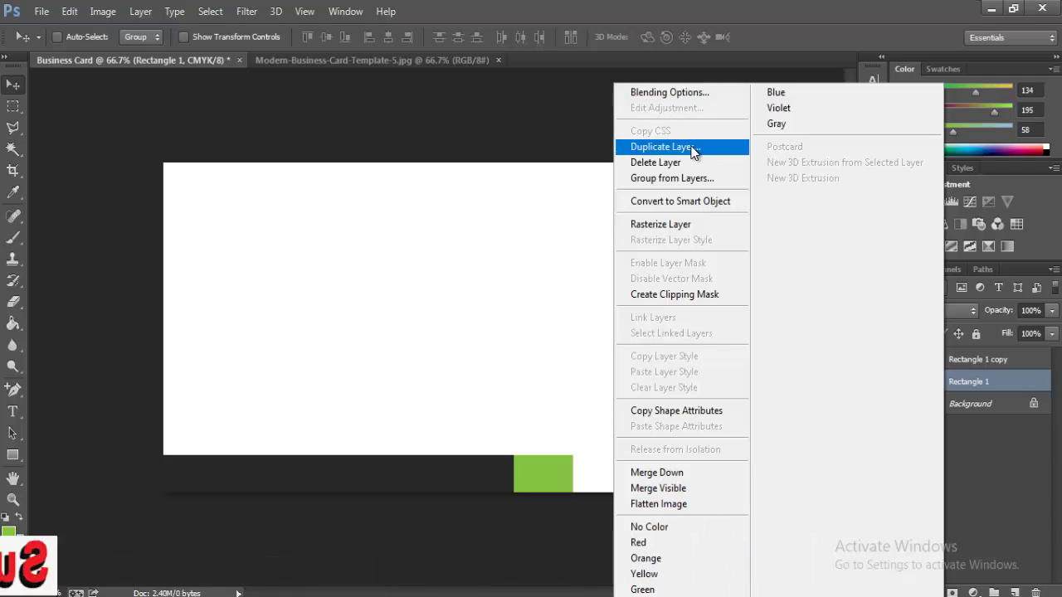
pyautogui.click(664, 147)
pyautogui.click(670, 184)
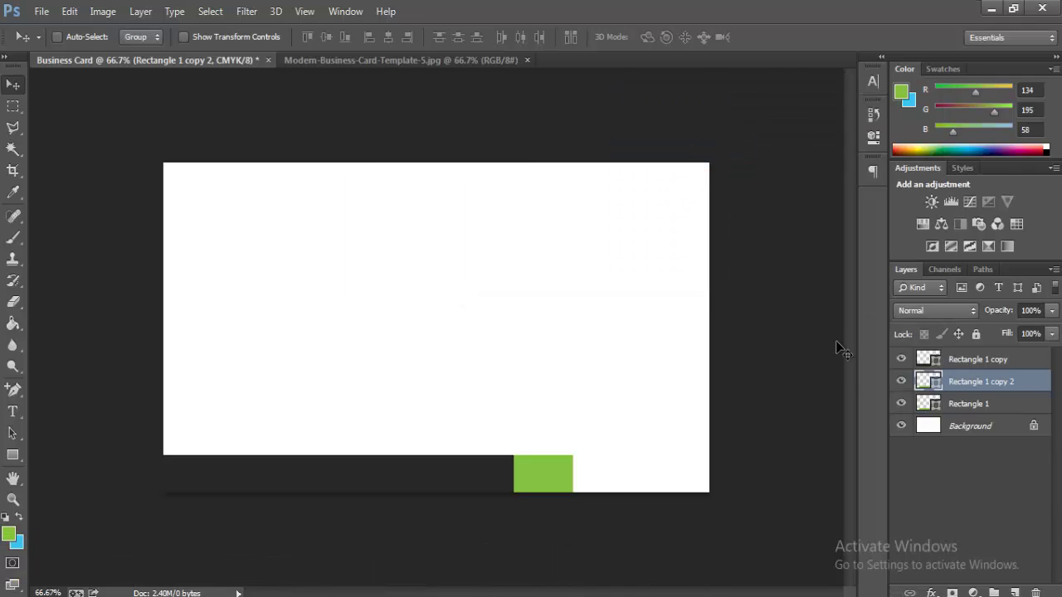
pyautogui.click(950, 405)
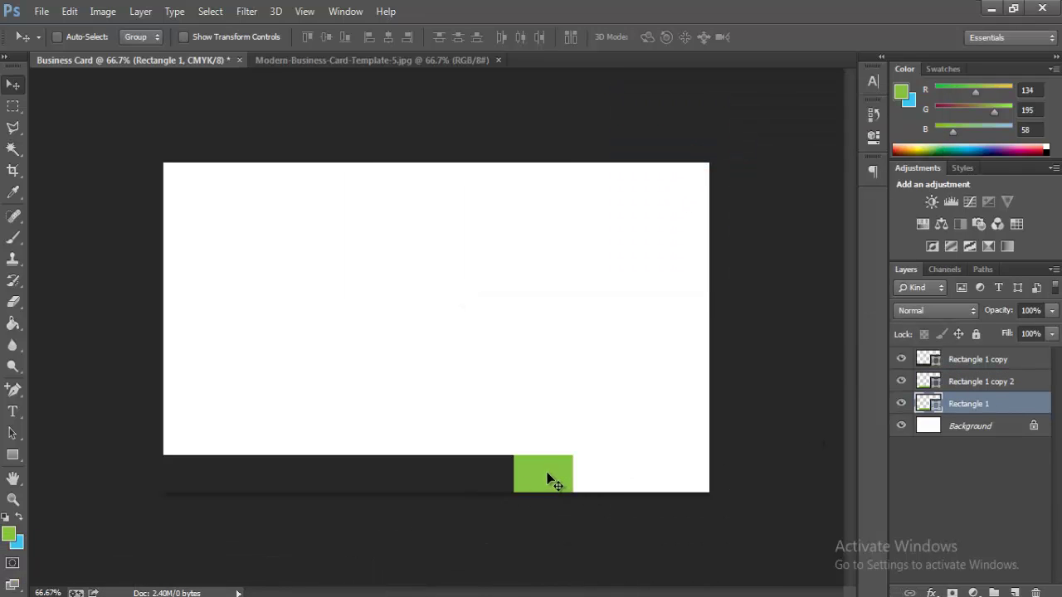
pyautogui.moveTo(547, 481); pyautogui.dragTo(609, 481)
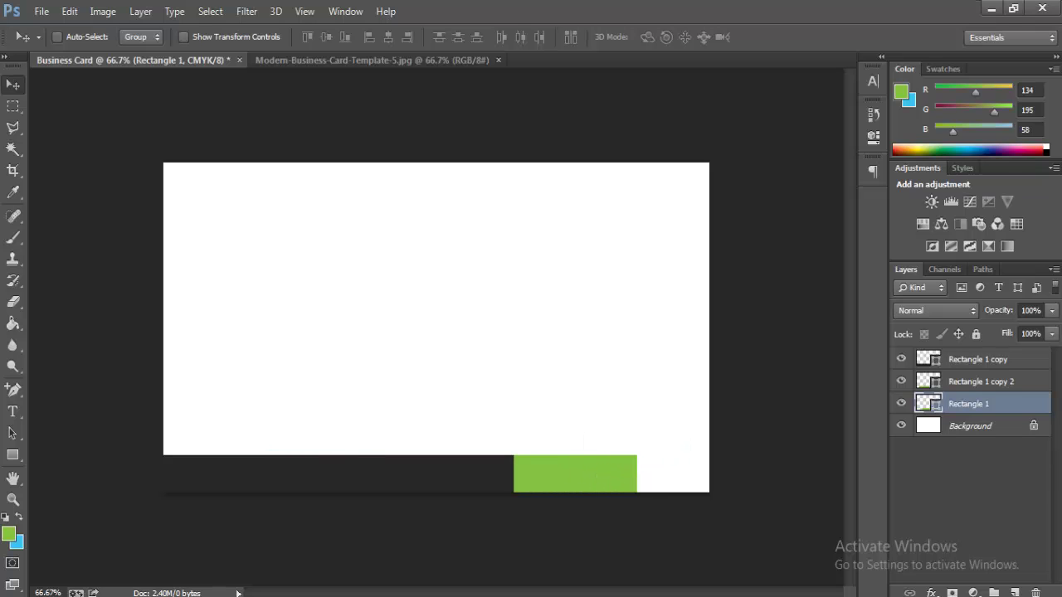
pyautogui.press('i')
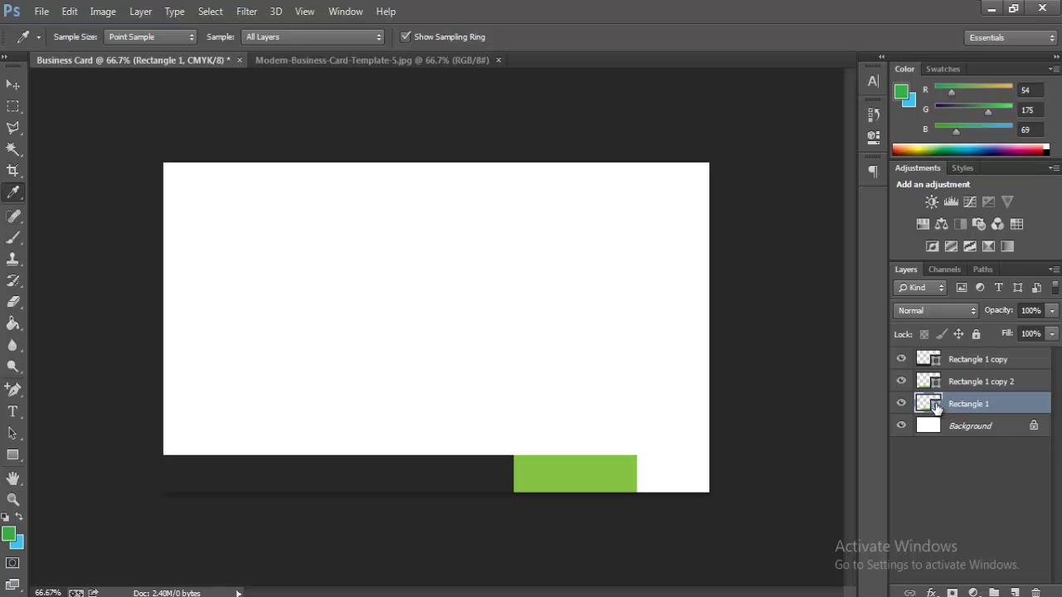
# Step: Recolour Rectangle 1 a deeper sampled green
pyautogui.doubleClick(935, 406)
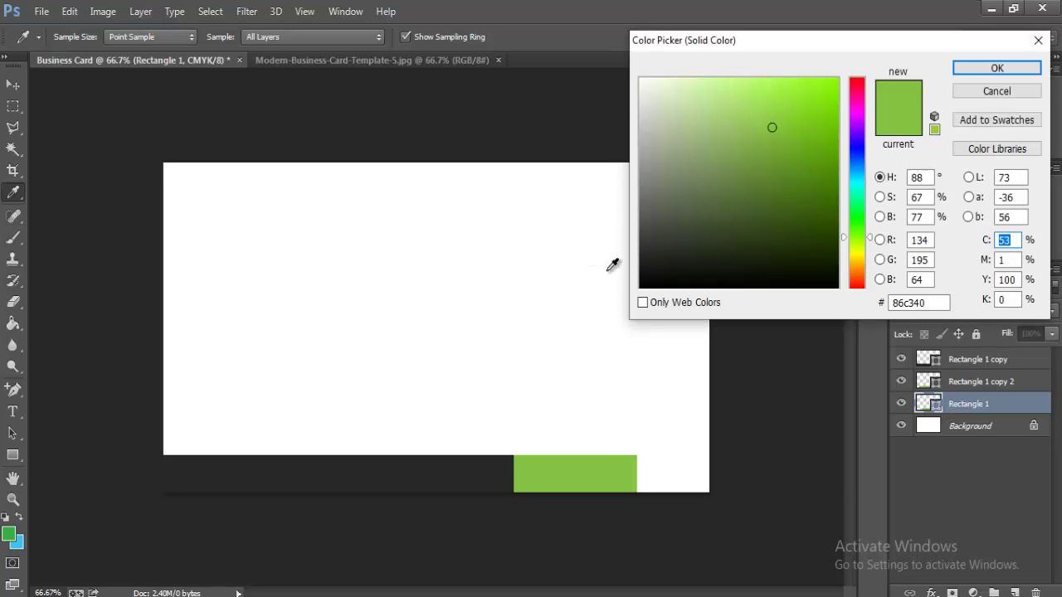
pyautogui.click(14, 530)
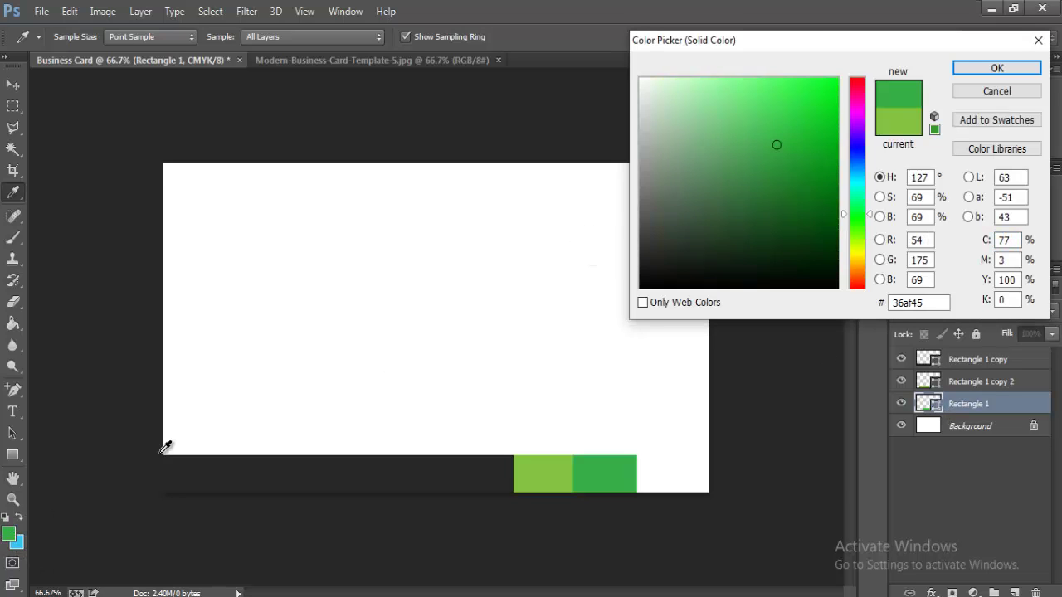
pyautogui.click(972, 70)
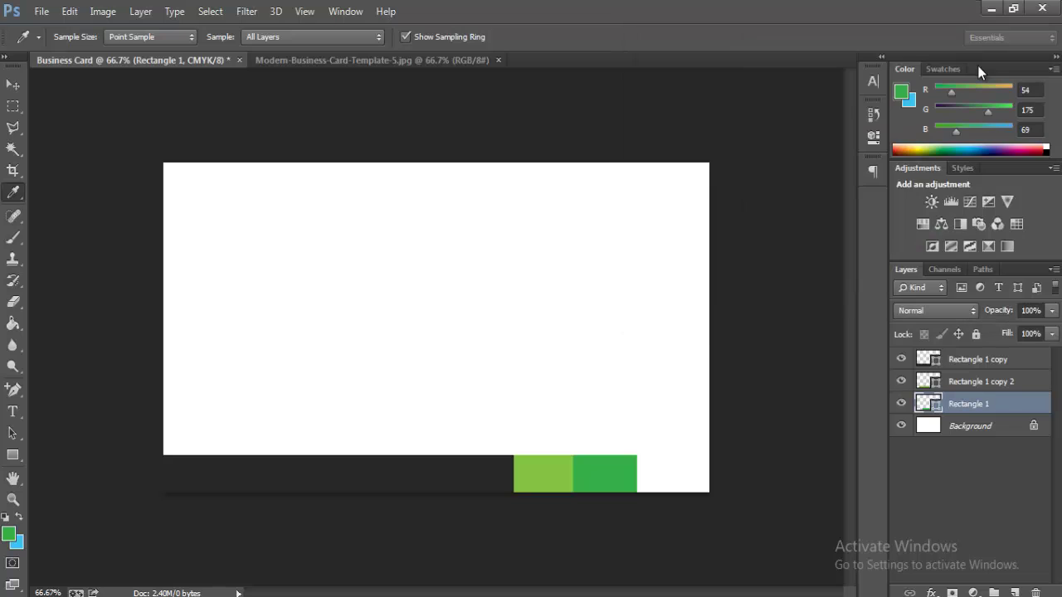
# Step: Duplicate it as Rectangle 1 copy 3 and slide Rectangle 1 to the card's right edge
pyautogui.rightClick(953, 404)
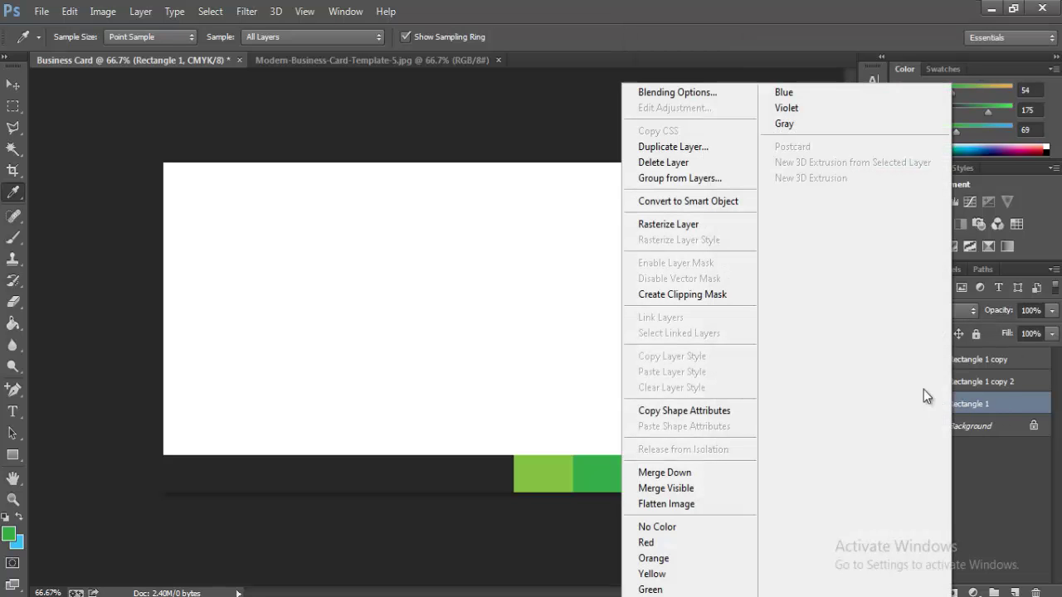
pyautogui.click(685, 149)
pyautogui.click(662, 188)
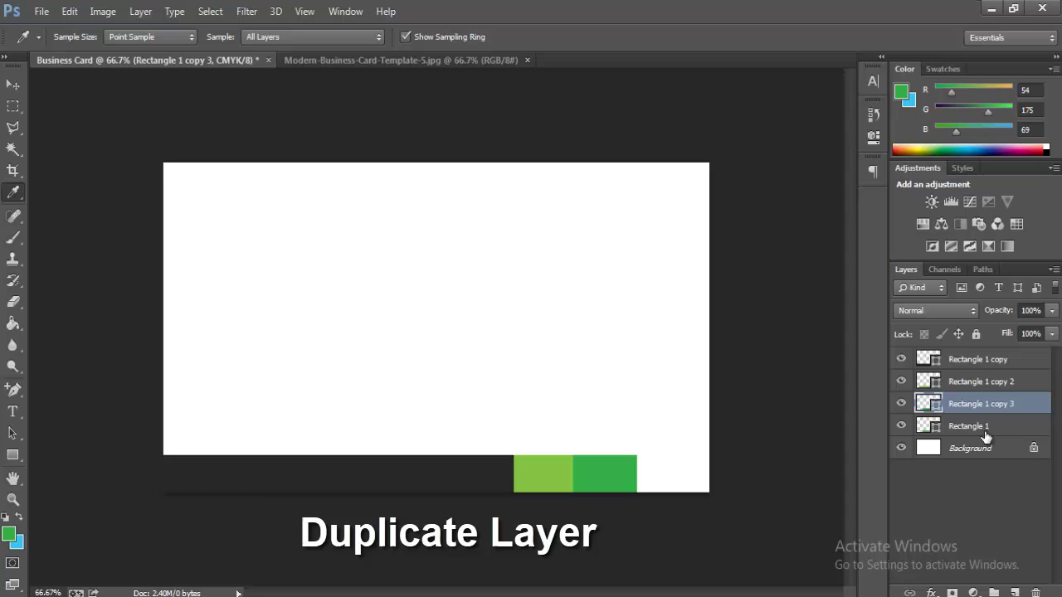
pyautogui.click(936, 427)
pyautogui.click(13, 84)
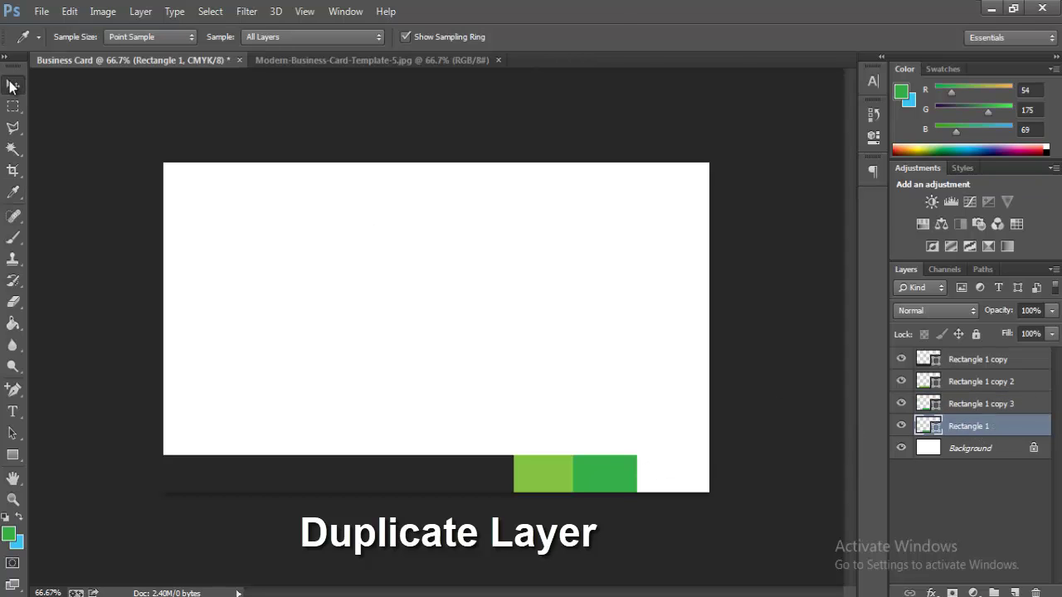
pyautogui.moveTo(618, 478); pyautogui.dragTo(690, 479)
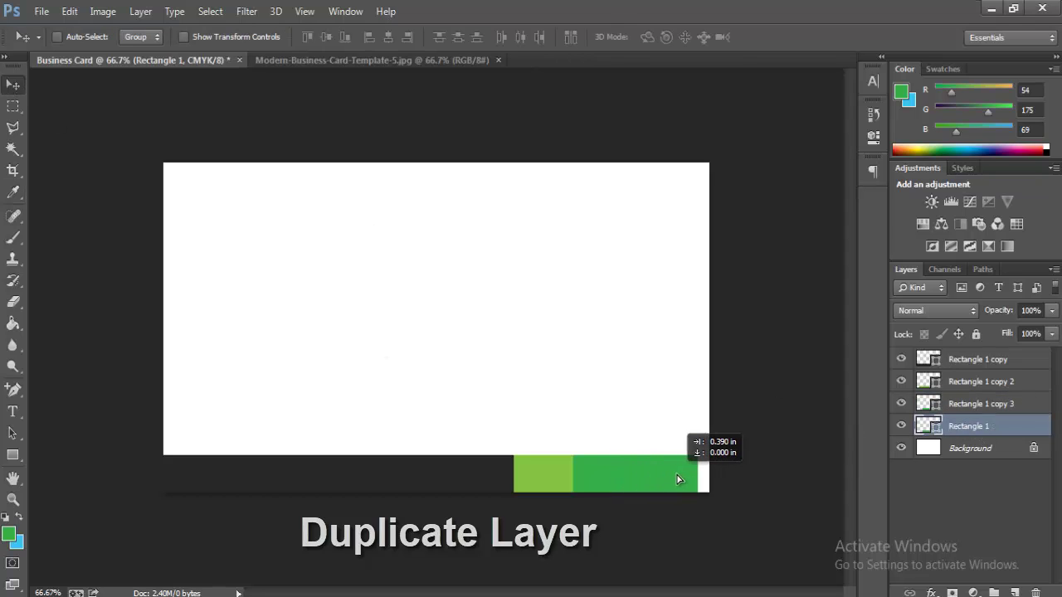
# Step: Set the far-right block's fill to dark green #029046
pyautogui.doubleClick(922, 430)
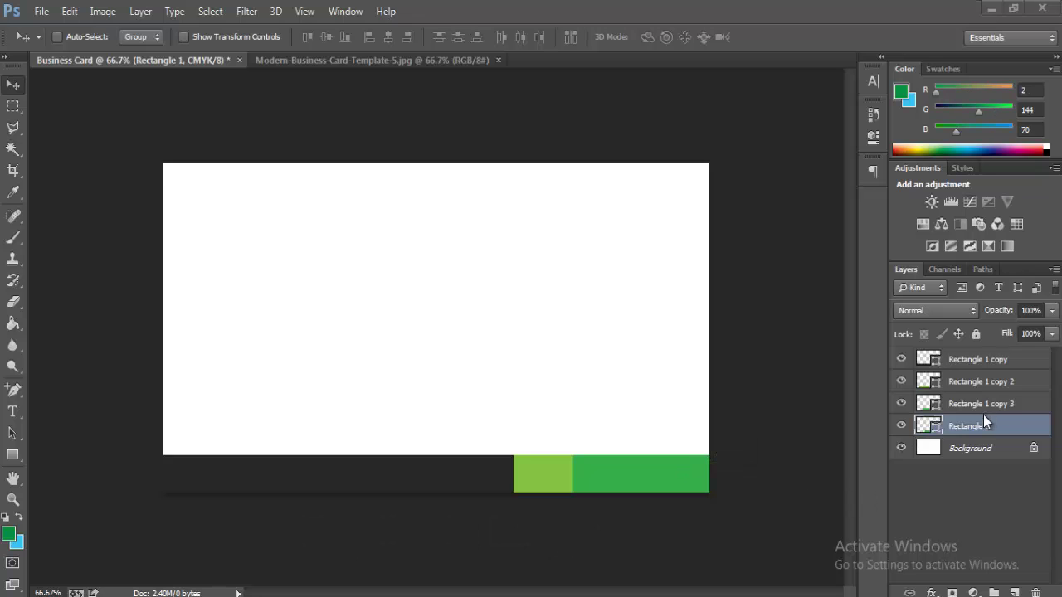
pyautogui.doubleClick(931, 426)
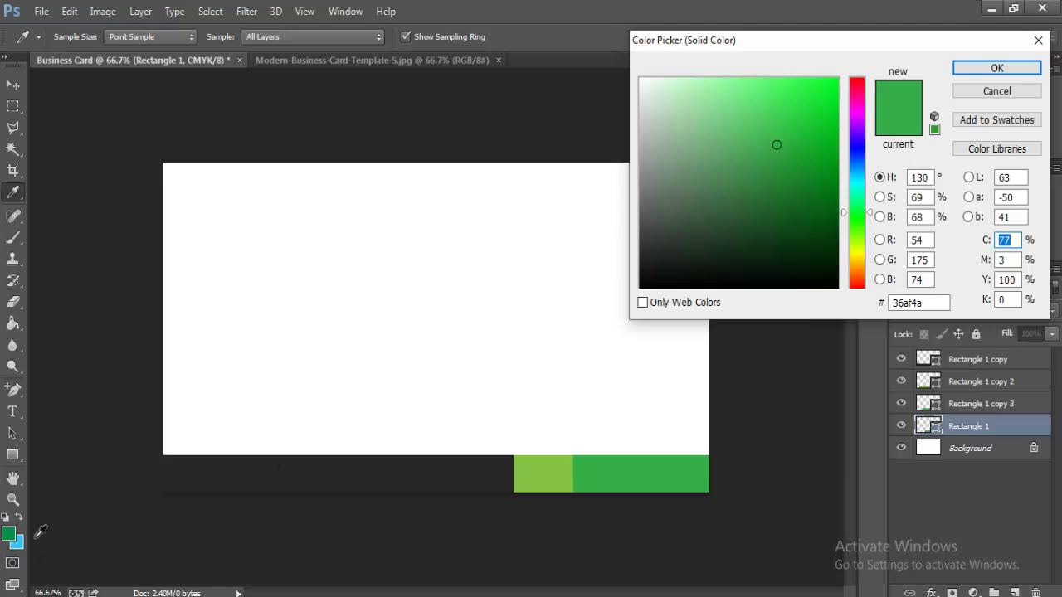
pyautogui.click(12, 528)
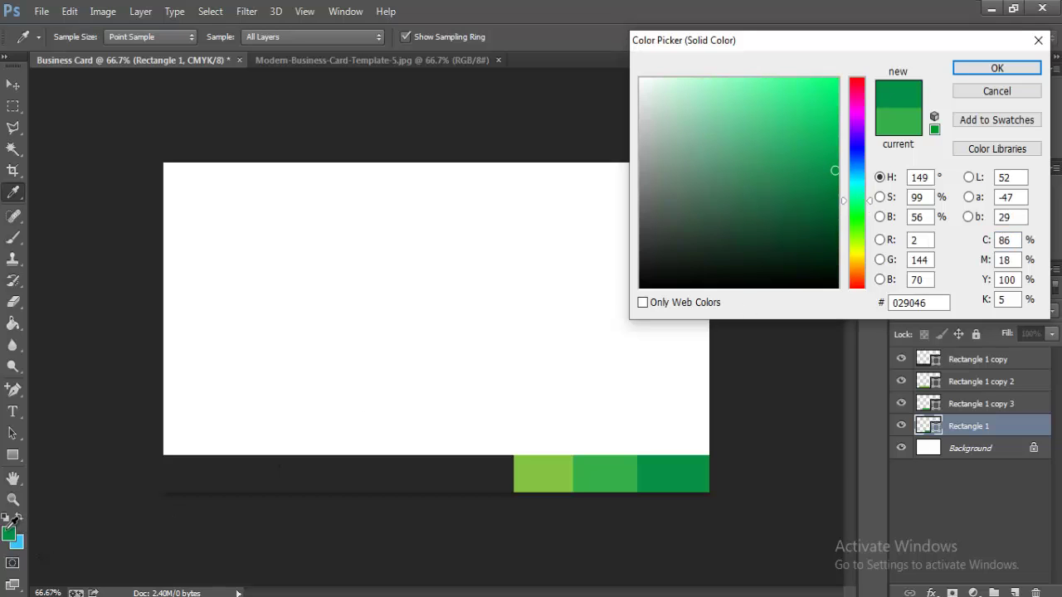
pyautogui.click(996, 68)
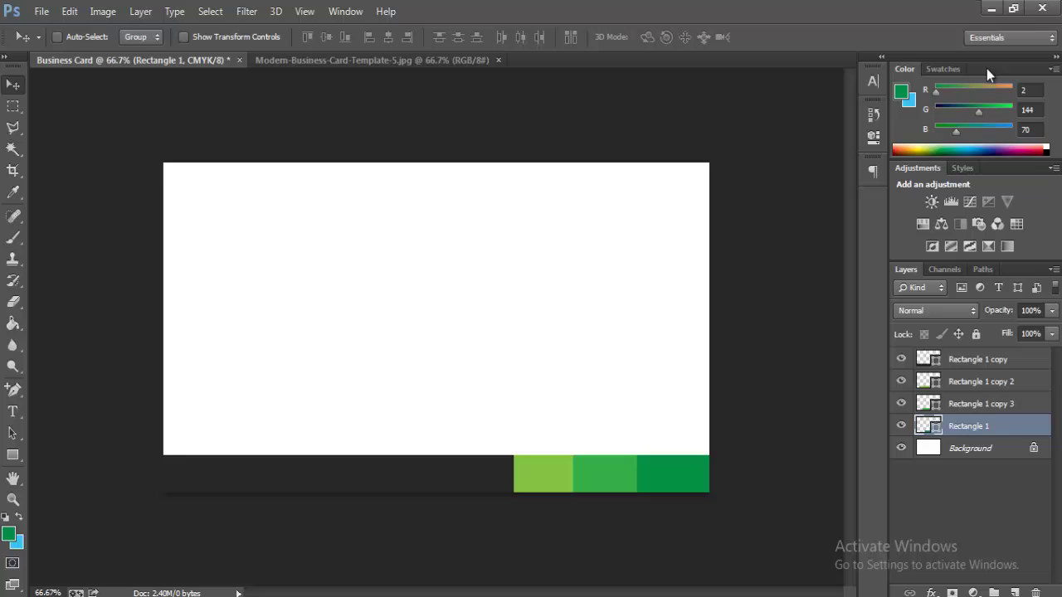
pyautogui.click(969, 406)
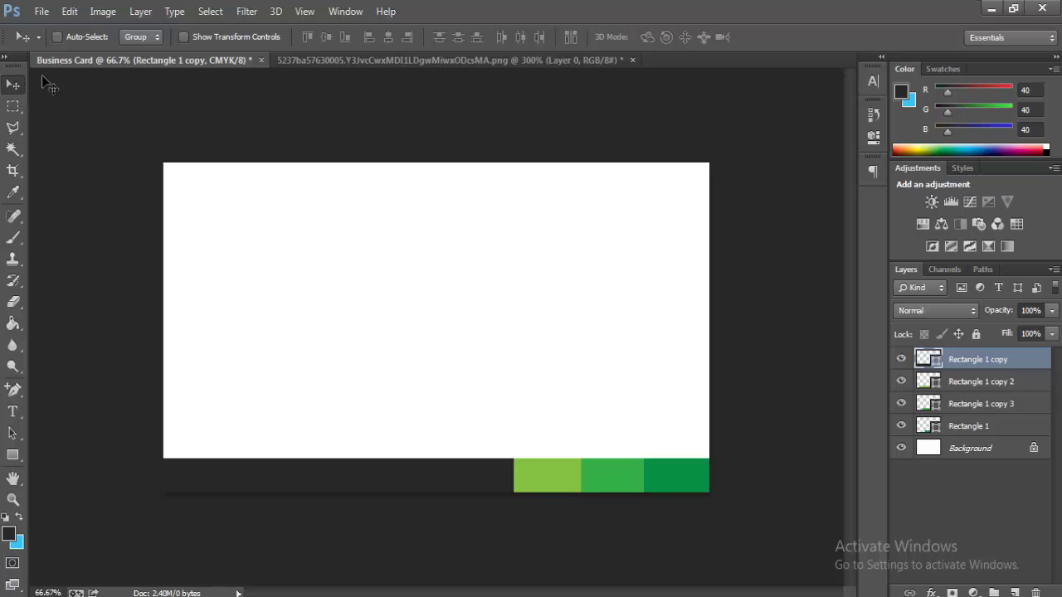
# Step: Drag the red infinity logo from the PNG onto the card and scale it to about 190%
pyautogui.click(431, 60)
pyautogui.moveTo(450, 365)
pyautogui.mouseDown()
pyautogui.moveTo(371, 298)
pyautogui.moveTo(393, 265)
pyautogui.moveTo(514, 309)
pyautogui.mouseUp()
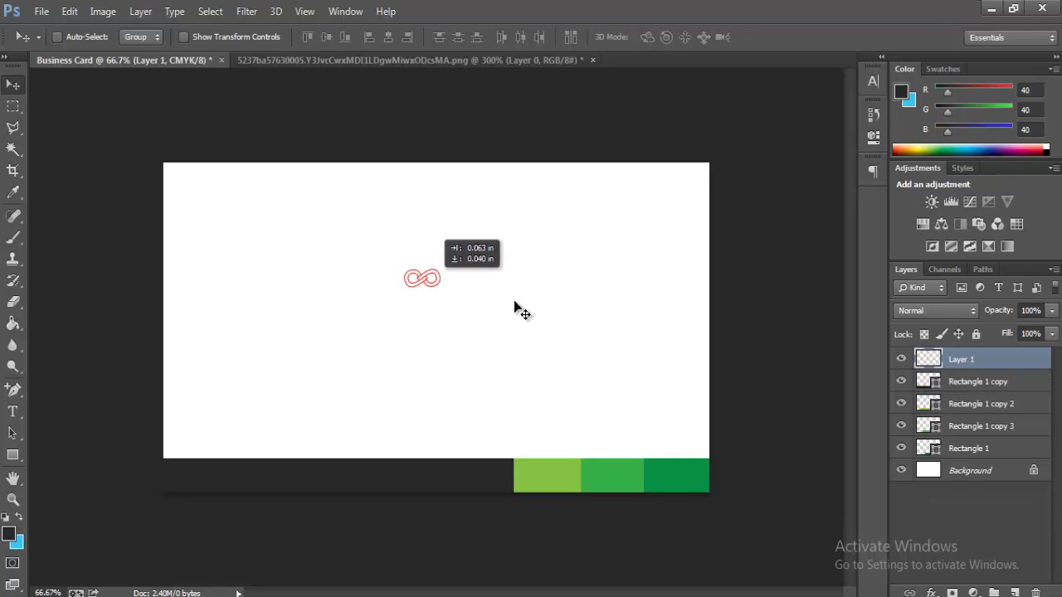
pyautogui.hotkey('ctrl', 't')
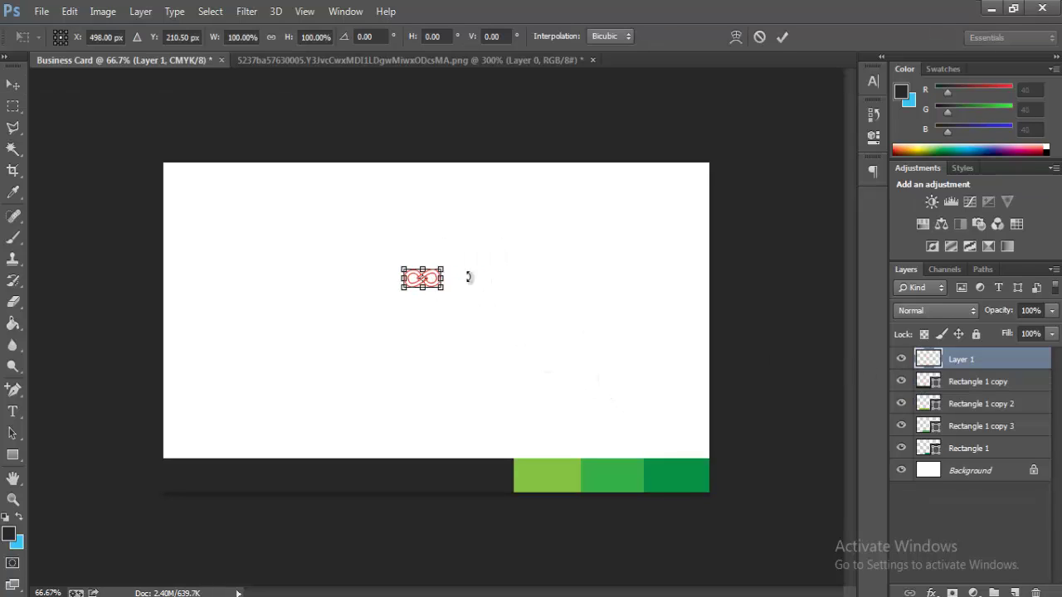
pyautogui.moveTo(446, 289)
pyautogui.mouseDown()
pyautogui.moveTo(464, 294)
pyautogui.moveTo(449, 279)
pyautogui.mouseUp()
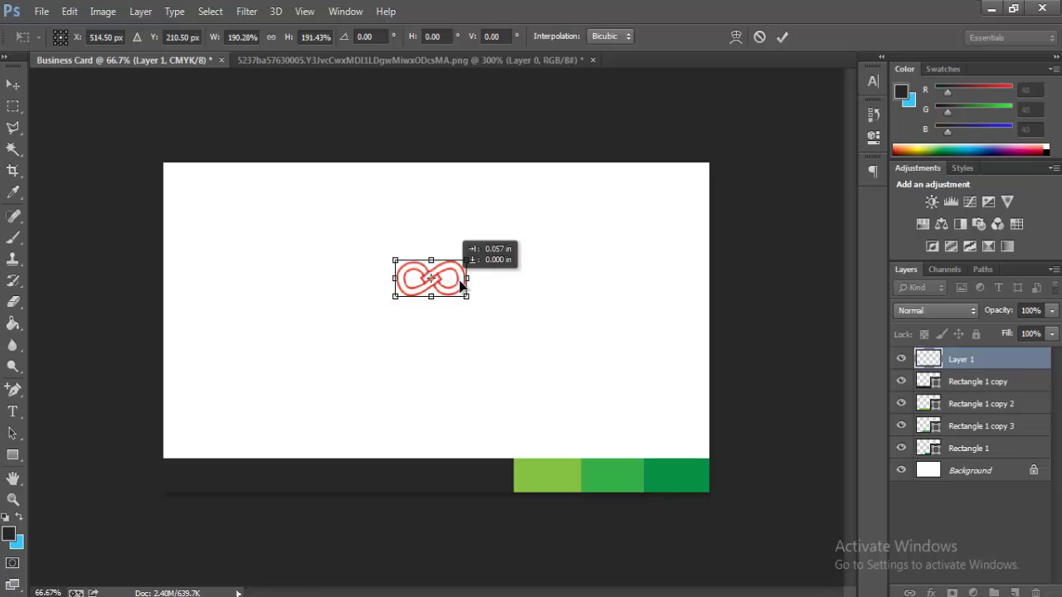
# Step: Apply the resize and give the logo a light green #85c341 Color Overlay
pyautogui.press('Return')
pyautogui.rightClick(967, 367)
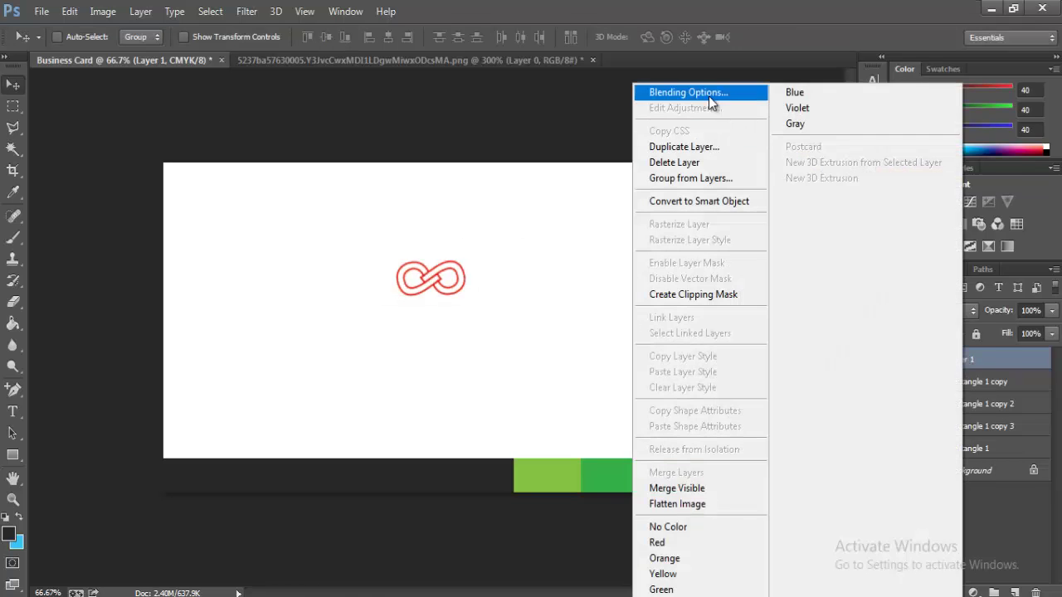
pyautogui.click(707, 94)
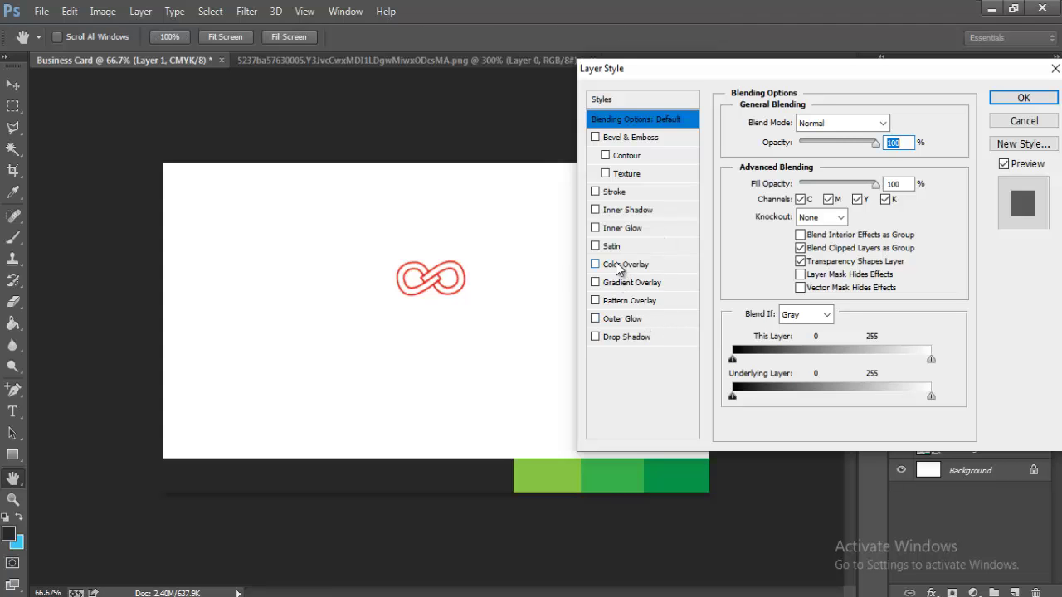
pyautogui.click(617, 264)
pyautogui.click(893, 123)
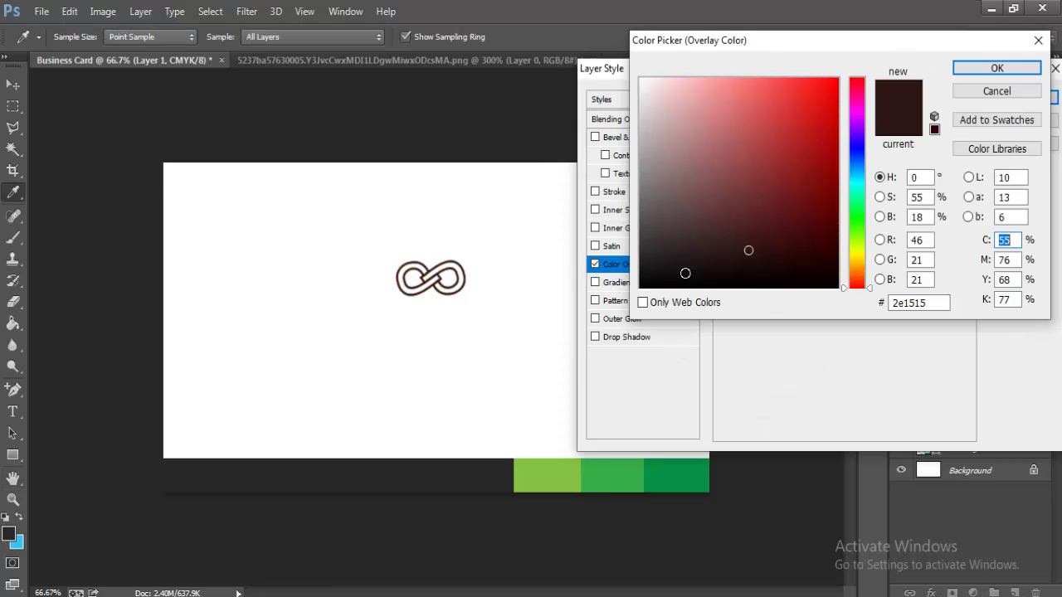
pyautogui.click(554, 472)
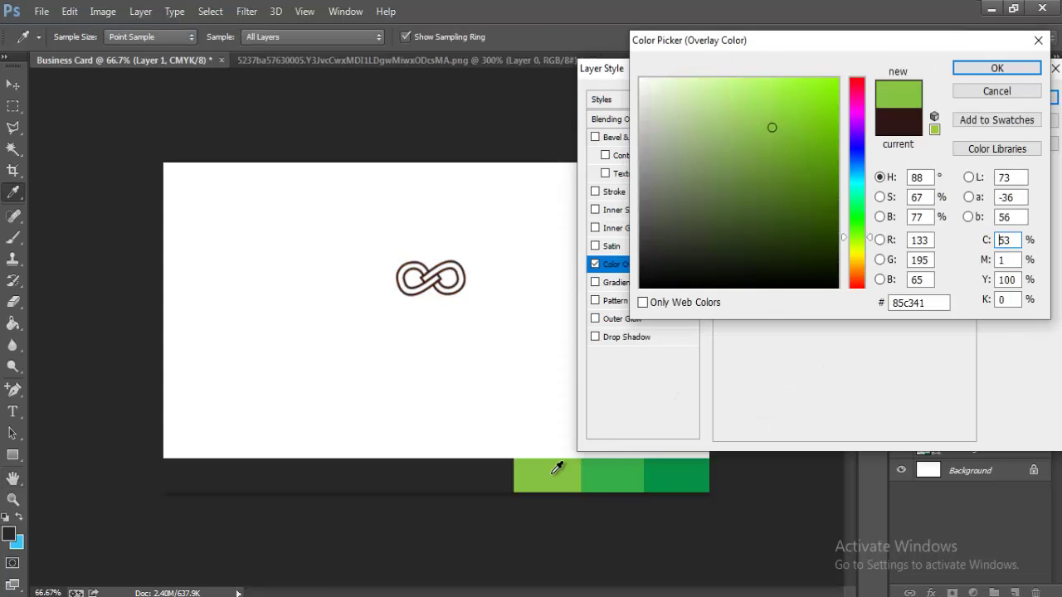
pyautogui.click(997, 68)
# Step: Add a near-white (e8f6f7) Drop Shadow to the logo and apply the effects
pyautogui.click(618, 336)
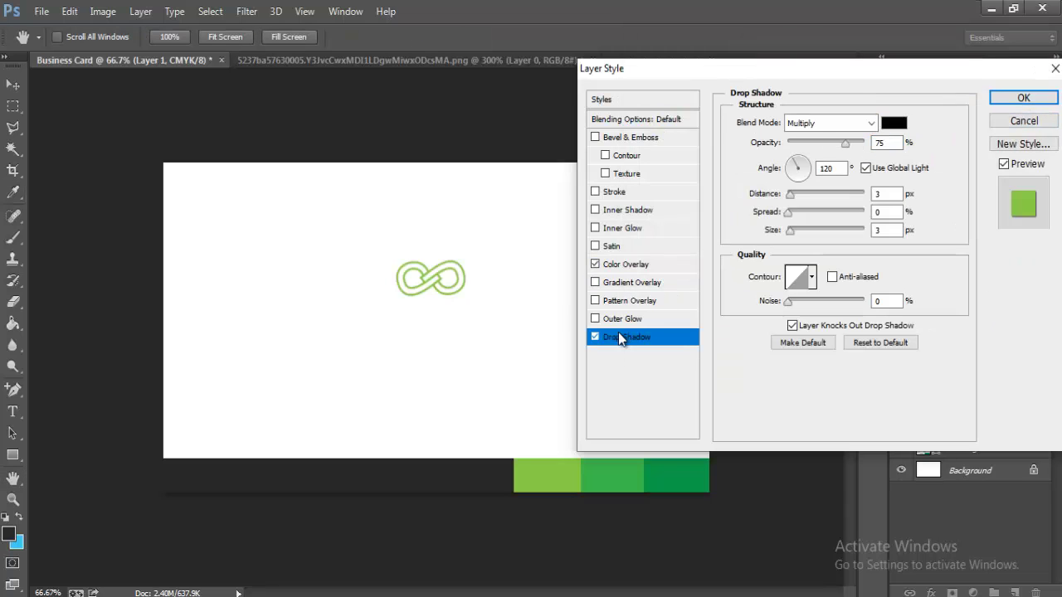
pyautogui.click(896, 125)
pyautogui.moveTo(760, 103)
pyautogui.mouseDown()
pyautogui.moveTo(639, 82)
pyautogui.moveTo(651, 85)
pyautogui.mouseUp()
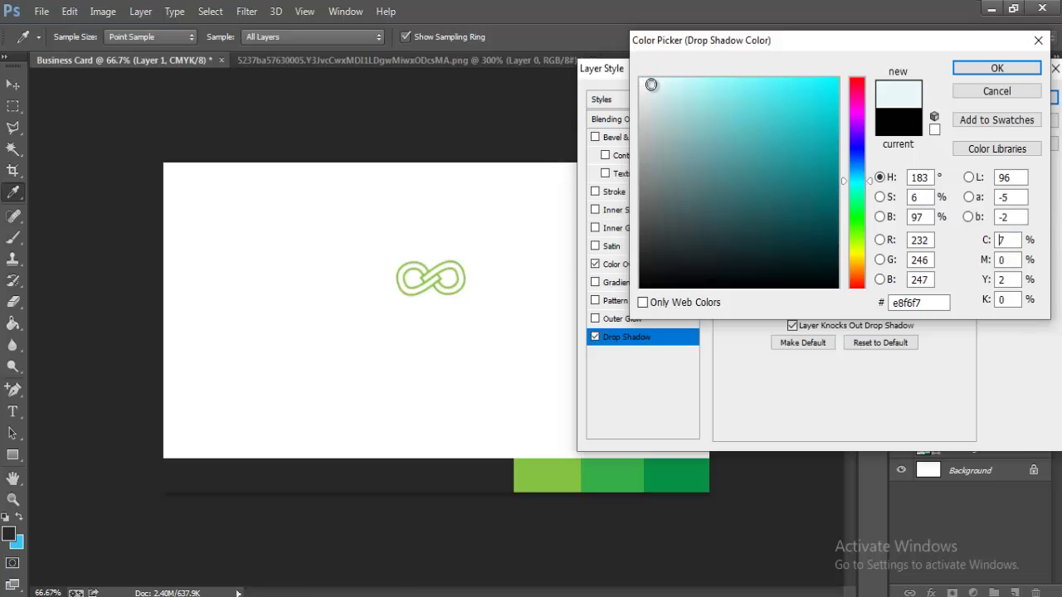
pyautogui.click(996, 68)
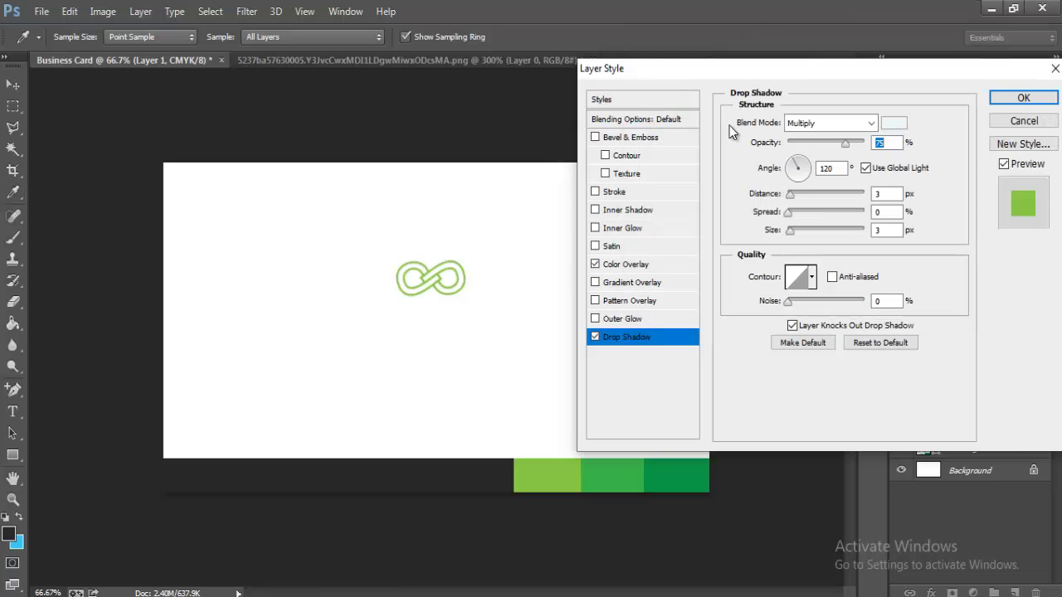
pyautogui.click(1022, 98)
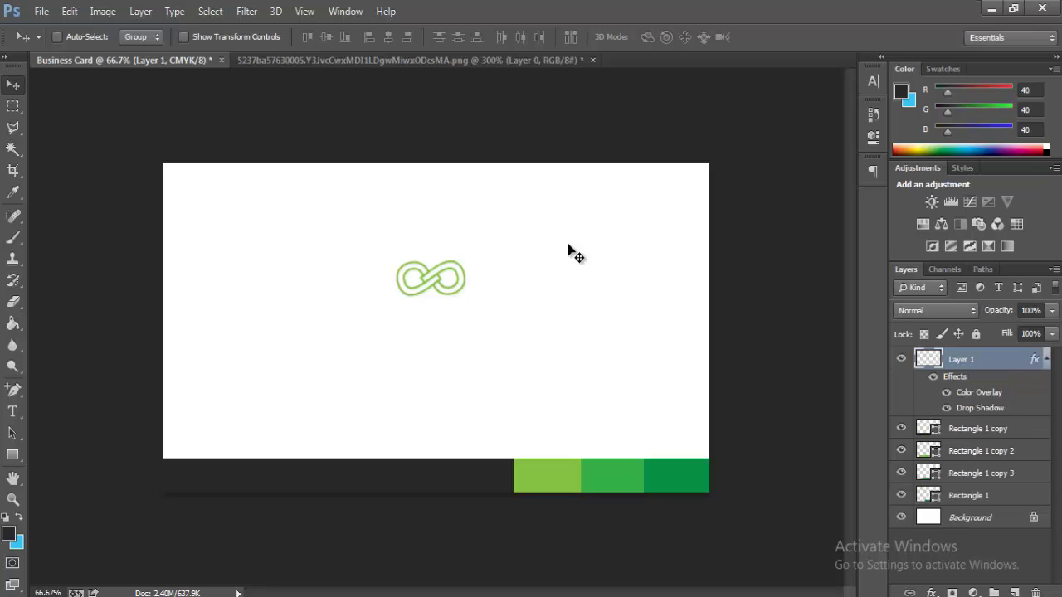
# Step: Scale the green logo to about 150% and nudge it slightly up and right
pyautogui.click(69, 11)
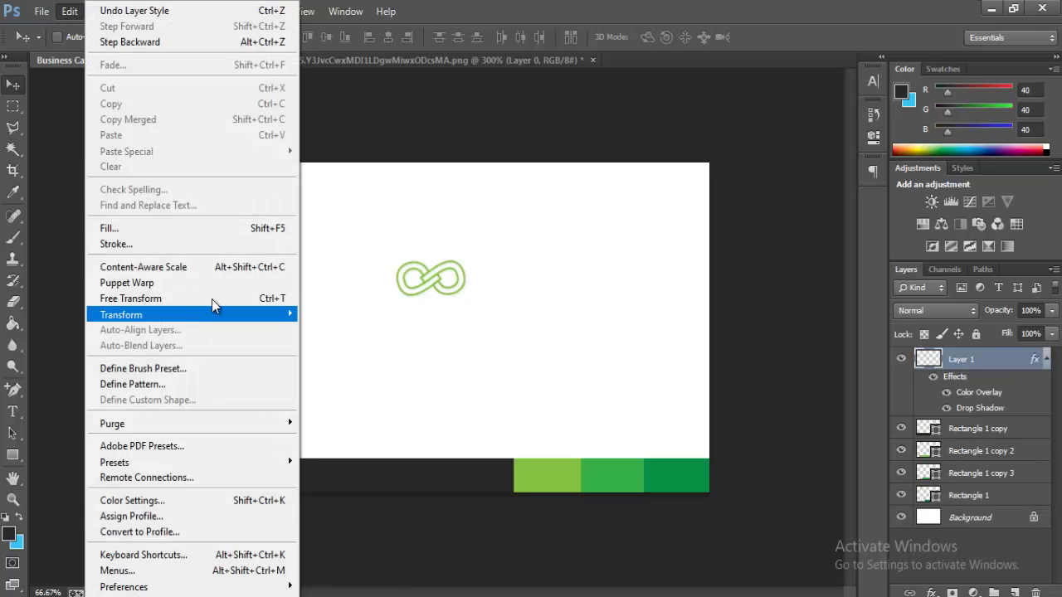
pyautogui.click(217, 300)
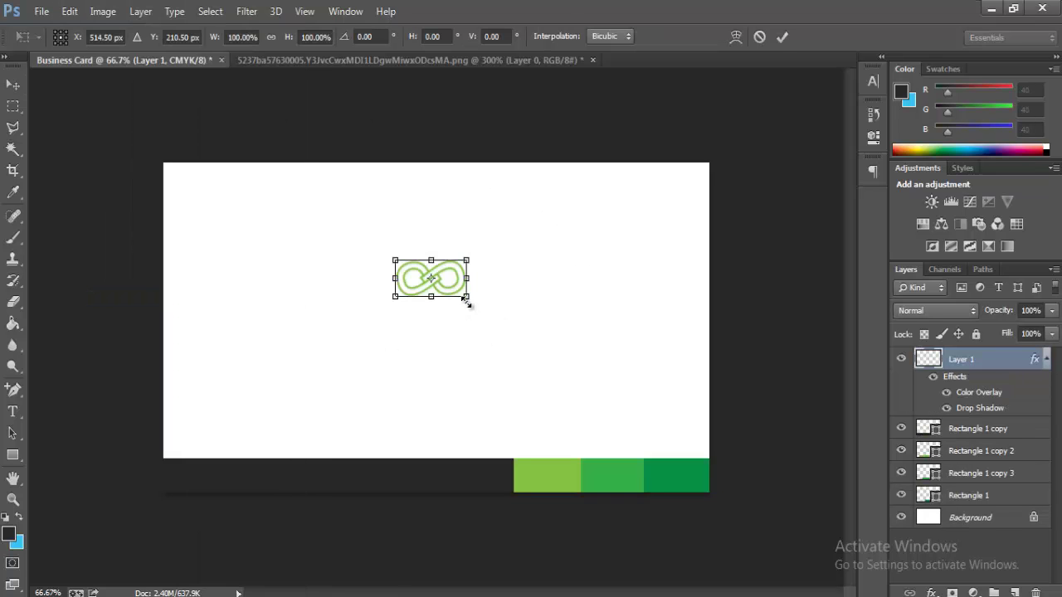
pyautogui.moveTo(466, 297); pyautogui.dragTo(484, 305)
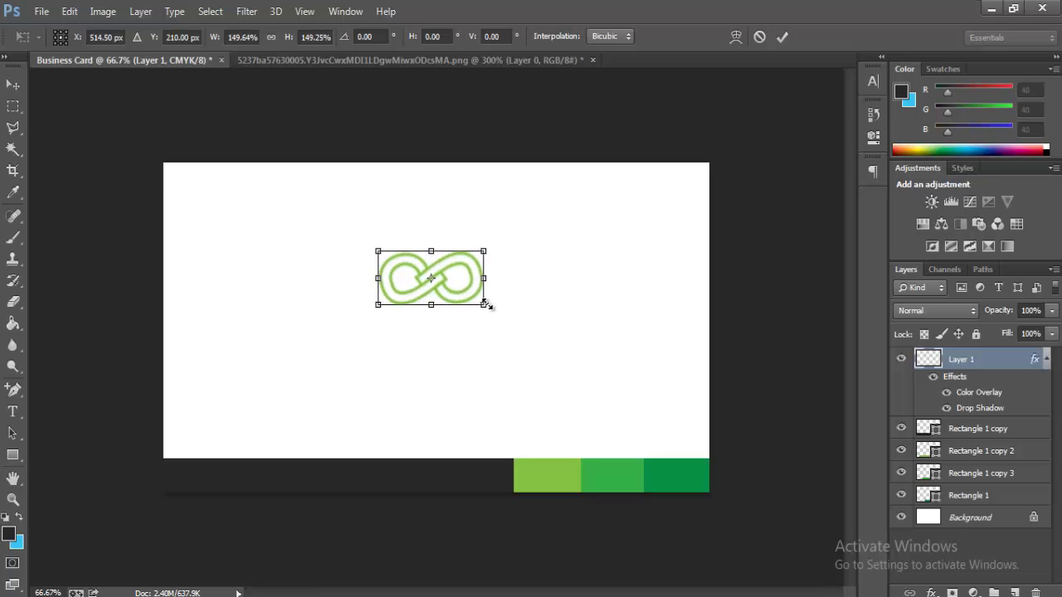
pyautogui.press('Return')
pyautogui.moveTo(443, 297); pyautogui.dragTo(448, 278)
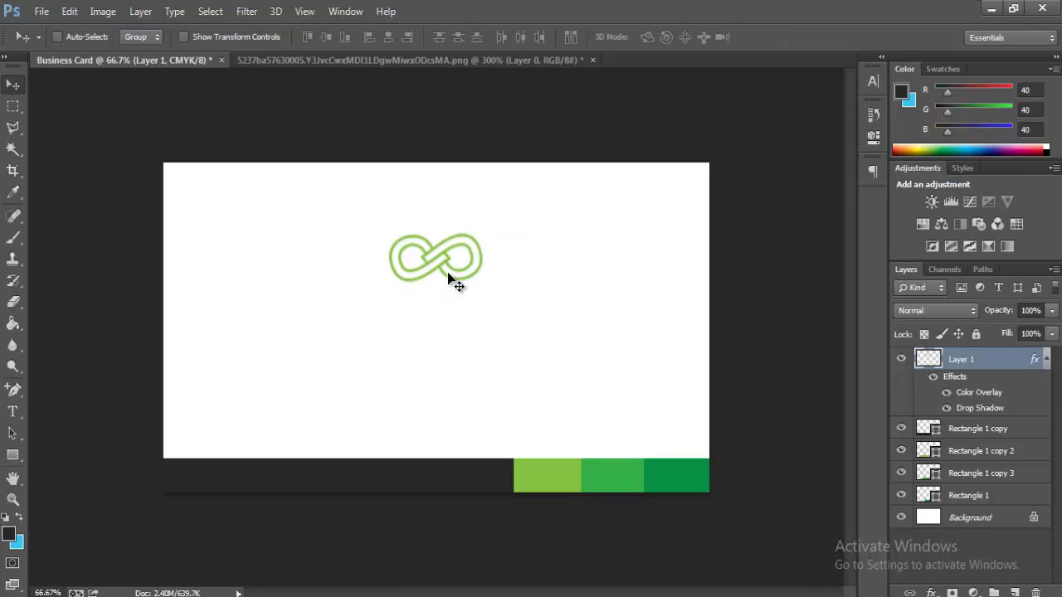
pyautogui.click(12, 411)
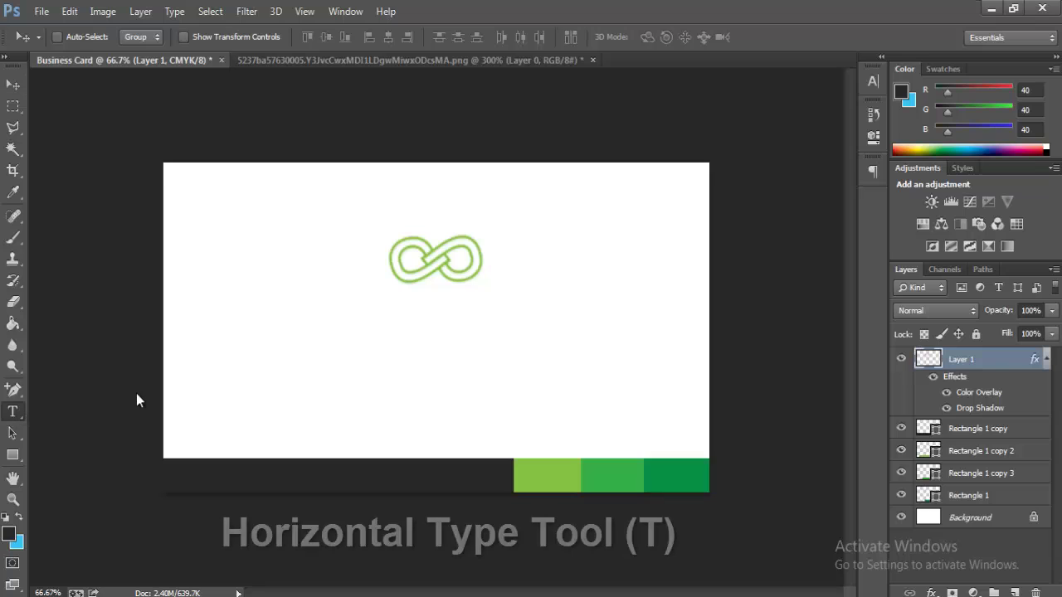
# Step: Type CRICELRA below the logo and make it bold Arial
pyautogui.click(385, 311)
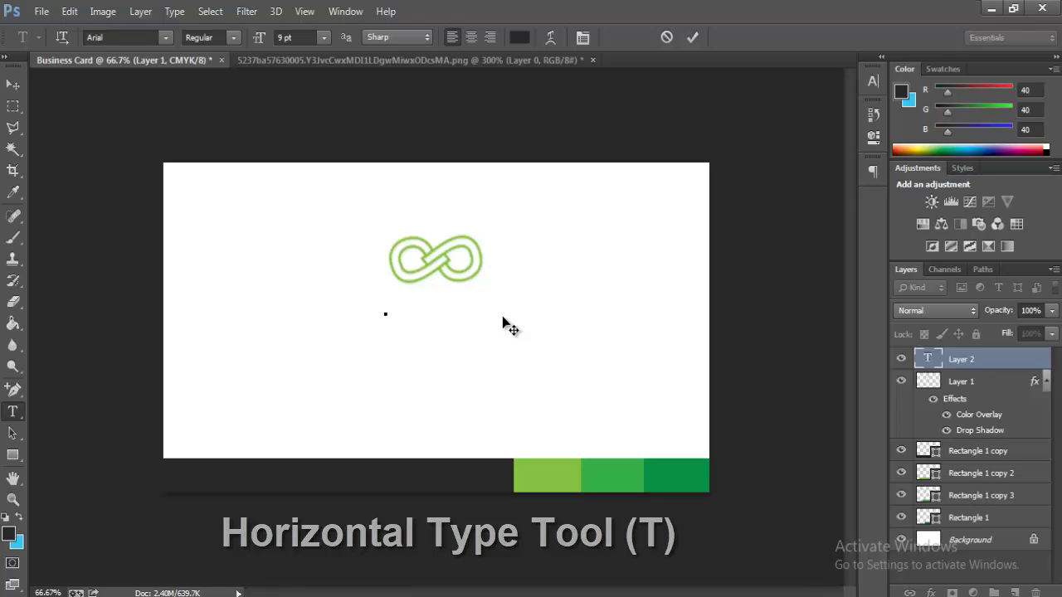
pyautogui.write('CRICELRA')
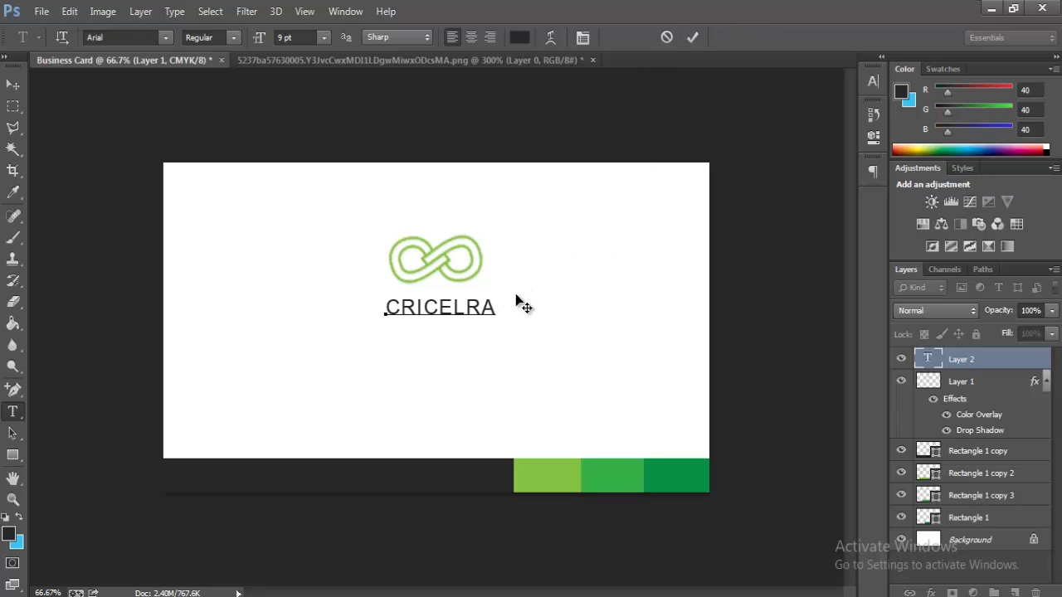
pyautogui.moveTo(495, 307); pyautogui.dragTo(203, 314)
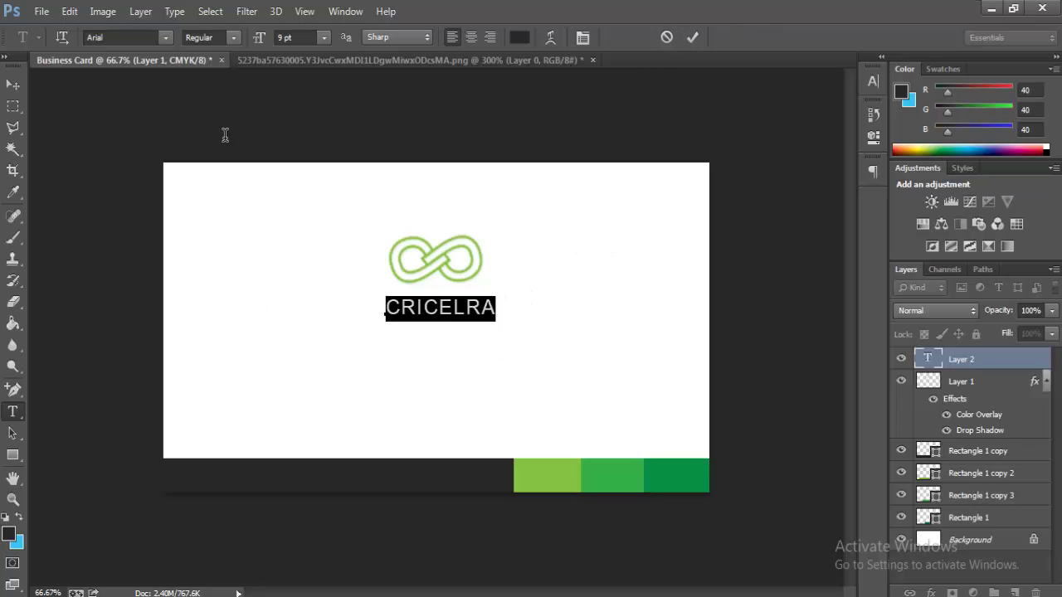
pyautogui.click(232, 38)
pyautogui.click(213, 89)
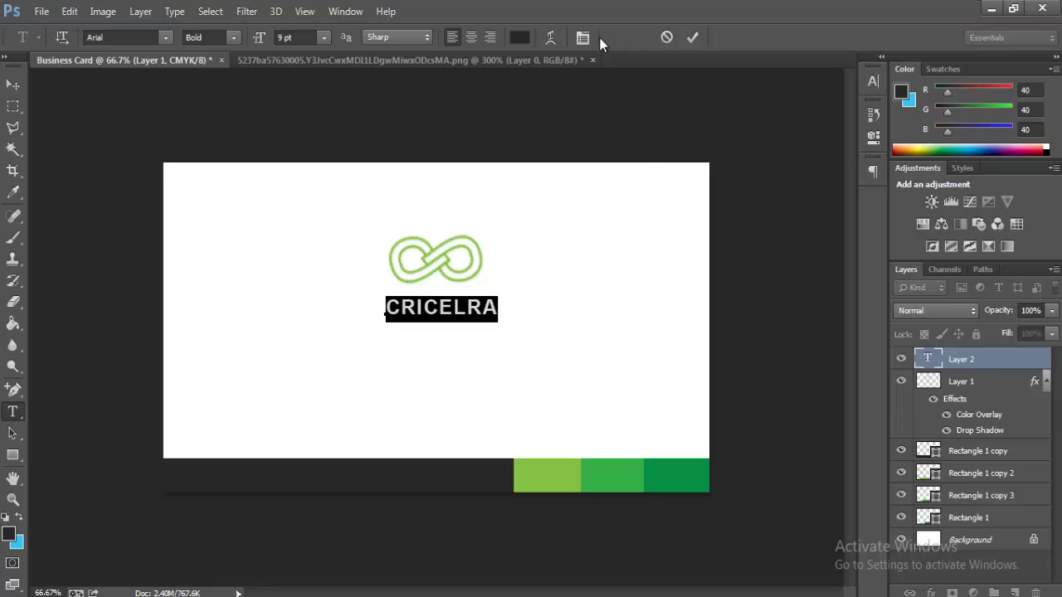
pyautogui.click(583, 37)
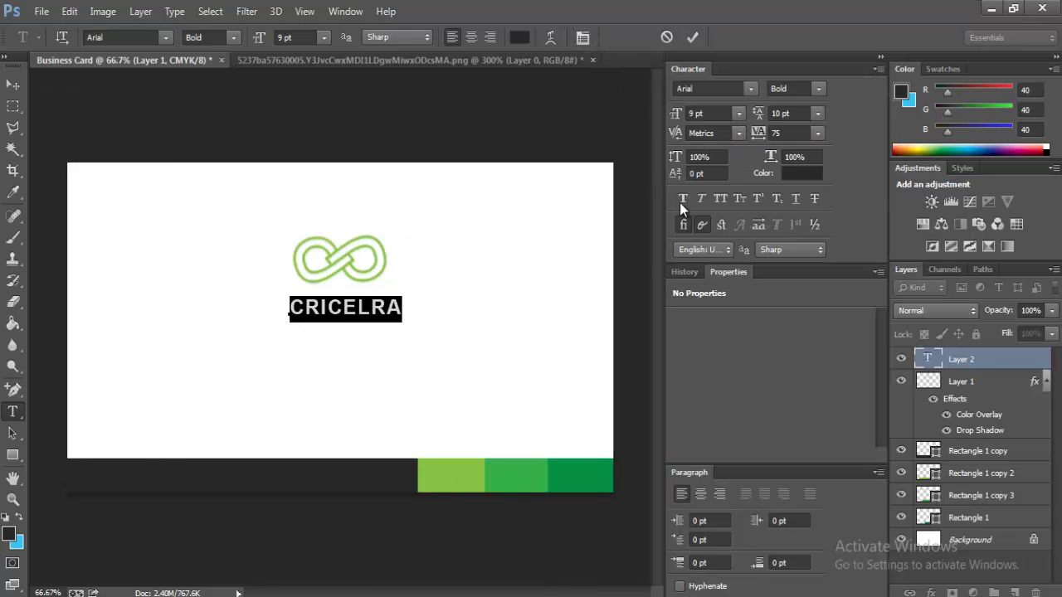
pyautogui.click(880, 55)
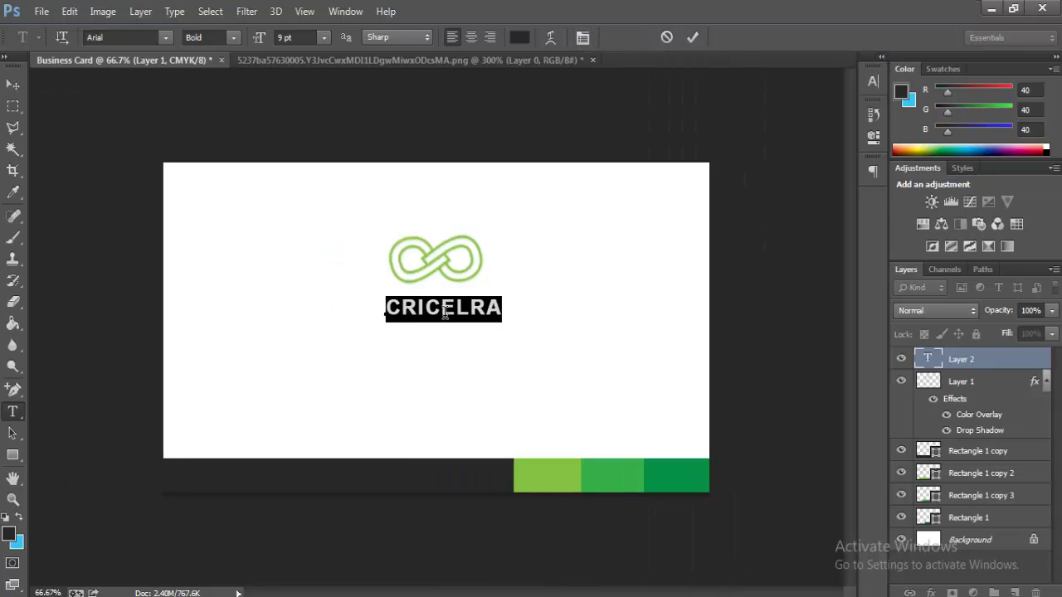
# Step: Scale the CRICELRA text up about 160% to 14.4 pt with Free Transform
pyautogui.click(69, 12)
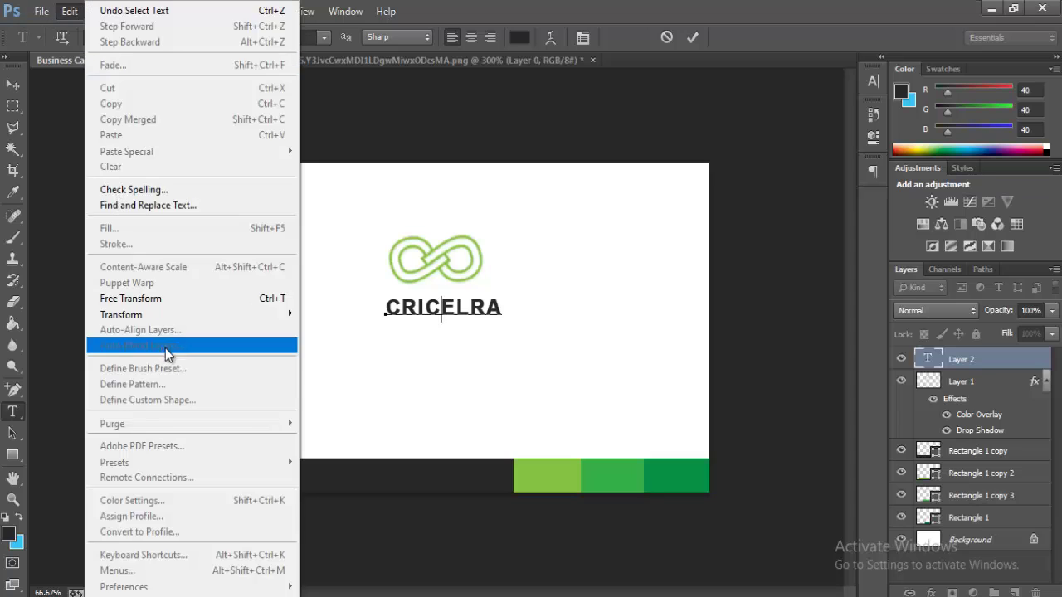
pyautogui.click(171, 296)
pyautogui.moveTo(507, 325)
pyautogui.mouseDown()
pyautogui.moveTo(536, 329)
pyautogui.moveTo(483, 314)
pyautogui.mouseUp()
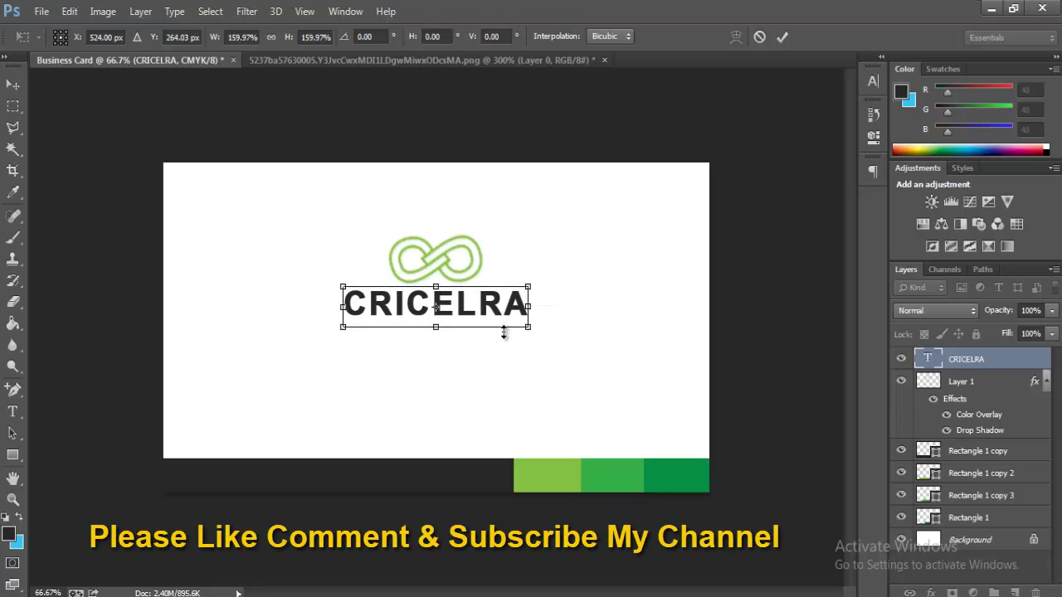
pyautogui.press('Return')
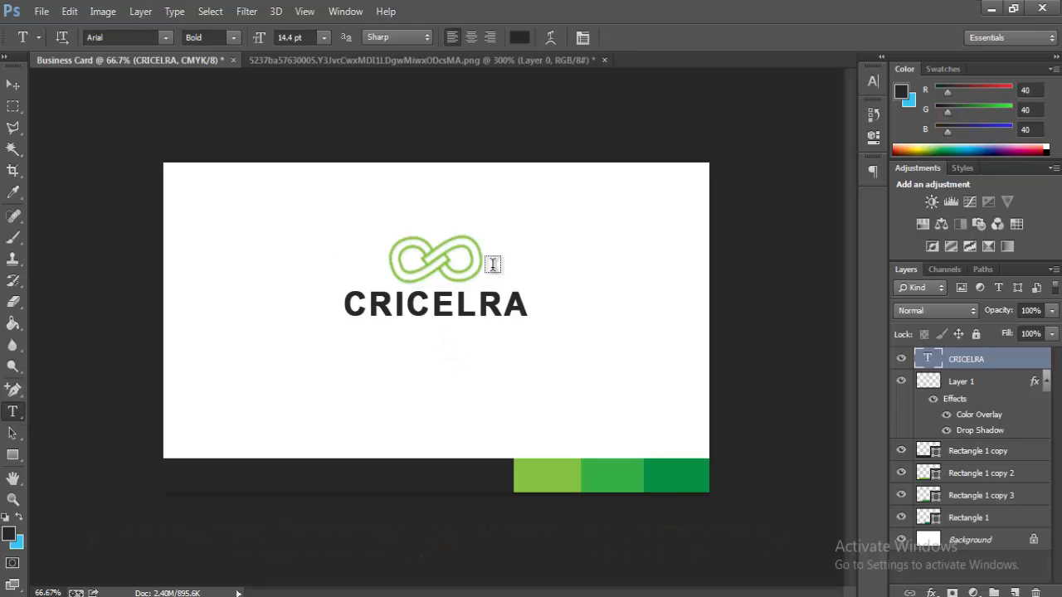
# Step: Start a text line below the name with the font style set to Regular
pyautogui.click(427, 332)
pyautogui.click(233, 37)
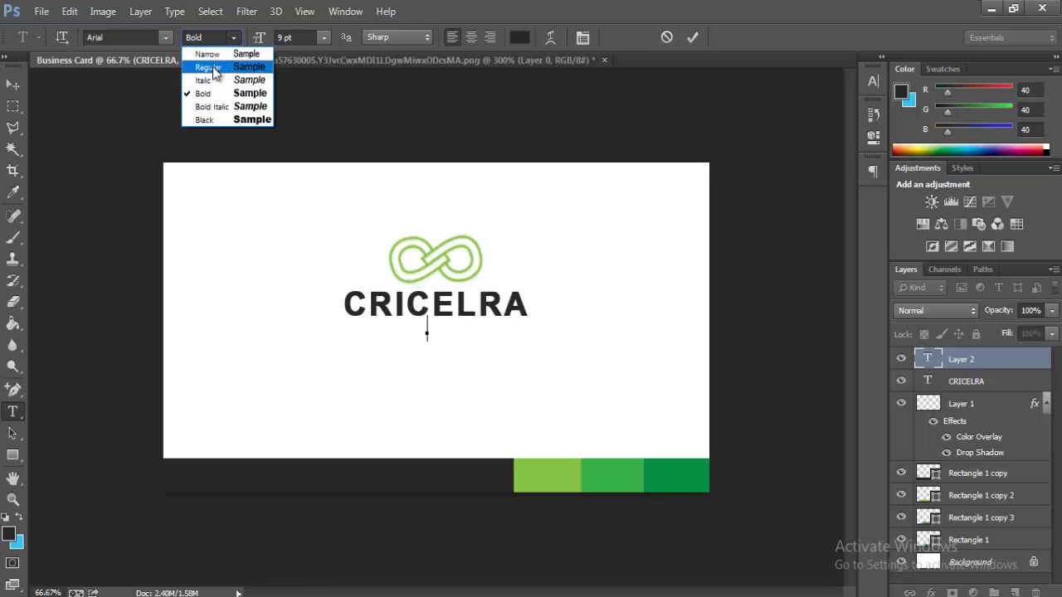
pyautogui.click(212, 66)
pyautogui.click(582, 38)
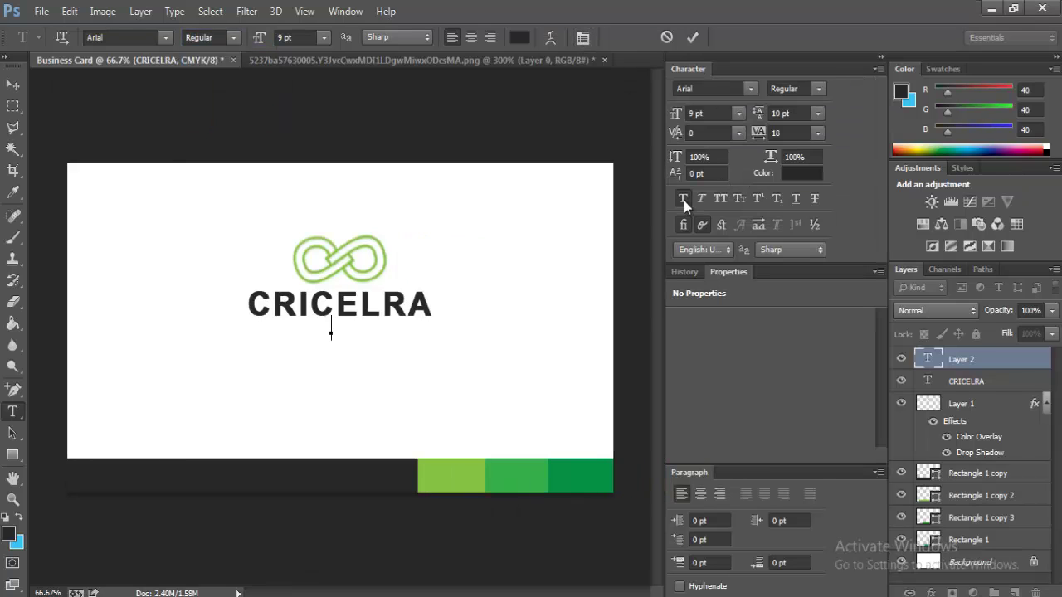
pyautogui.click(880, 57)
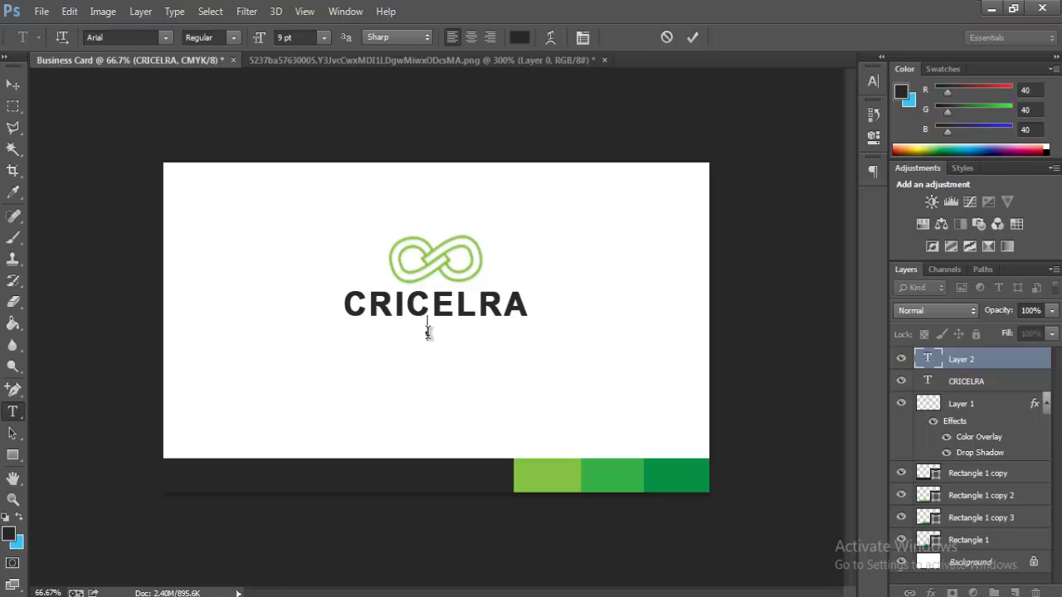
# Step: Type 'CREATIVE DESIGN' and move it left to align under CRICELRA
pyautogui.write('c')
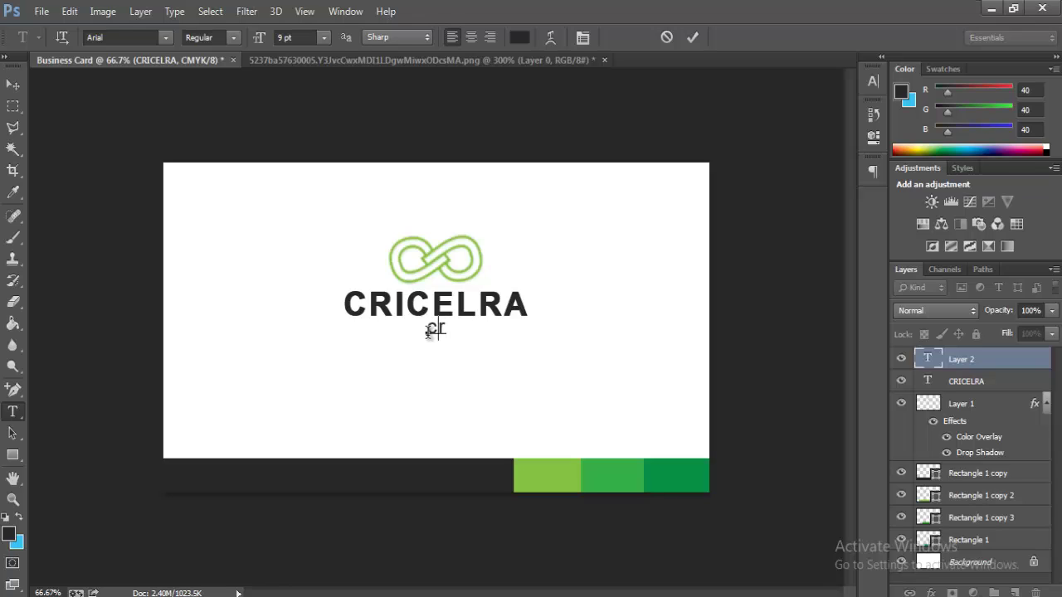
pyautogui.press('BackSpace')
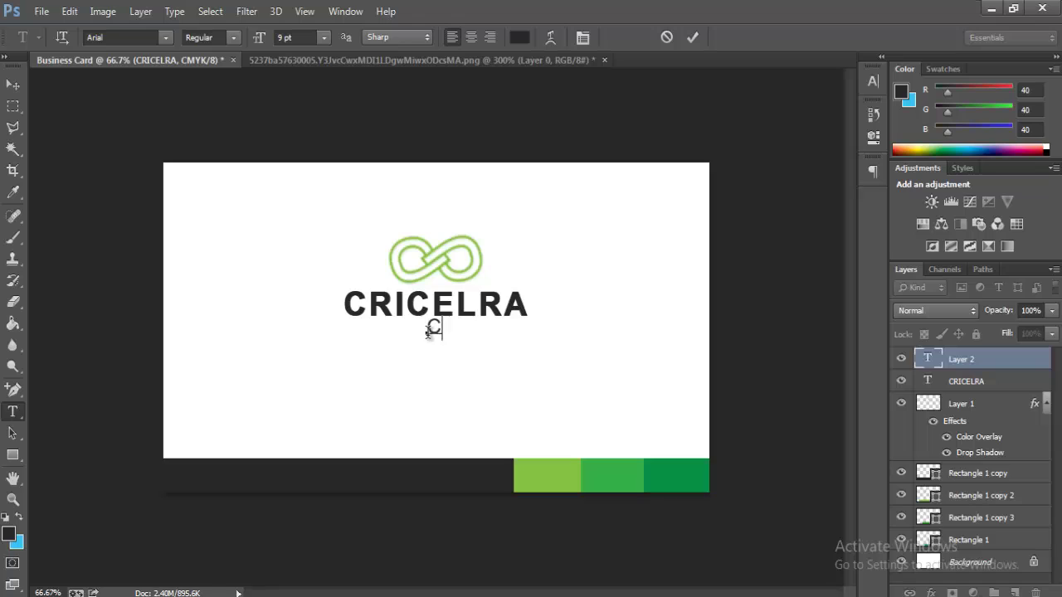
pyautogui.write('R')
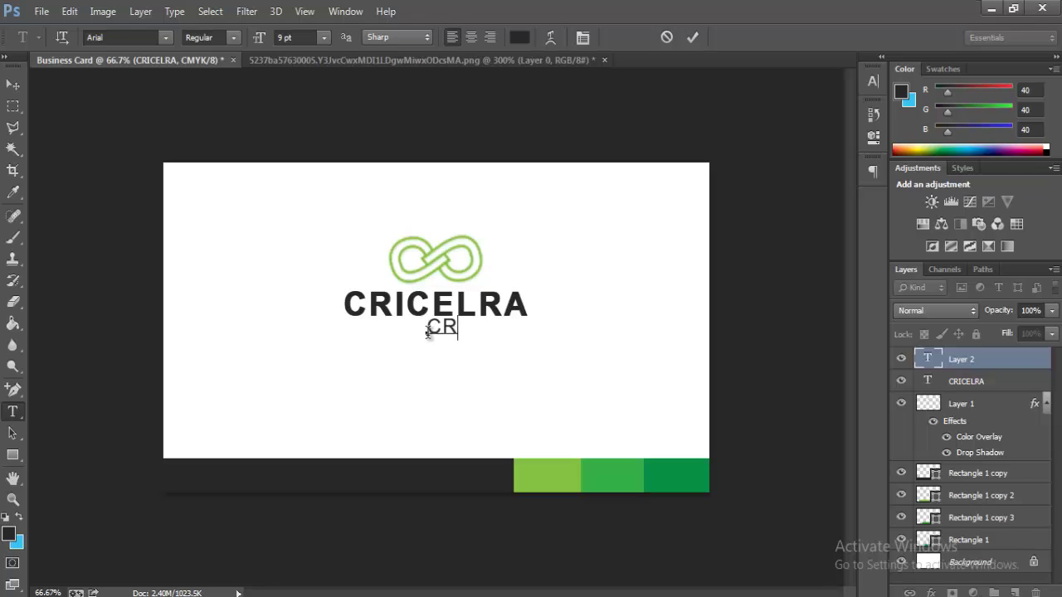
pyautogui.write('EATI')
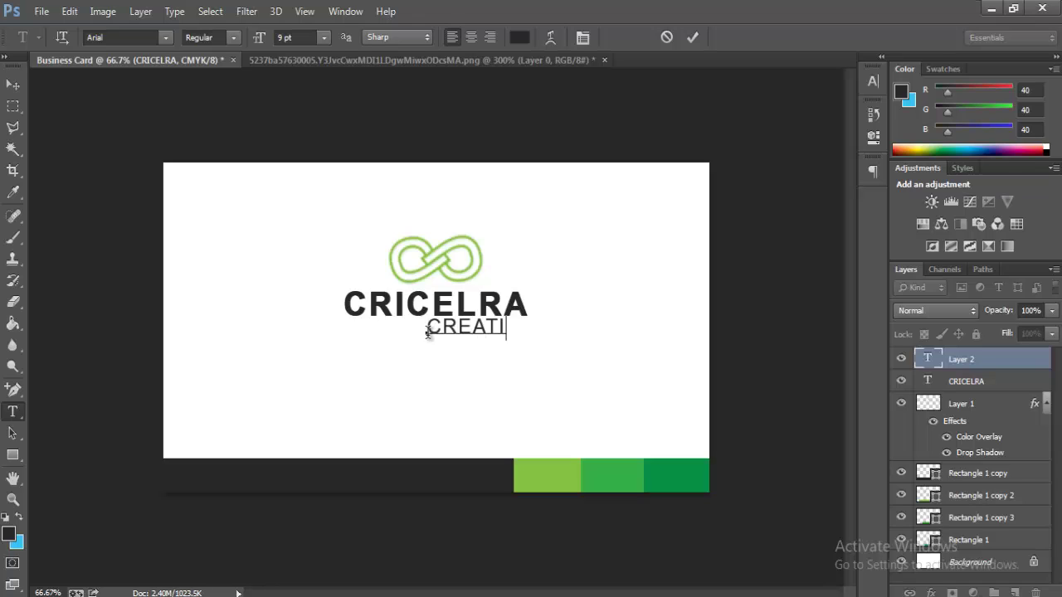
pyautogui.write('VE DESIGN')
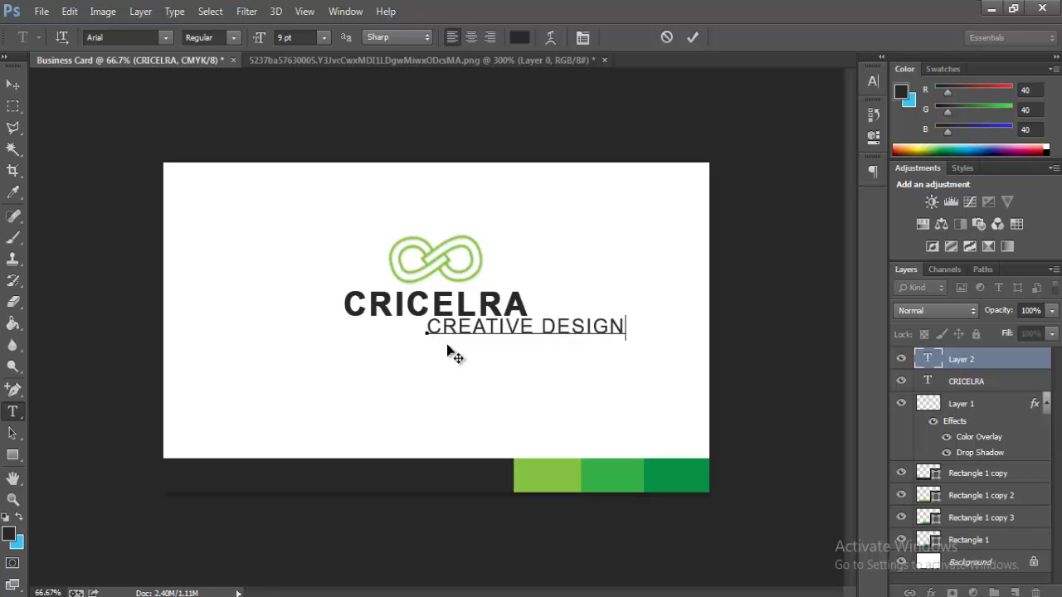
pyautogui.moveTo(554, 353); pyautogui.dragTo(465, 360)
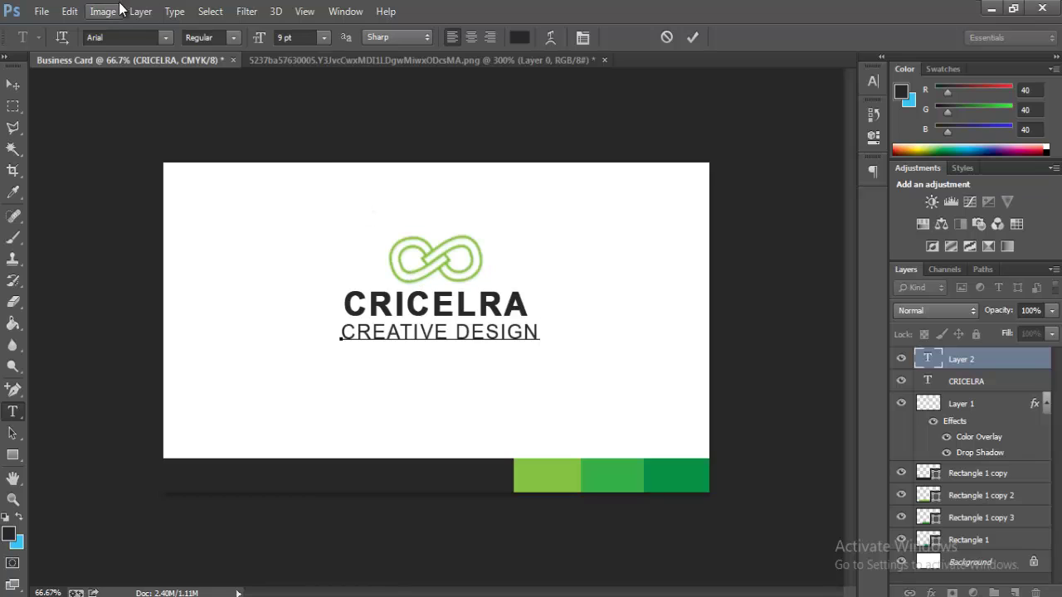
pyautogui.click(70, 11)
# Step: Shrink the tagline to about 91% and nudge it left and up under the name
pyautogui.click(282, 300)
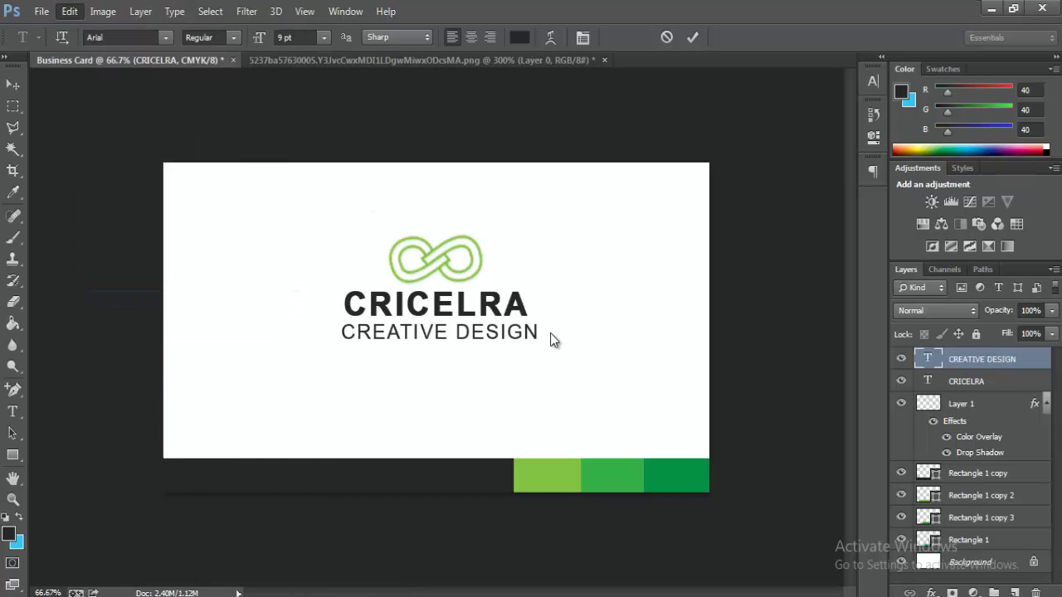
pyautogui.moveTo(541, 346); pyautogui.dragTo(533, 344)
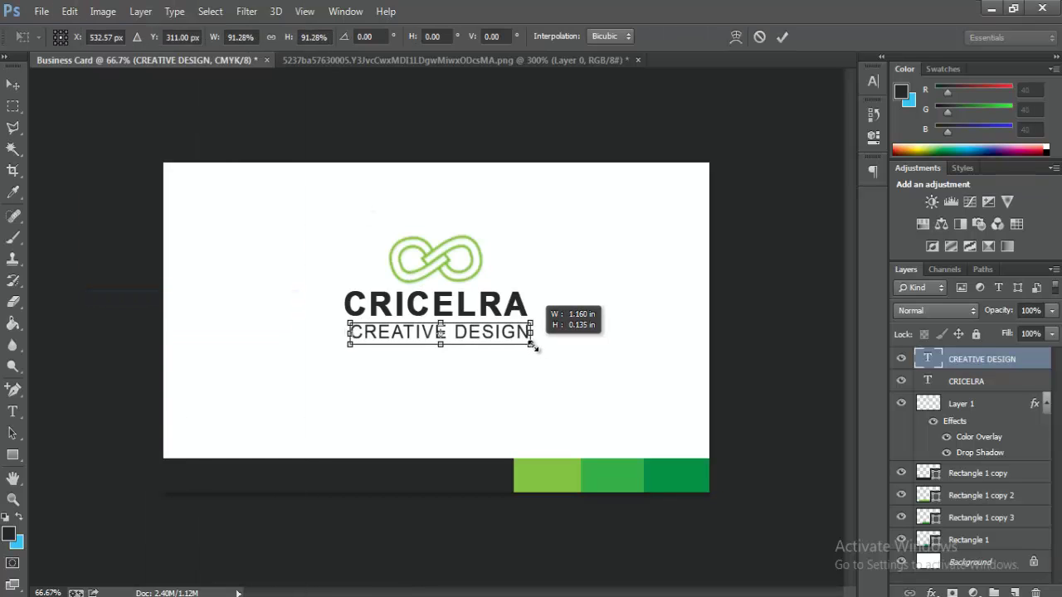
pyautogui.press('Left')
pyautogui.press('Left')
pyautogui.press('Left')
pyautogui.press('Left')
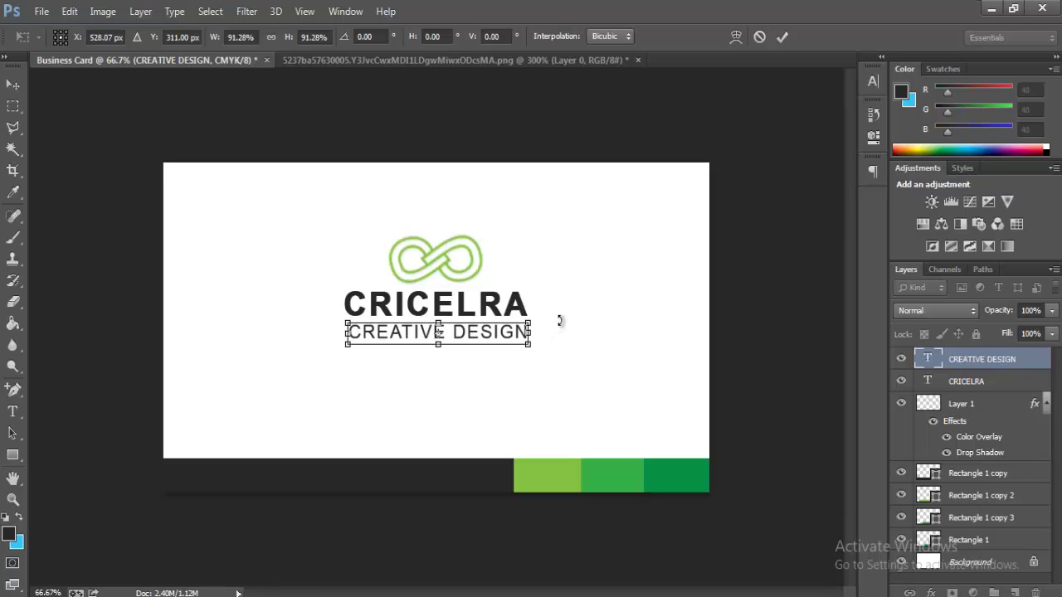
pyautogui.press('Left')
pyautogui.press('Left')
pyautogui.press('Left')
pyautogui.press('Left')
pyautogui.press('Left')
pyautogui.press('Up')
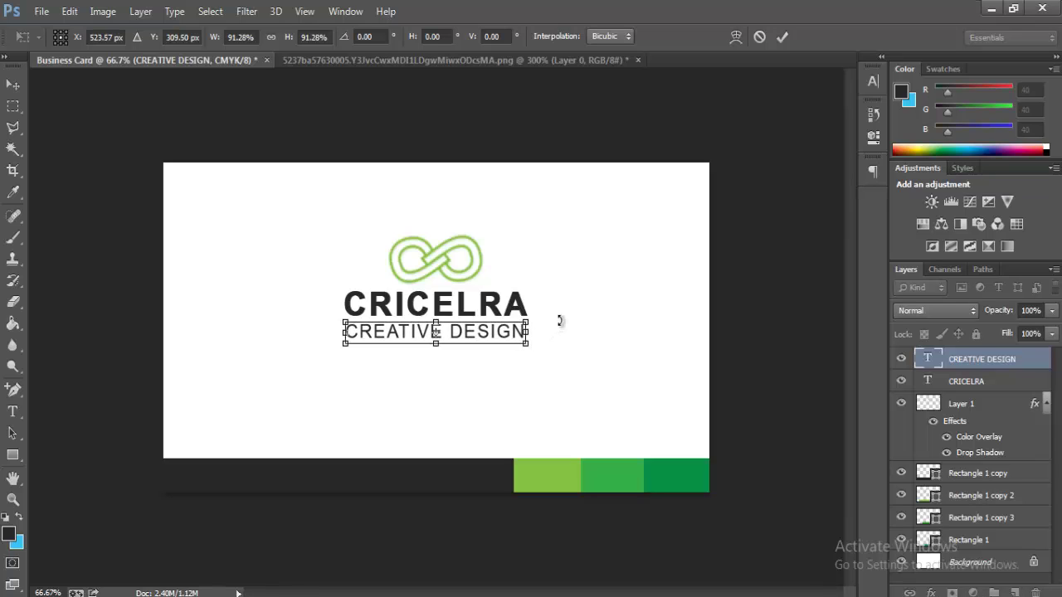
pyautogui.press('Left')
pyautogui.press('Up')
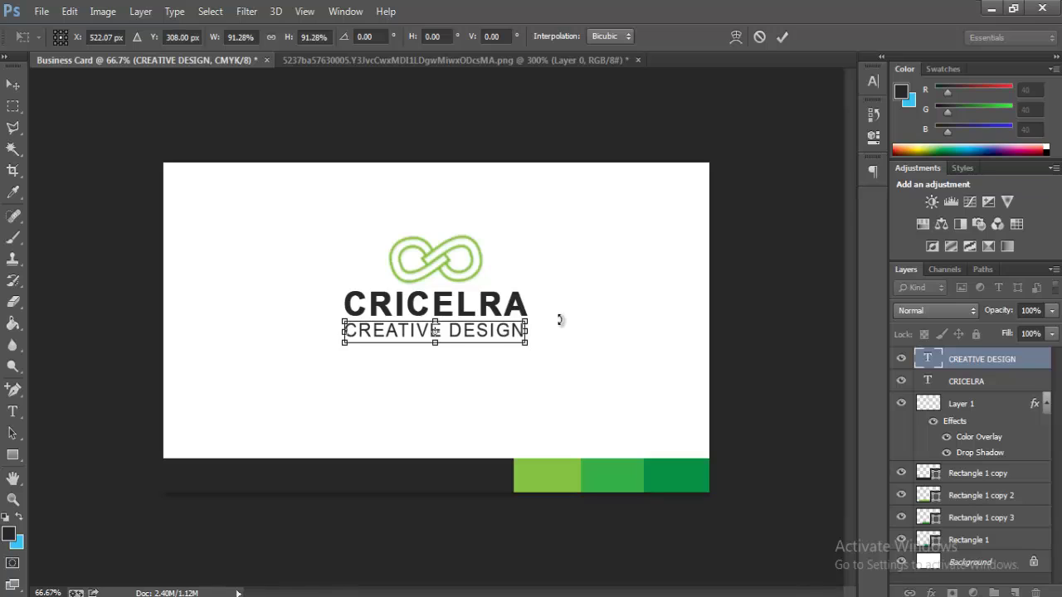
pyautogui.press('t')
pyautogui.press('Return')
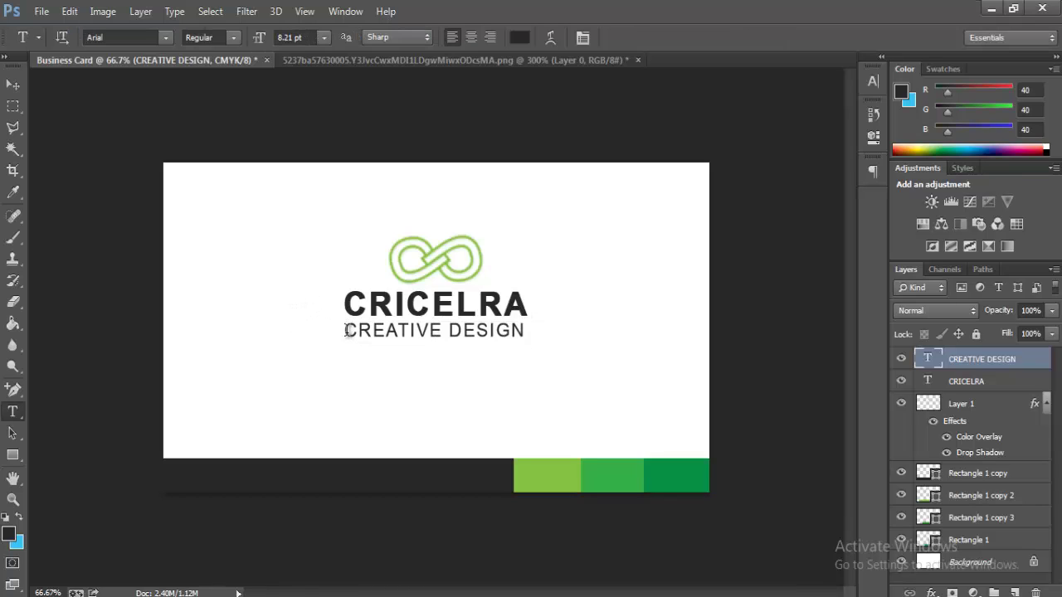
# Step: Colour the CREATIVE DESIGN text light green #85c341
pyautogui.moveTo(349, 330); pyautogui.dragTo(639, 355)
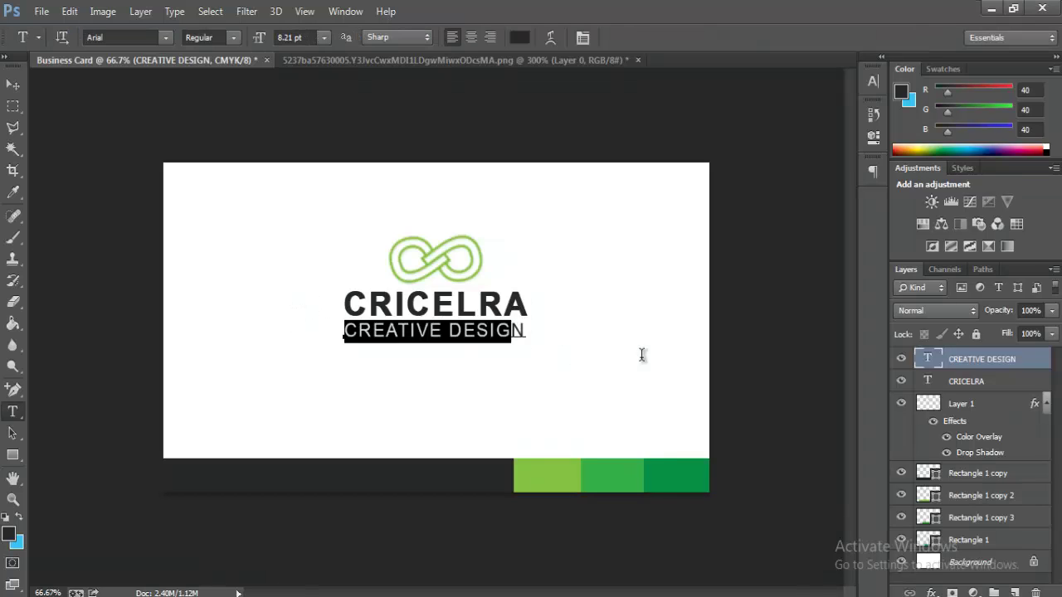
pyautogui.click(9, 533)
pyautogui.click(561, 471)
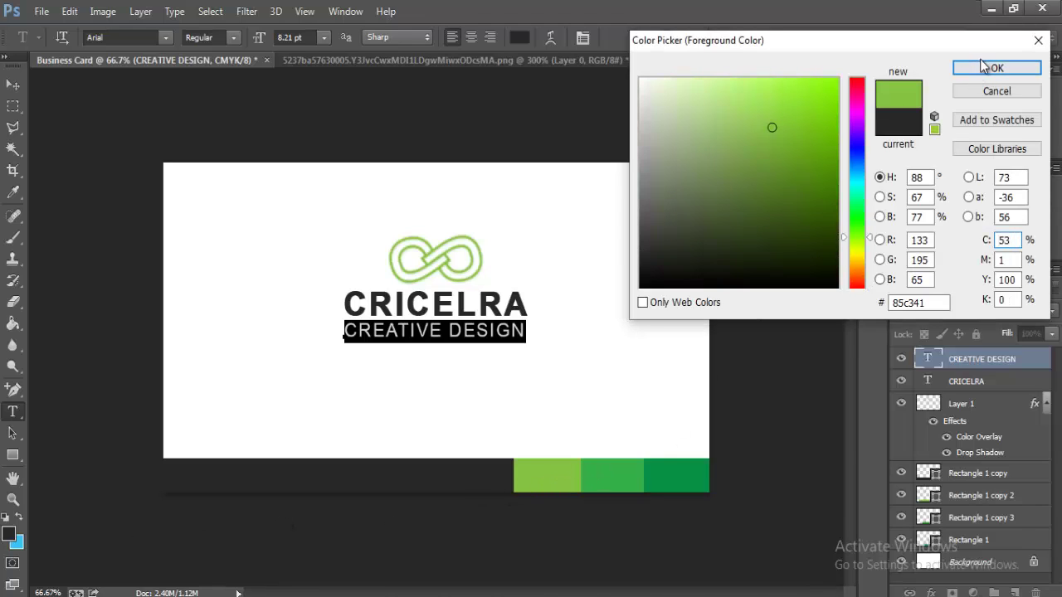
pyautogui.press('Return')
pyautogui.click(511, 330)
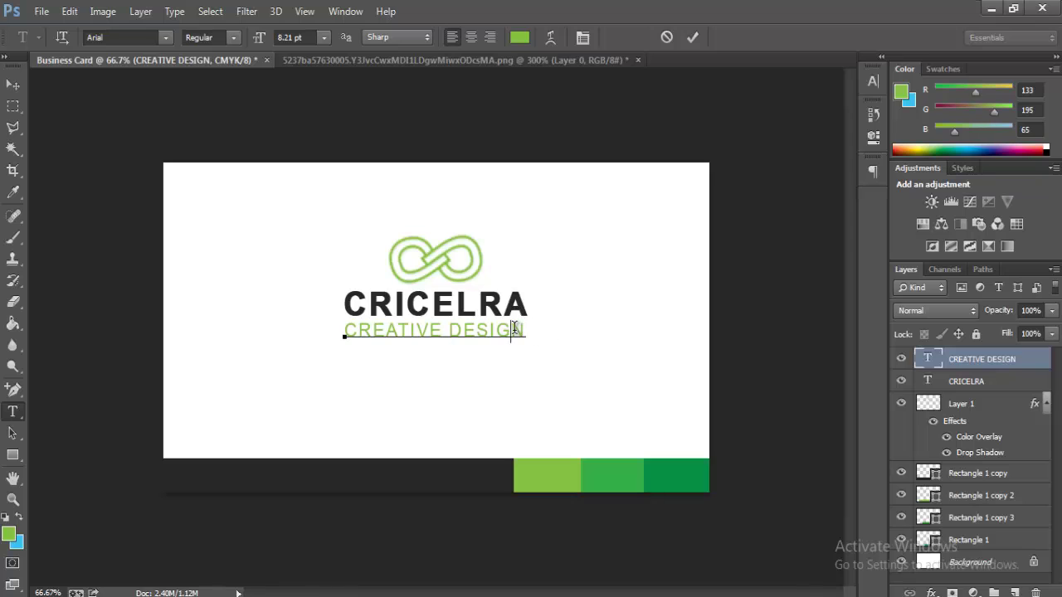
# Step: Draw a small 49 × 50 px globe custom shape (Shape 1) at the card's lower left
pyautogui.click(692, 36)
pyautogui.click(12, 454)
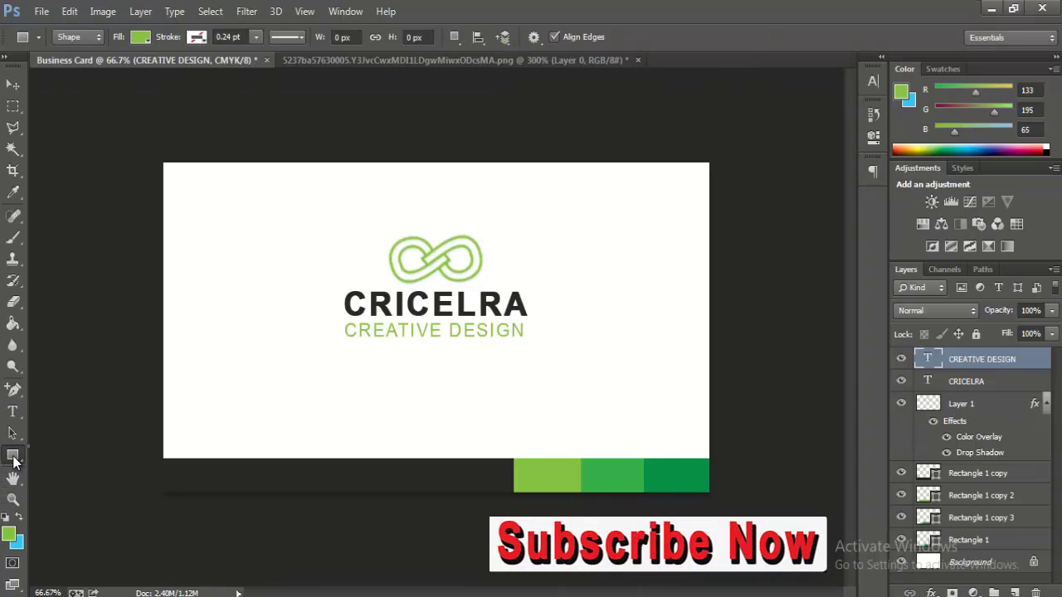
pyautogui.rightClick(12, 454)
pyautogui.click(81, 531)
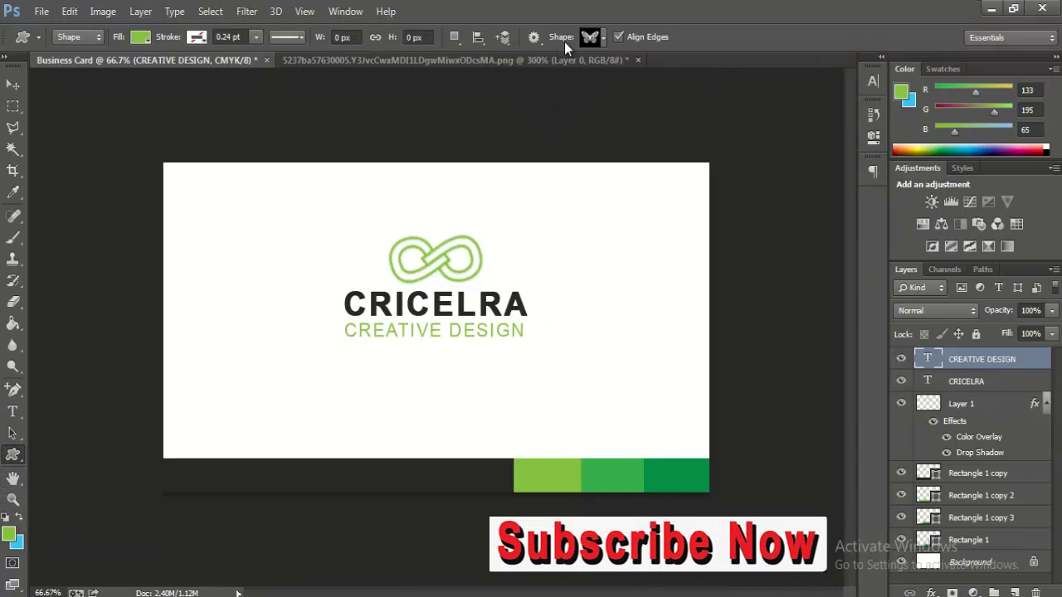
pyautogui.click(602, 36)
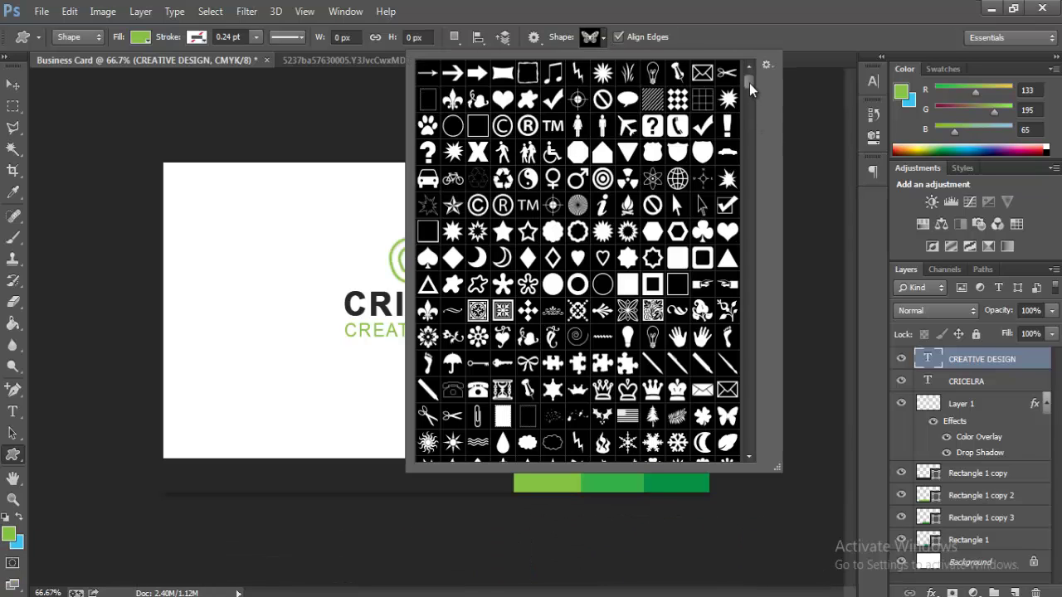
pyautogui.moveTo(749, 82); pyautogui.dragTo(767, 438)
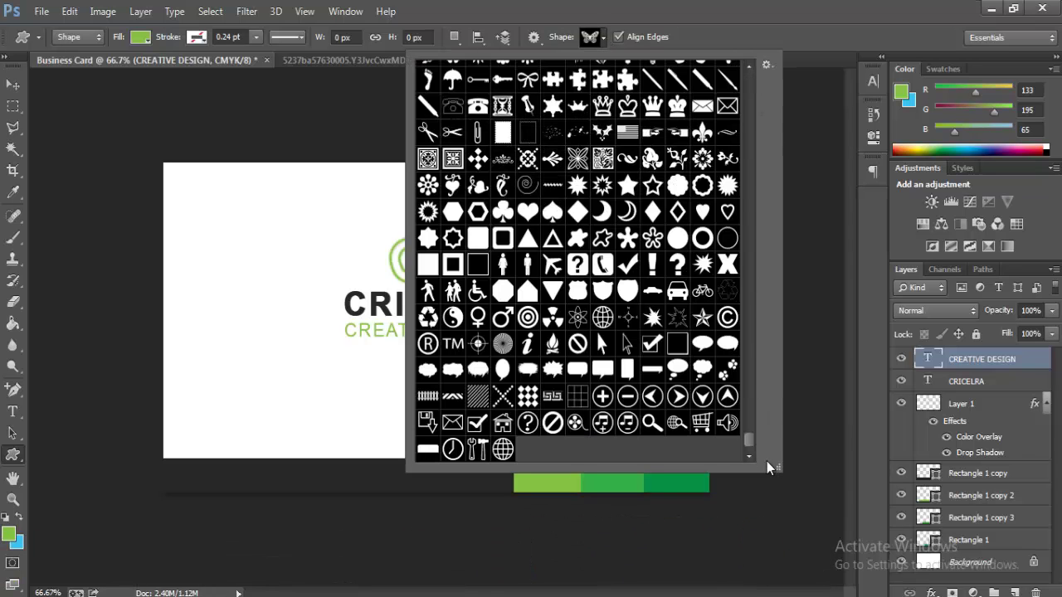
pyautogui.click(503, 448)
pyautogui.click(601, 42)
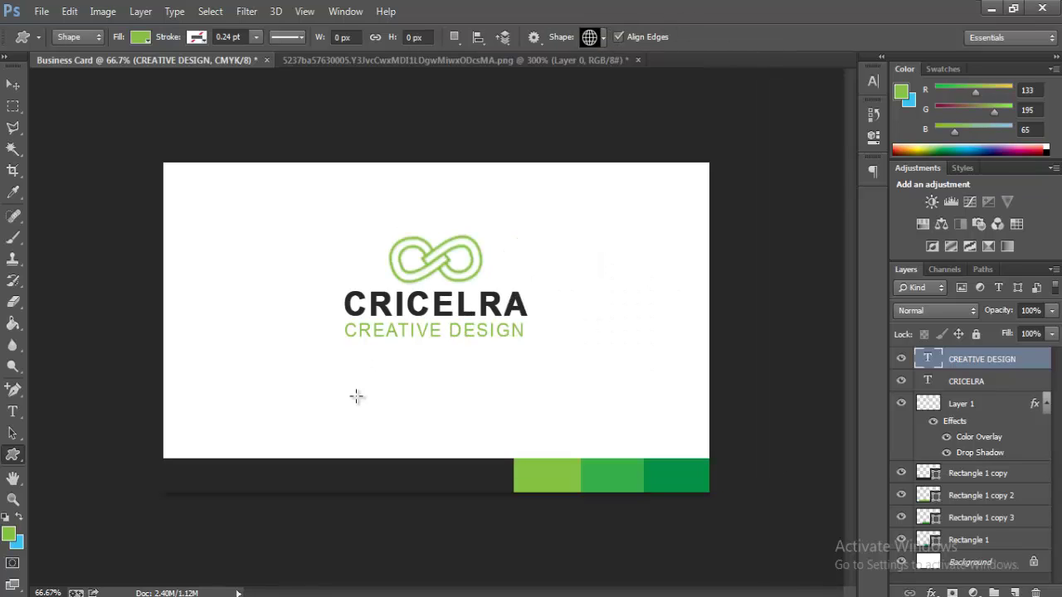
pyautogui.moveTo(303, 417)
pyautogui.mouseDown()
pyautogui.moveTo(328, 445)
pyautogui.moveTo(368, 438)
pyautogui.mouseUp()
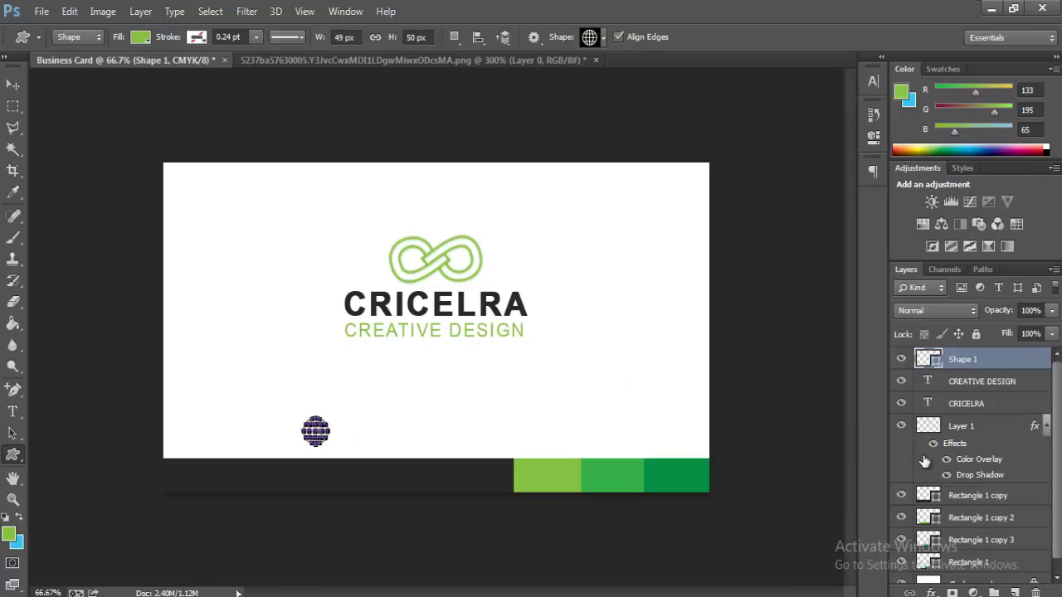
pyautogui.rightClick(963, 361)
# Step: Give Shape 1 a near-black Color Overlay, then start a text layer beside the globe
pyautogui.click(716, 89)
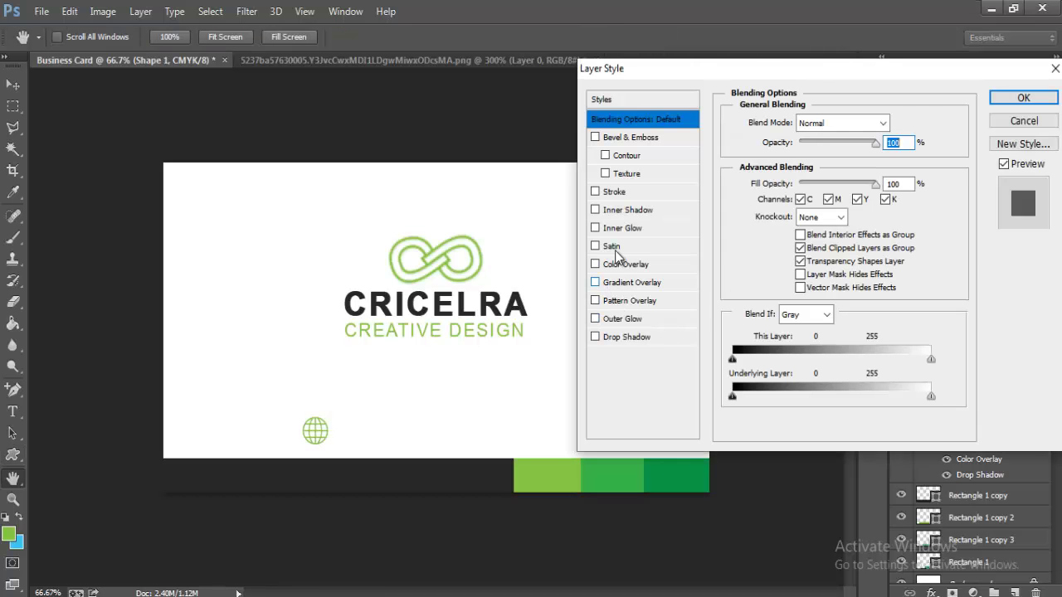
pyautogui.click(619, 264)
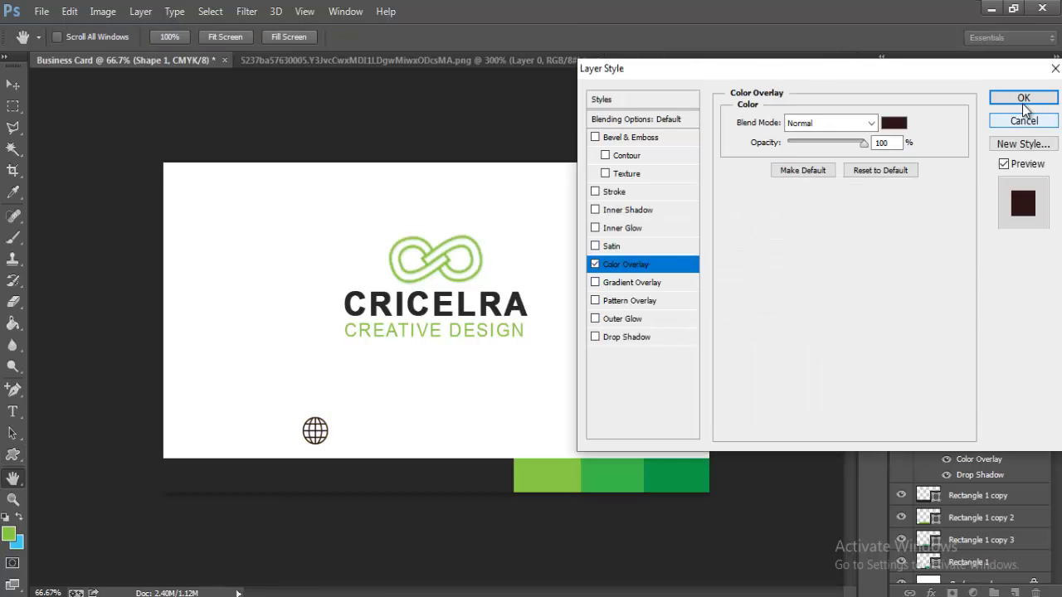
pyautogui.press('Return')
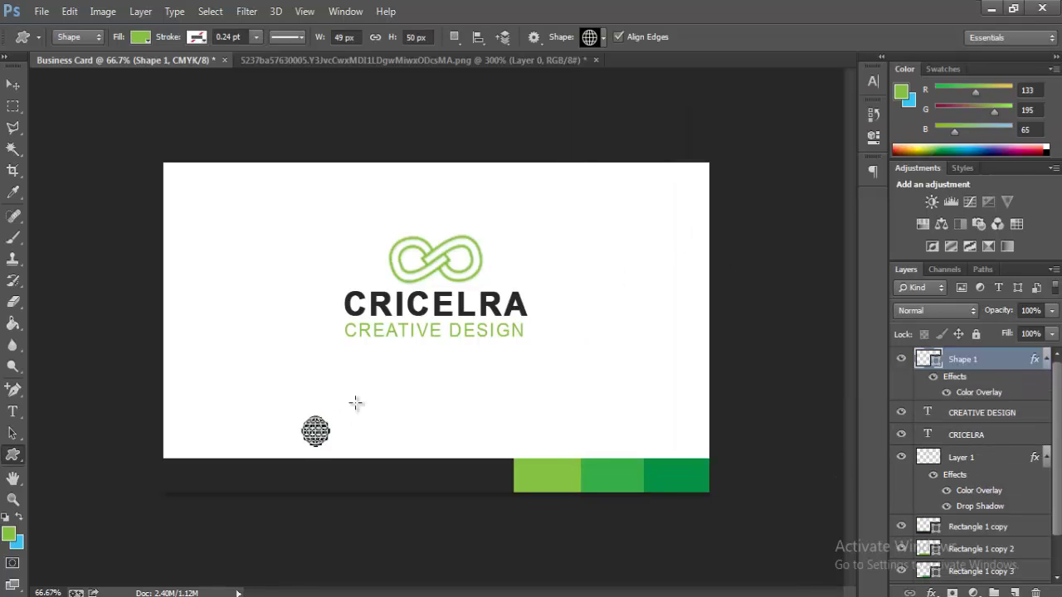
pyautogui.click(12, 412)
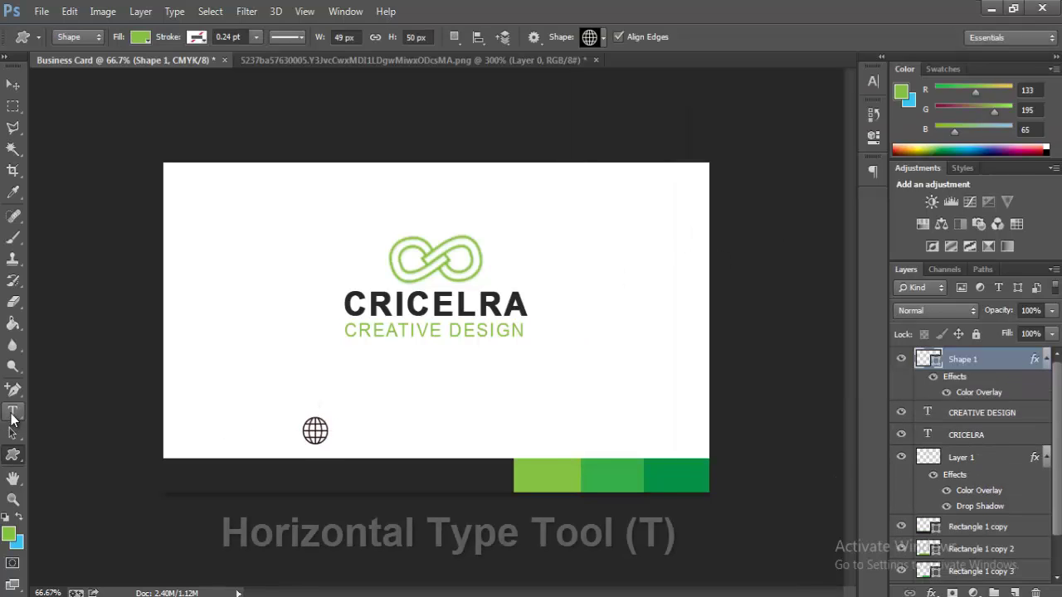
pyautogui.click(337, 430)
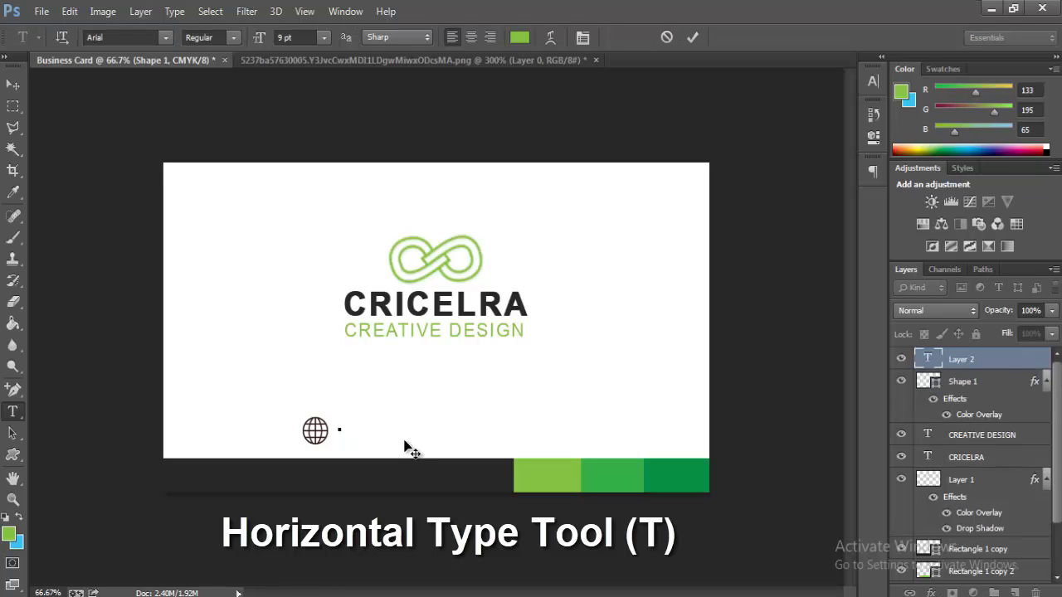
# Step: Enter the yourwebsitename.com text beside the globe and colour it black
pyautogui.write('YOUR')
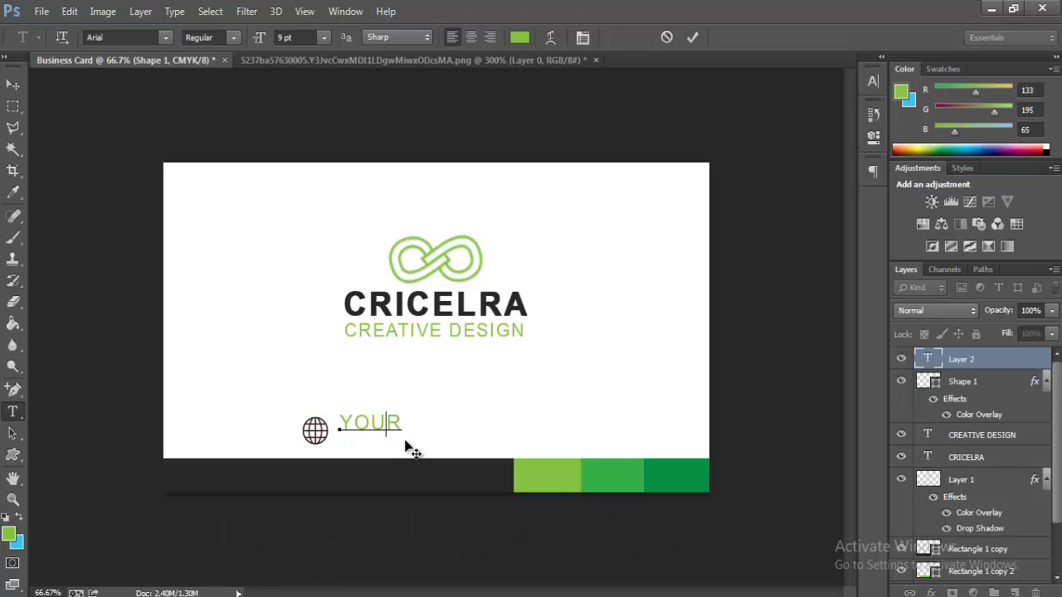
pyautogui.press('BackSpace')
pyautogui.press('BackSpace')
pyautogui.press('BackSpace')
pyautogui.press('BackSpace')
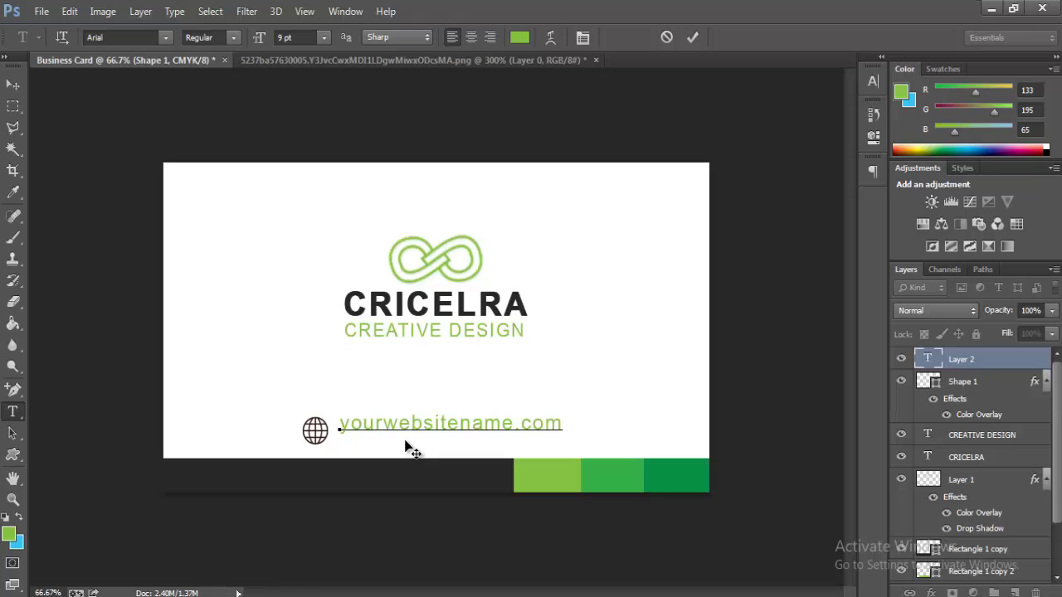
pyautogui.moveTo(487, 450); pyautogui.dragTo(486, 461)
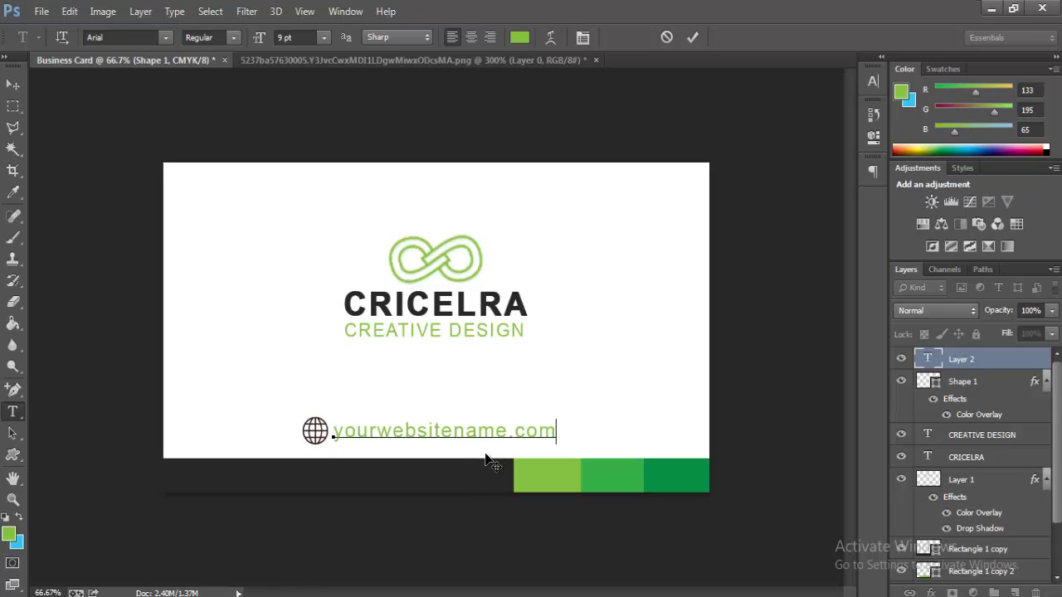
pyautogui.moveTo(559, 430); pyautogui.dragTo(268, 448)
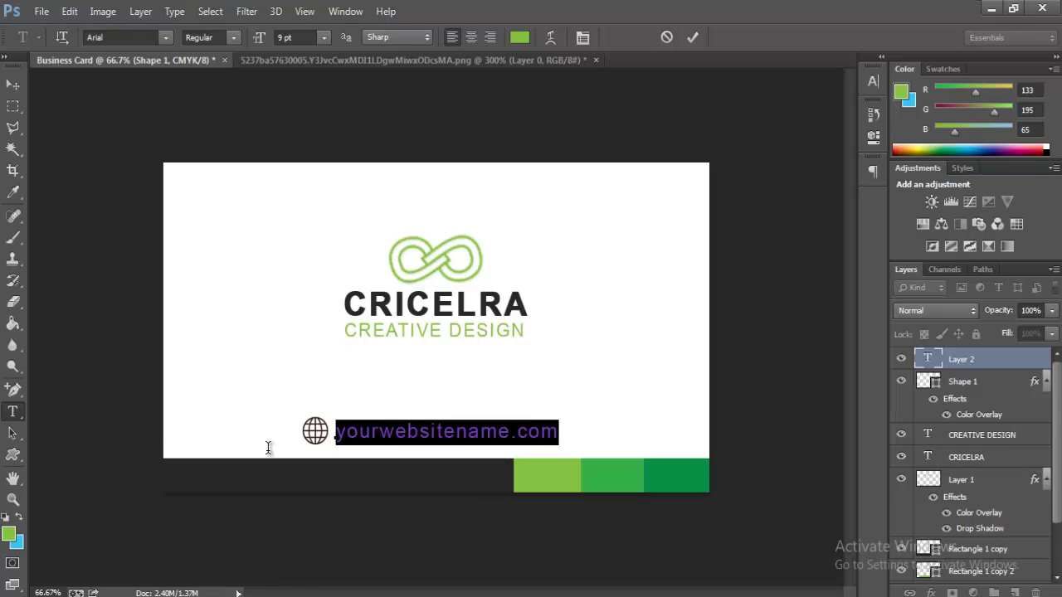
pyautogui.click(9, 534)
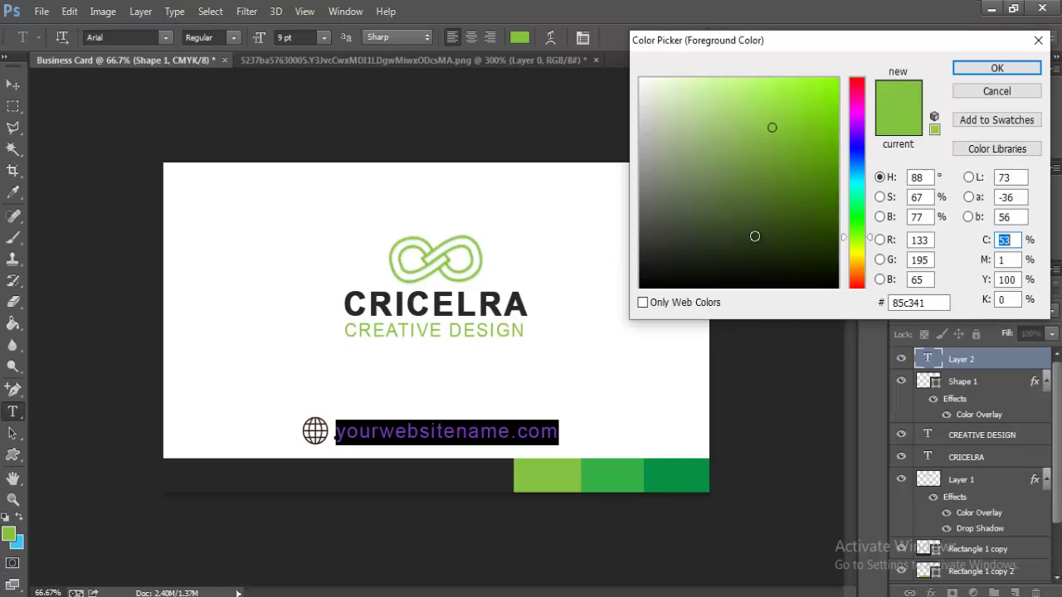
pyautogui.moveTo(827, 274); pyautogui.dragTo(836, 287)
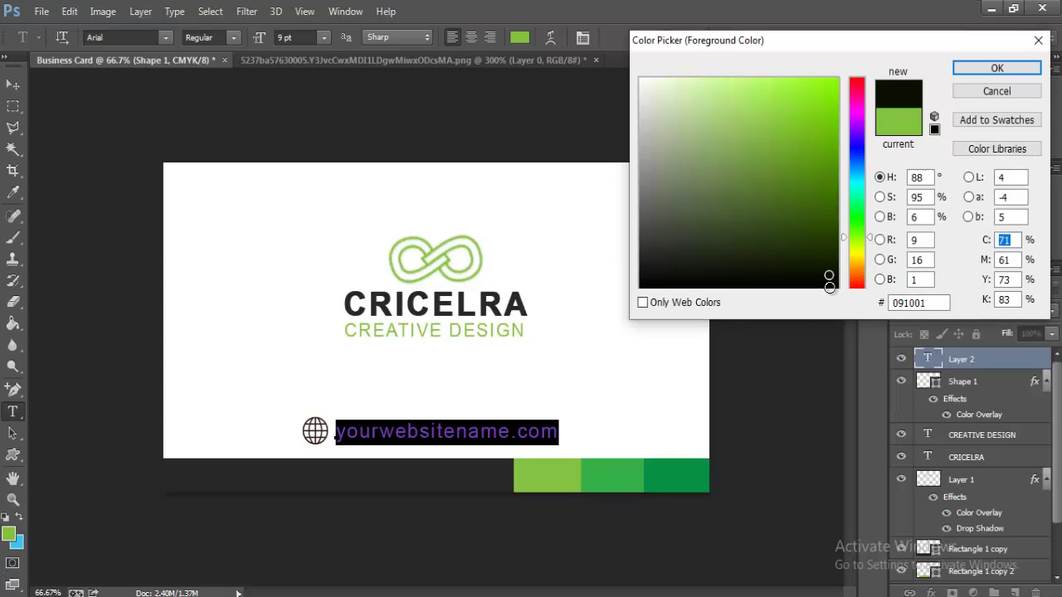
pyautogui.click(996, 69)
pyautogui.click(517, 430)
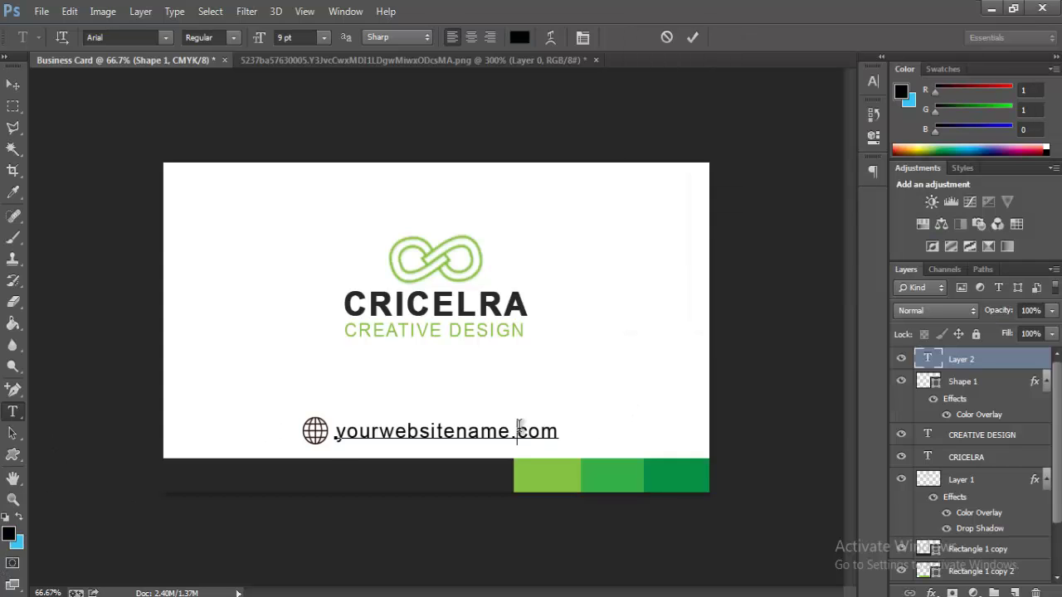
# Step: Scale the website text down to about 89% and nudge it into place
pyautogui.click(70, 10)
pyautogui.click(174, 296)
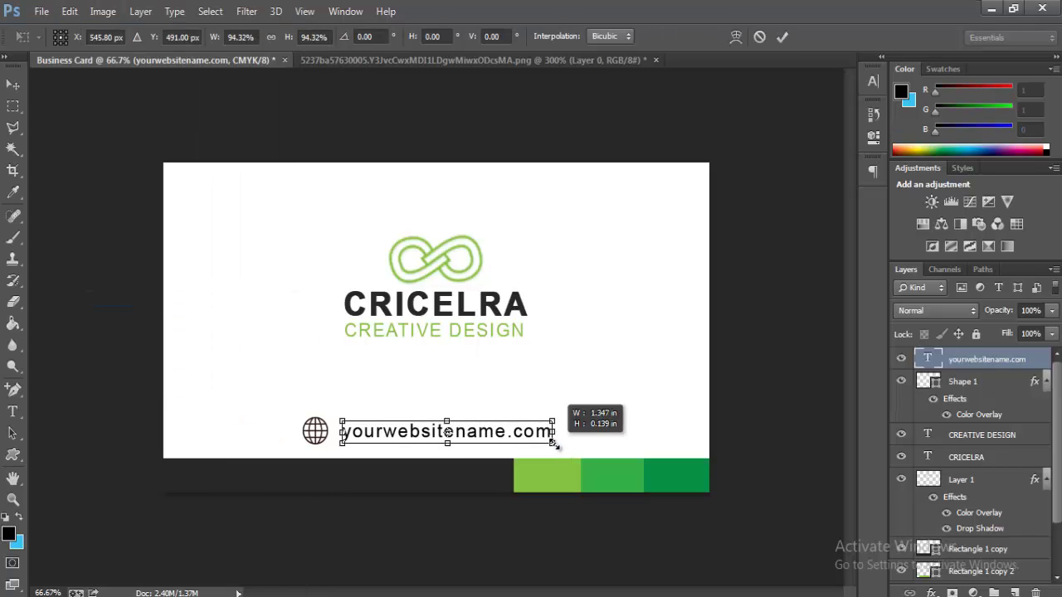
pyautogui.moveTo(558, 444); pyautogui.dragTo(518, 439)
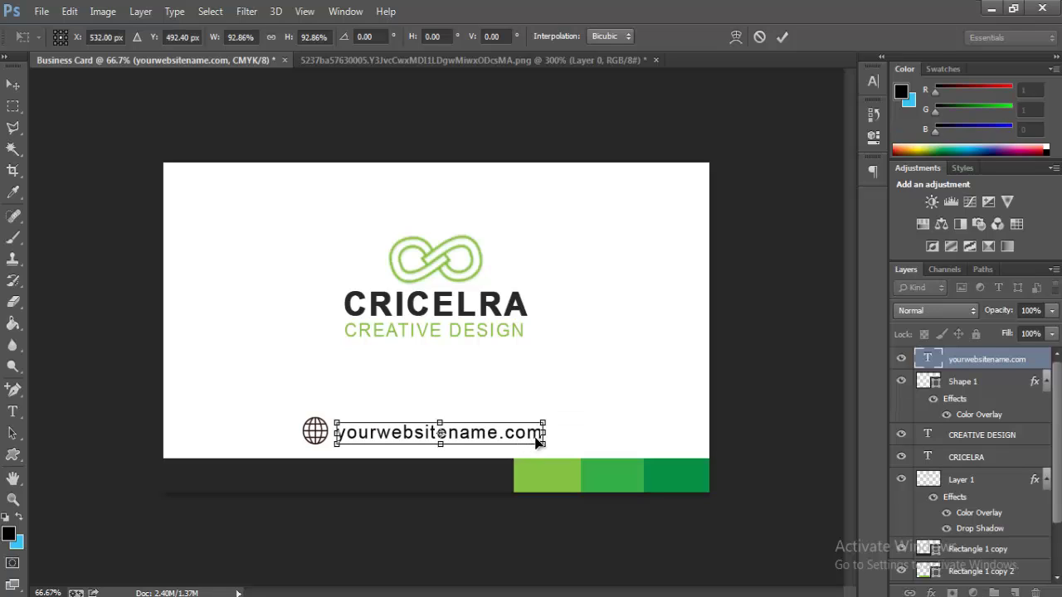
pyautogui.press('Up')
pyautogui.press('Up')
pyautogui.press('Up')
pyautogui.press('Right')
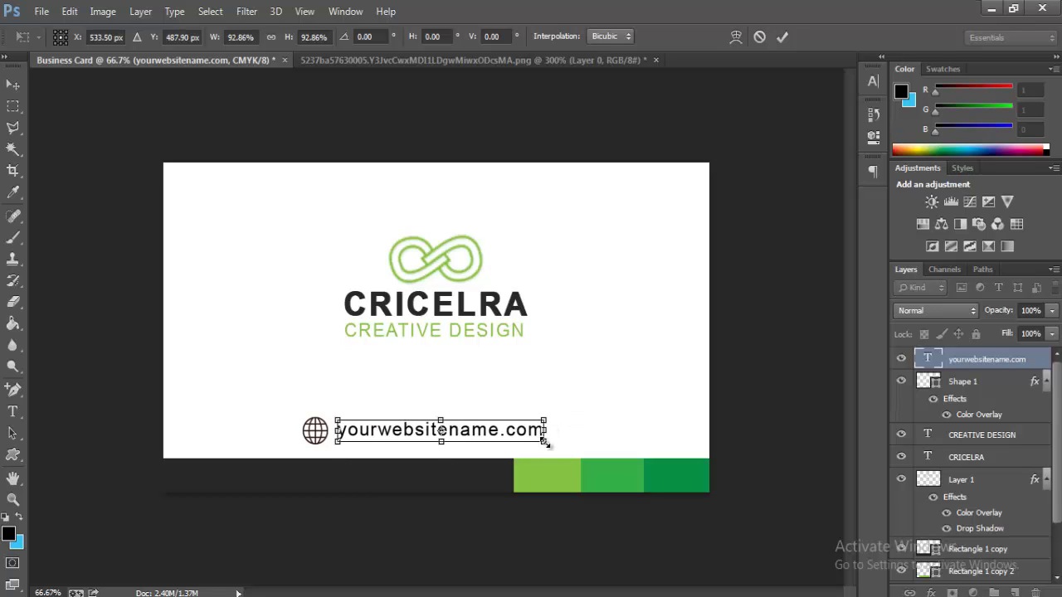
pyautogui.moveTo(544, 442); pyautogui.dragTo(537, 438)
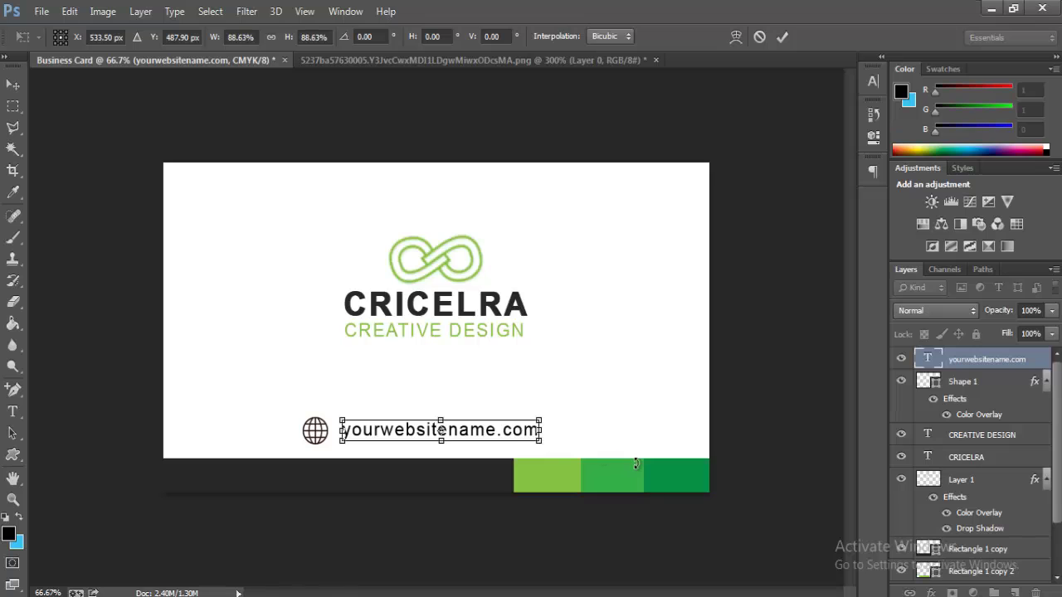
pyautogui.press('Return')
pyautogui.press('v')
pyautogui.click(979, 381)
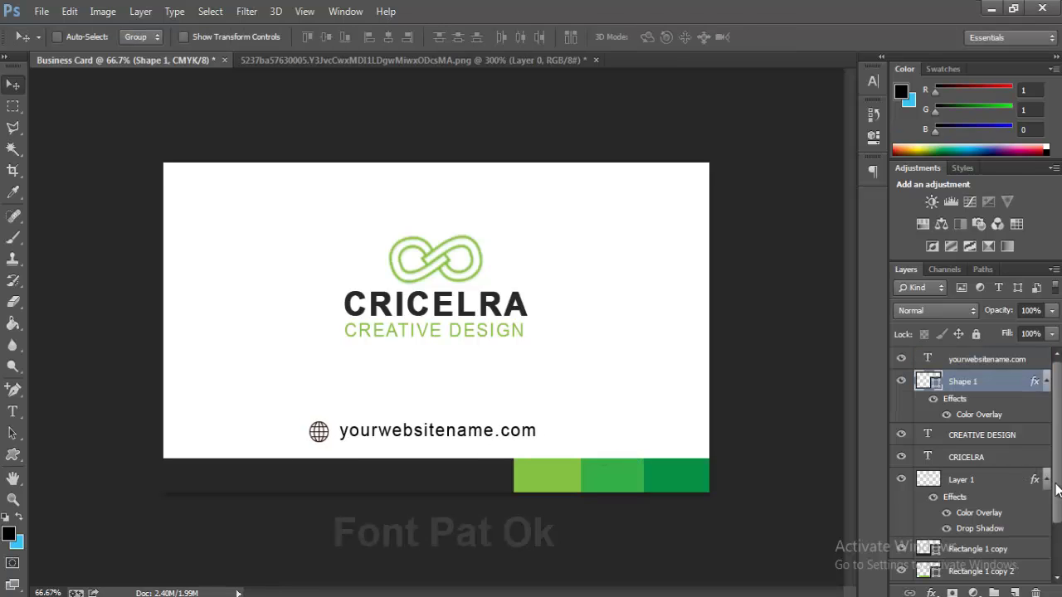
# Step: Collapse the layer effects and group the yourwebsitename.com text layer with Ctrl+G
pyautogui.click(1047, 480)
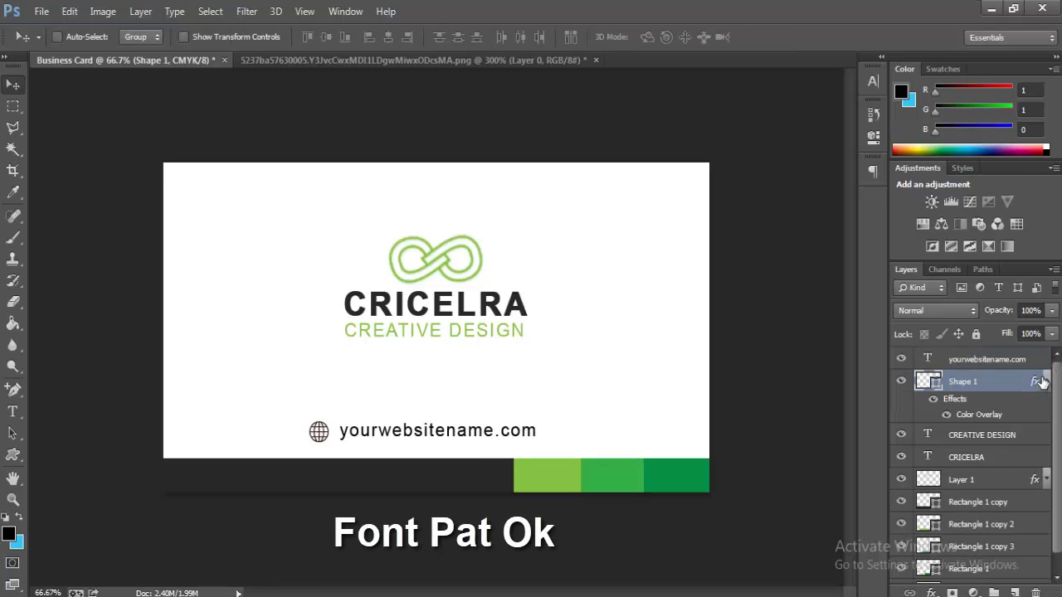
pyautogui.click(1047, 381)
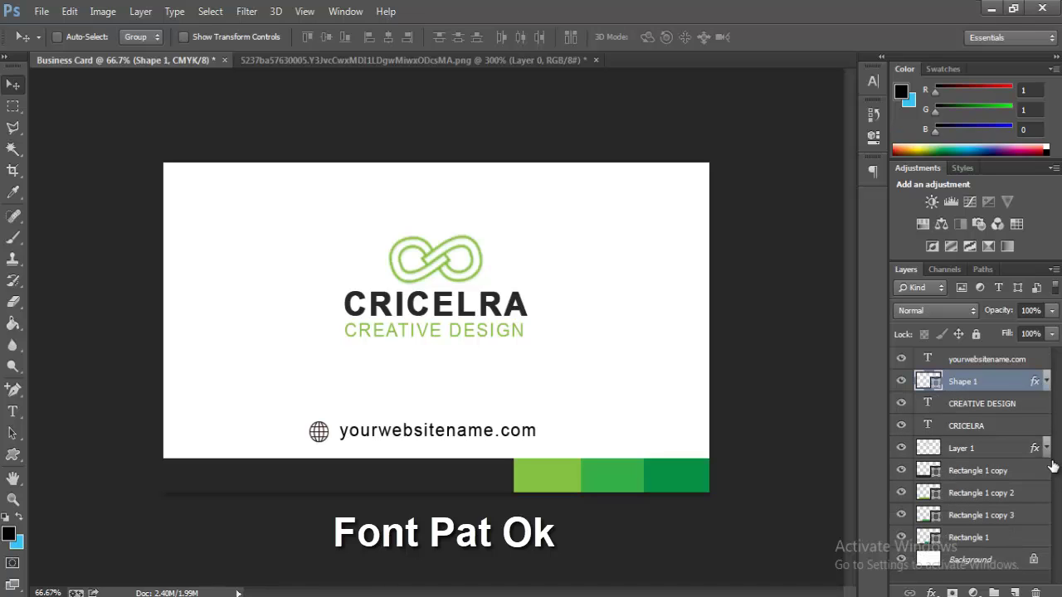
pyautogui.click(998, 362)
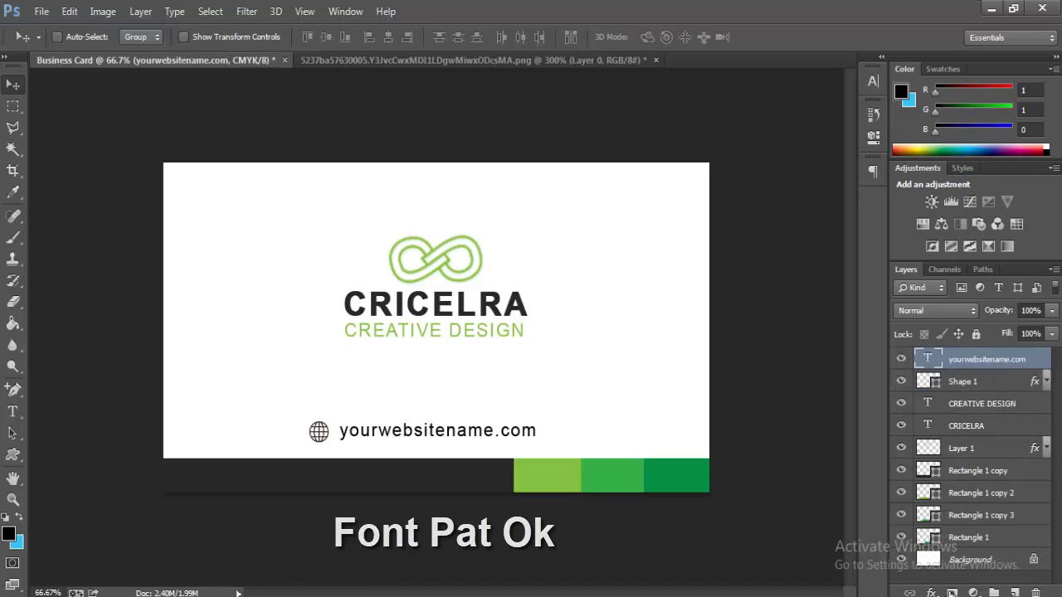
pyautogui.hotkey('ctrl', 'g')
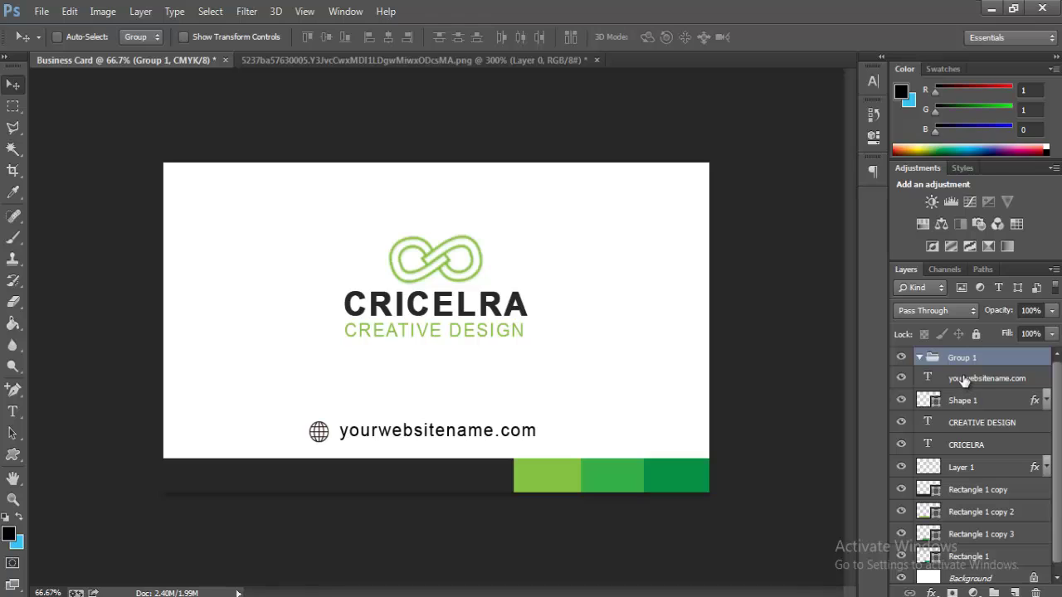
# Step: Move the logo, text and rectangle layers into Group 1
pyautogui.click(964, 386)
pyautogui.keyDown('ctrl'); pyautogui.click(970, 423); pyautogui.keyUp('ctrl')
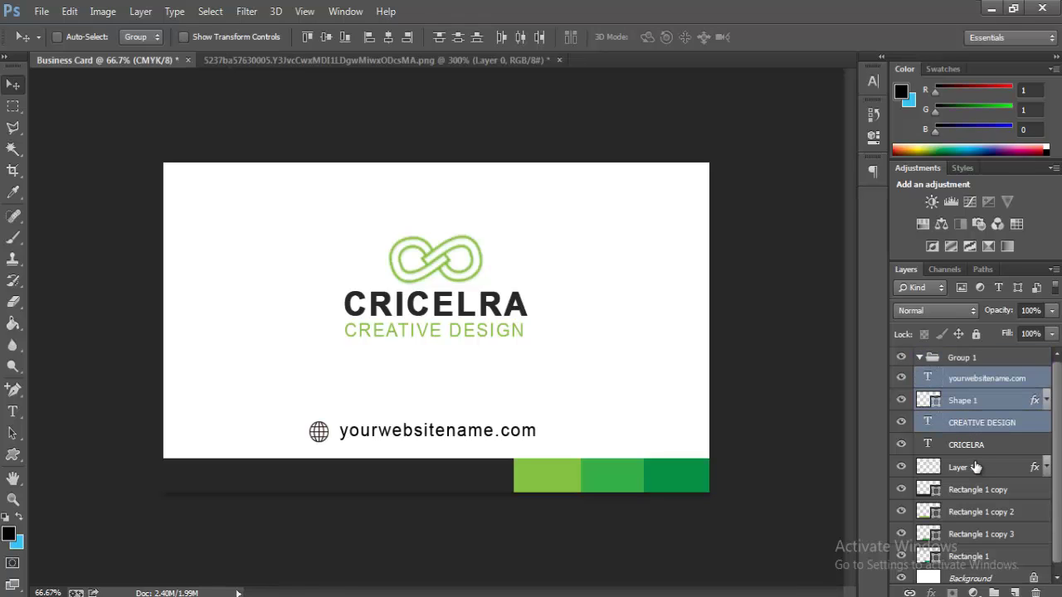
pyautogui.keyDown('ctrl'); pyautogui.click(975, 468); pyautogui.keyUp('ctrl')
pyautogui.keyDown('ctrl'); pyautogui.click(977, 489); pyautogui.keyUp('ctrl')
pyautogui.keyDown('ctrl'); pyautogui.click(966, 444); pyautogui.keyUp('ctrl')
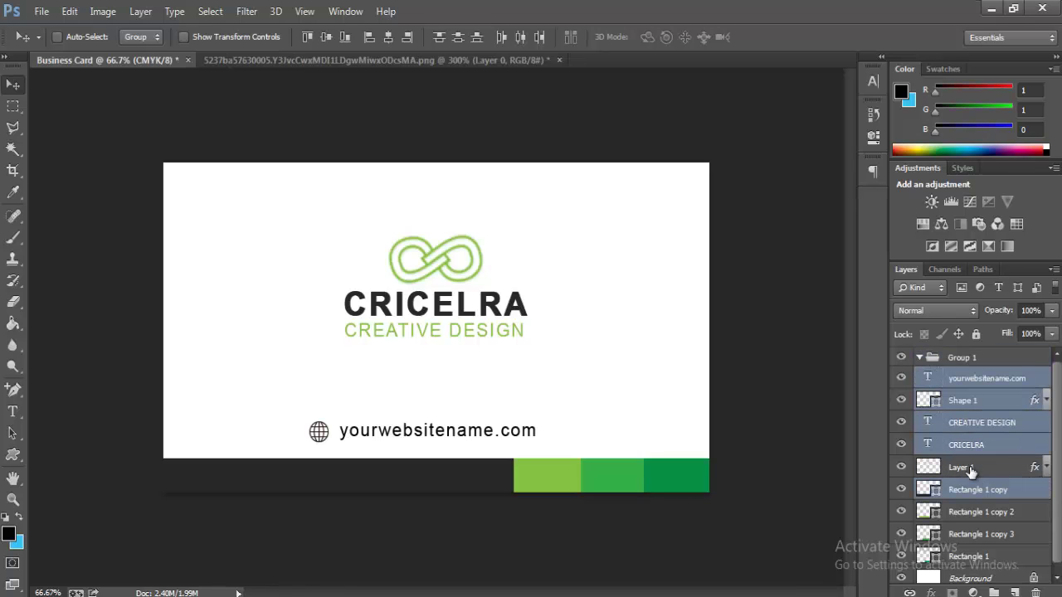
pyautogui.keyDown('ctrl'); pyautogui.click(971, 467); pyautogui.keyUp('ctrl')
pyautogui.keyDown('ctrl'); pyautogui.click(1002, 514); pyautogui.keyUp('ctrl')
pyautogui.keyDown('shift'); pyautogui.click(992, 554); pyautogui.keyUp('shift')
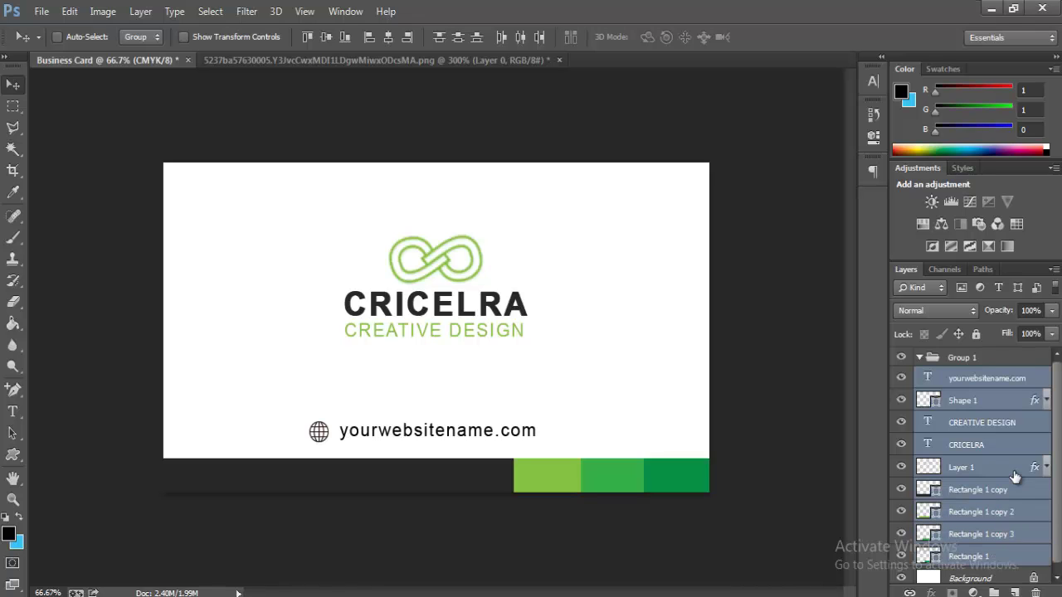
pyautogui.scroll(-1, 1014, 474)
pyautogui.moveTo(954, 384); pyautogui.dragTo(963, 367)
# Step: Rename Group 1 to Font and collapse it
pyautogui.doubleClick(961, 358)
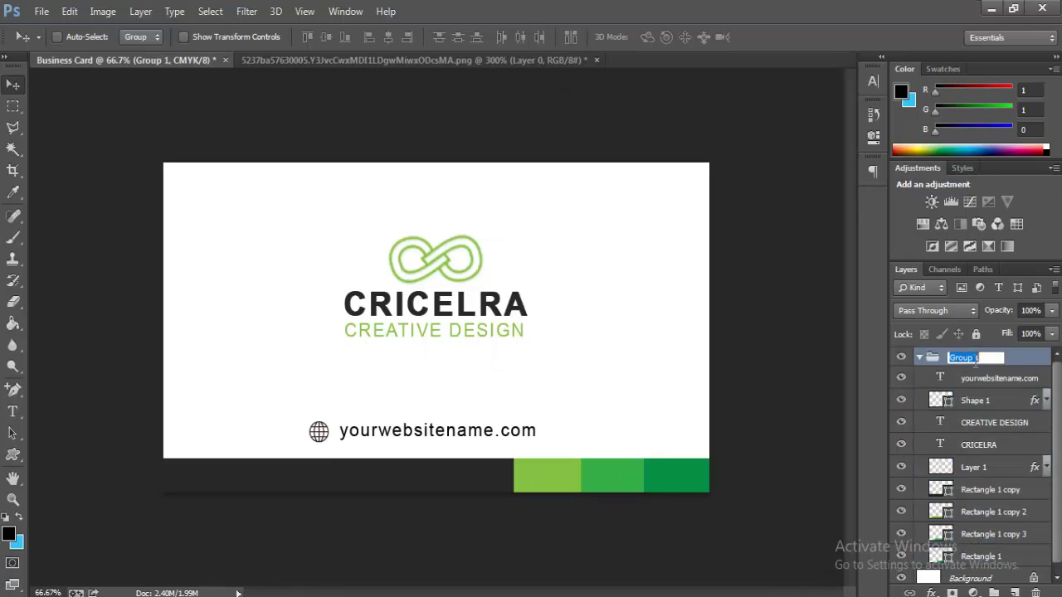
pyautogui.write('Font')
pyautogui.press('Return')
pyautogui.click(919, 357)
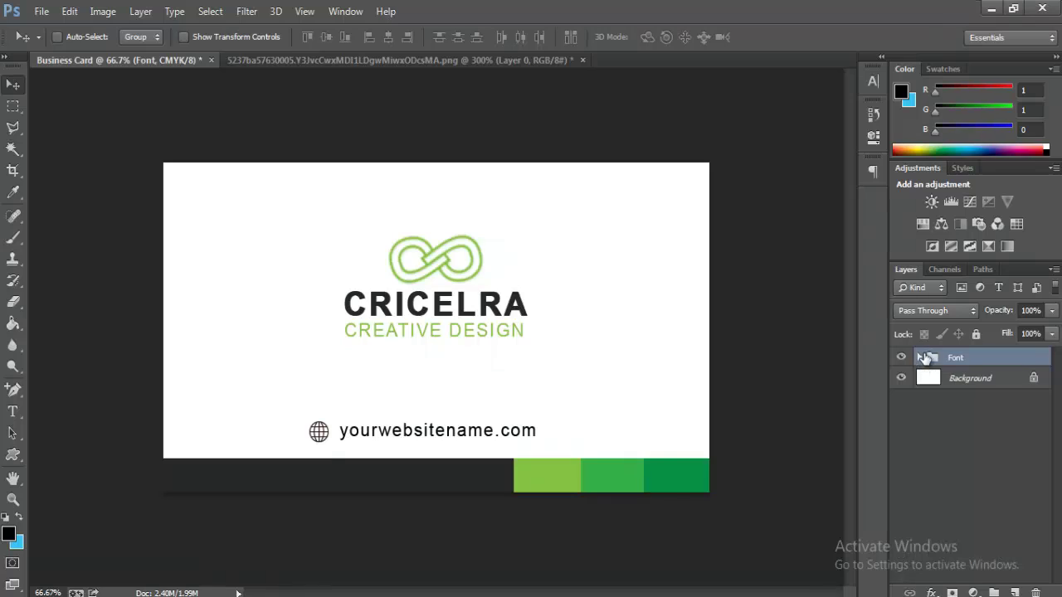
# Step: Create a new empty group above Background named Back
pyautogui.click(985, 380)
pyautogui.click(993, 592)
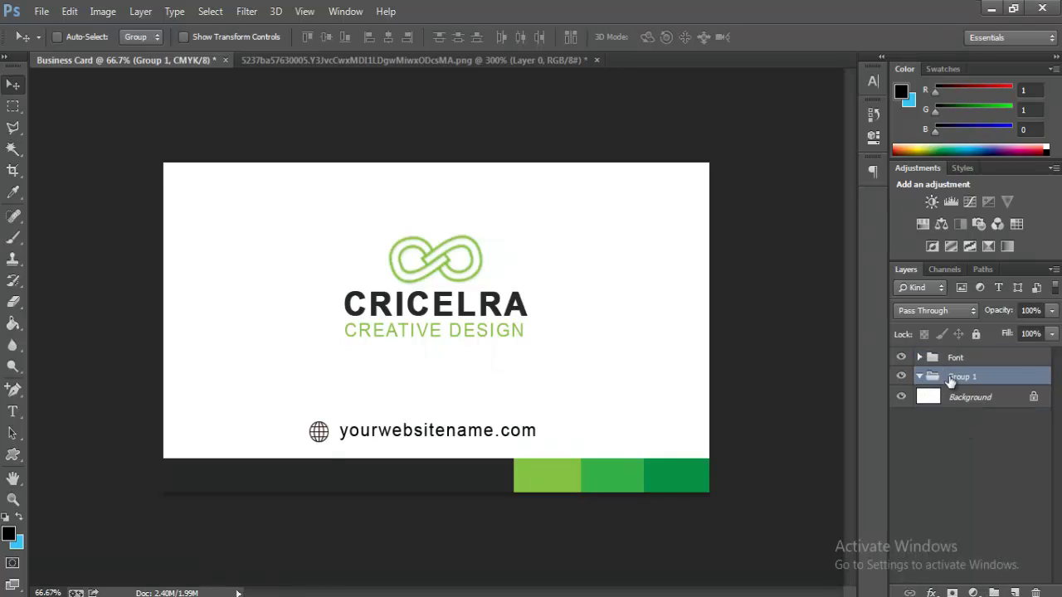
pyautogui.doubleClick(962, 377)
pyautogui.write('N')
pyautogui.click(991, 358)
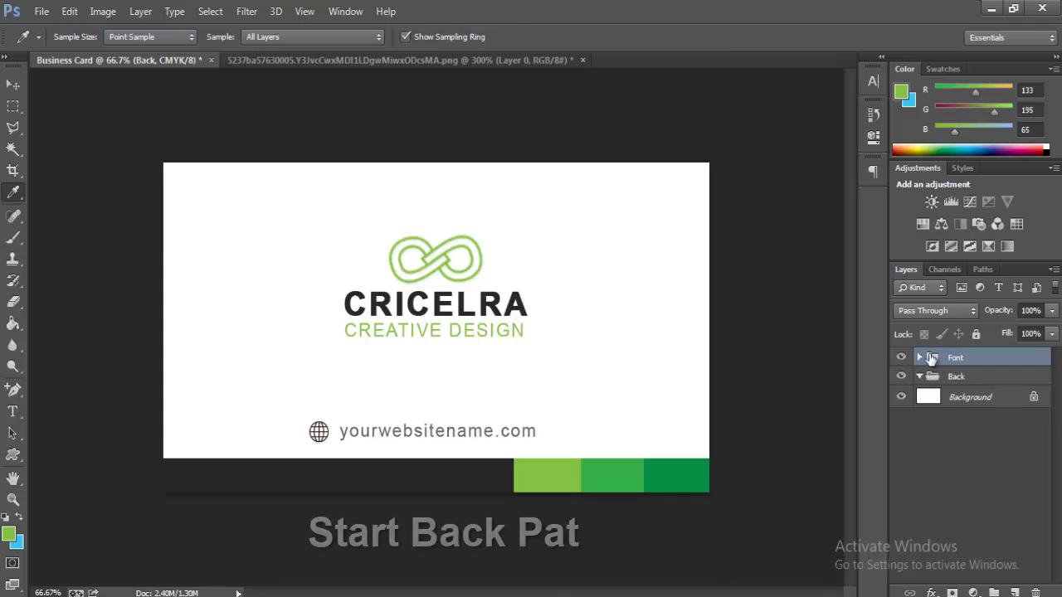
# Step: Hide the Font group and select the Back group
pyautogui.press('i')
pyautogui.click(901, 357)
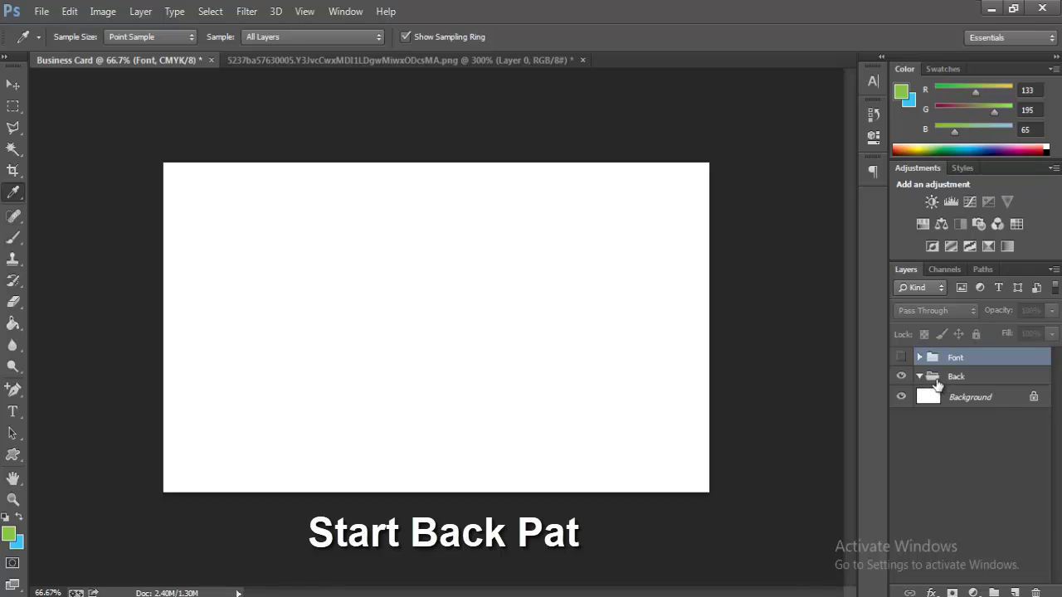
pyautogui.click(931, 377)
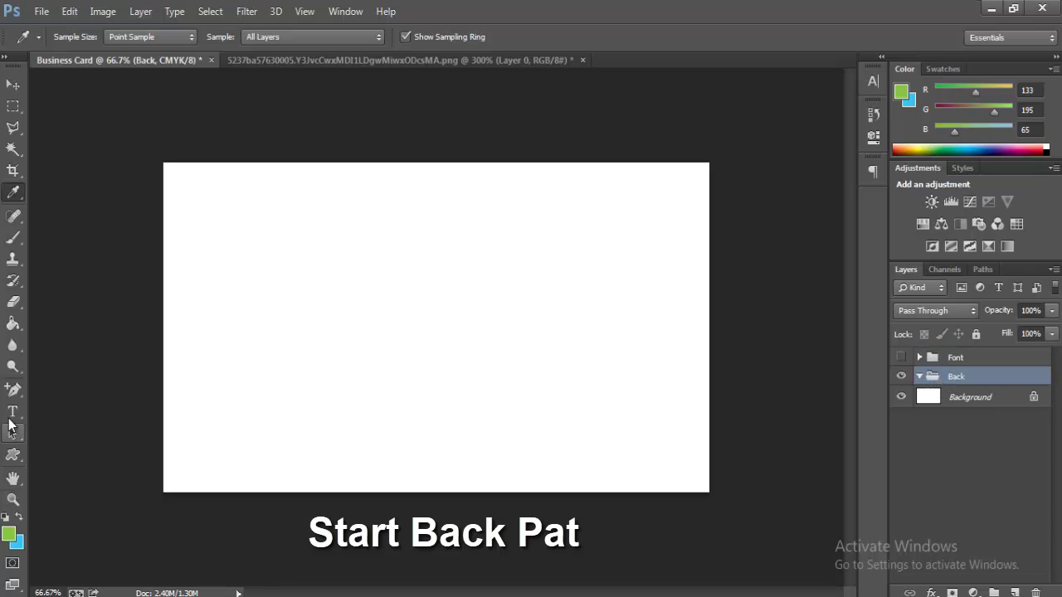
# Step: Draw a black 518 × 668 px rectangle covering the card's left half
pyautogui.click(13, 456)
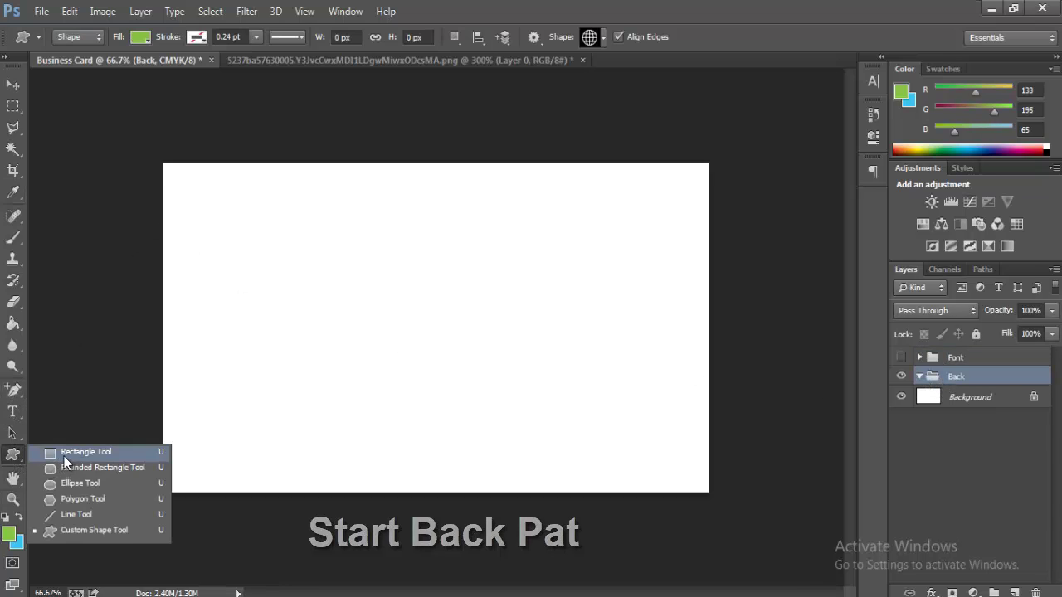
pyautogui.click(64, 455)
pyautogui.moveTo(156, 150); pyautogui.dragTo(426, 516)
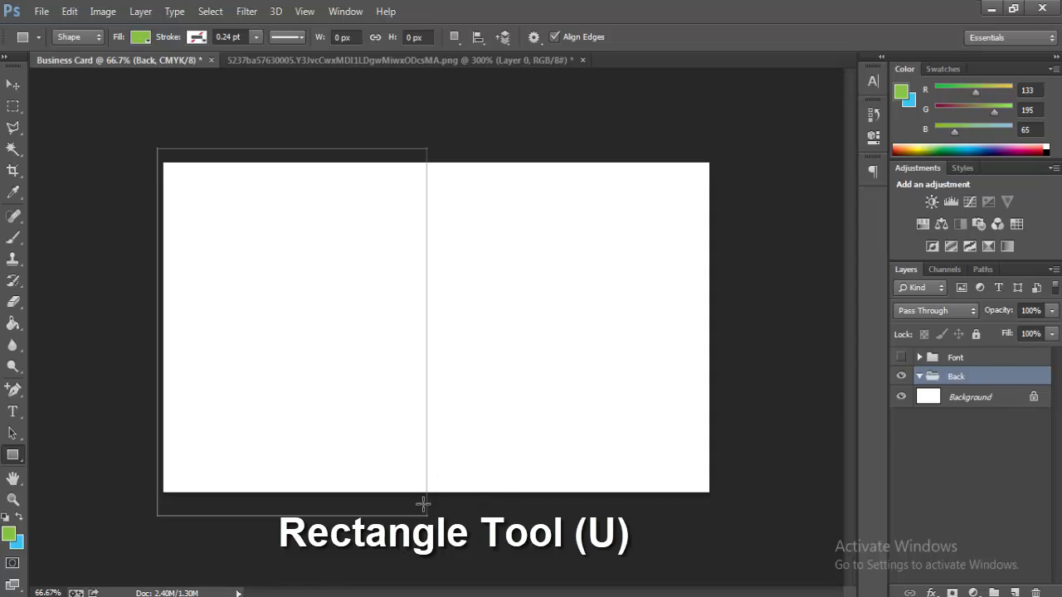
pyautogui.click(652, 202)
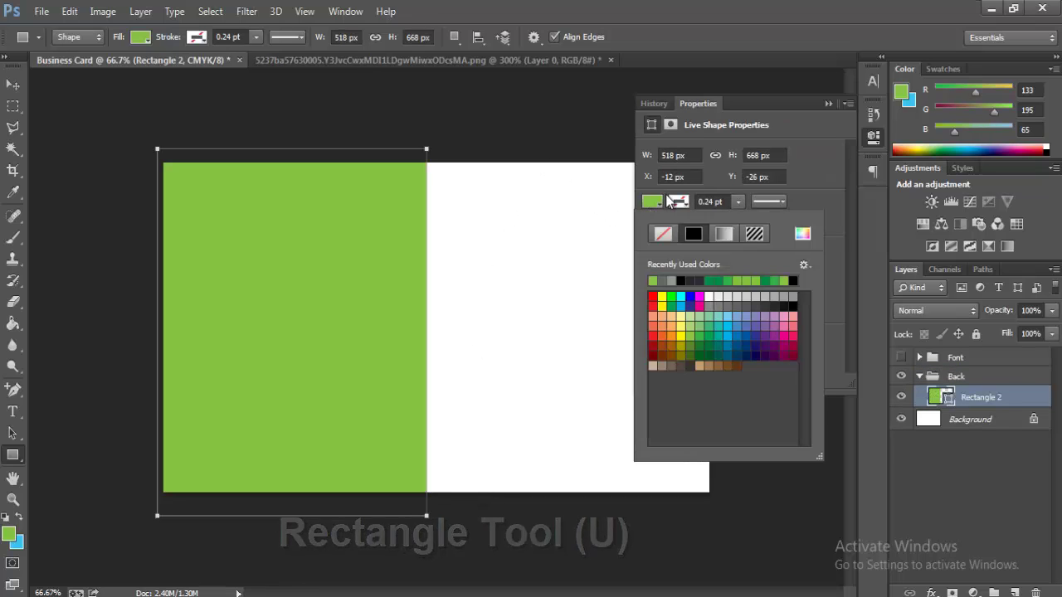
pyautogui.click(681, 281)
pyautogui.click(825, 105)
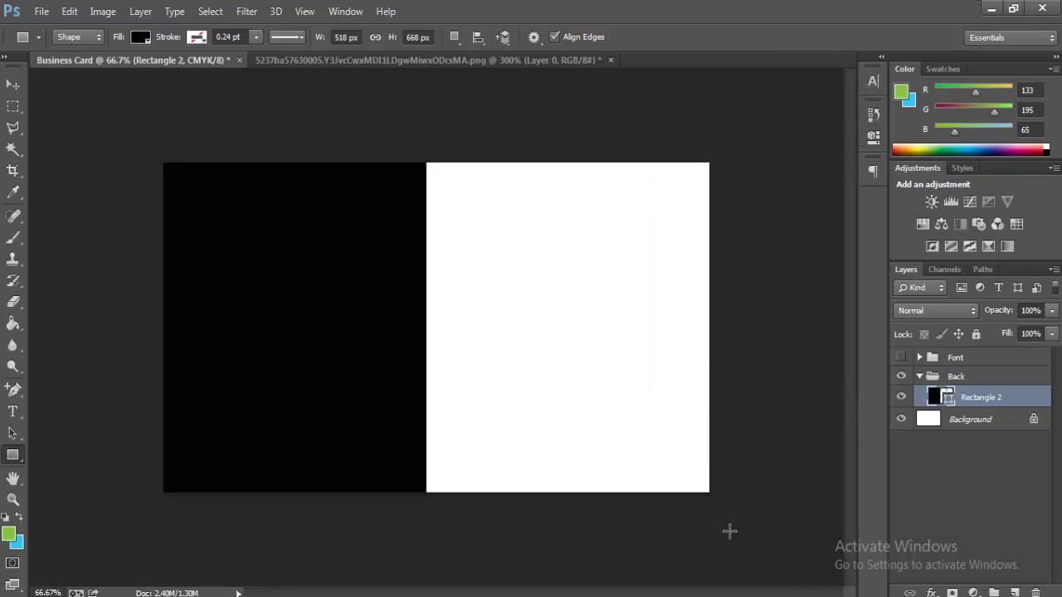
# Step: Duplicate Rectangle 2 and shift the original slightly right
pyautogui.rightClick(960, 398)
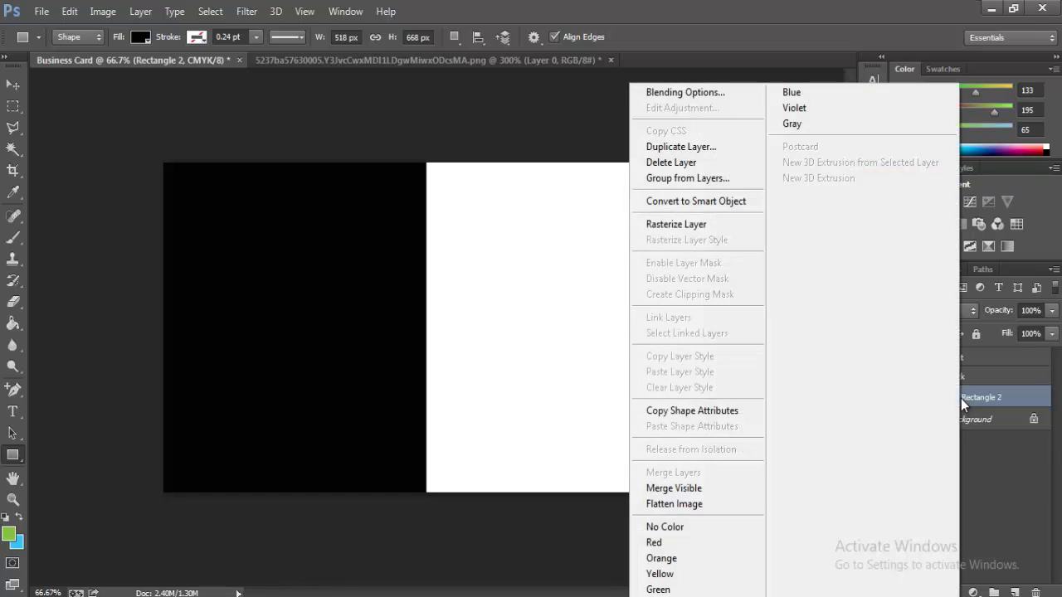
pyautogui.click(693, 146)
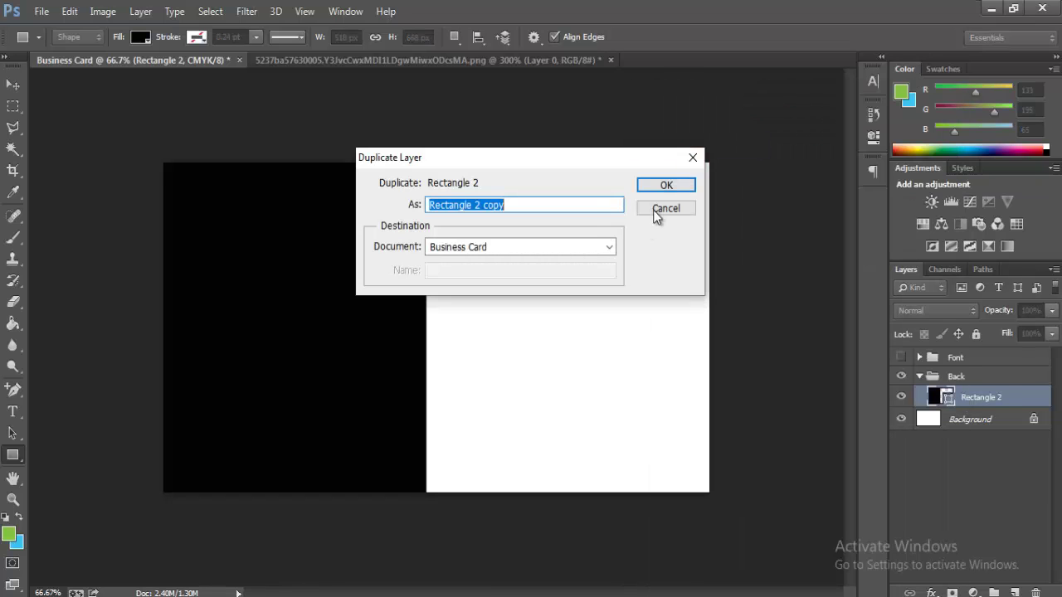
pyautogui.click(663, 189)
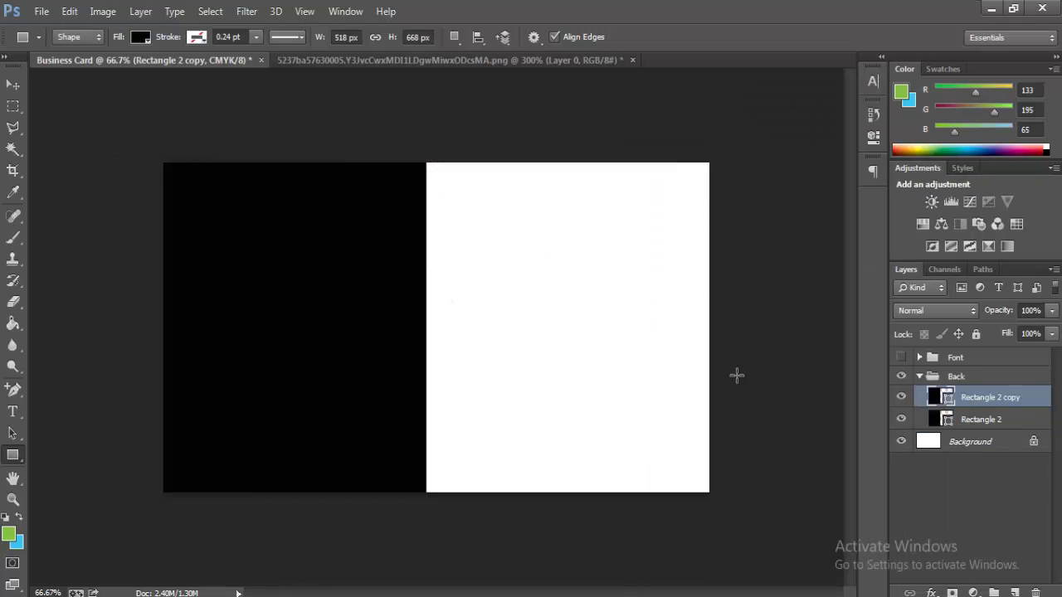
pyautogui.hotkey('alt', '[')
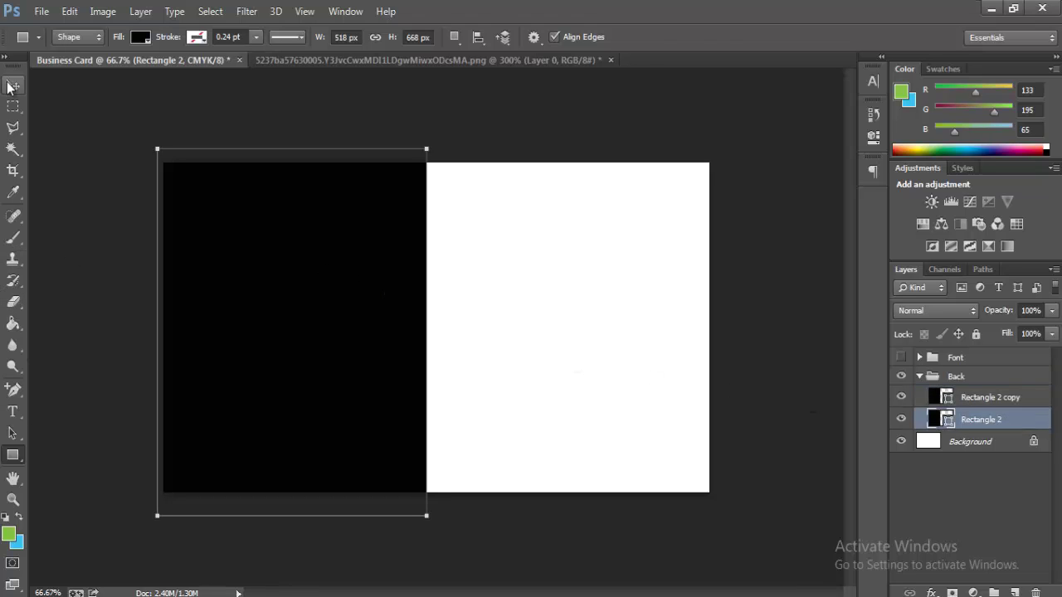
pyautogui.click(13, 84)
pyautogui.moveTo(312, 262); pyautogui.dragTo(326, 267)
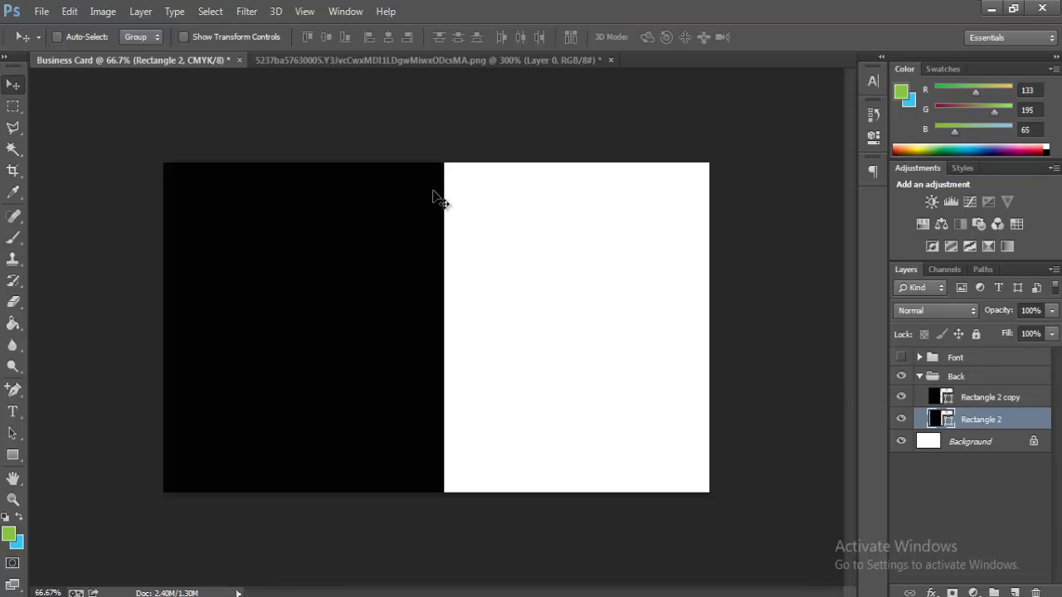
# Step: Shorten Rectangle 2 from the top to about 64% of its height
pyautogui.click(70, 11)
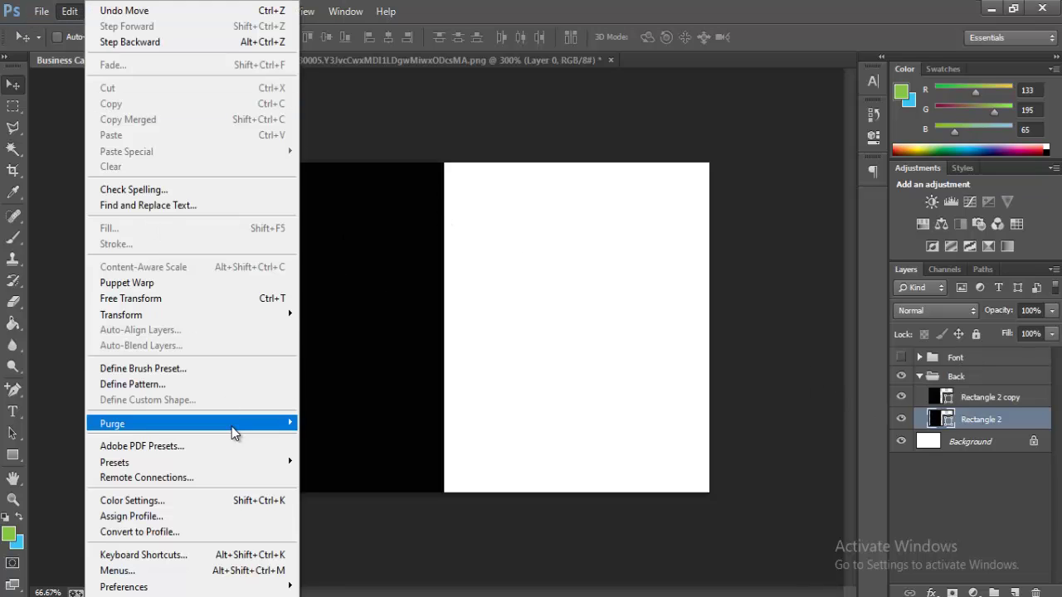
pyautogui.click(189, 301)
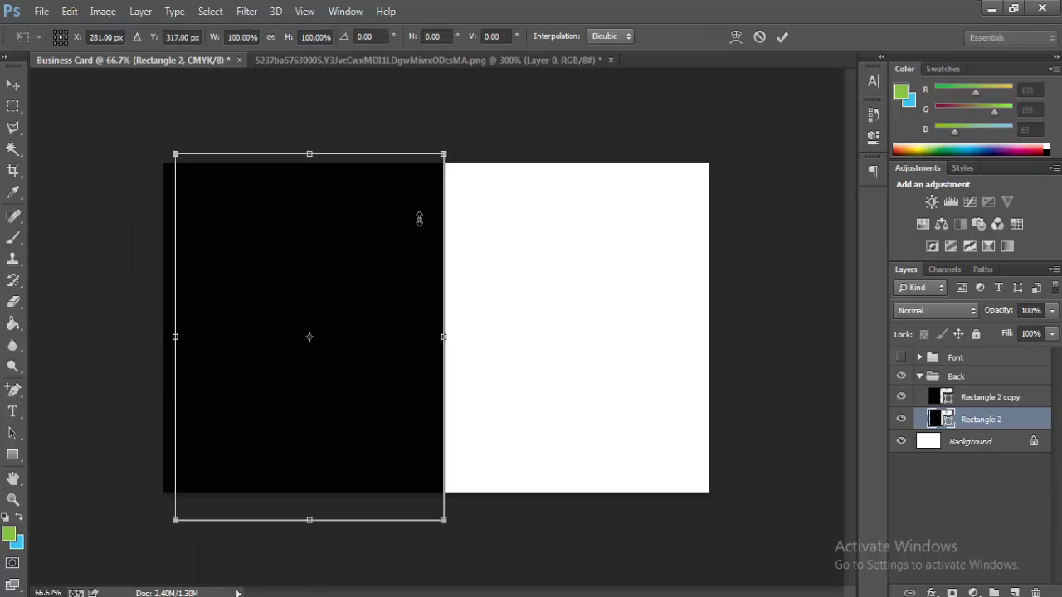
pyautogui.moveTo(419, 222); pyautogui.dragTo(423, 264)
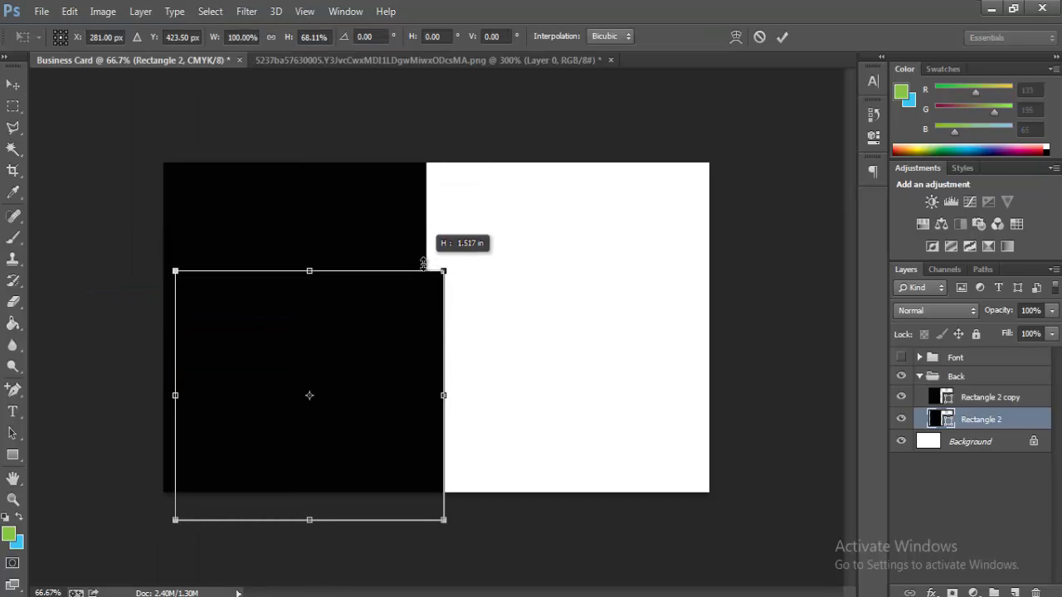
pyautogui.moveTo(423, 264); pyautogui.dragTo(424, 282)
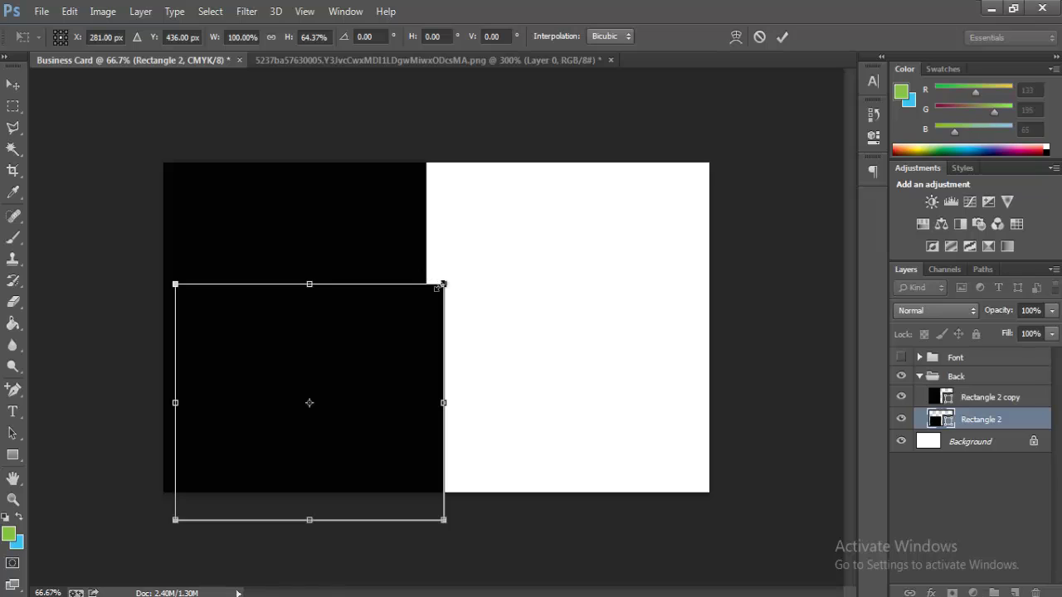
pyautogui.press('Right')
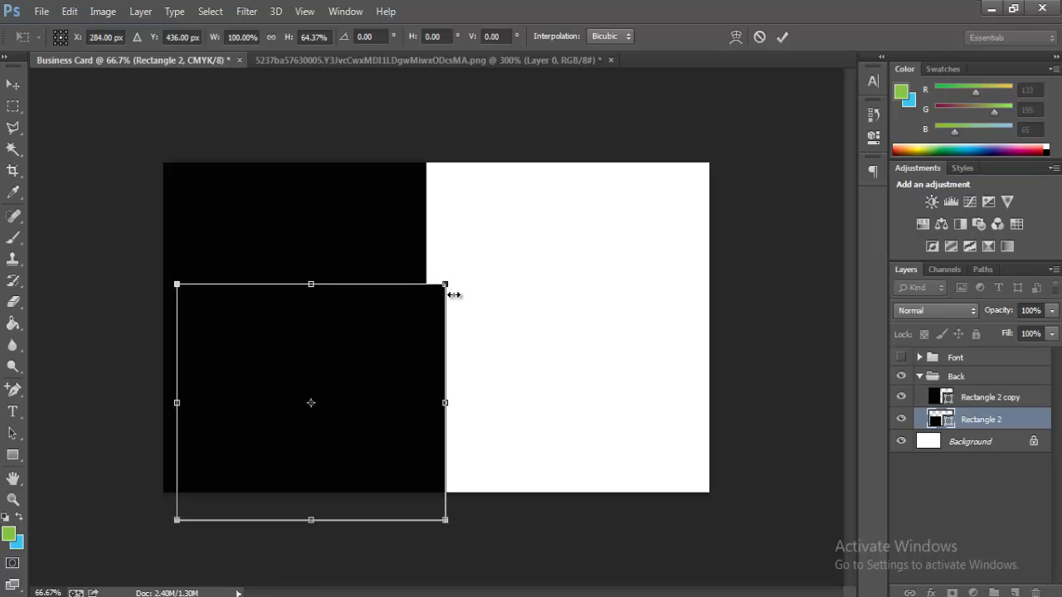
pyautogui.press('Return')
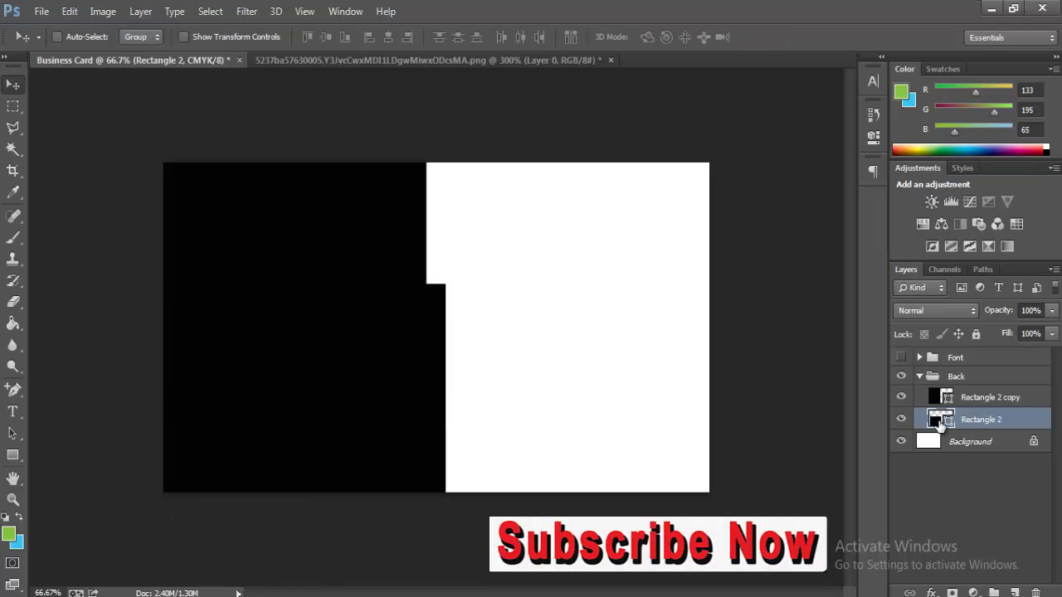
# Step: Recolour Rectangle 2 light grey #b6beb6
pyautogui.doubleClick(937, 421)
pyautogui.moveTo(678, 127)
pyautogui.mouseDown()
pyautogui.moveTo(649, 138)
pyautogui.moveTo(642, 119)
pyautogui.mouseUp()
pyautogui.click(647, 131)
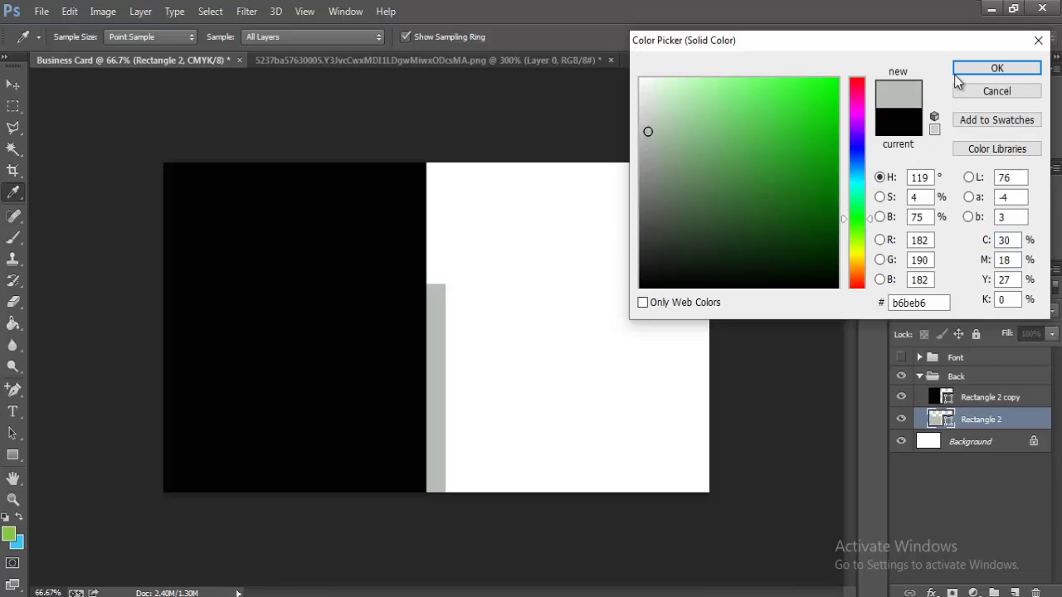
pyautogui.click(991, 71)
pyautogui.press('v')
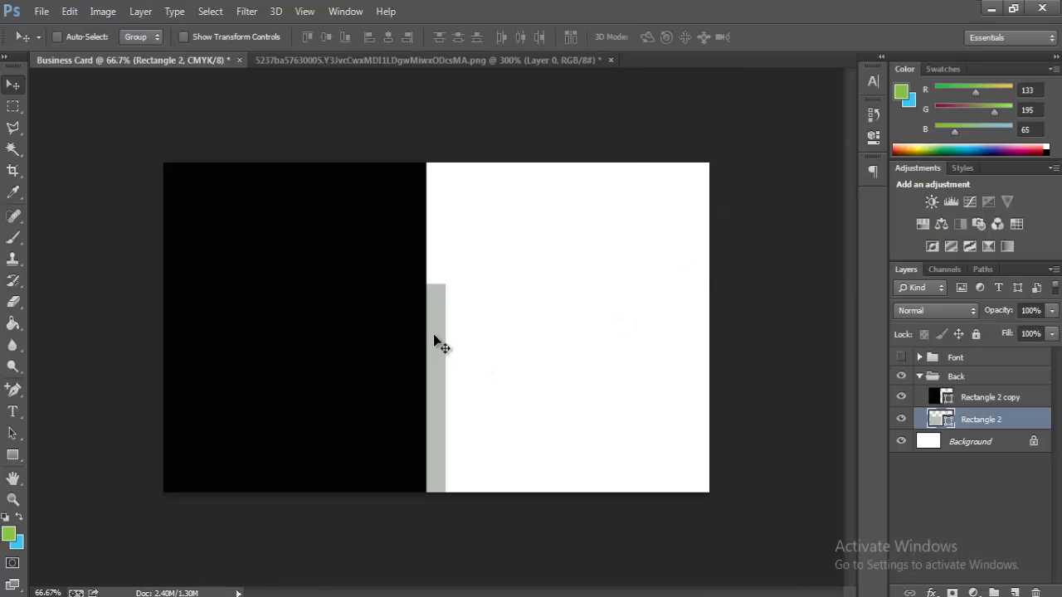
pyautogui.rightClick(968, 424)
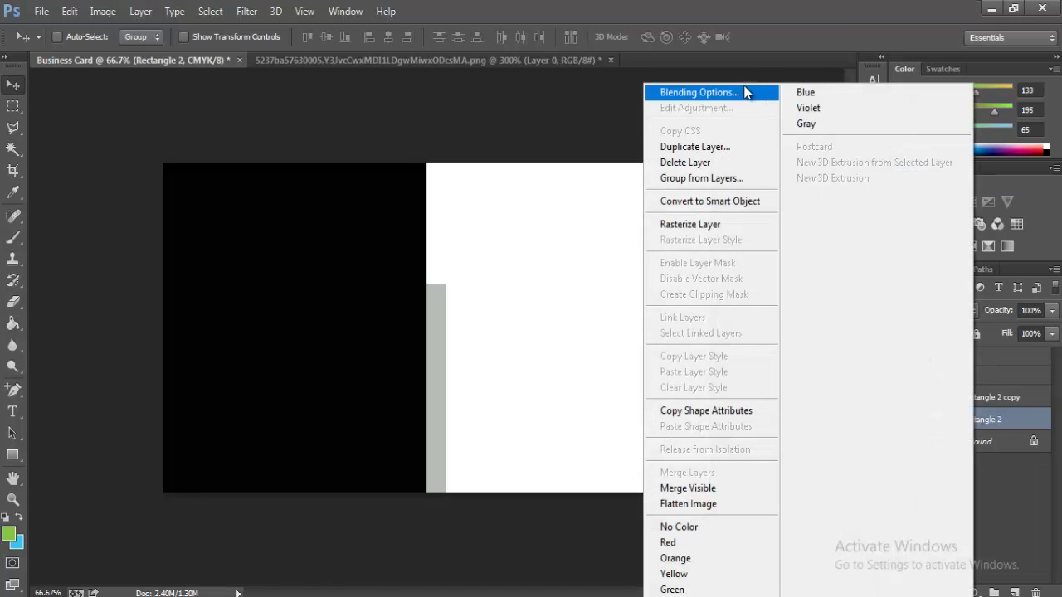
# Step: Duplicate the grey strip, move the original up and fill it light green 85c341
pyautogui.click(720, 150)
pyautogui.click(662, 186)
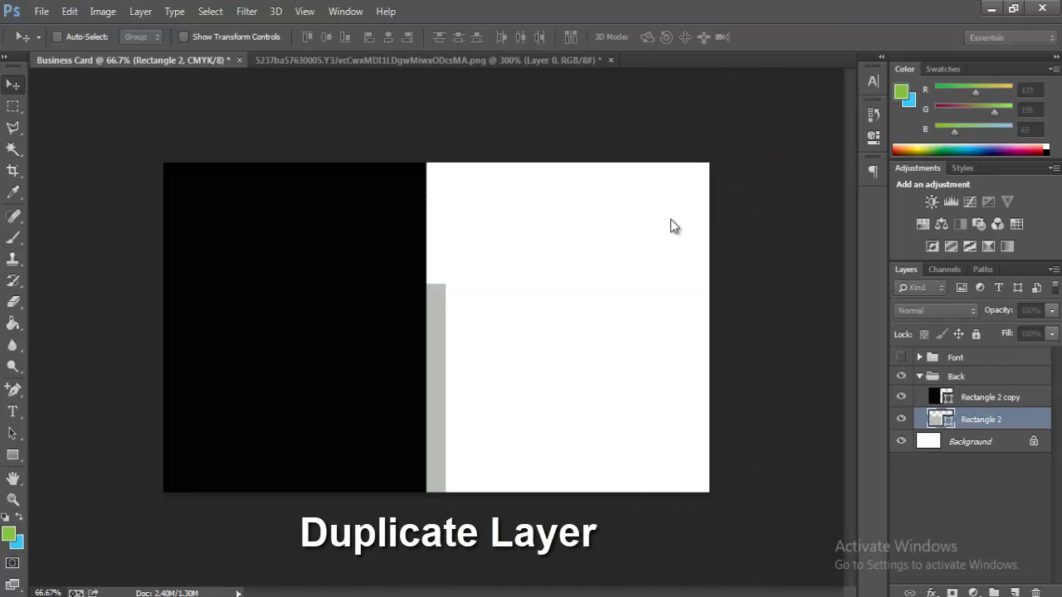
pyautogui.click(948, 442)
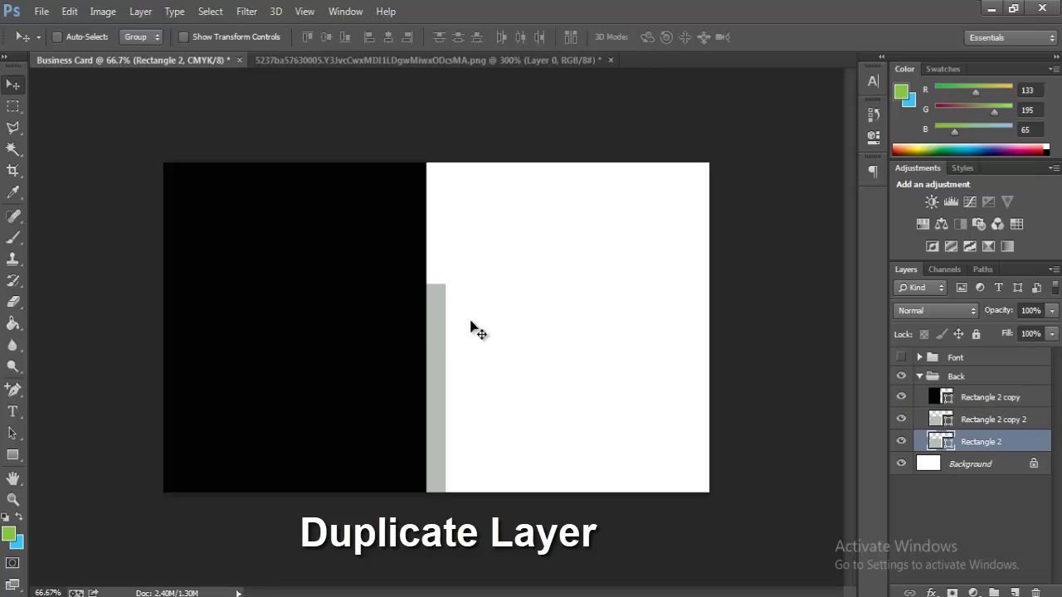
pyautogui.moveTo(436, 335)
pyautogui.mouseDown()
pyautogui.moveTo(441, 285)
pyautogui.moveTo(434, 291)
pyautogui.mouseUp()
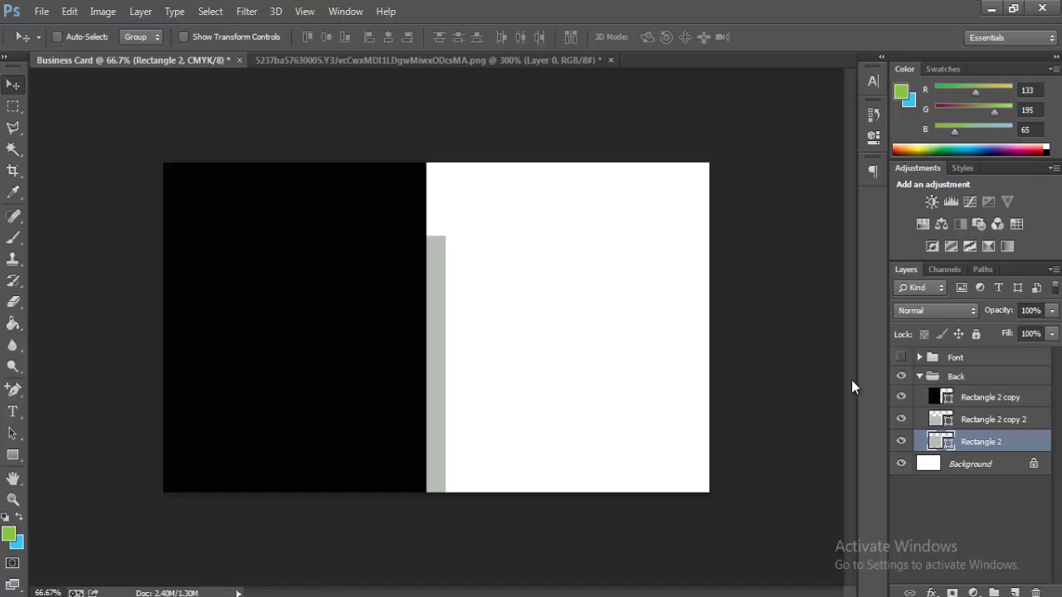
pyautogui.doubleClick(940, 441)
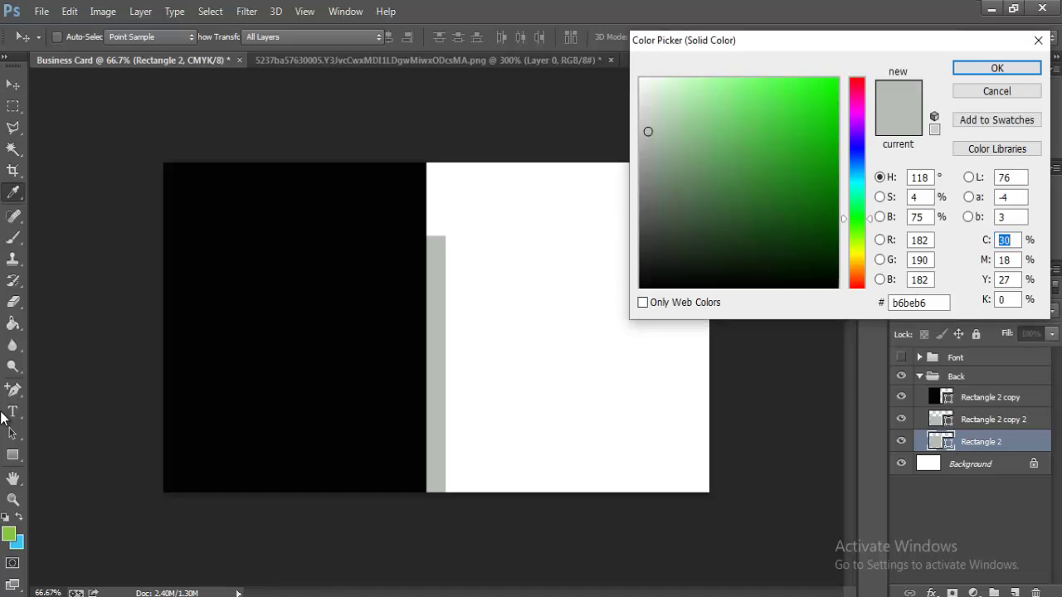
pyautogui.click(11, 533)
pyautogui.click(991, 70)
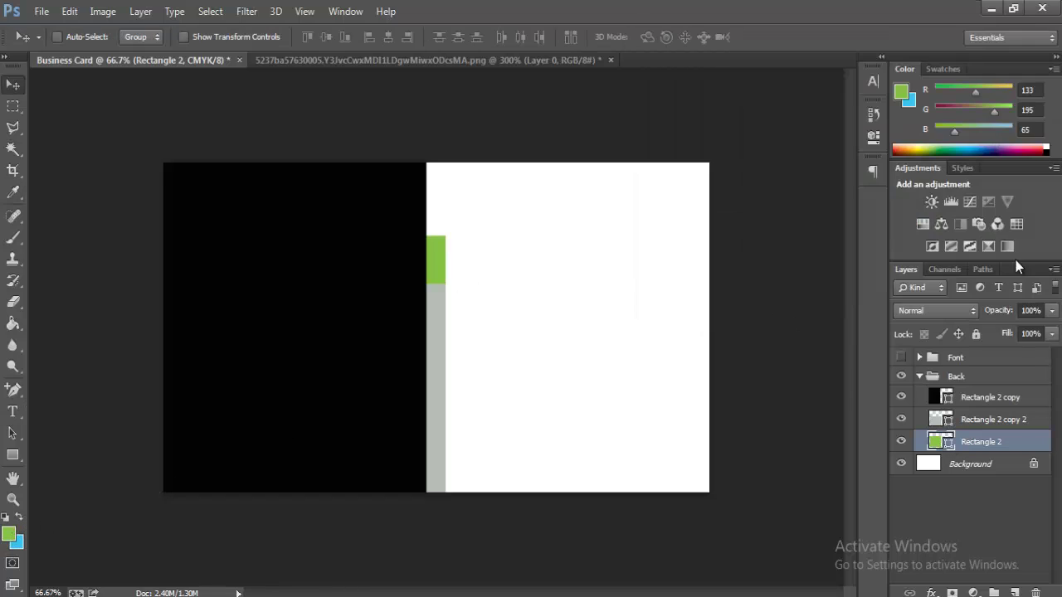
# Step: Duplicate the green Rectangle 2 layer and reselect the original
pyautogui.rightClick(957, 447)
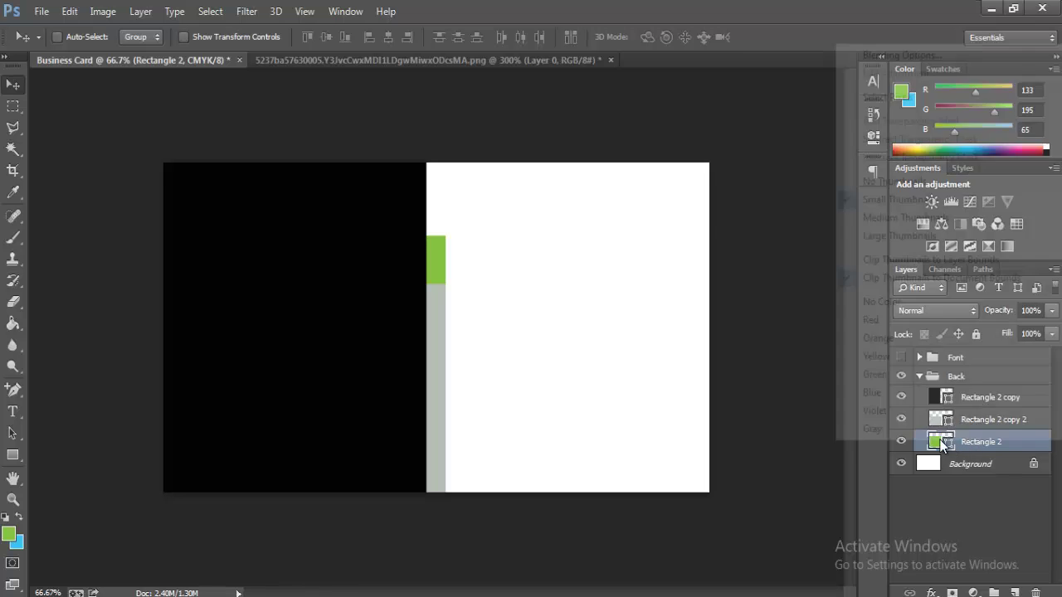
pyautogui.click(957, 446)
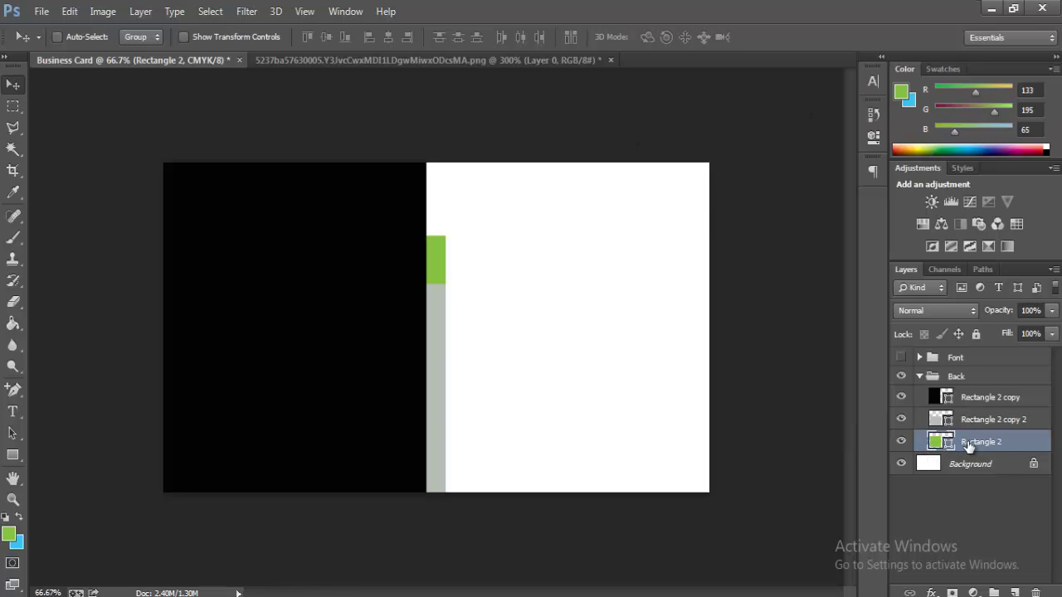
pyautogui.rightClick(966, 442)
pyautogui.click(707, 147)
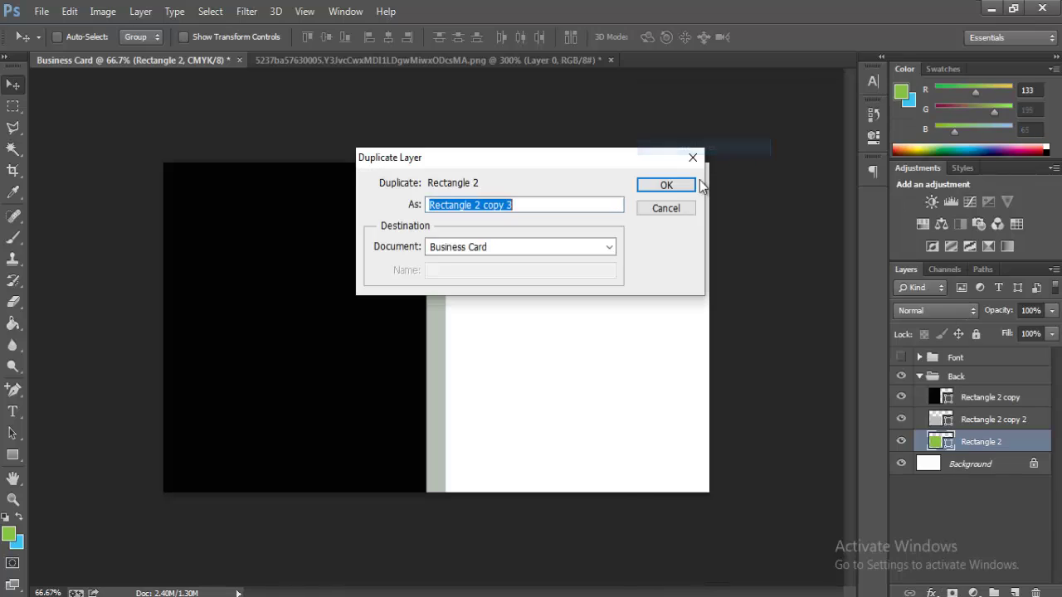
pyautogui.click(666, 186)
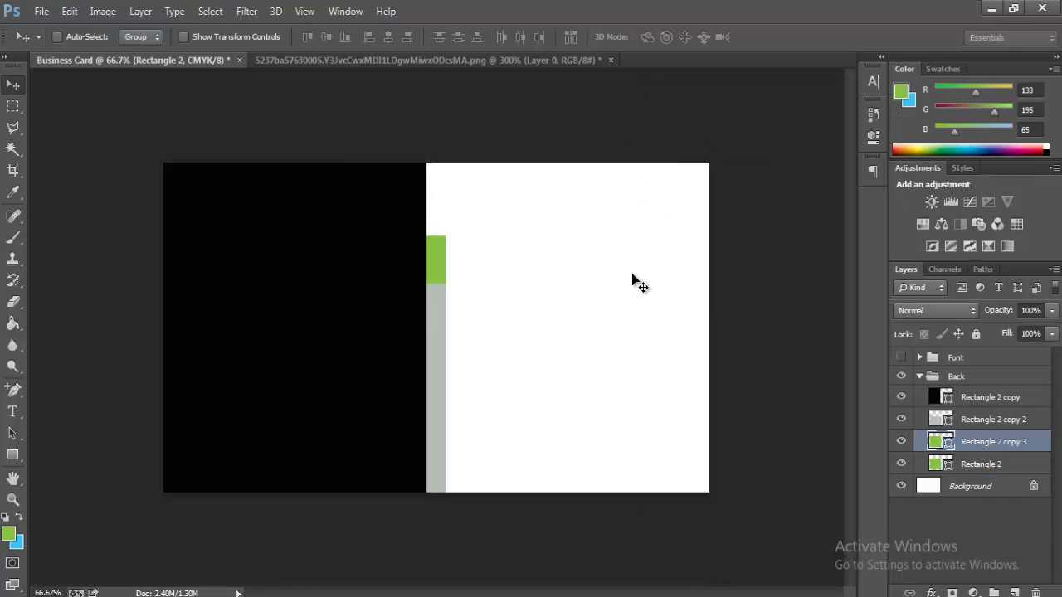
pyautogui.click(955, 462)
# Step: Move Rectangle 2 further up and fill it medium green 36af4a
pyautogui.moveTo(440, 261); pyautogui.dragTo(438, 230)
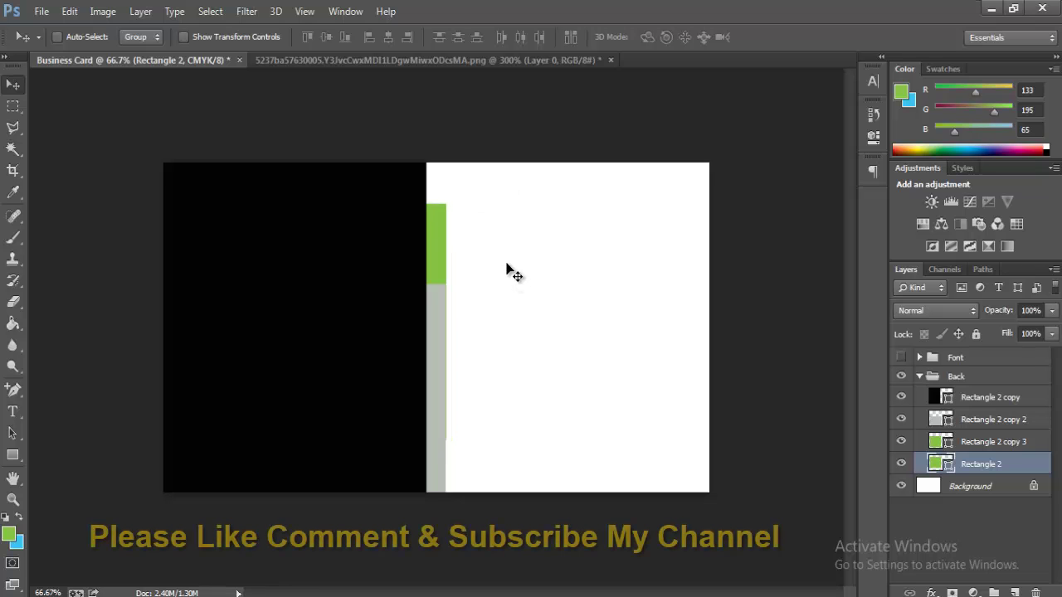
pyautogui.click(946, 467)
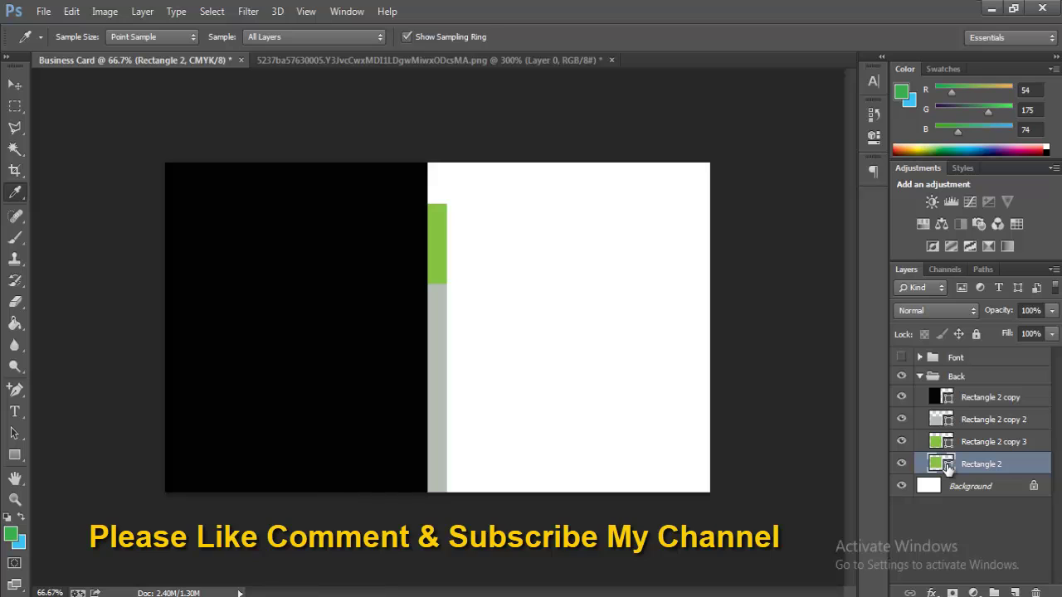
pyautogui.doubleClick(947, 467)
pyautogui.click(11, 534)
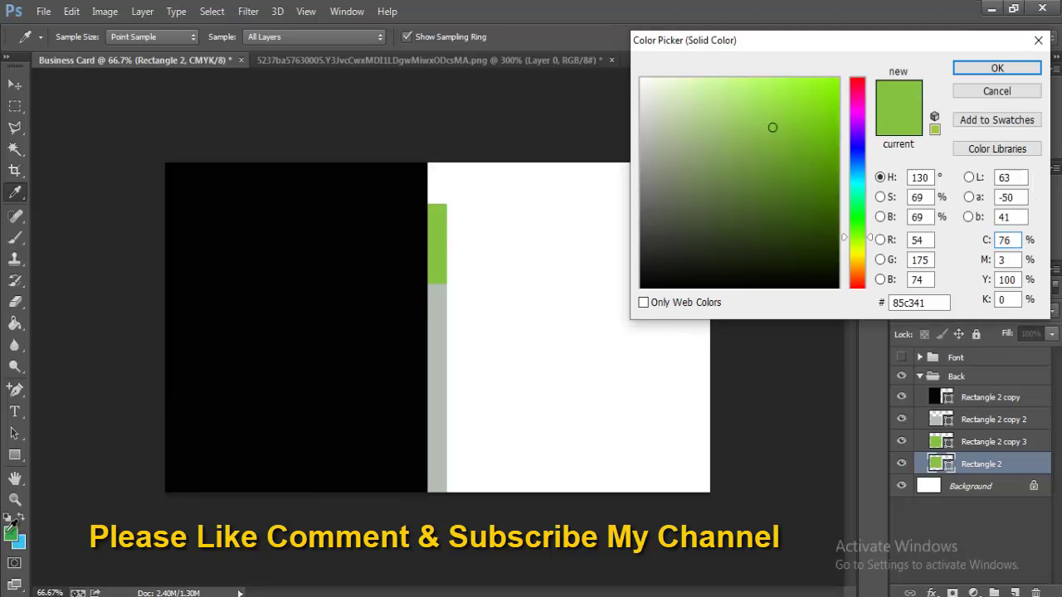
pyautogui.click(996, 68)
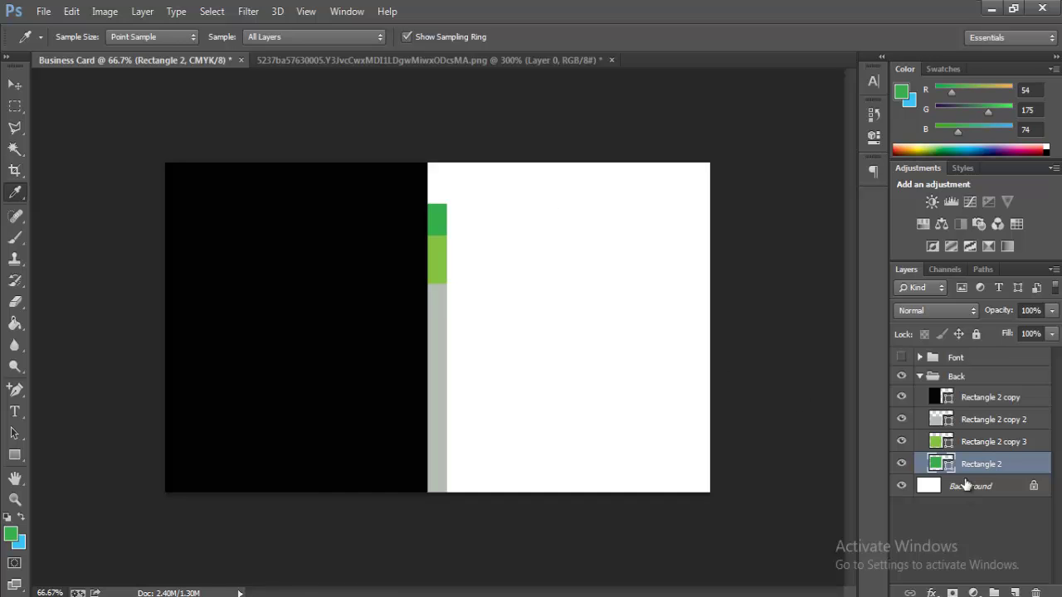
pyautogui.rightClick(964, 465)
pyautogui.click(665, 88)
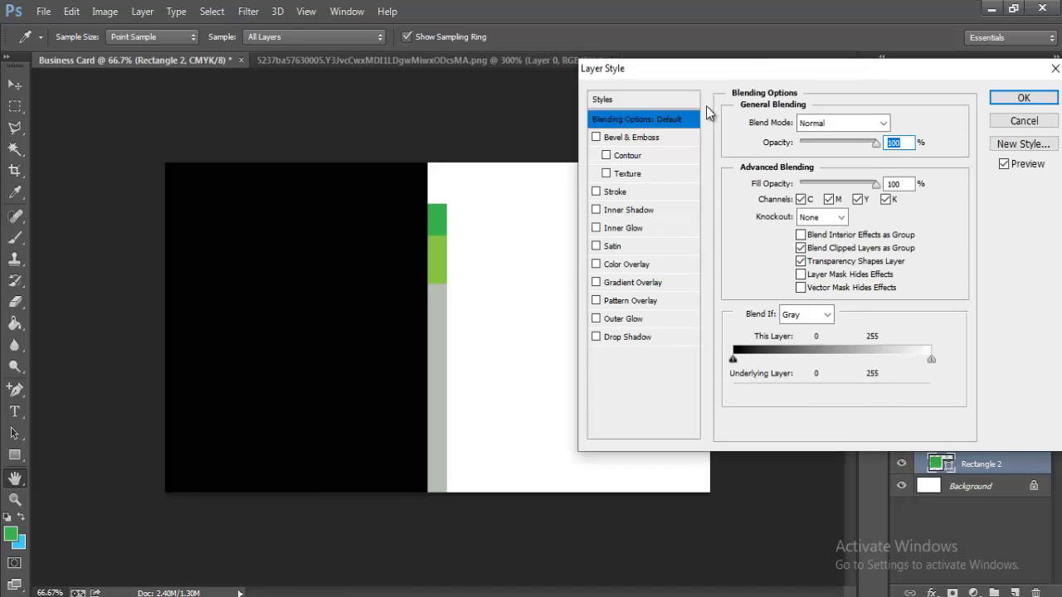
pyautogui.click(1027, 122)
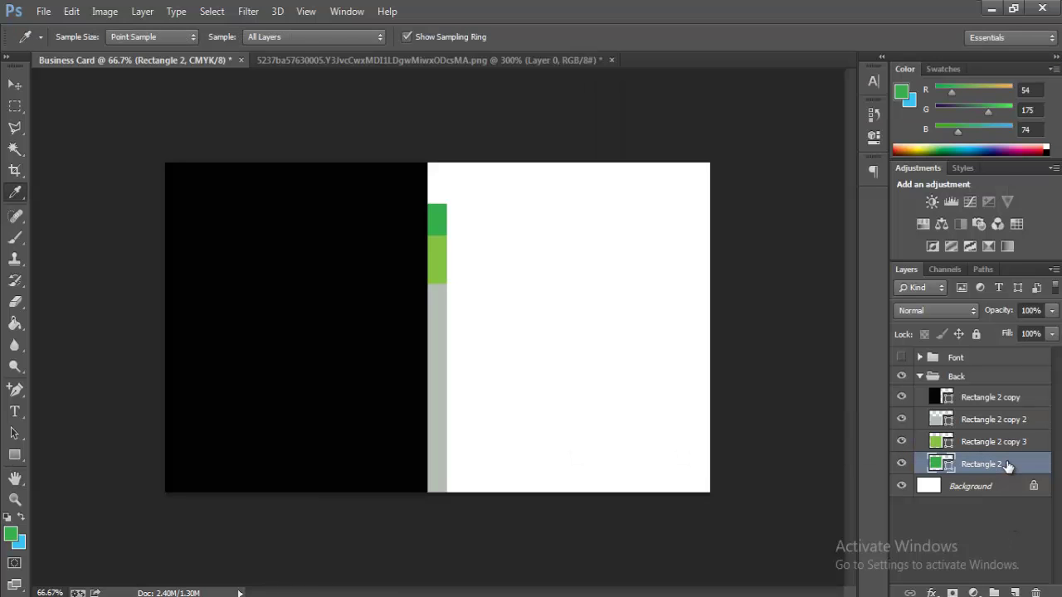
# Step: Duplicate the medium green layer and move the original Rectangle 2 to the card's top edge
pyautogui.rightClick(1006, 465)
pyautogui.click(729, 147)
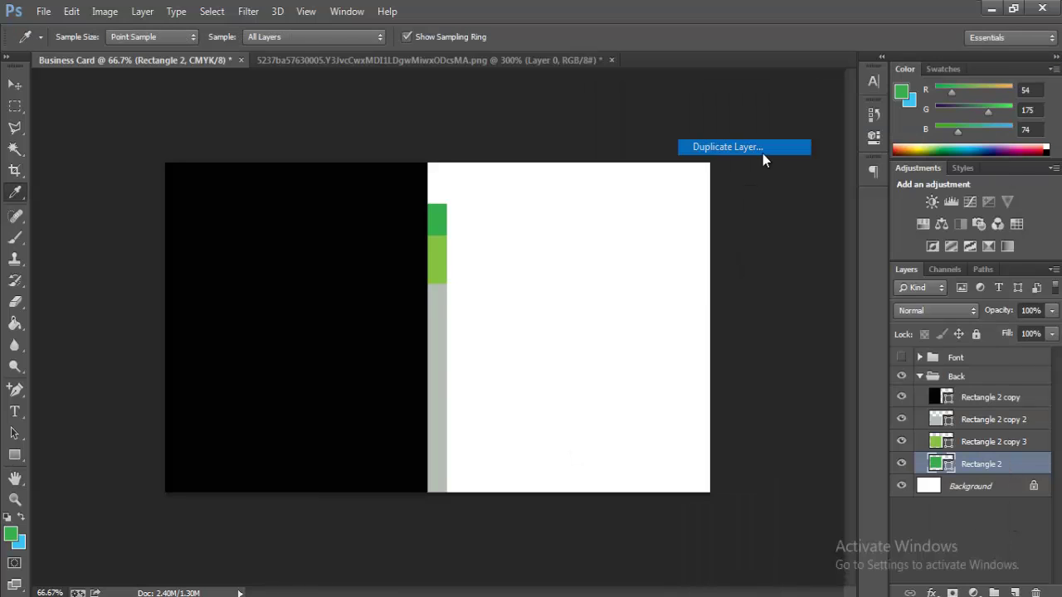
pyautogui.click(654, 185)
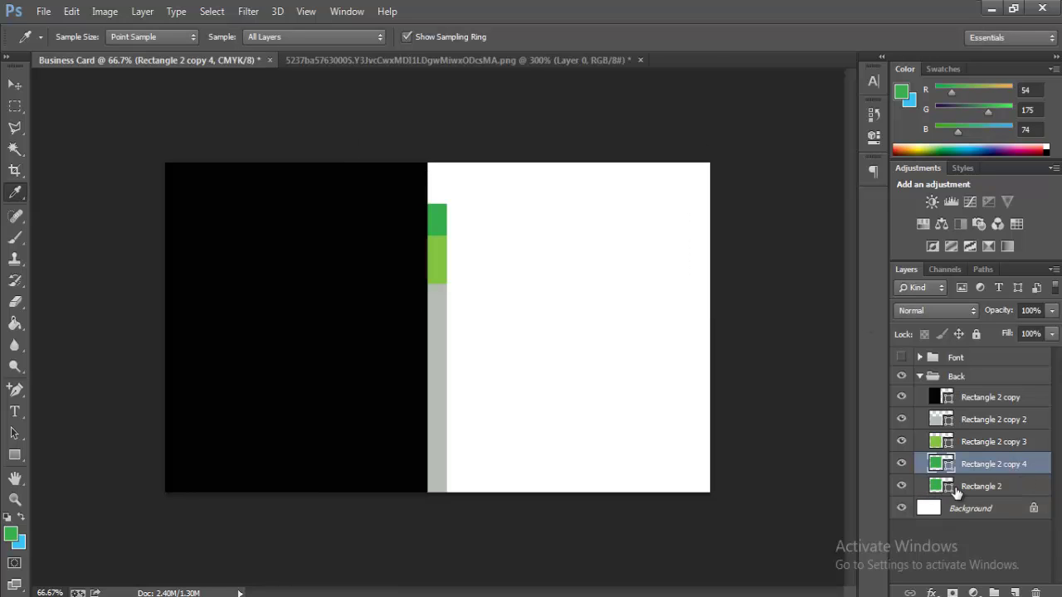
pyautogui.click(958, 491)
pyautogui.click(15, 83)
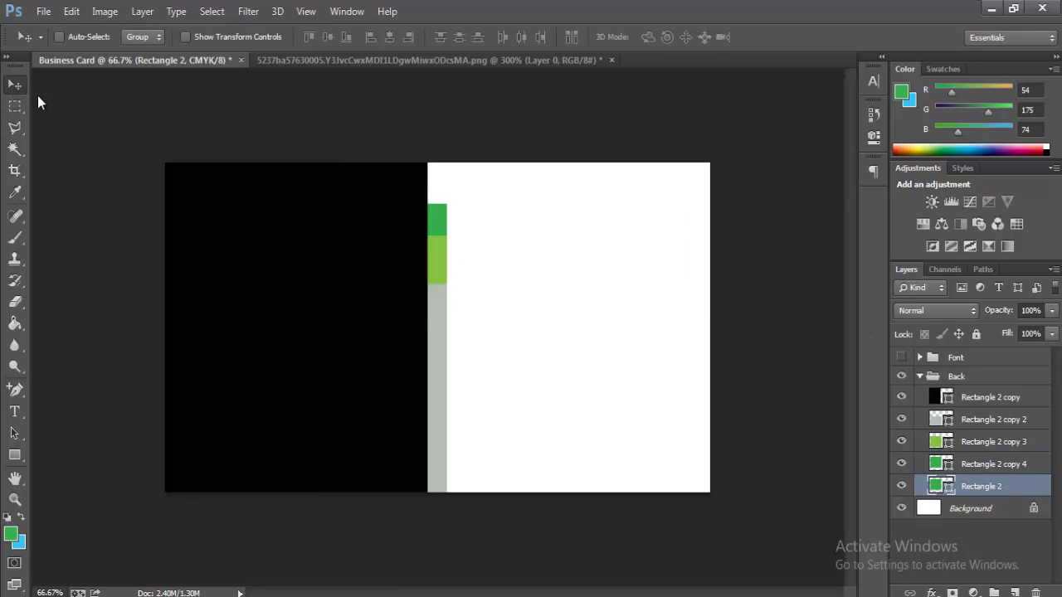
pyautogui.moveTo(437, 221); pyautogui.dragTo(438, 180)
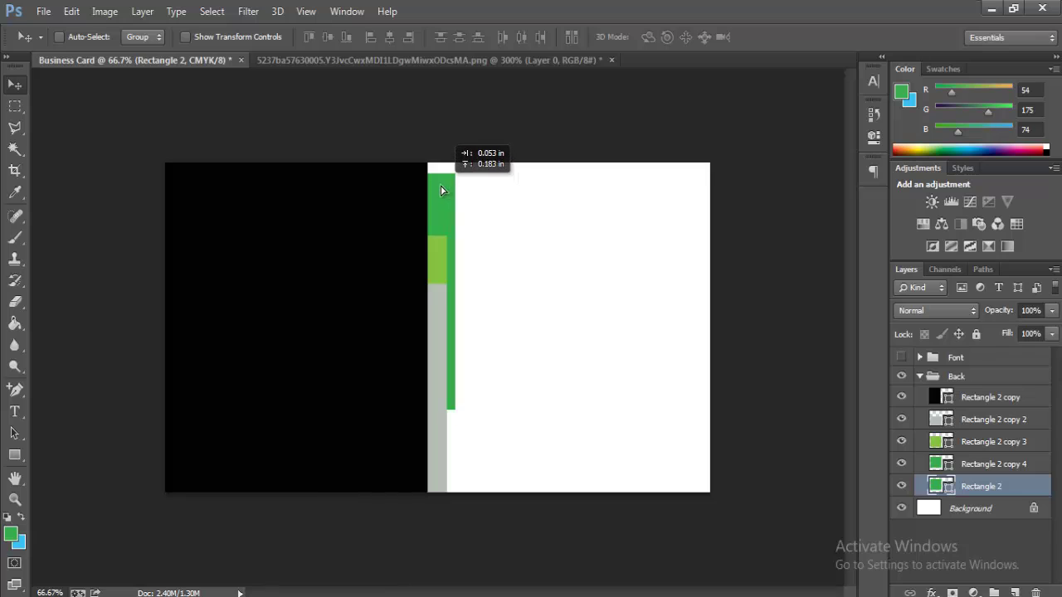
# Step: Fill the topmost Rectangle 2 dark green 059046
pyautogui.doubleClick(945, 488)
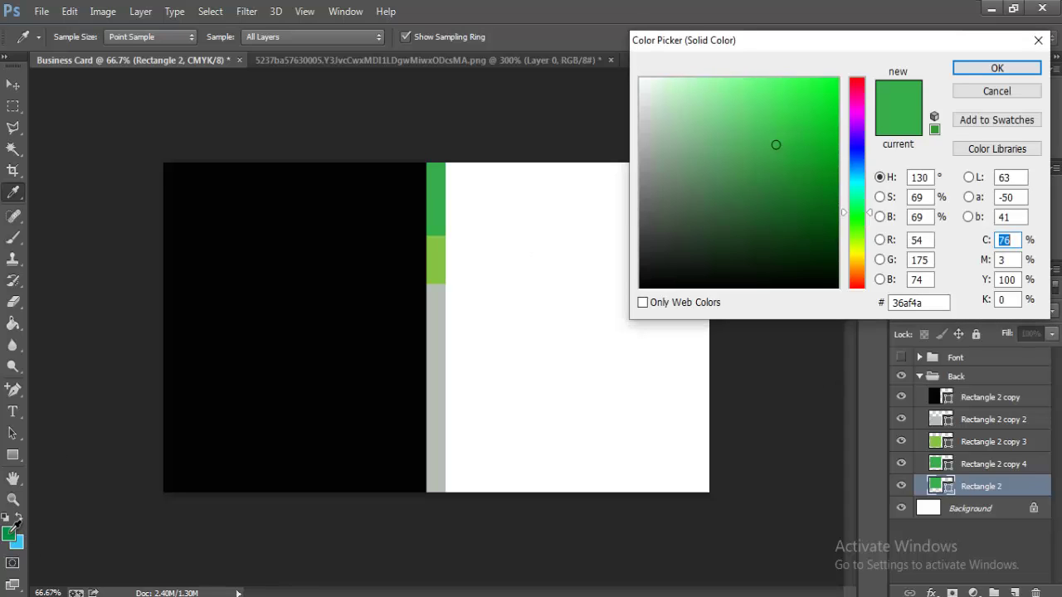
pyautogui.write('059046')
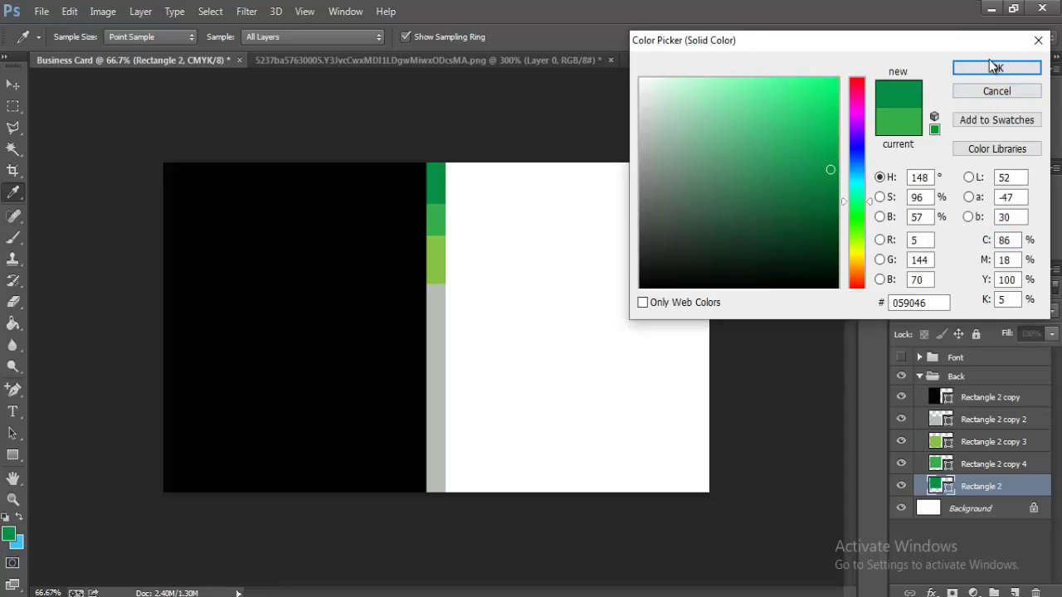
pyautogui.click(996, 69)
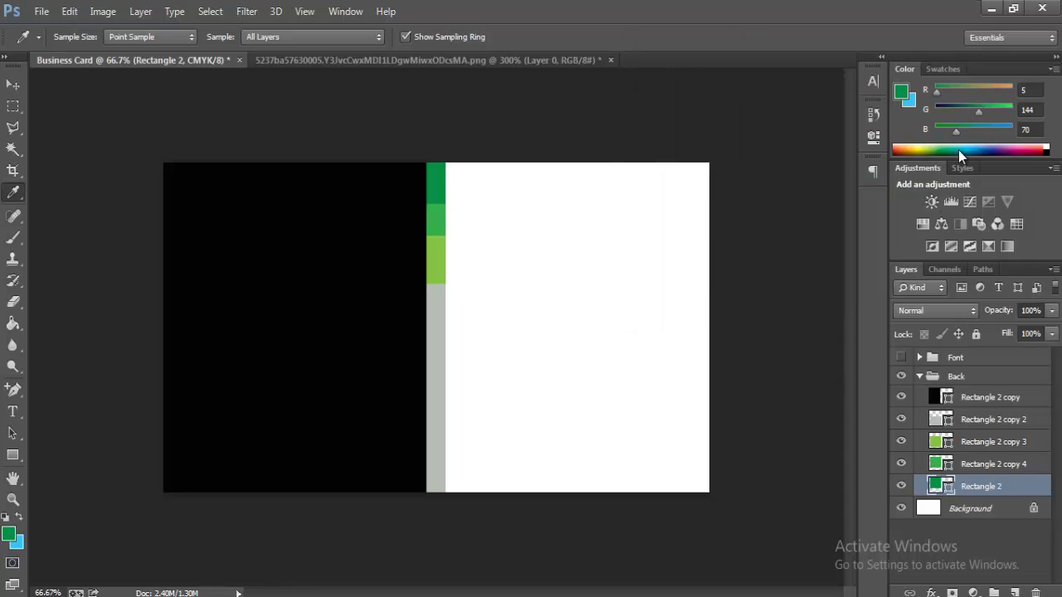
pyautogui.click(950, 446)
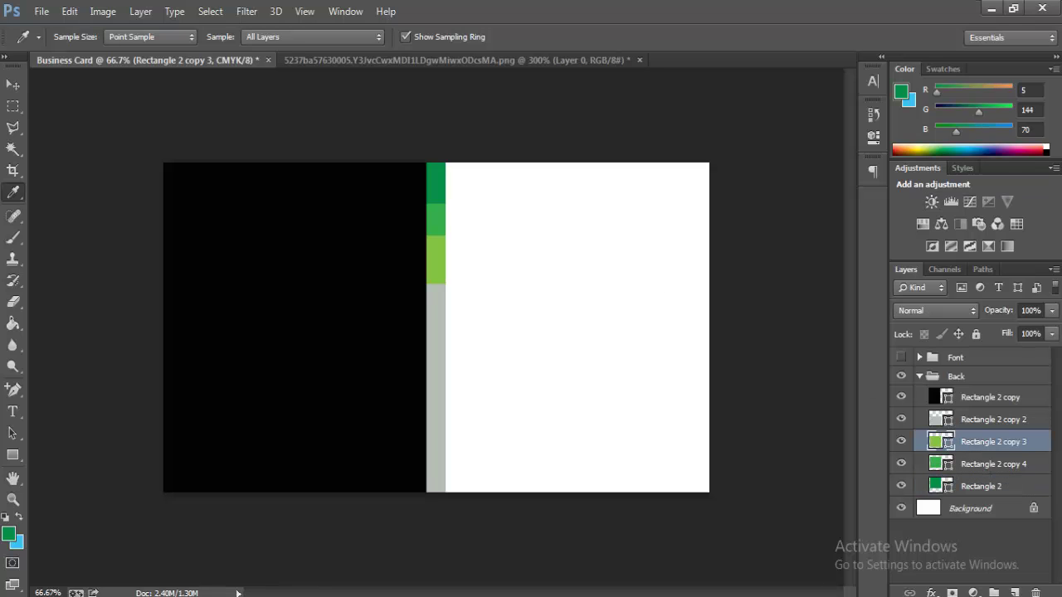
pyautogui.click(12, 85)
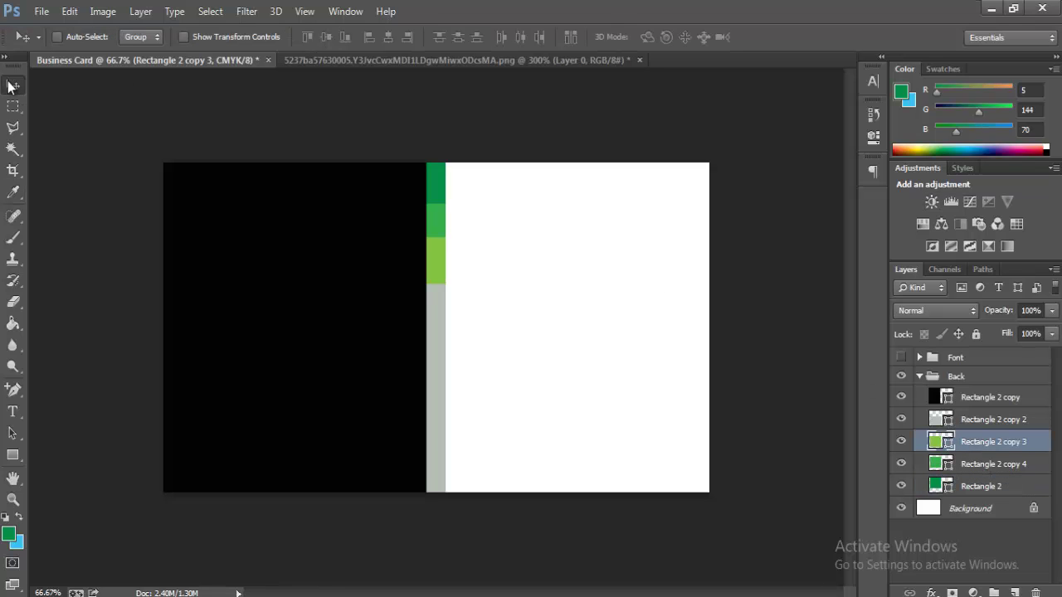
# Step: Nudge the four colour strips into line, duplicate them and move the copies right
pyautogui.hotkey('shift', 'alt', ']')
pyautogui.press('Left')
pyautogui.press('Left')
pyautogui.press('Left')
pyautogui.press('Left')
pyautogui.press('Left')
pyautogui.press('Left')
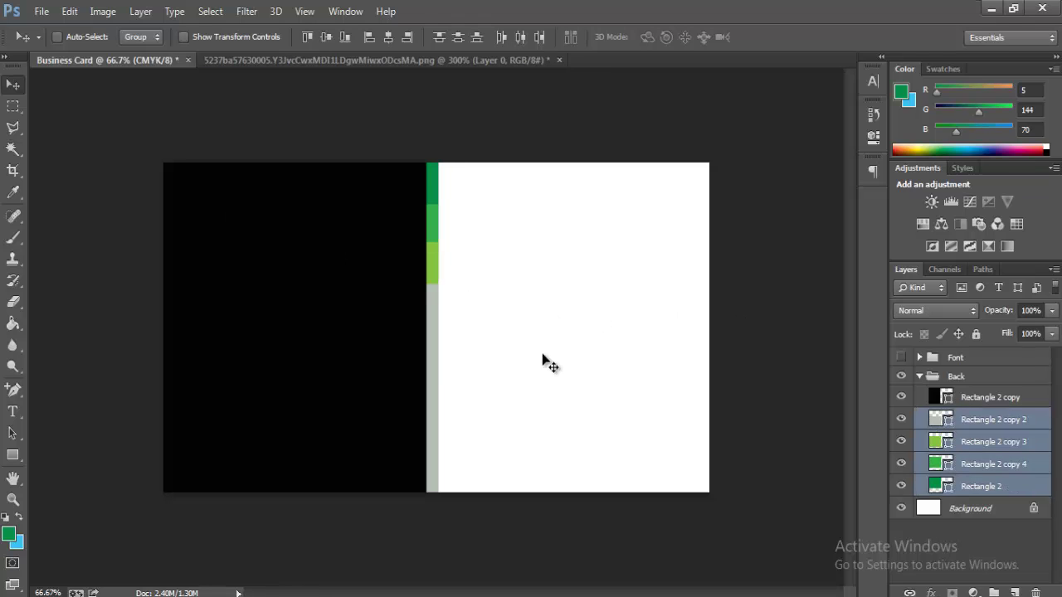
pyautogui.press('Left')
pyautogui.press('Left')
pyautogui.press('Left')
pyautogui.press('Left')
pyautogui.press('Left')
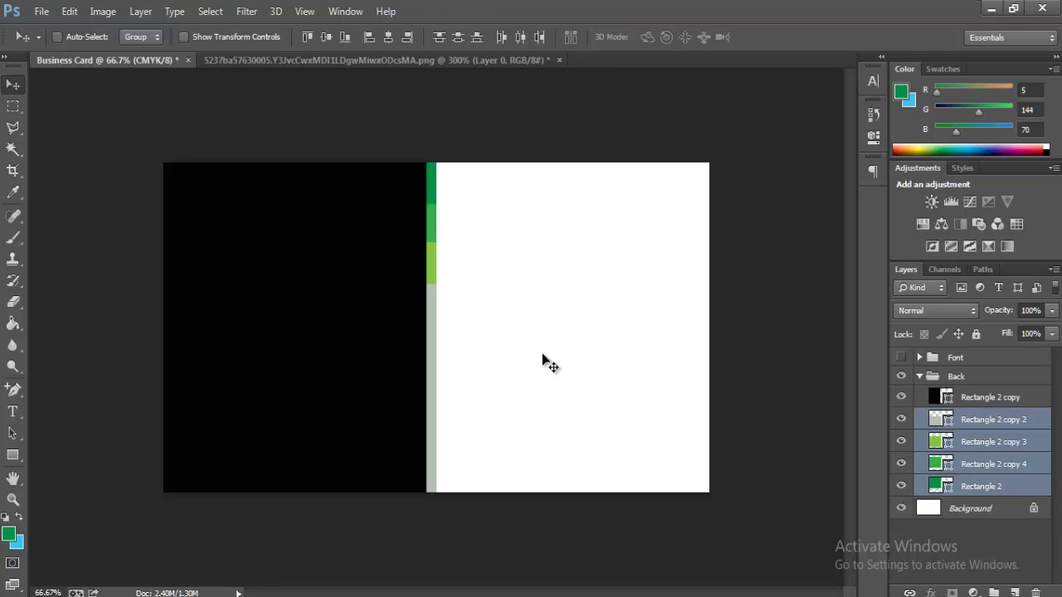
pyautogui.press('Left')
pyautogui.press('Left')
pyautogui.press('Right')
pyautogui.press('Right')
pyautogui.rightClick(995, 433)
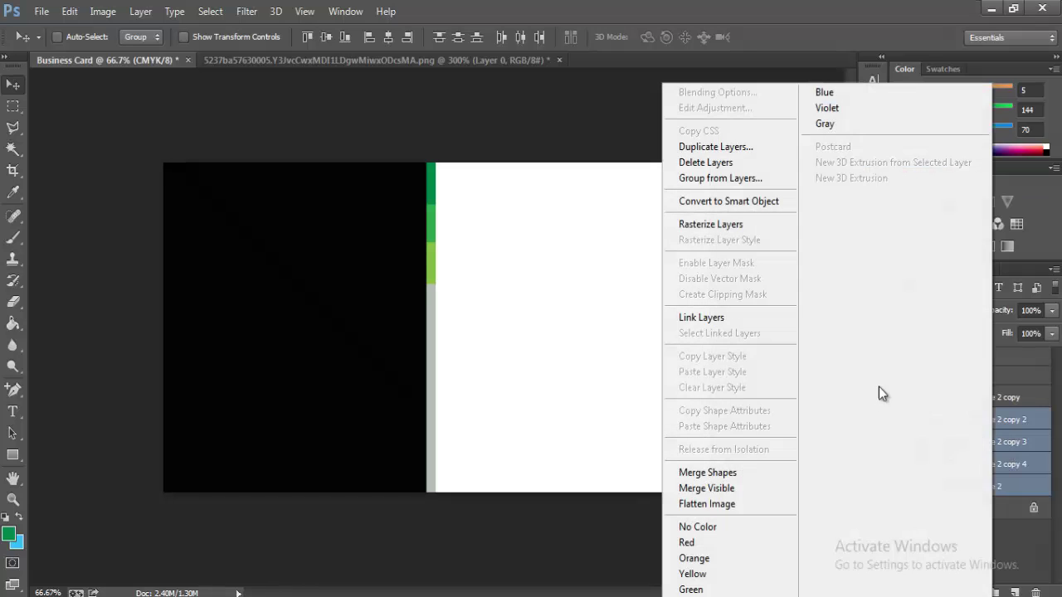
pyautogui.click(708, 146)
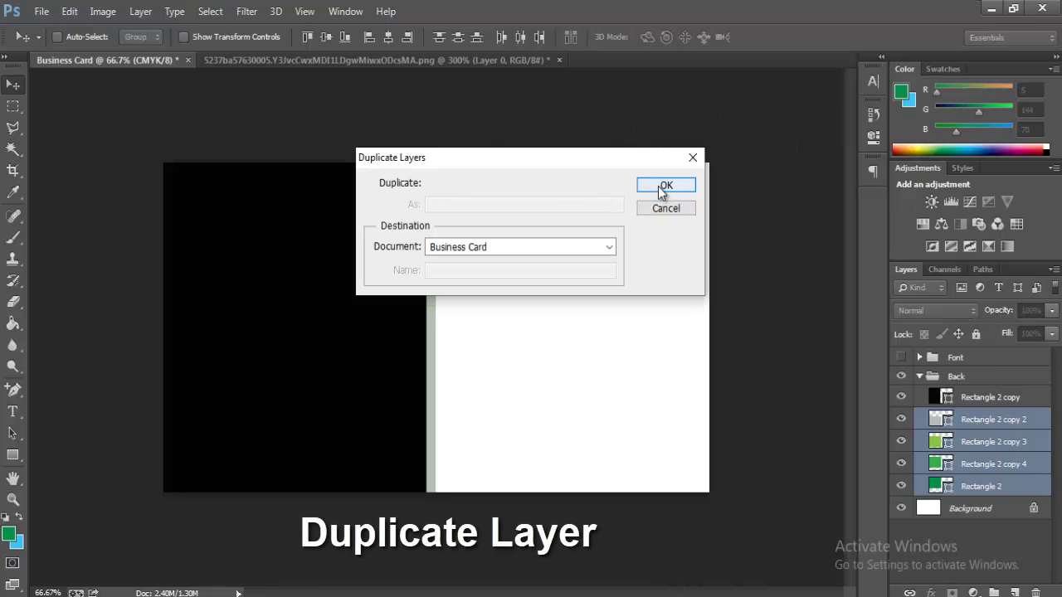
pyautogui.click(662, 188)
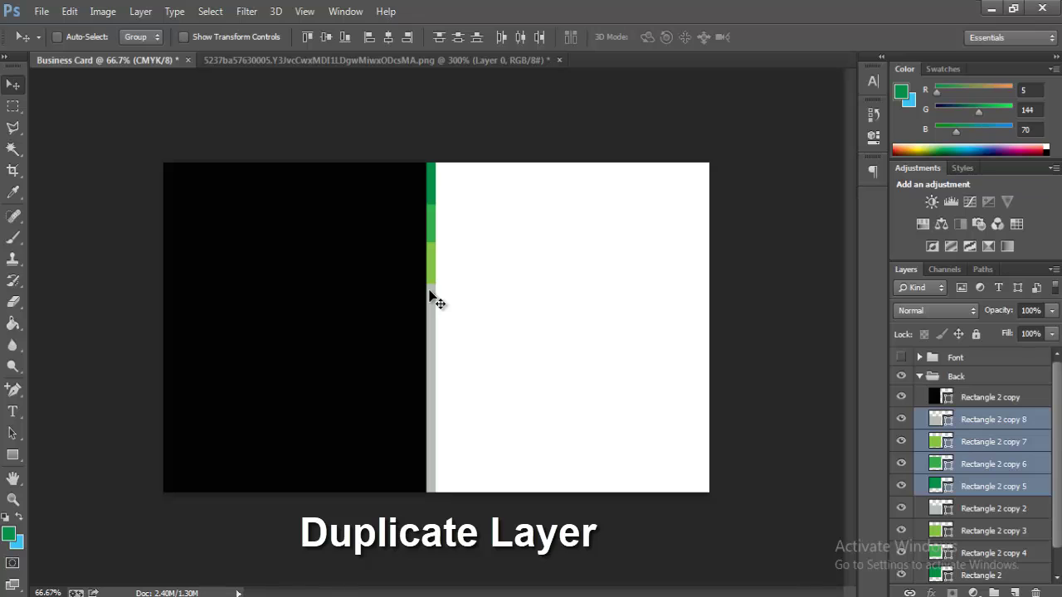
pyautogui.moveTo(483, 306); pyautogui.dragTo(878, 296)
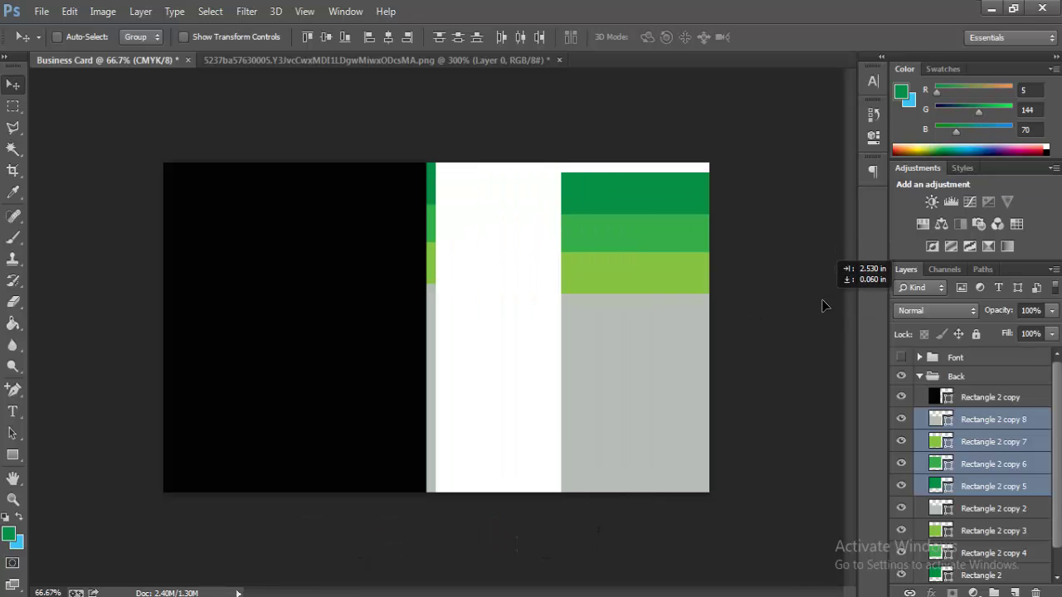
pyautogui.moveTo(878, 297); pyautogui.dragTo(822, 296)
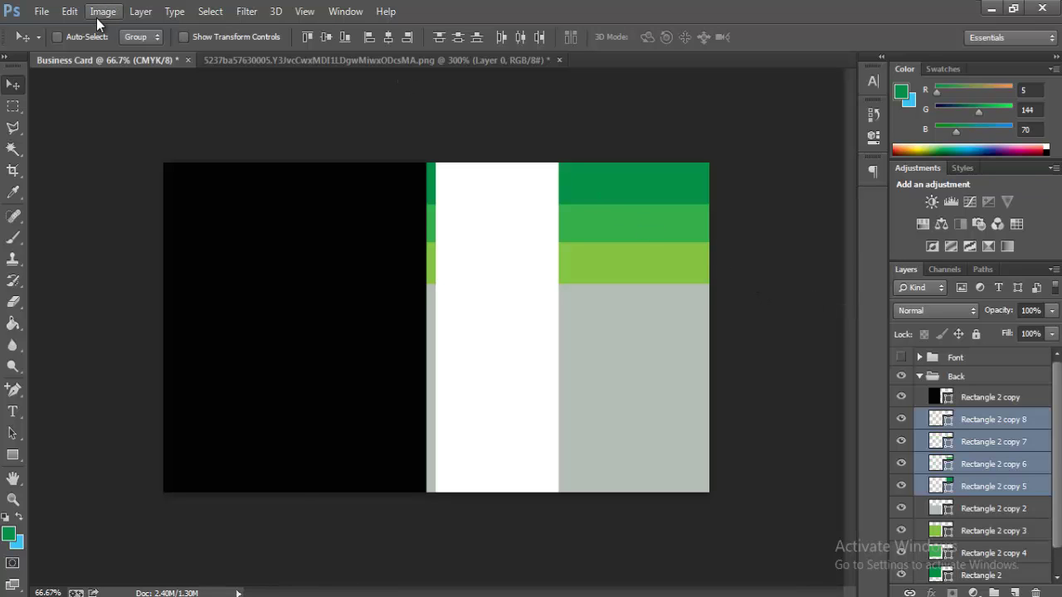
# Step: Narrow the duplicated strips to about a quarter width along the card's right edge
pyautogui.click(69, 11)
pyautogui.click(333, 298)
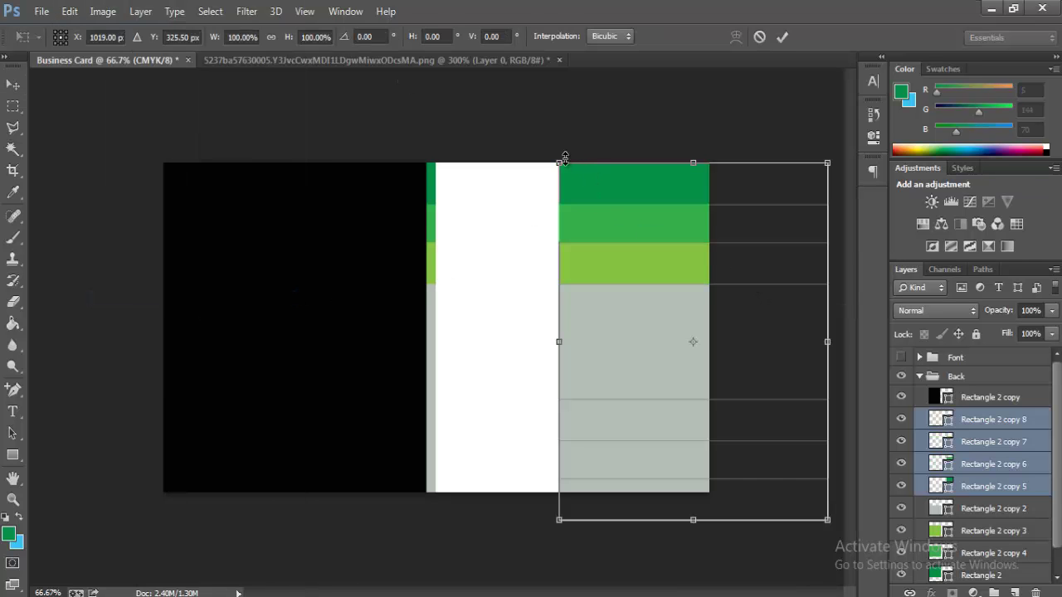
pyautogui.moveTo(827, 338); pyautogui.dragTo(636, 341)
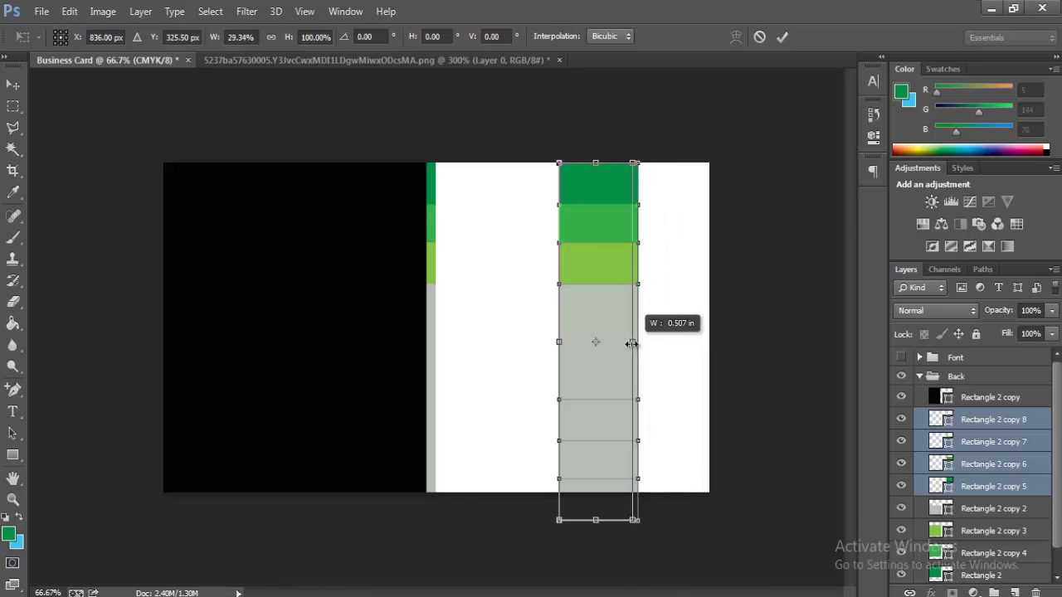
pyautogui.moveTo(615, 270)
pyautogui.mouseDown()
pyautogui.moveTo(724, 257)
pyautogui.moveTo(754, 284)
pyautogui.mouseUp()
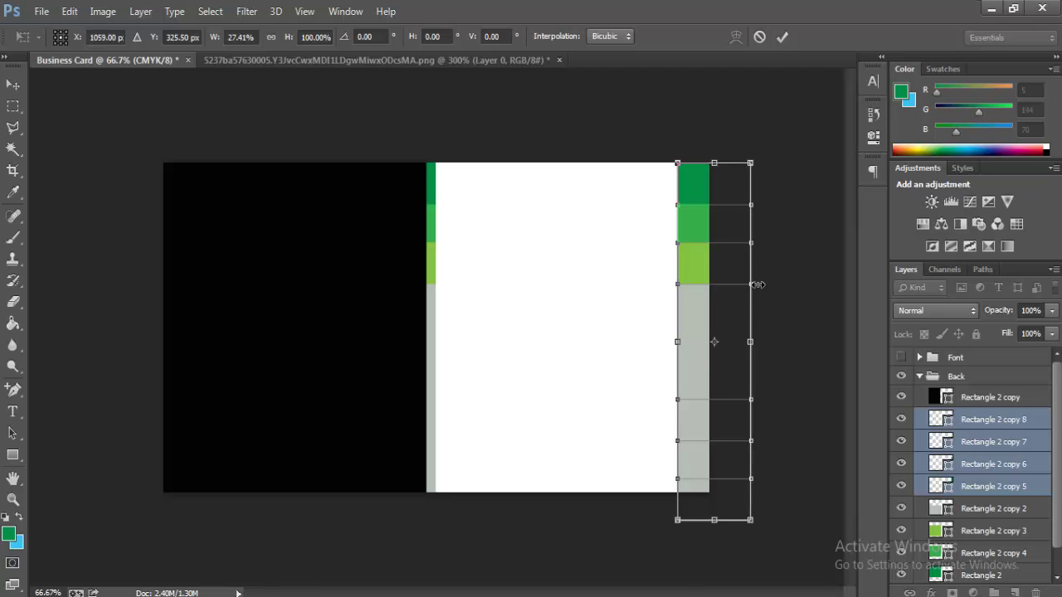
pyautogui.press('Return')
# Step: Drag the red infinity logo from the PNG into the Back group above the black panel, scaled to about 204%
pyautogui.click(349, 60)
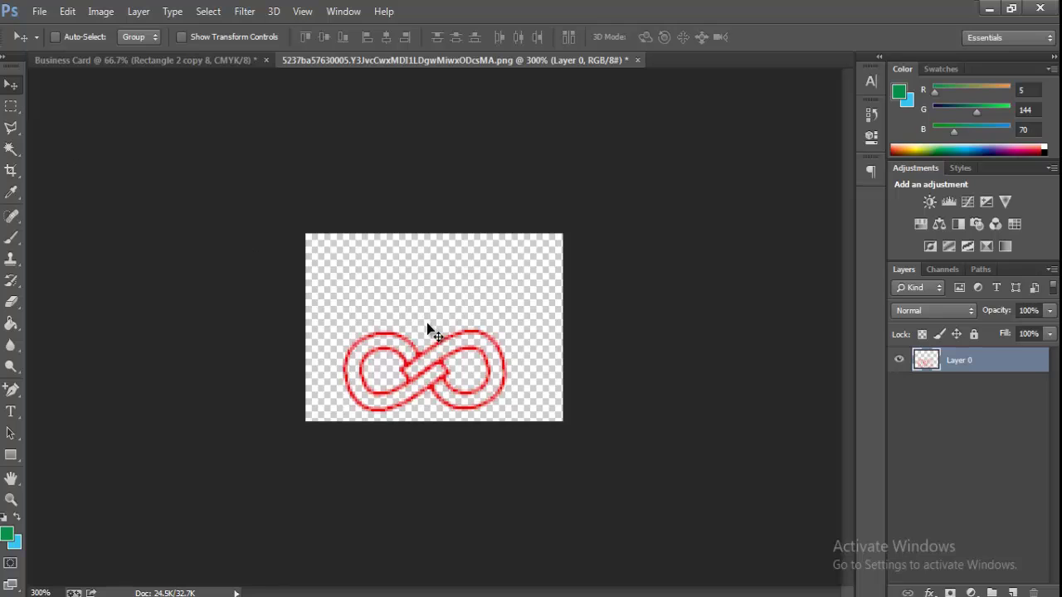
pyautogui.moveTo(444, 365); pyautogui.dragTo(180, 62)
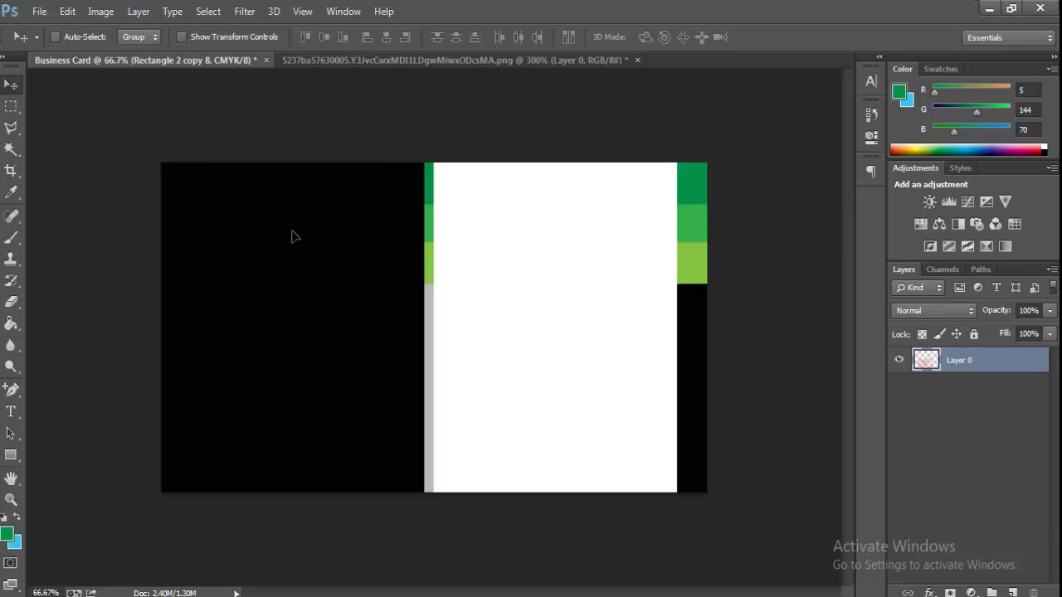
pyautogui.moveTo(180, 62); pyautogui.dragTo(295, 239)
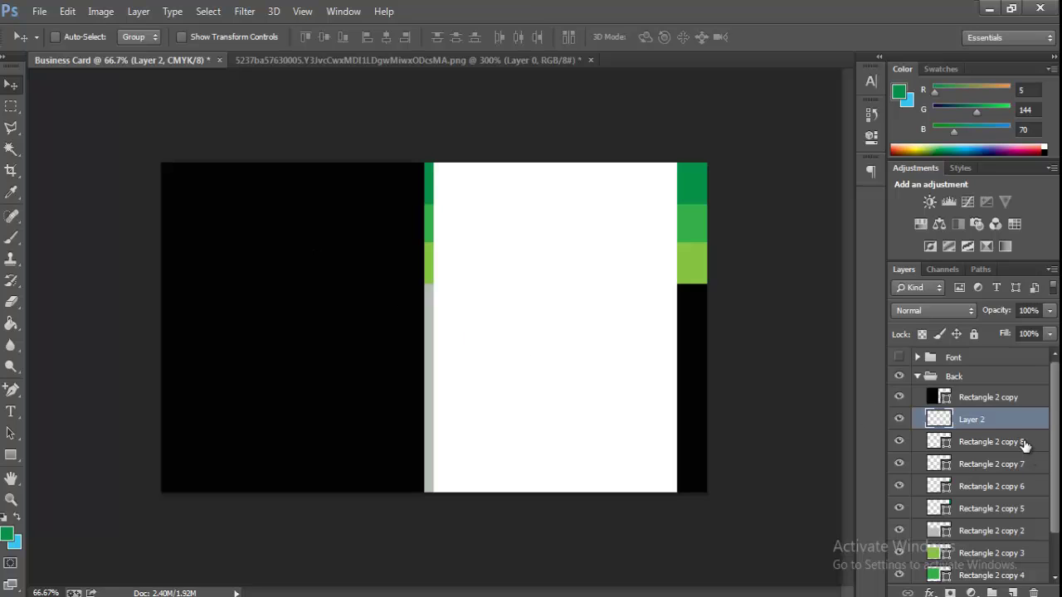
pyautogui.moveTo(977, 421); pyautogui.dragTo(968, 389)
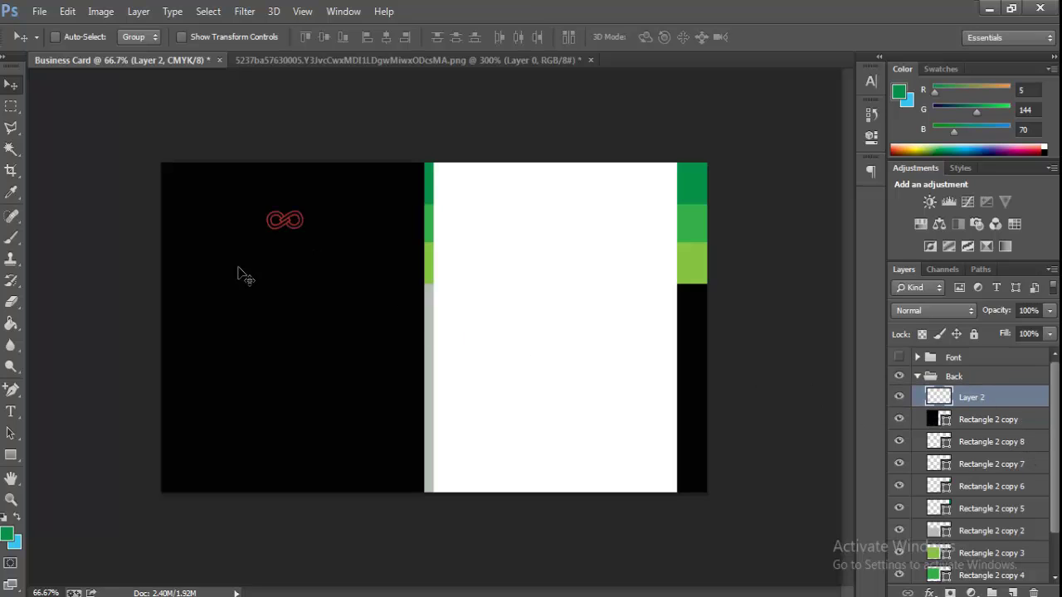
pyautogui.hotkey('ctrl', 't')
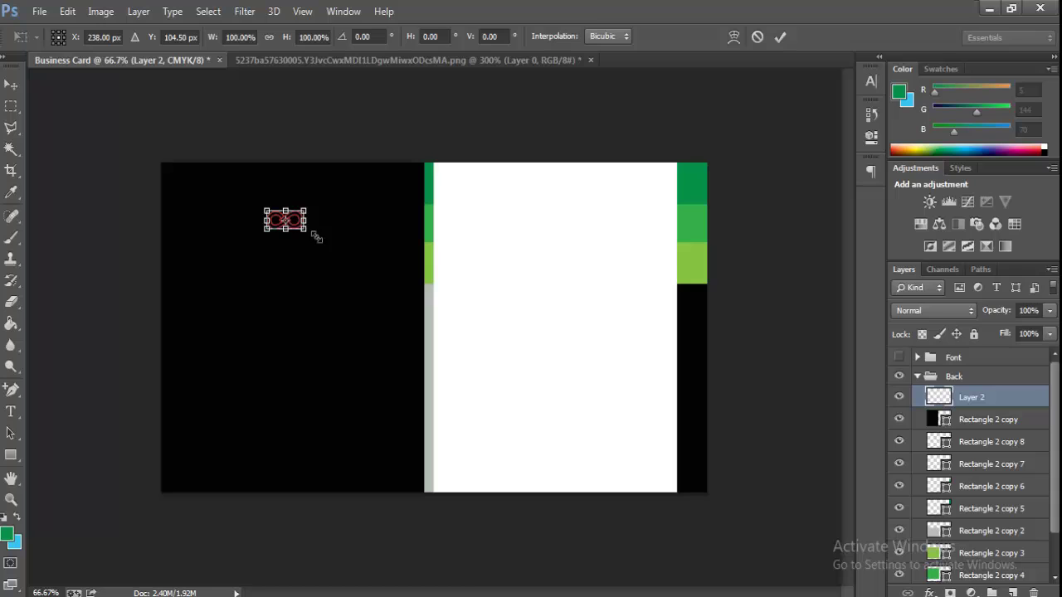
pyautogui.moveTo(316, 237)
pyautogui.mouseDown()
pyautogui.moveTo(328, 242)
pyautogui.moveTo(306, 237)
pyautogui.mouseUp()
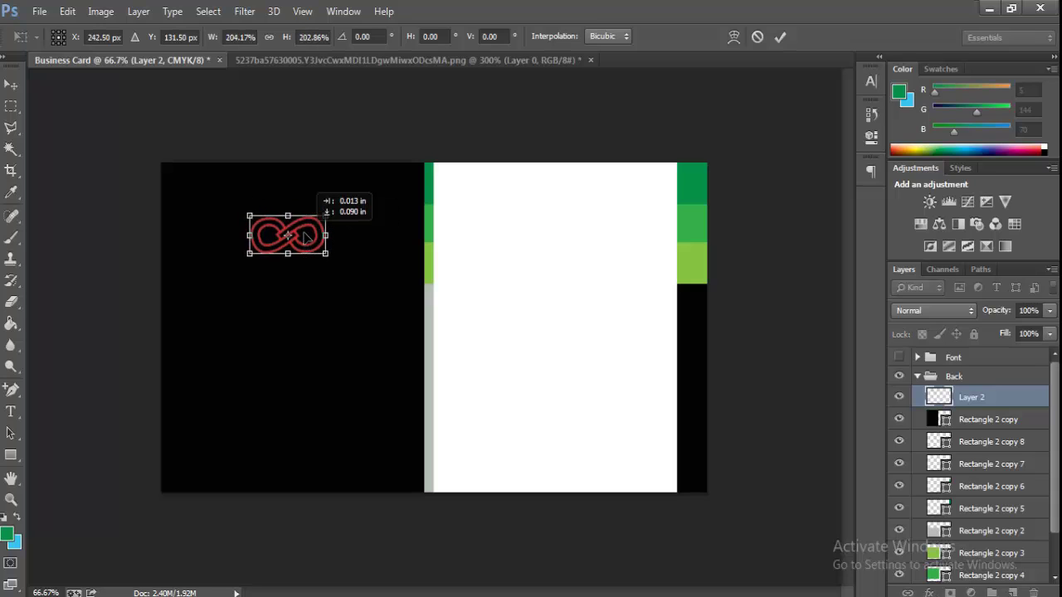
pyautogui.press('Return')
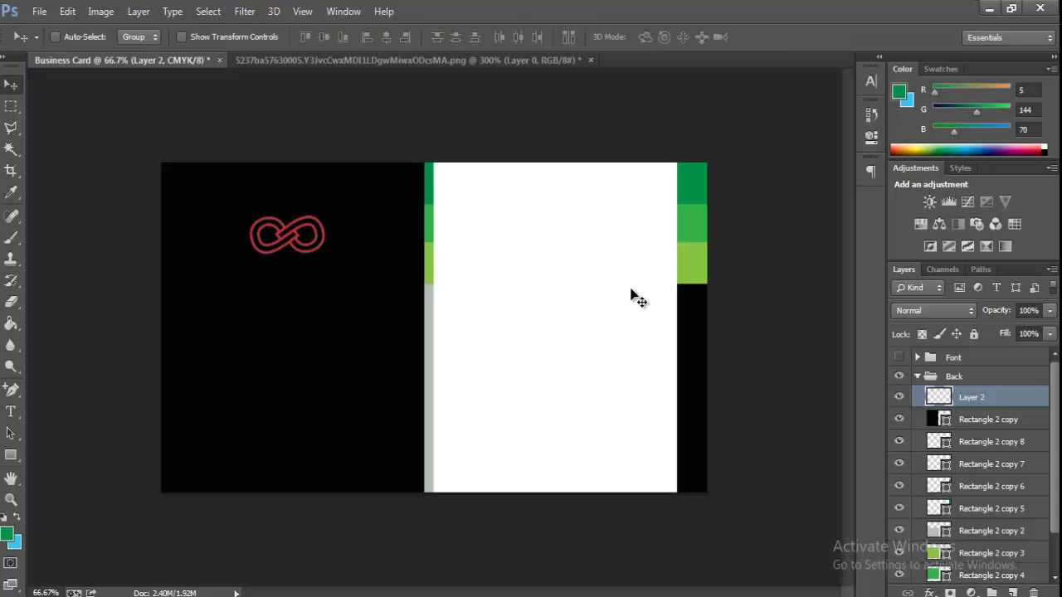
# Step: Give the infinity logo a Color Overlay of green 85c341 sampled from the card's strip
pyautogui.rightClick(992, 390)
pyautogui.click(704, 93)
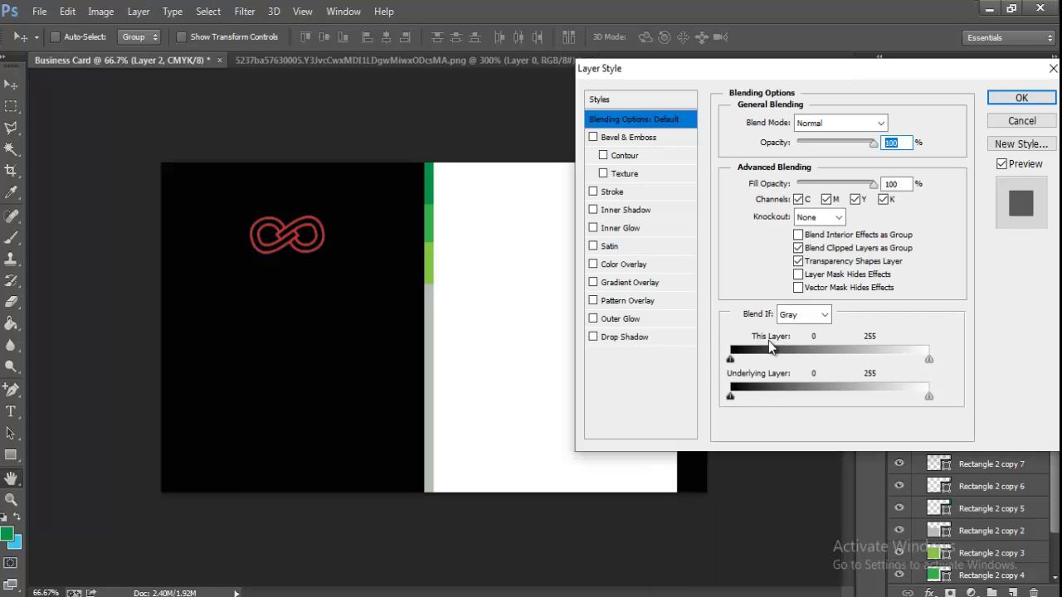
pyautogui.click(618, 265)
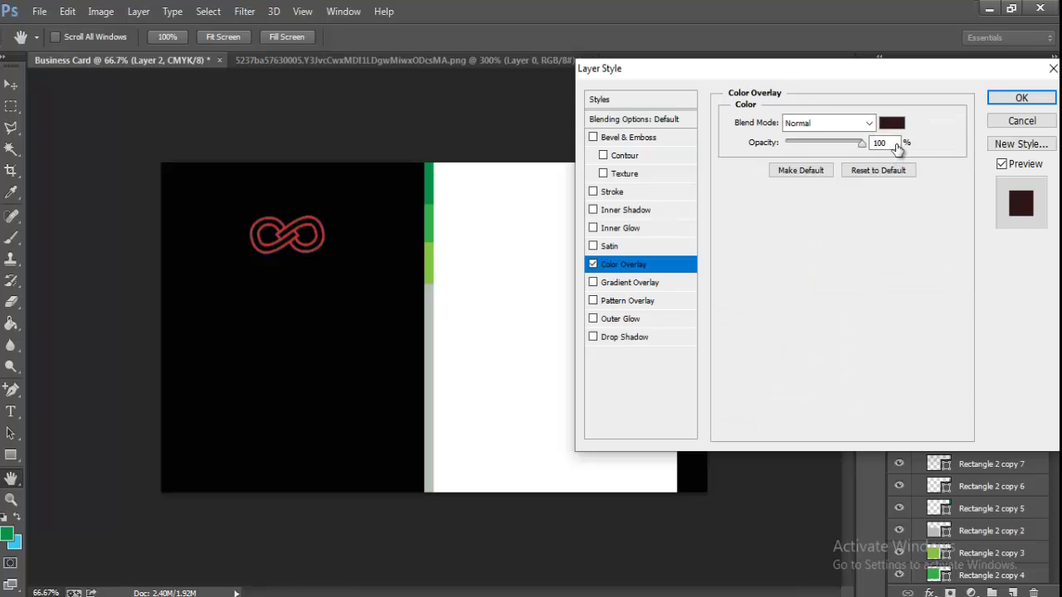
pyautogui.click(892, 123)
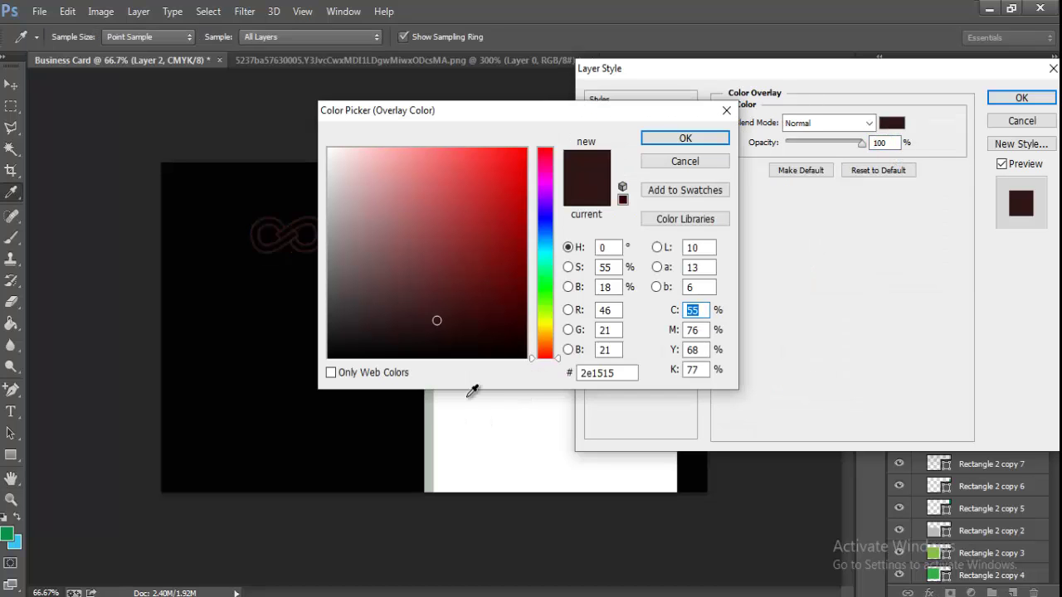
pyautogui.moveTo(538, 114); pyautogui.dragTo(786, 123)
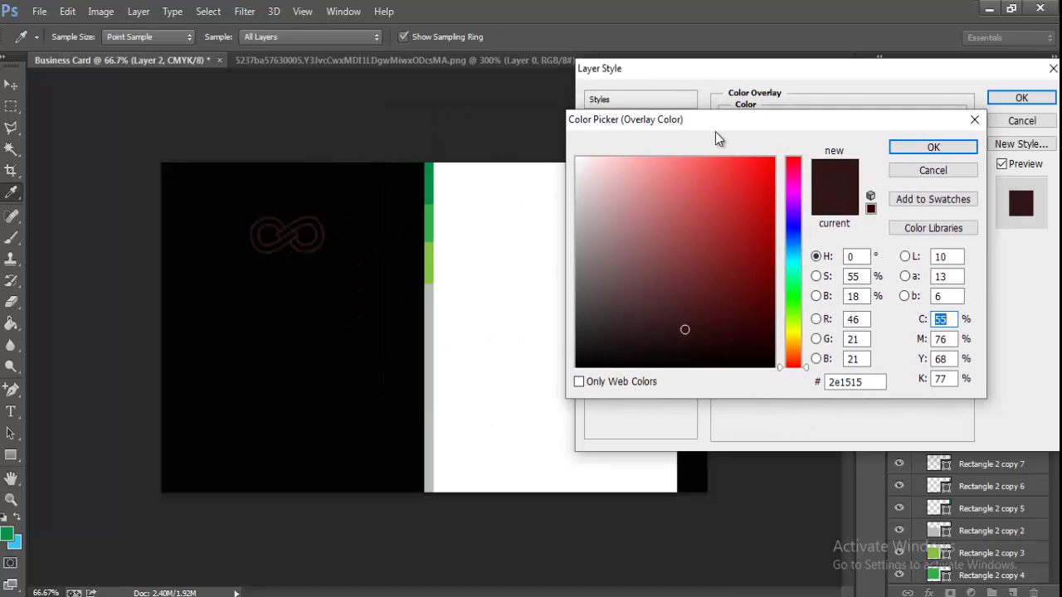
pyautogui.click(430, 255)
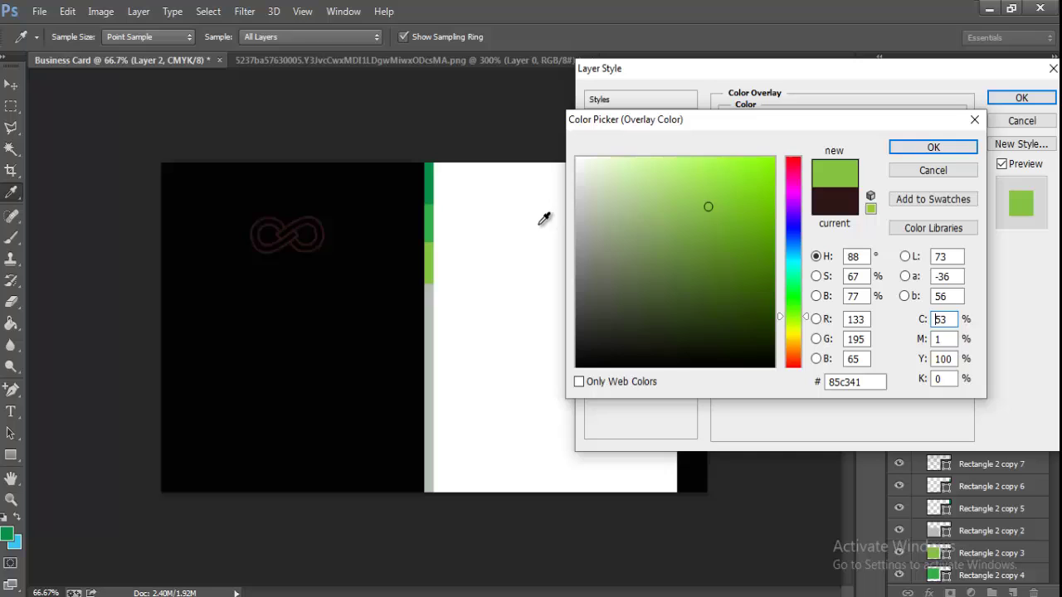
pyautogui.click(933, 148)
# Step: Add a near-white f7fafa Drop Shadow to the logo and apply the styles
pyautogui.click(631, 340)
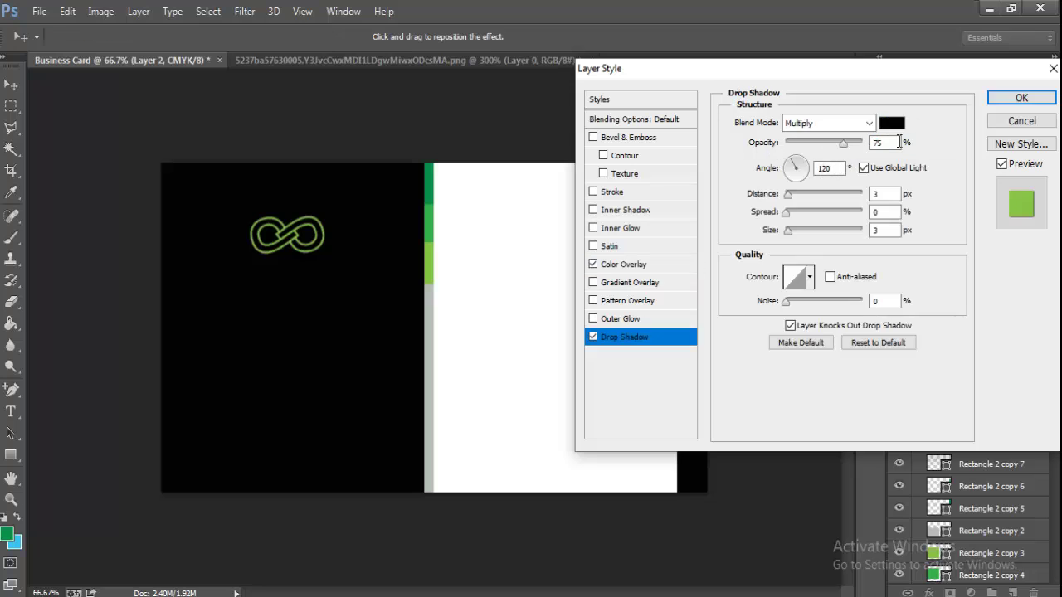
pyautogui.click(892, 123)
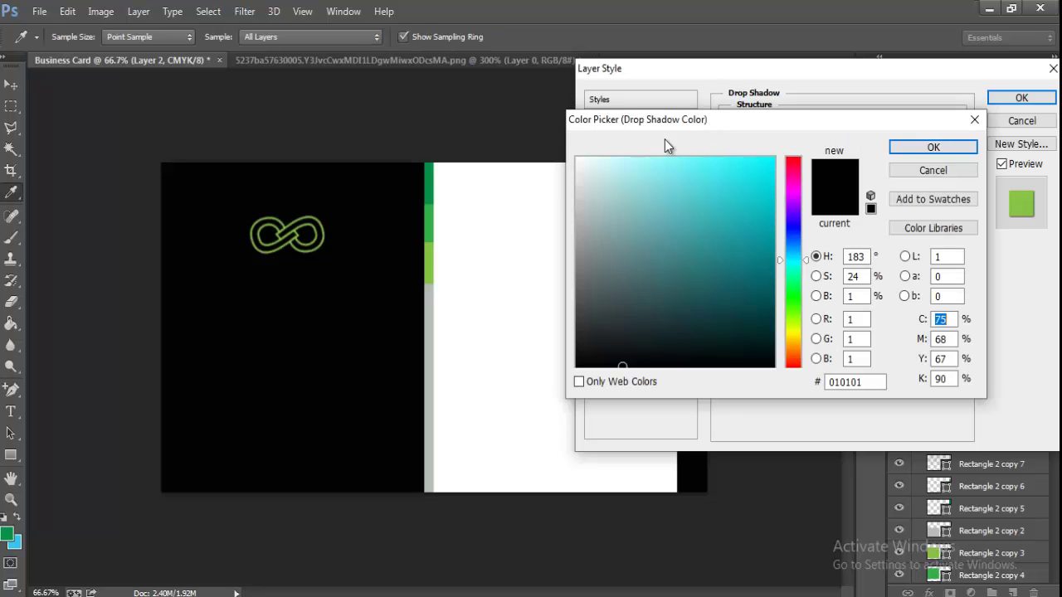
pyautogui.click(577, 160)
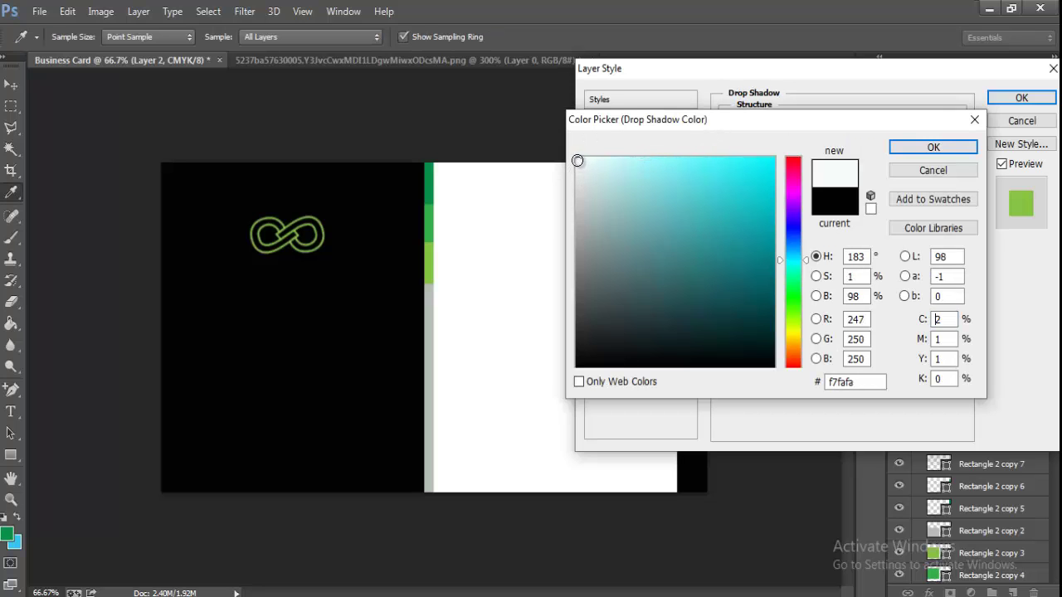
pyautogui.click(933, 147)
pyautogui.press('Return')
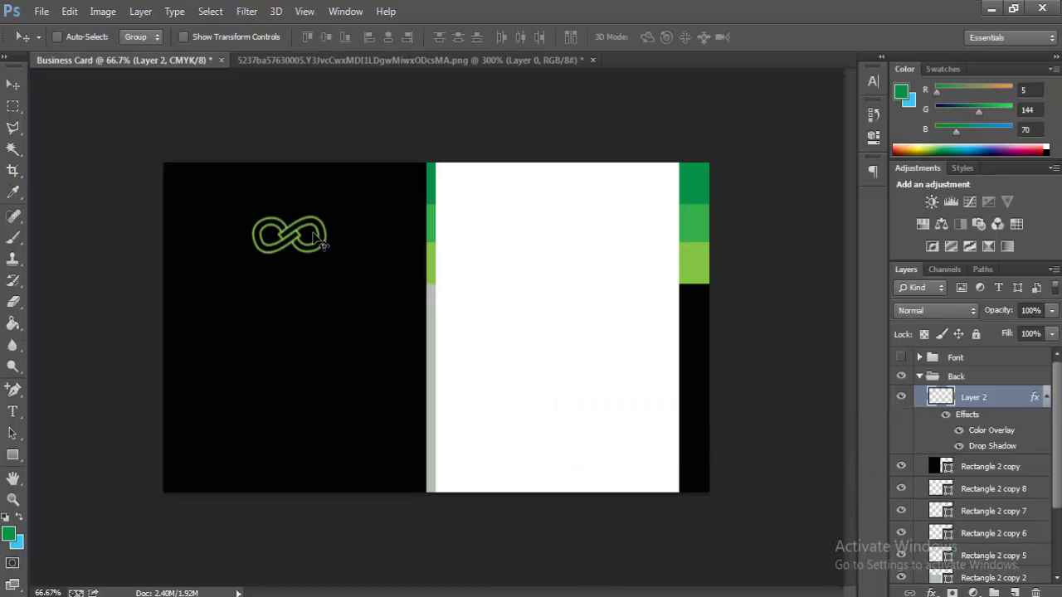
# Step: Scale the green logo up to about 107%
pyautogui.hotkey('ctrl', 't')
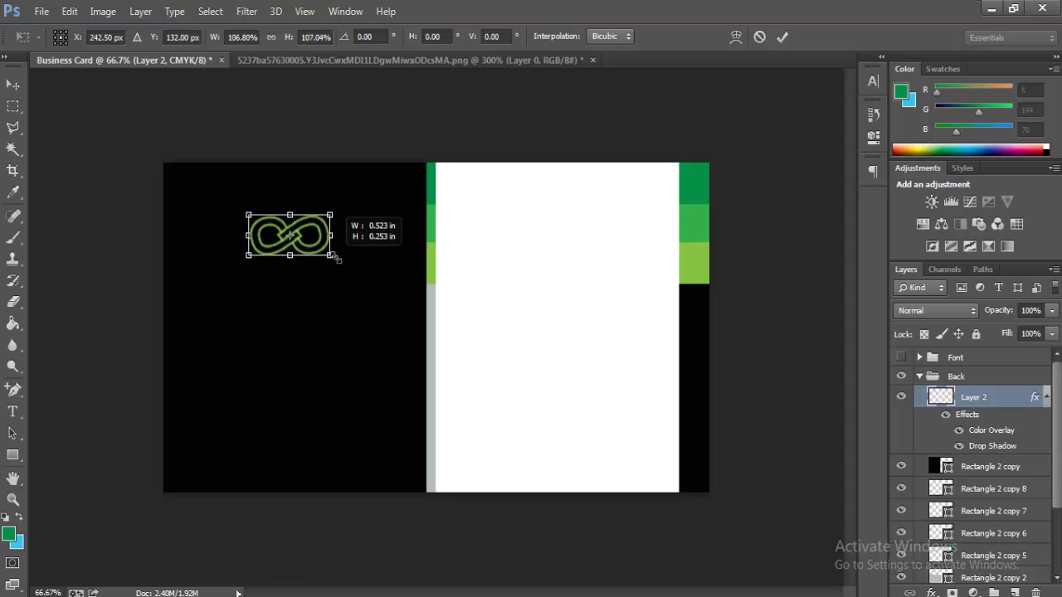
pyautogui.moveTo(329, 255); pyautogui.dragTo(340, 263)
pyautogui.press('Return')
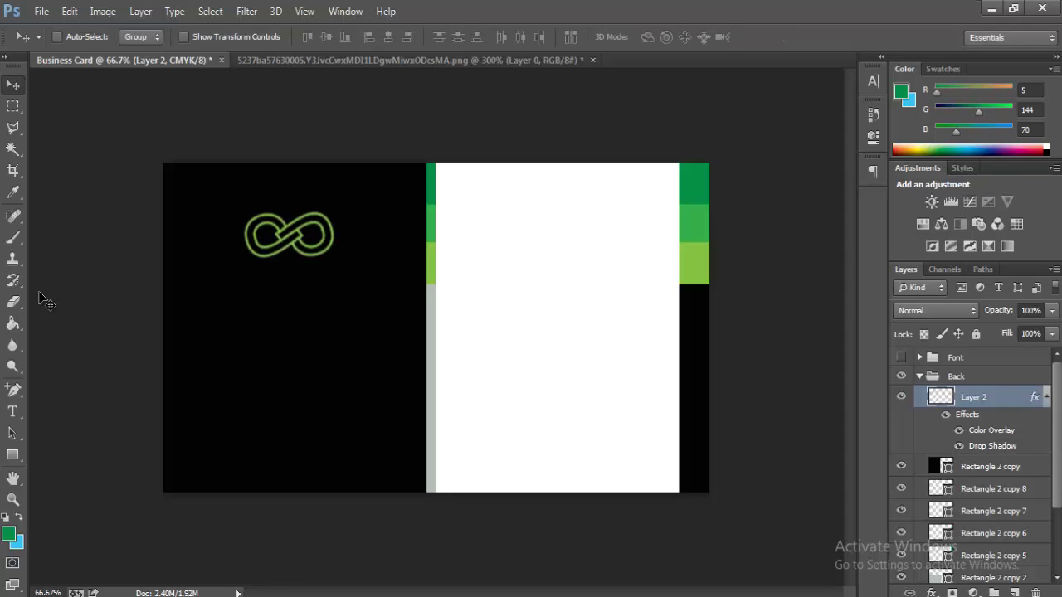
# Step: Add the CRACLERA text line below the logo and shift it slightly left
pyautogui.press('t')
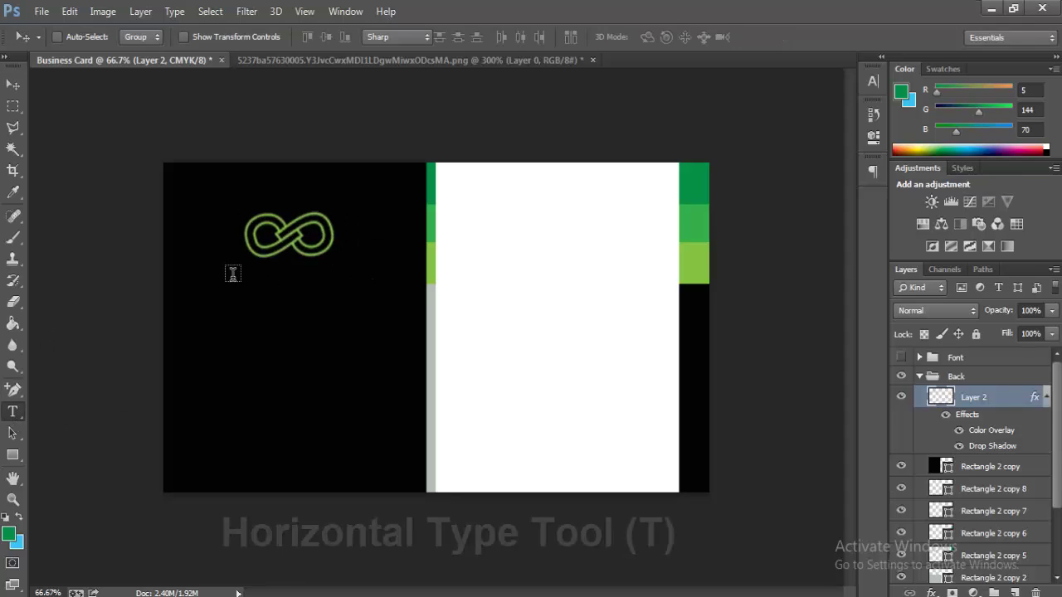
pyautogui.click(249, 282)
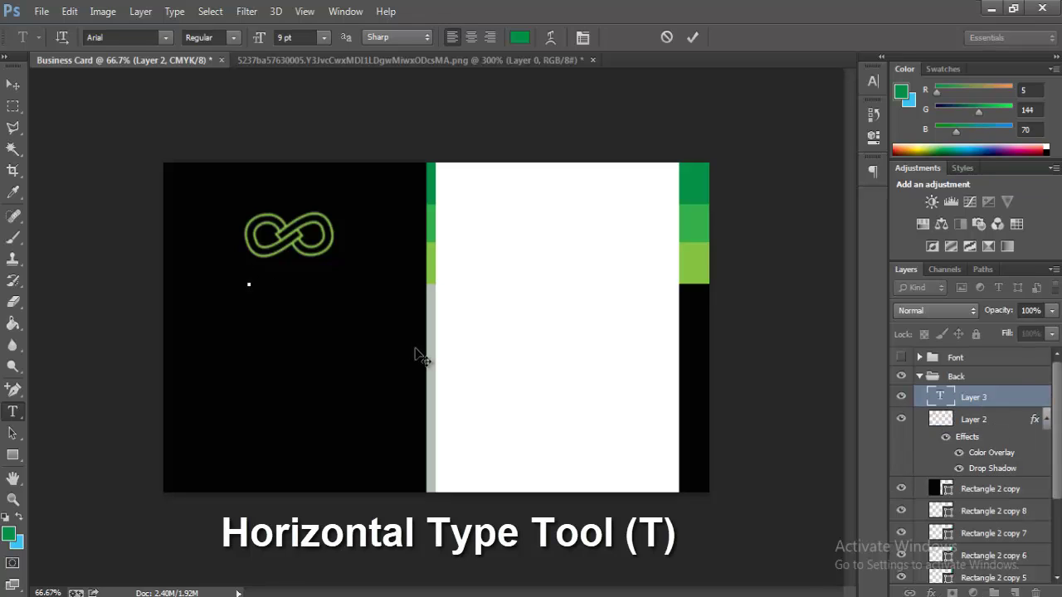
pyautogui.write('C')
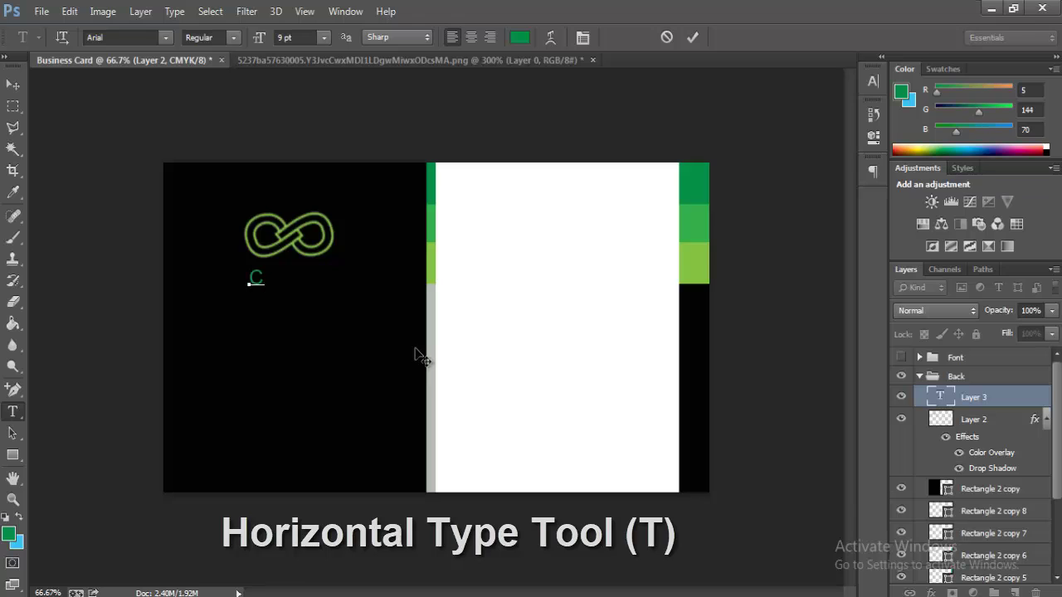
pyautogui.write('RACL')
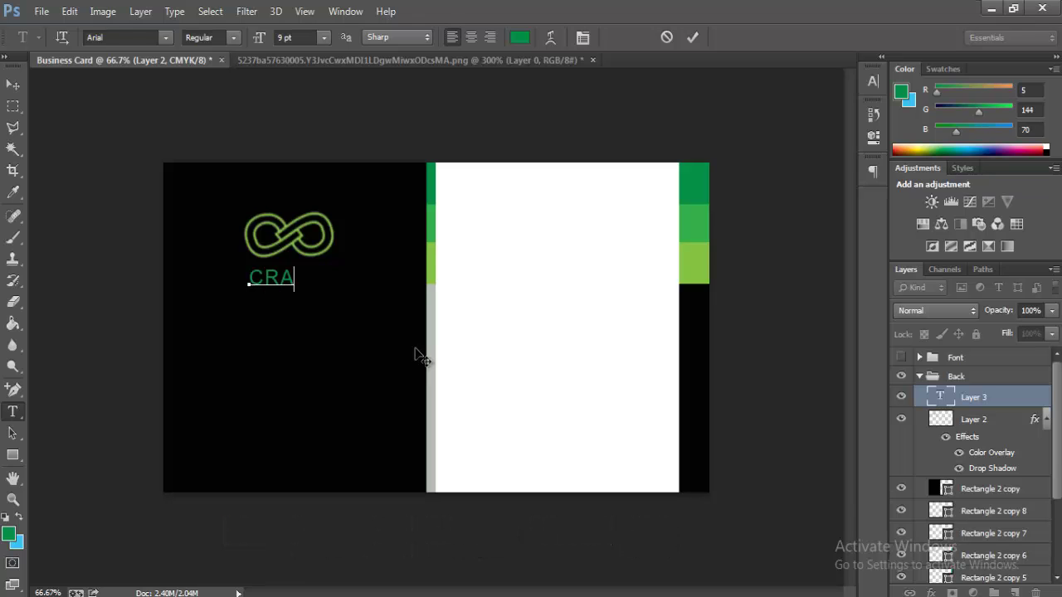
pyautogui.write('ERA')
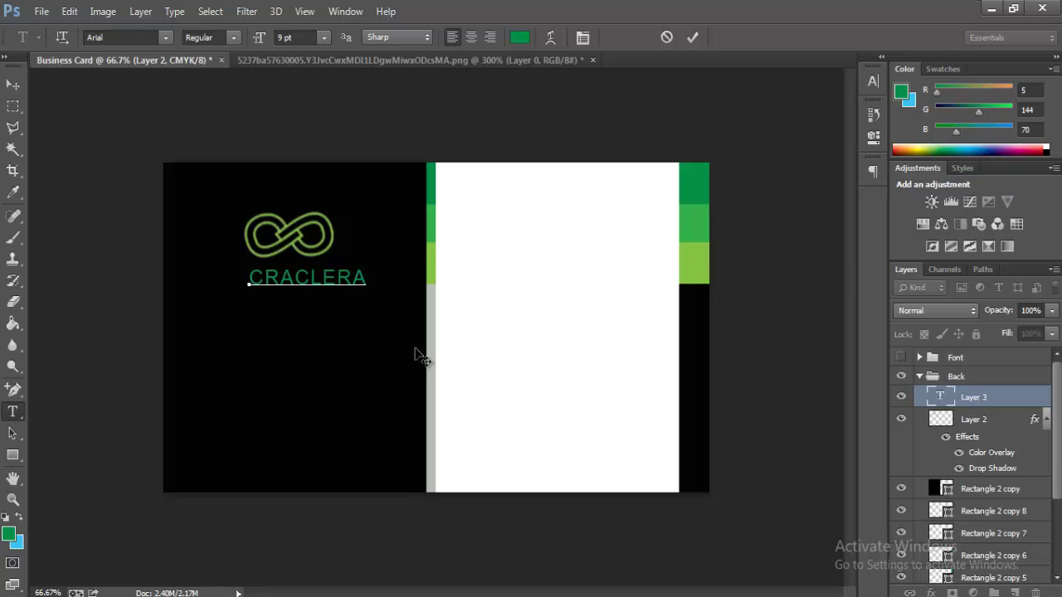
pyautogui.moveTo(342, 328); pyautogui.dragTo(326, 328)
# Step: Free-transform the CRACLERA text to about 131% around its centre
pyautogui.click(70, 11)
pyautogui.click(274, 298)
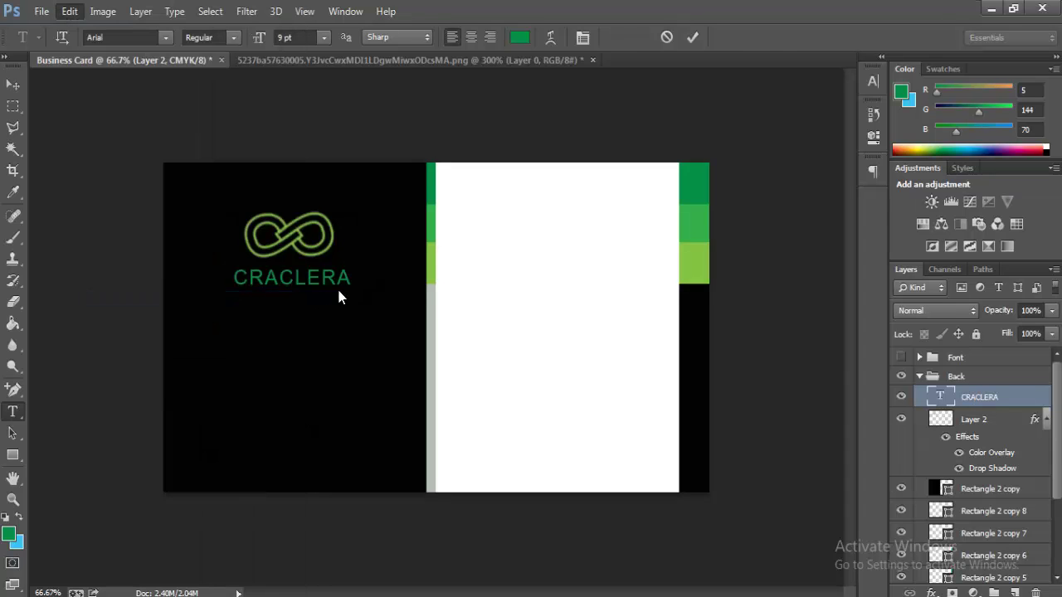
pyautogui.moveTo(350, 287)
pyautogui.mouseDown()
pyautogui.moveTo(373, 301)
pyautogui.moveTo(125, 274)
pyautogui.mouseUp()
pyautogui.press('Return')
# Step: Set CRACLERA to Bold font style with Faux Bold enabled, then commit the text
pyautogui.press('t')
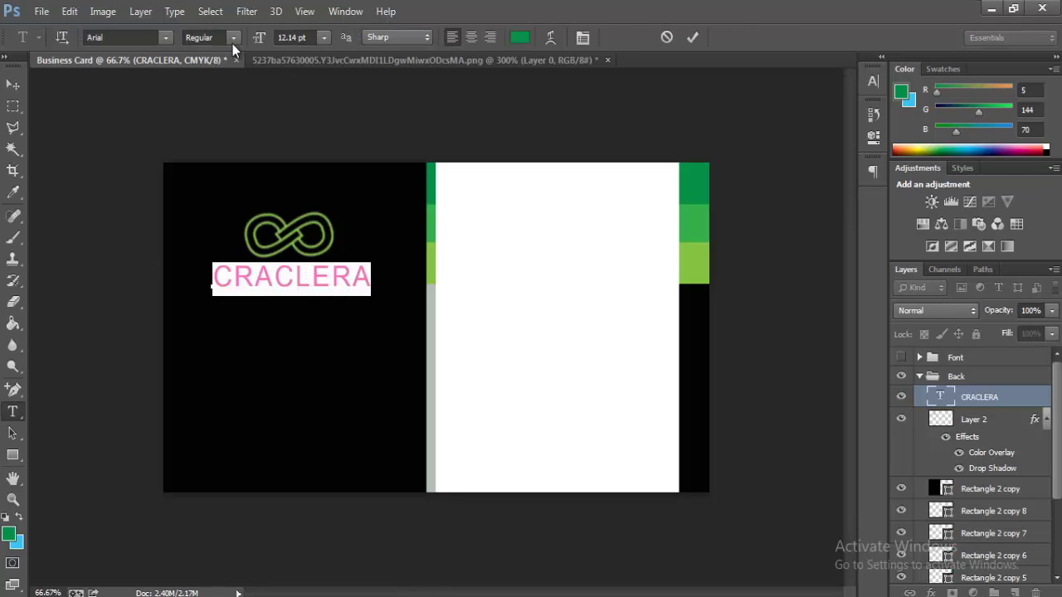
pyautogui.click(233, 41)
pyautogui.click(205, 93)
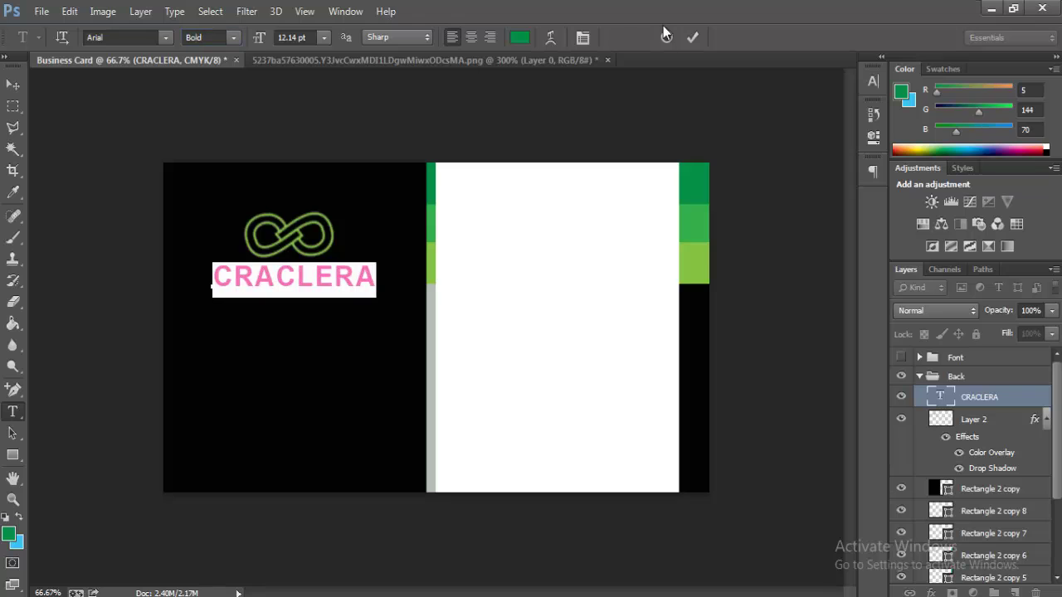
pyautogui.hotkey('ctrl', 't')
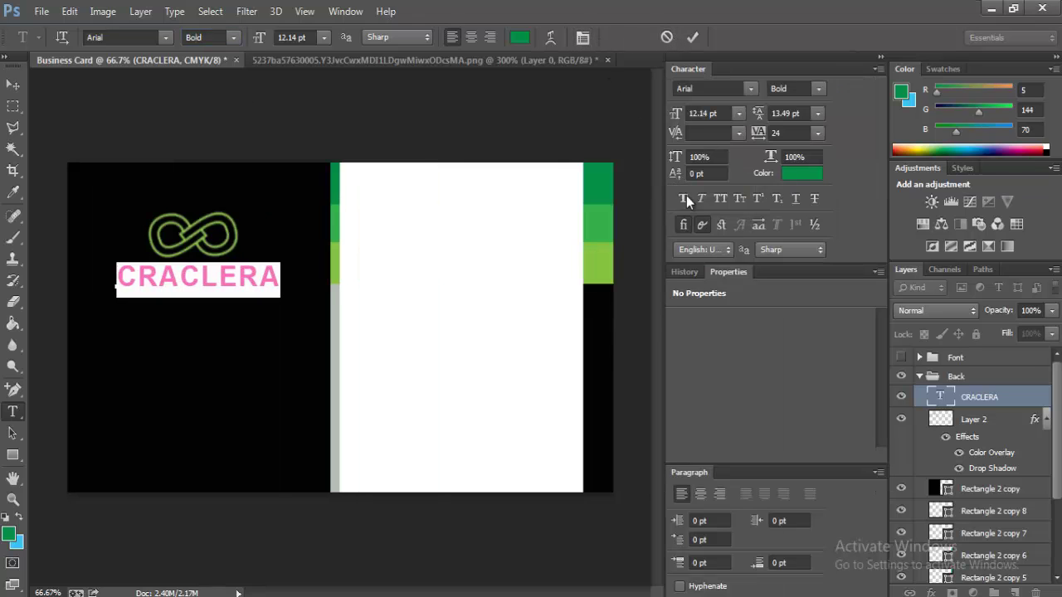
pyautogui.click(682, 198)
pyautogui.click(881, 56)
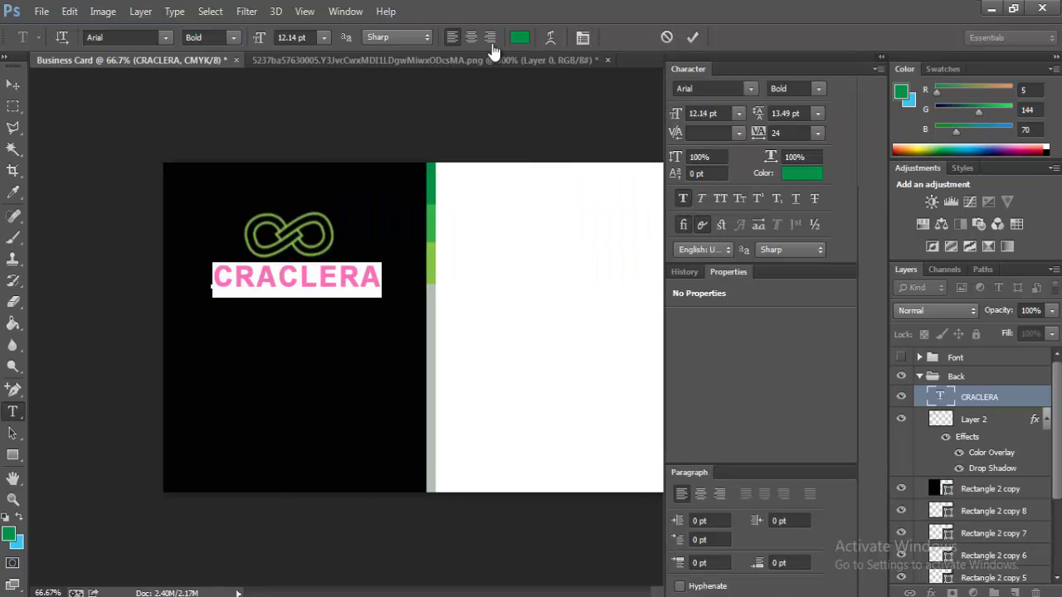
pyautogui.click(341, 280)
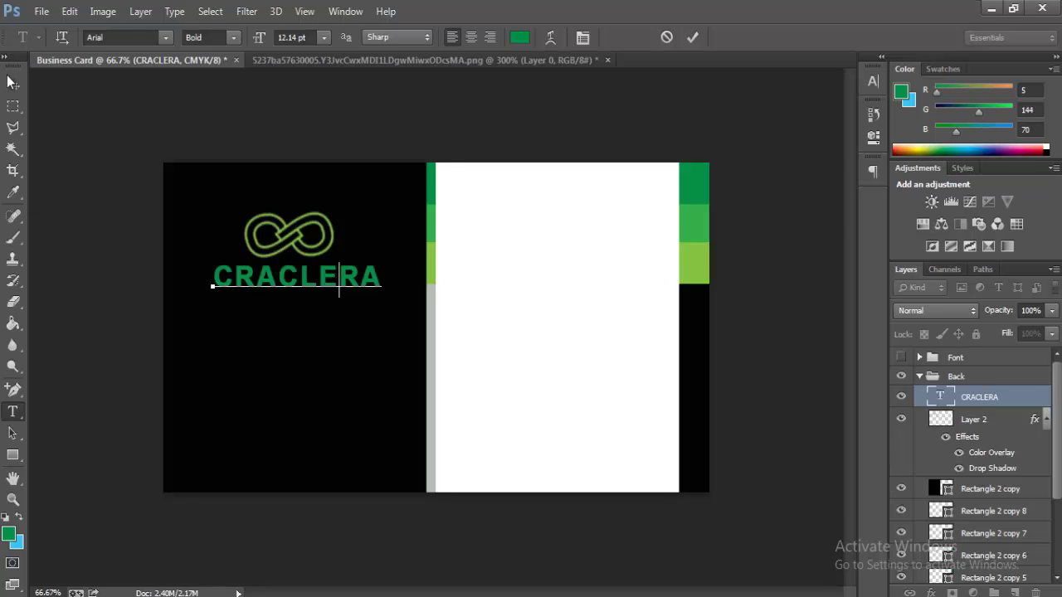
pyautogui.click(12, 86)
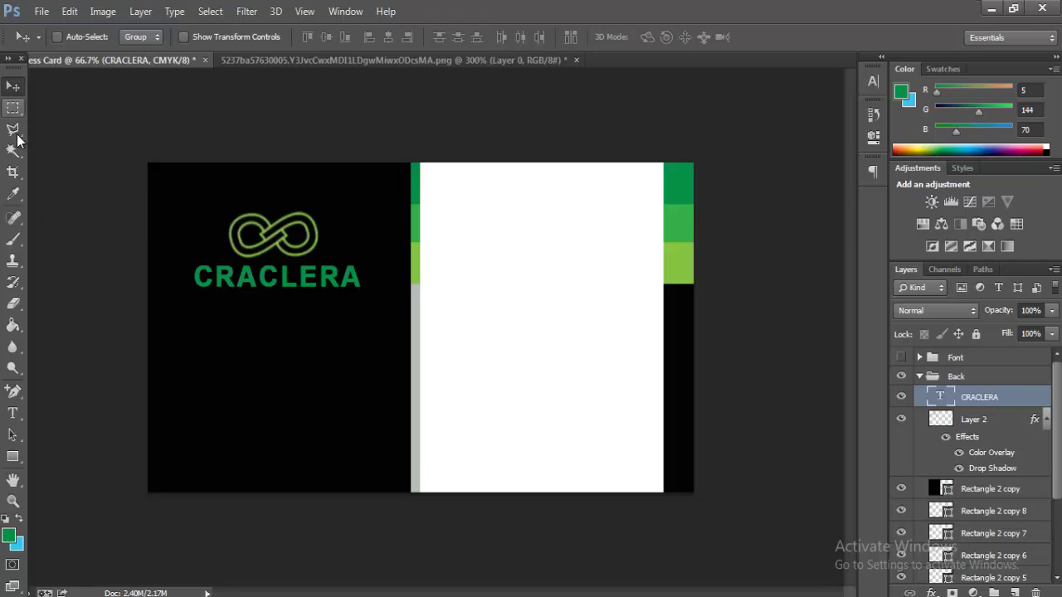
# Step: Recolour the letters CRACL, then ERA, near-white using the Foreground Color Picker
pyautogui.click(12, 413)
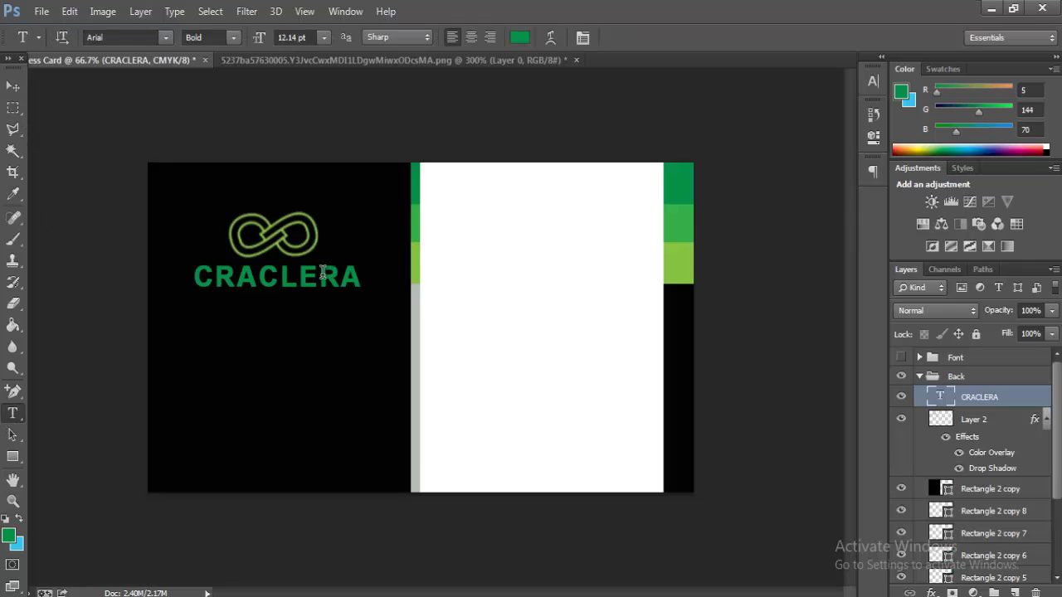
pyautogui.moveTo(291, 281); pyautogui.dragTo(111, 281)
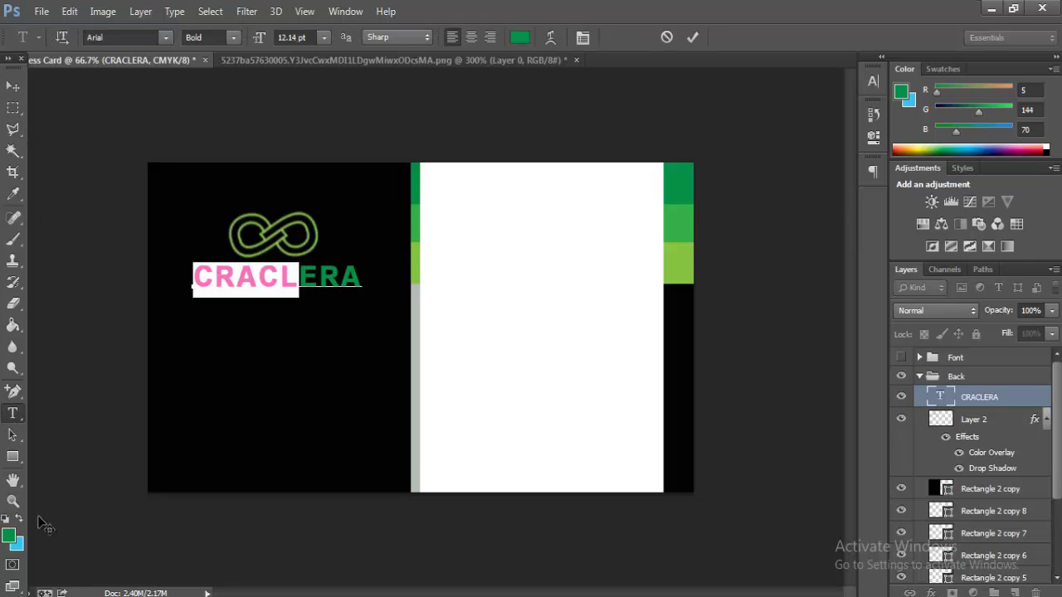
pyautogui.click(9, 535)
pyautogui.click(580, 160)
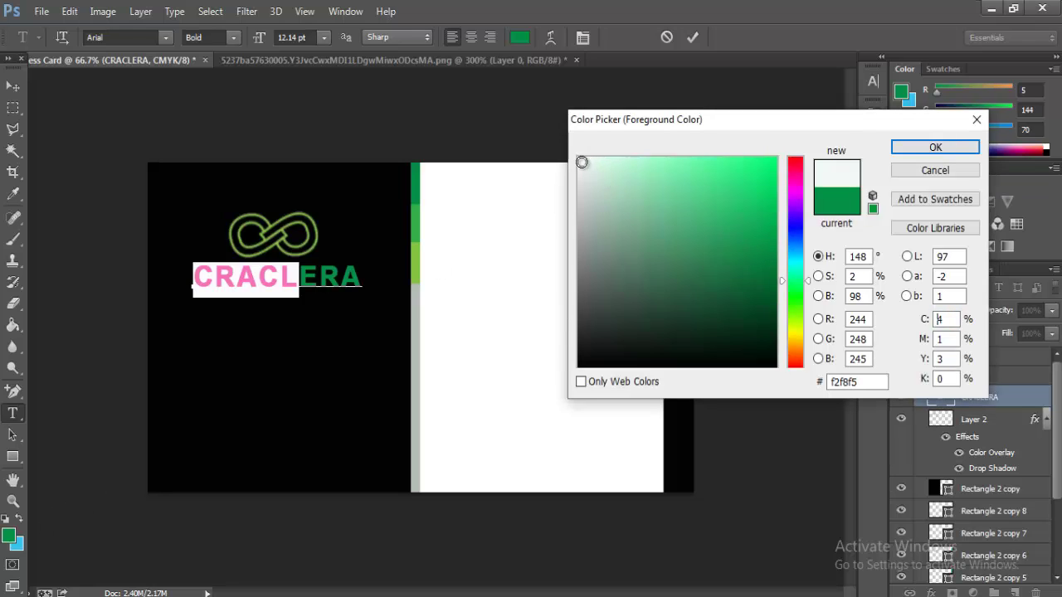
pyautogui.click(917, 147)
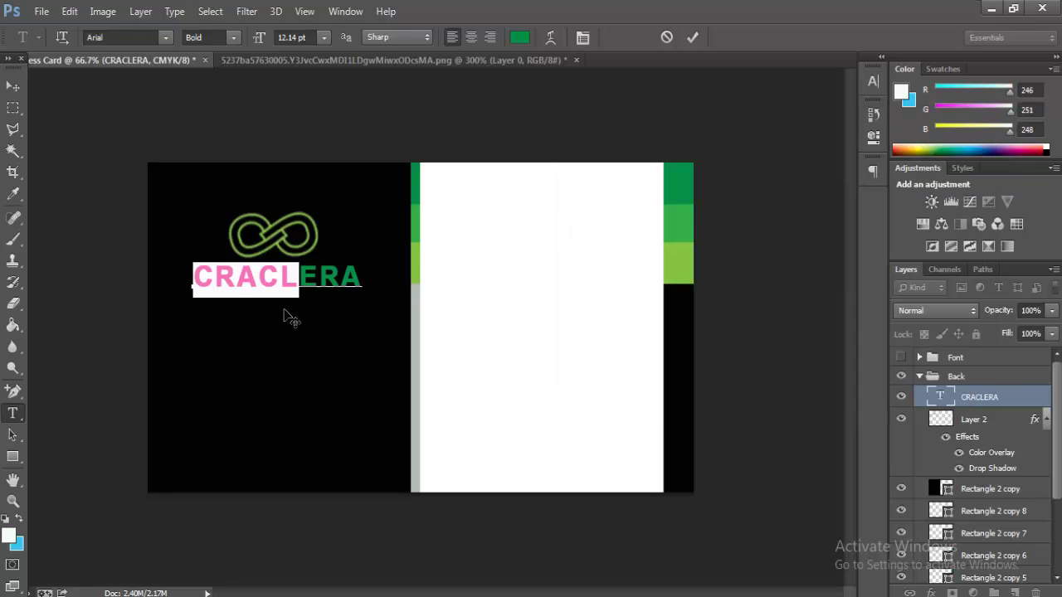
pyautogui.click(340, 281)
pyautogui.moveTo(298, 279); pyautogui.dragTo(430, 297)
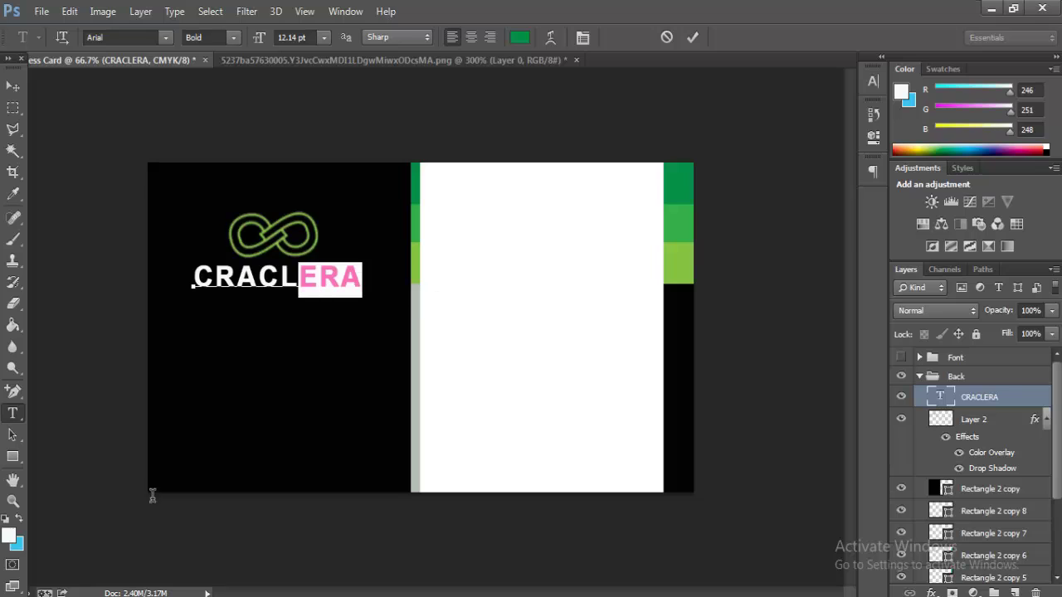
pyautogui.click(8, 535)
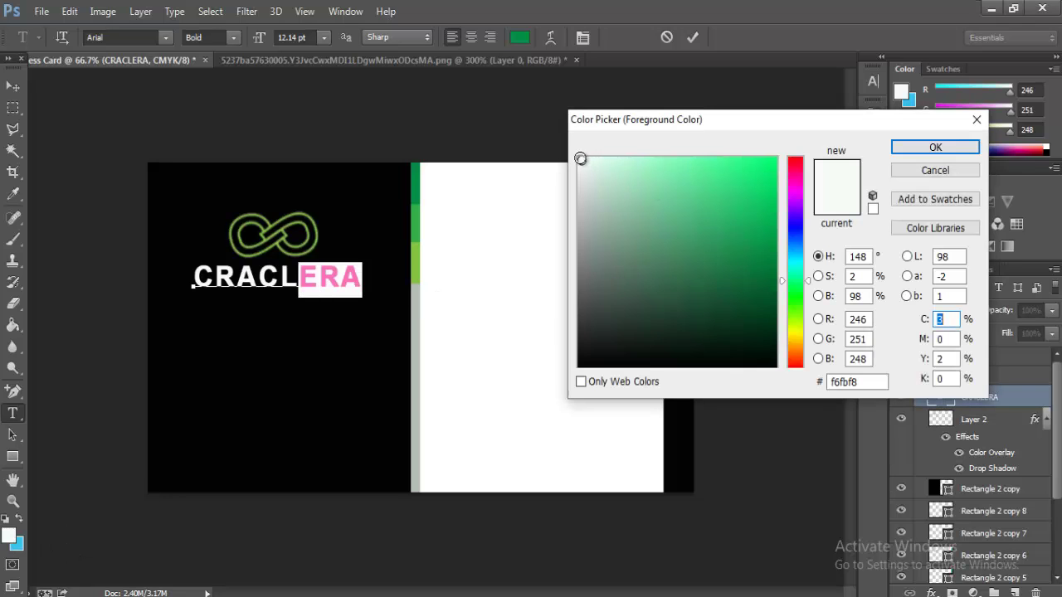
pyautogui.click(578, 158)
pyautogui.click(932, 151)
pyautogui.click(341, 277)
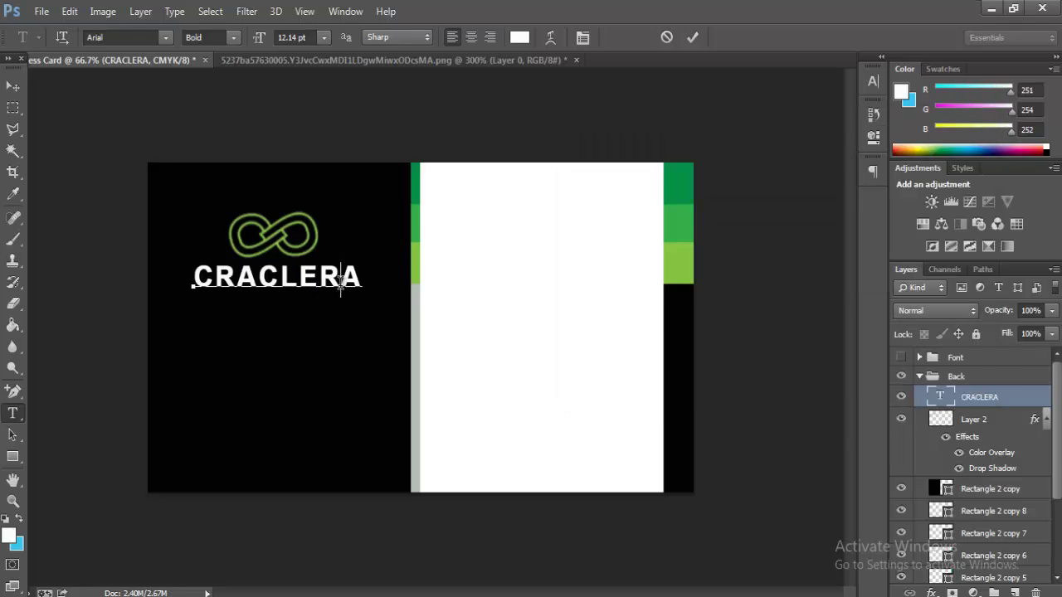
# Step: Add a Regular-style CREATIVE DESIGN text line positioned under CRACLERA, then enter Free Transform
pyautogui.click(688, 38)
pyautogui.click(246, 305)
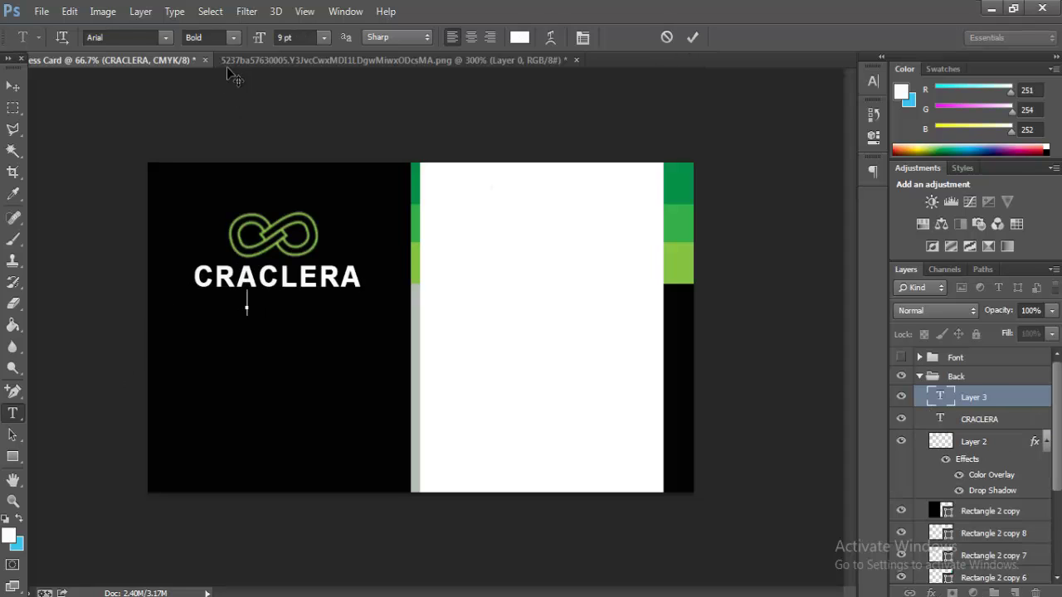
pyautogui.click(212, 37)
pyautogui.click(212, 67)
pyautogui.write('CREATI')
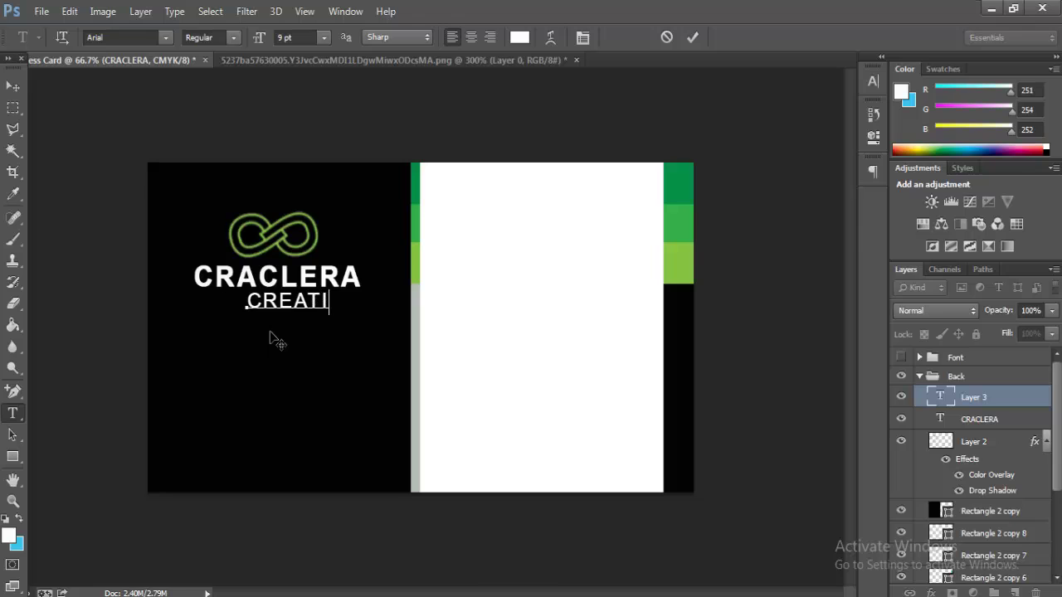
pyautogui.write('VE DESI')
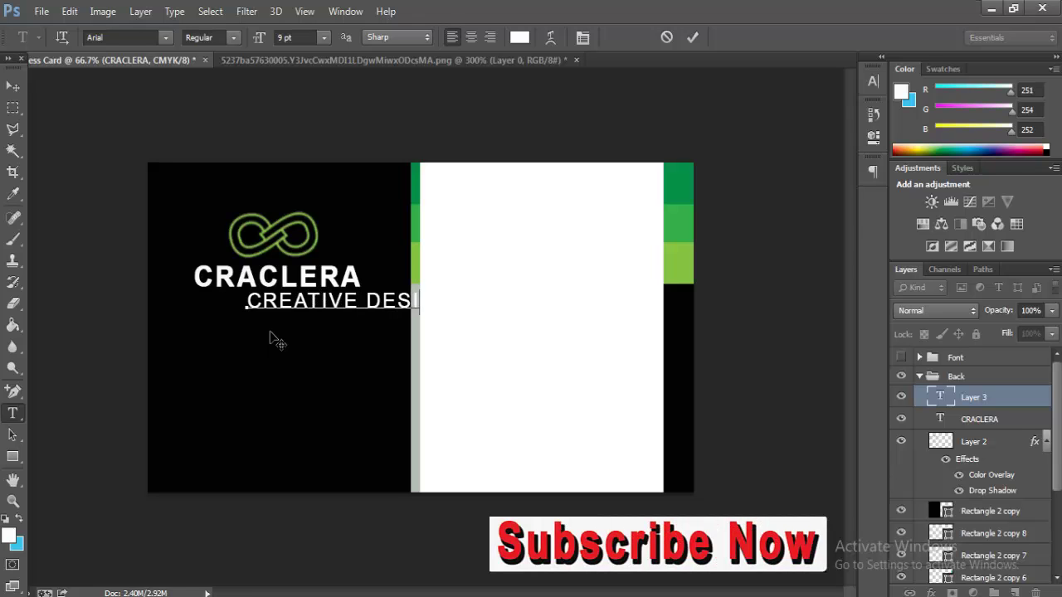
pyautogui.write('GN')
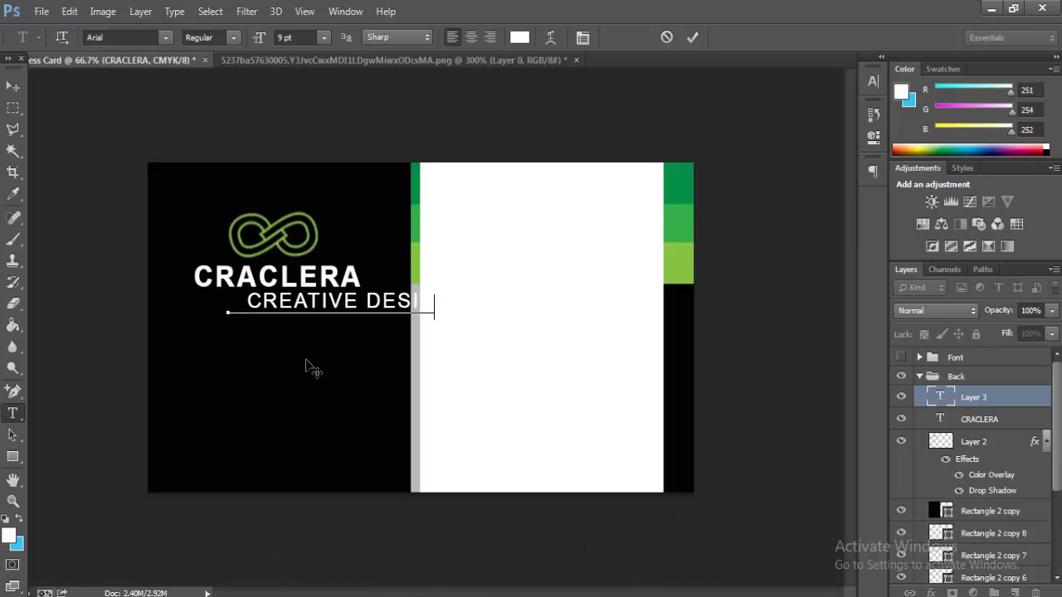
pyautogui.moveTo(311, 370); pyautogui.dragTo(276, 362)
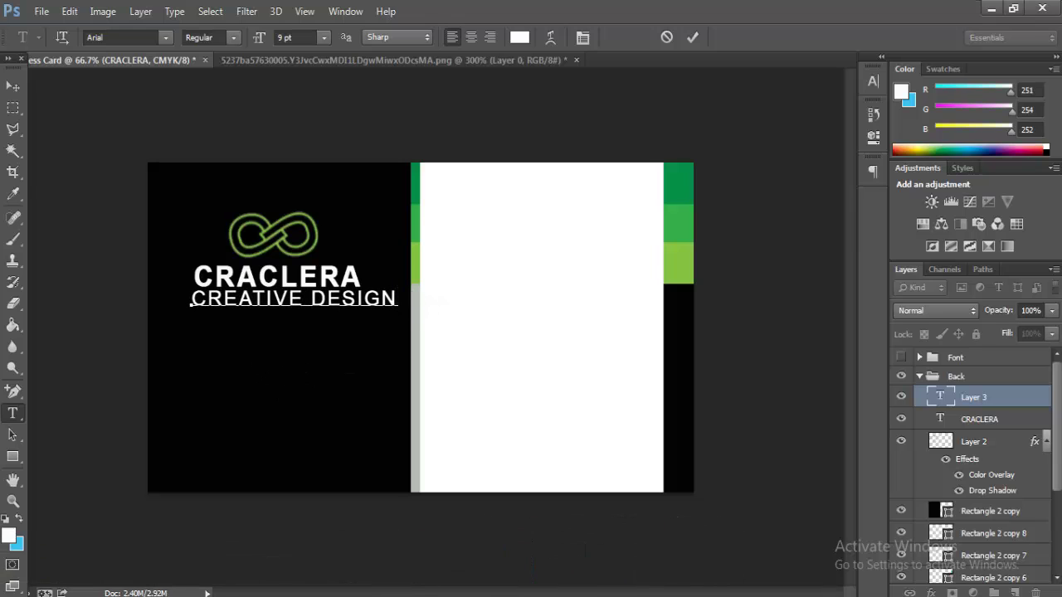
pyautogui.click(69, 11)
pyautogui.click(230, 297)
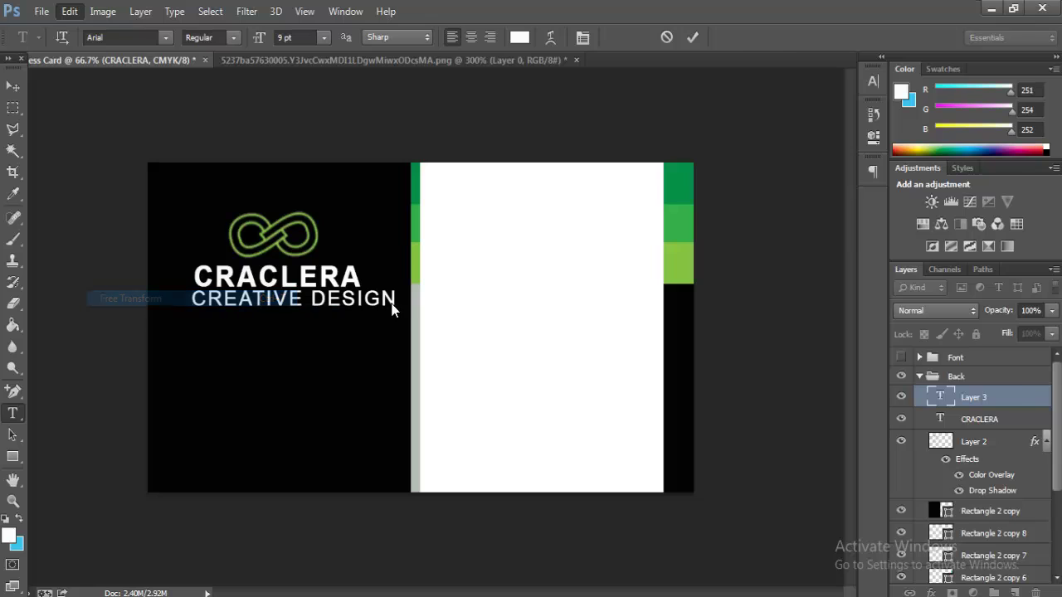
# Step: Scale the tagline to about 76%, widen it to 79%, and nudge it beneath CRACLERA
pyautogui.moveTo(398, 313); pyautogui.dragTo(341, 301)
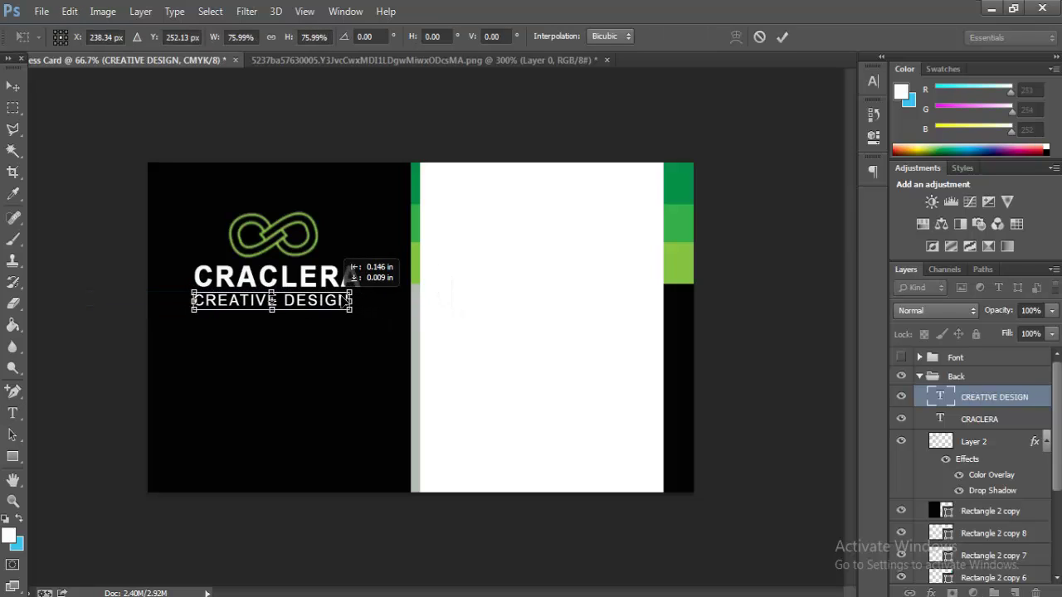
pyautogui.press('Right')
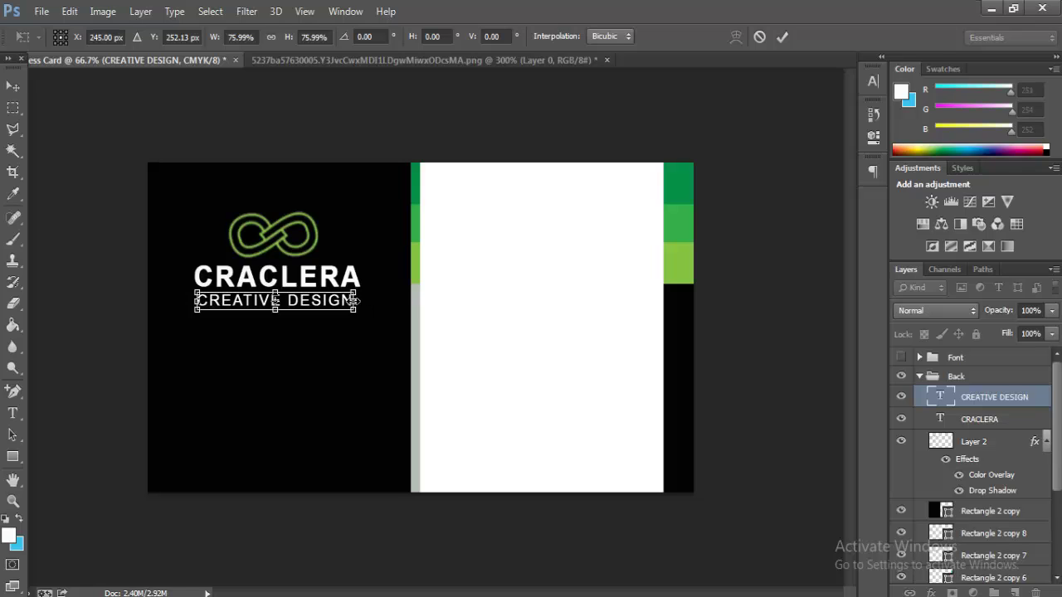
pyautogui.moveTo(355, 302); pyautogui.dragTo(359, 301)
pyautogui.press('Left')
pyautogui.press('Left')
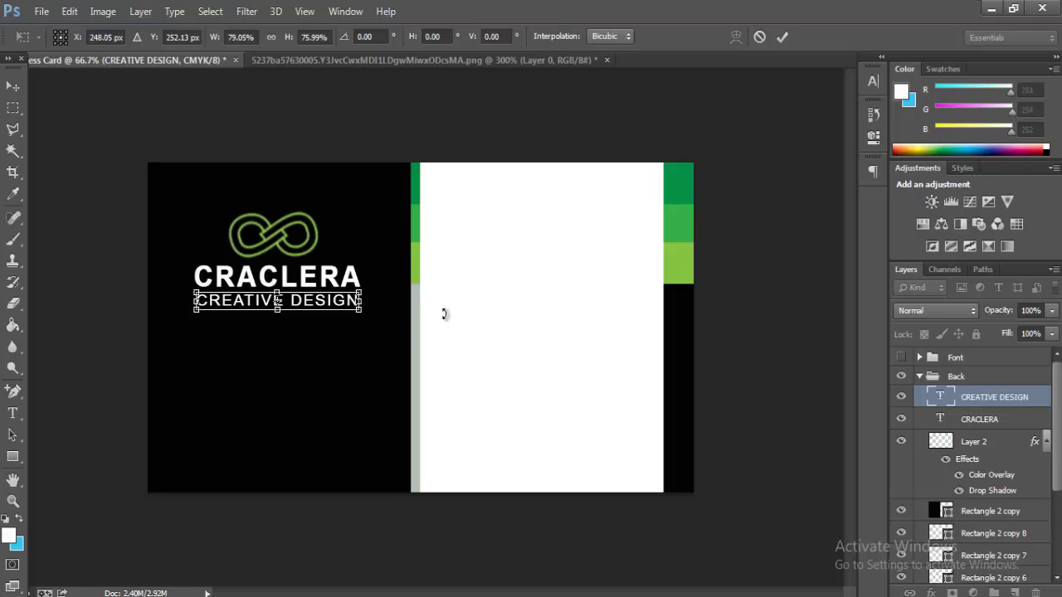
pyautogui.press('Left')
# Step: Colour the CREATIVE DESIGN text #85c341, sampled from the side strip, and commit
pyautogui.press('t')
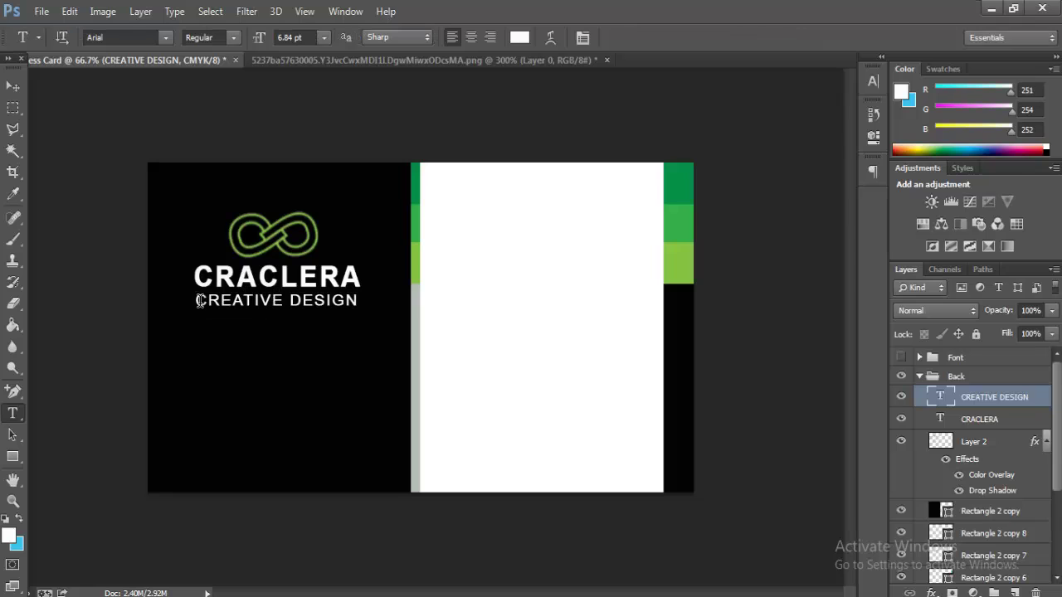
pyautogui.moveTo(197, 303); pyautogui.dragTo(398, 310)
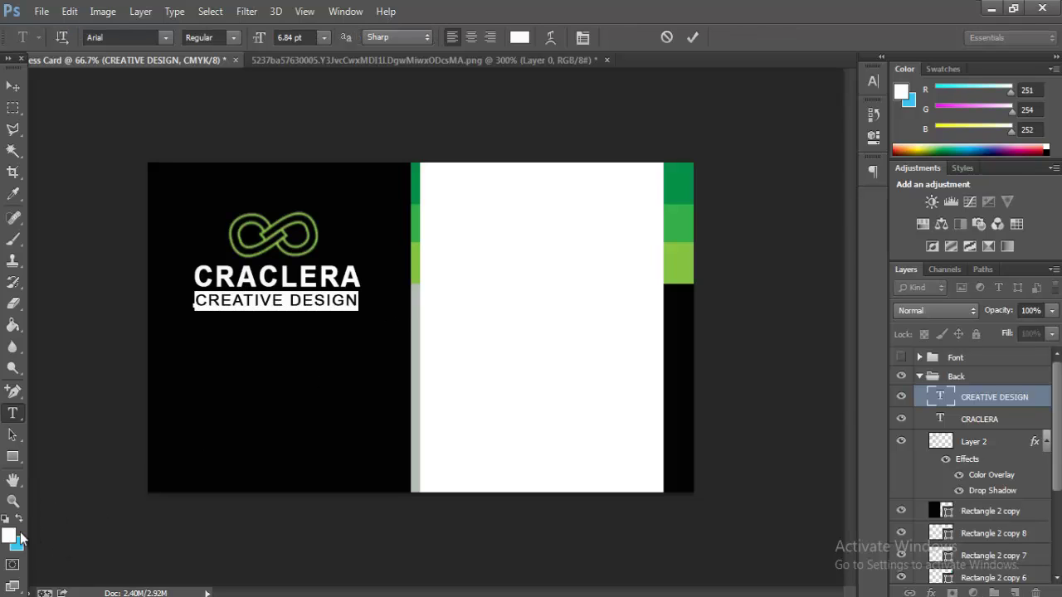
pyautogui.click(519, 37)
pyautogui.click(414, 257)
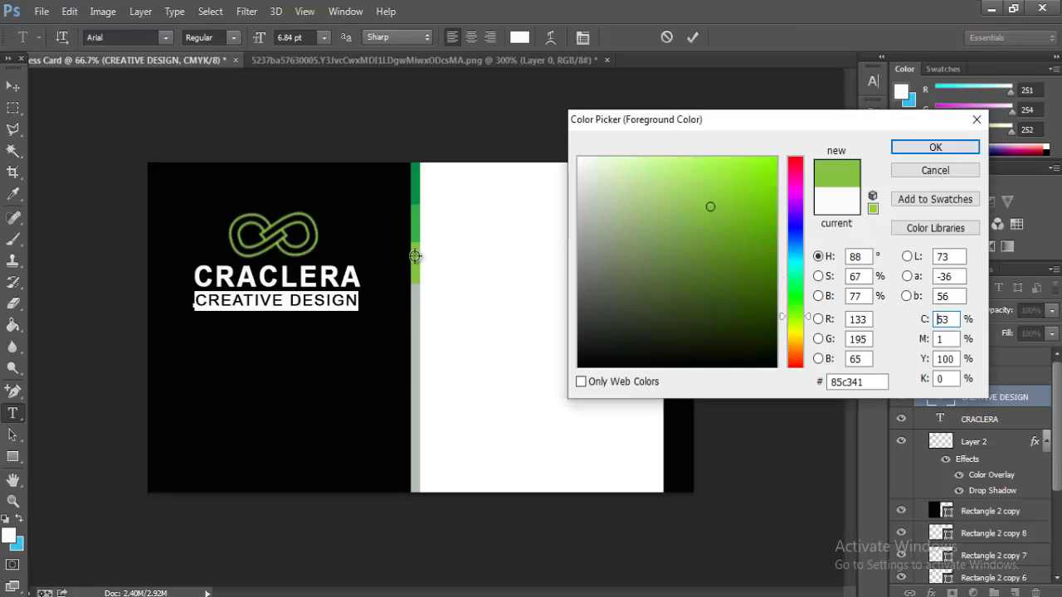
pyautogui.click(933, 147)
pyautogui.click(280, 298)
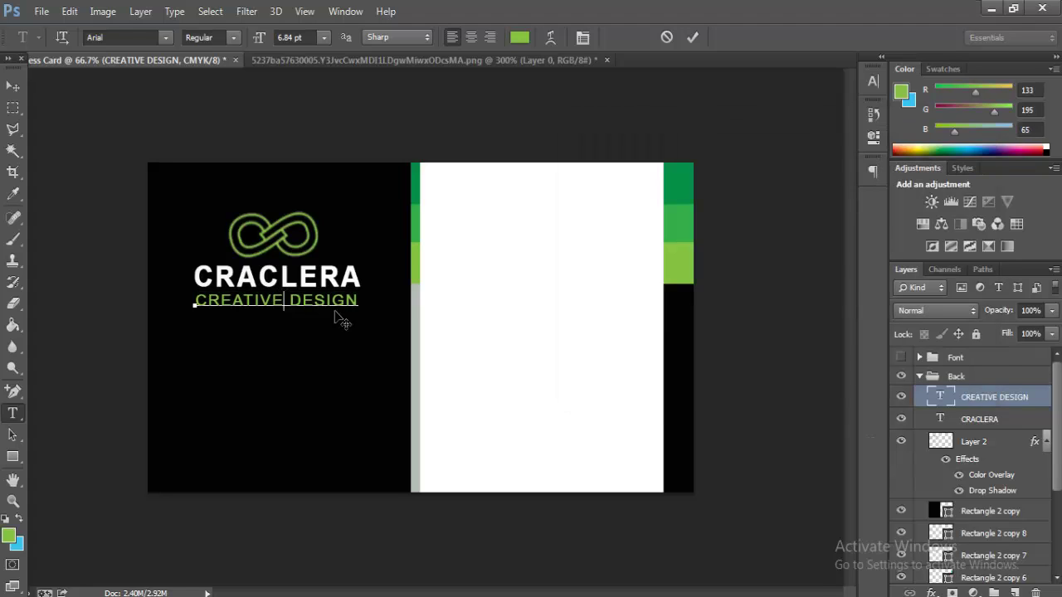
pyautogui.click(13, 107)
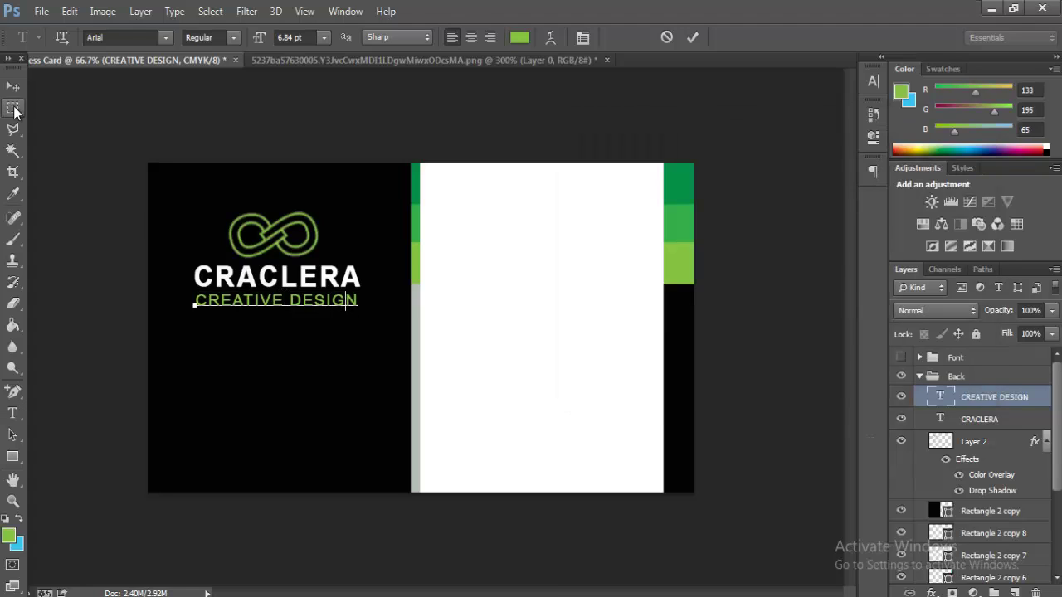
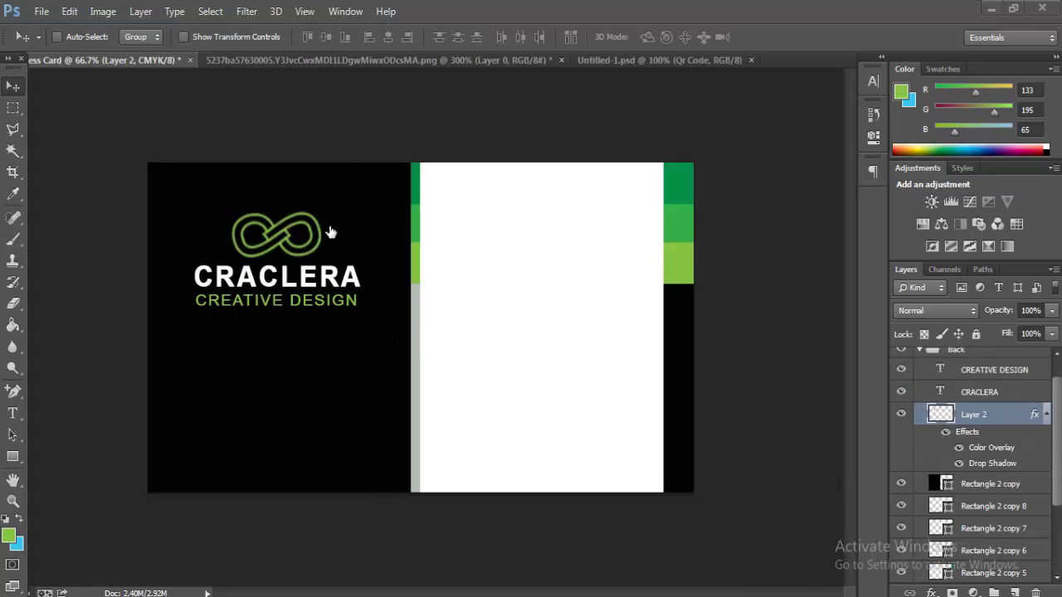
# Step: Drag the QR code from Untitled-1.psd onto the business card document
pyautogui.click(700, 61)
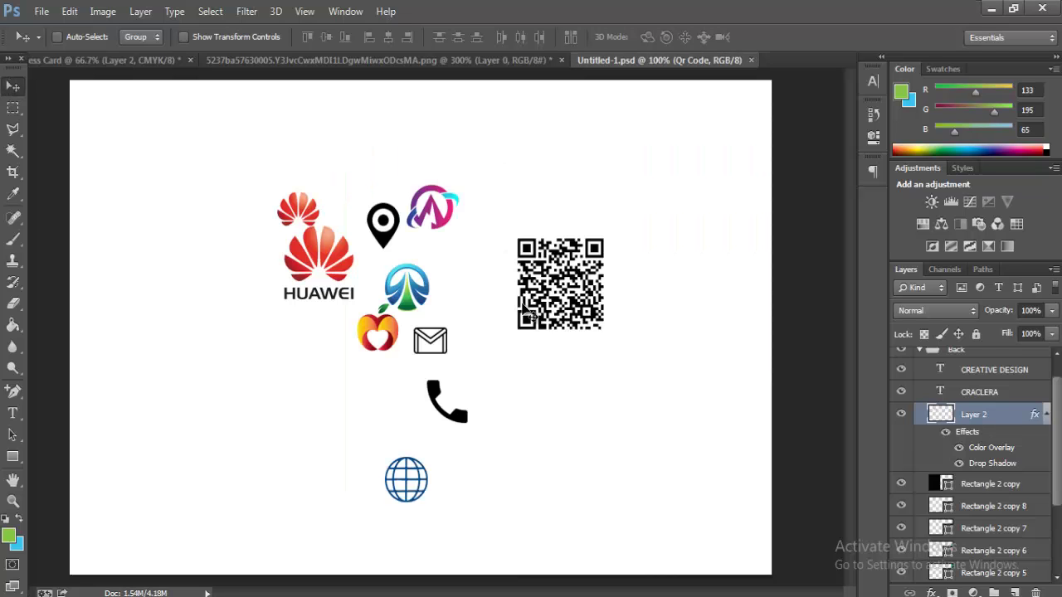
pyautogui.moveTo(537, 302)
pyautogui.mouseDown()
pyautogui.moveTo(273, 324)
pyautogui.moveTo(279, 366)
pyautogui.mouseUp()
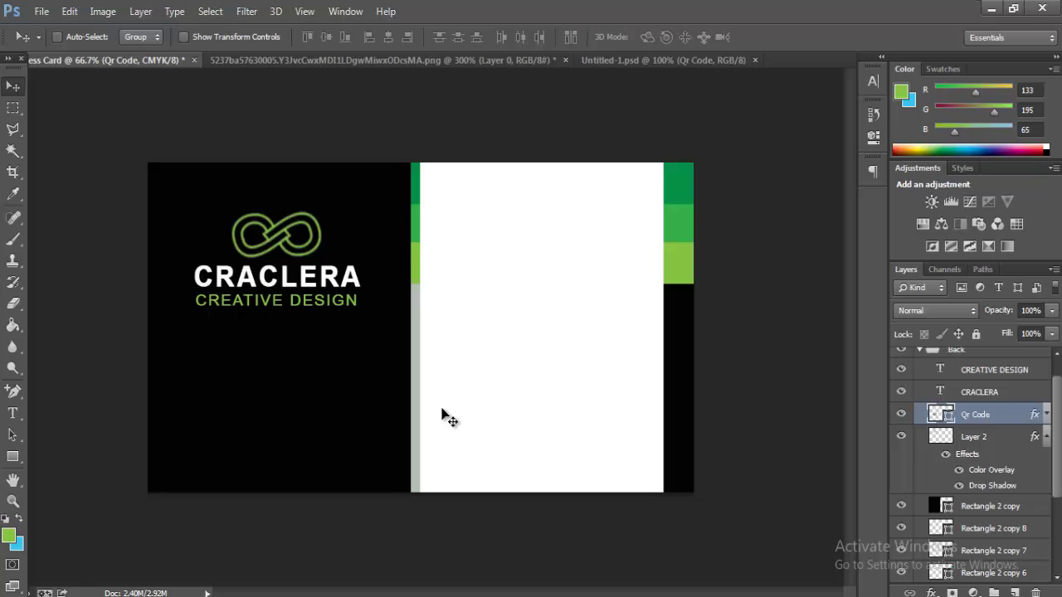
# Step: Give the QR code a #fefdfd Color Overlay and move it lower on the front
pyautogui.rightClick(983, 414)
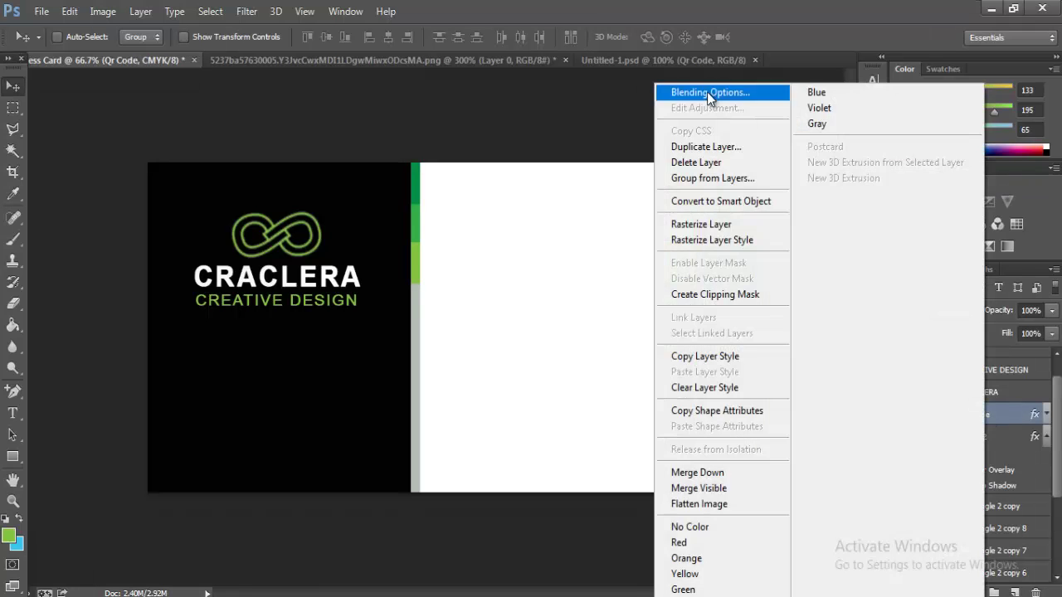
pyautogui.click(706, 91)
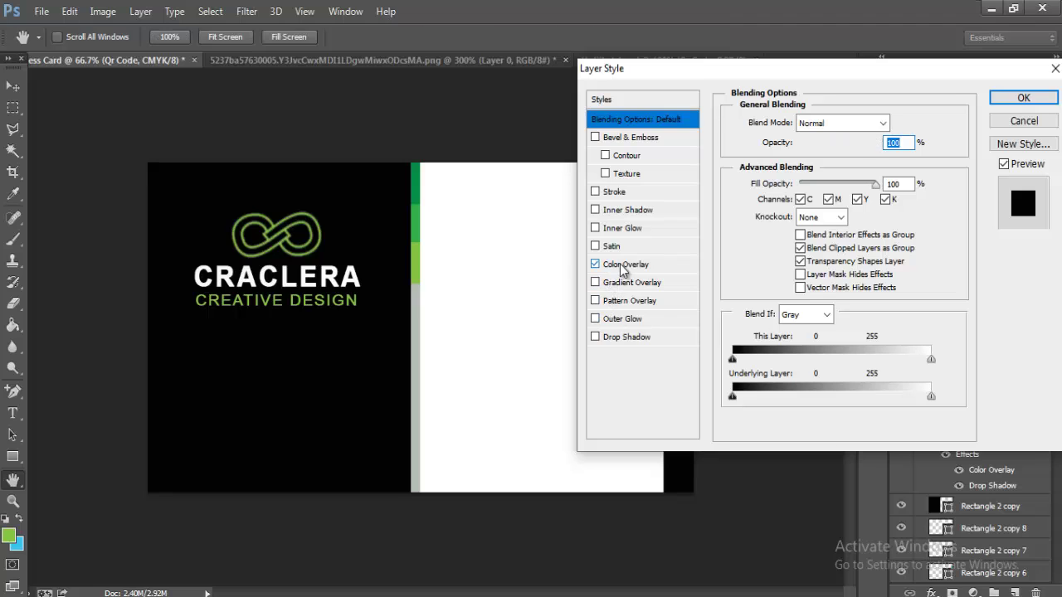
pyautogui.click(624, 264)
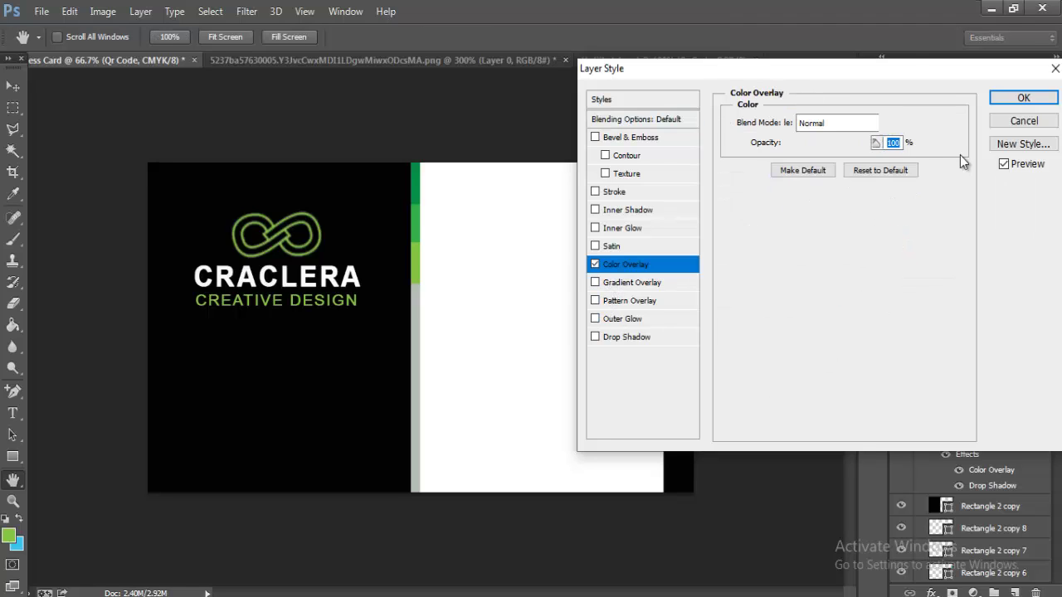
pyautogui.click(893, 122)
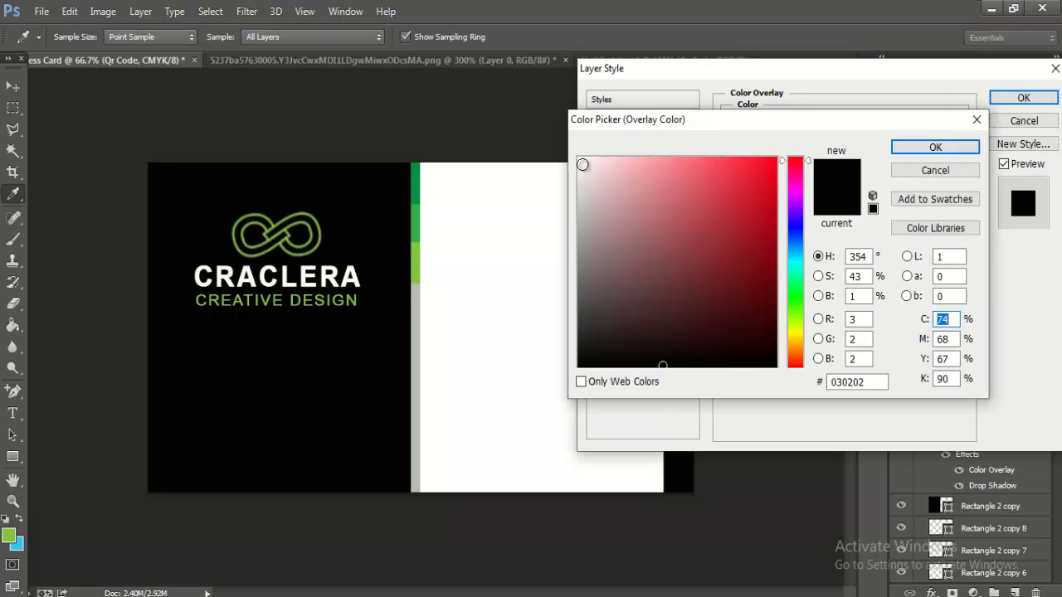
pyautogui.click(579, 157)
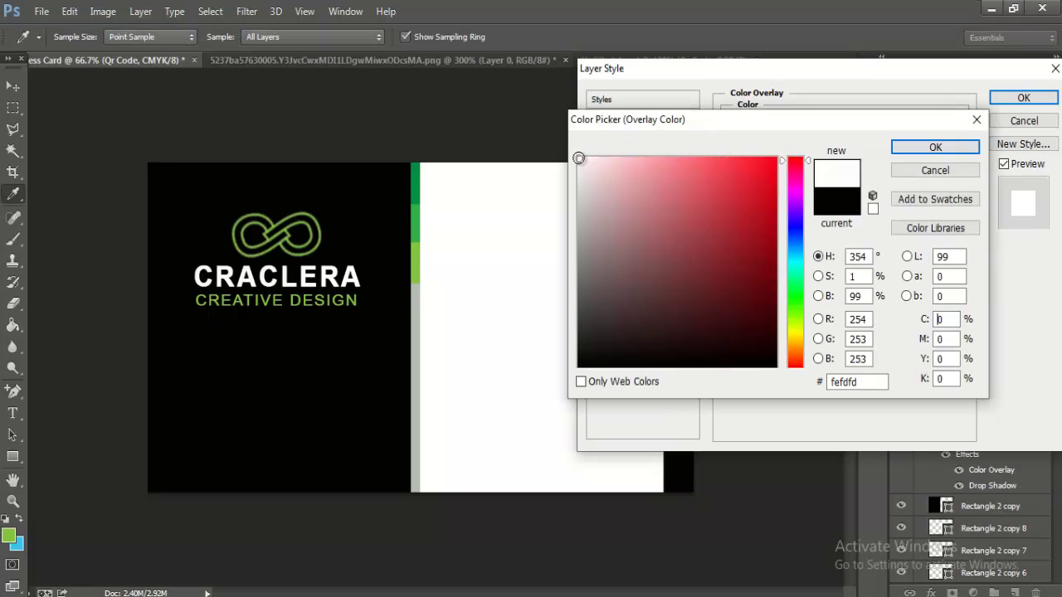
pyautogui.click(935, 147)
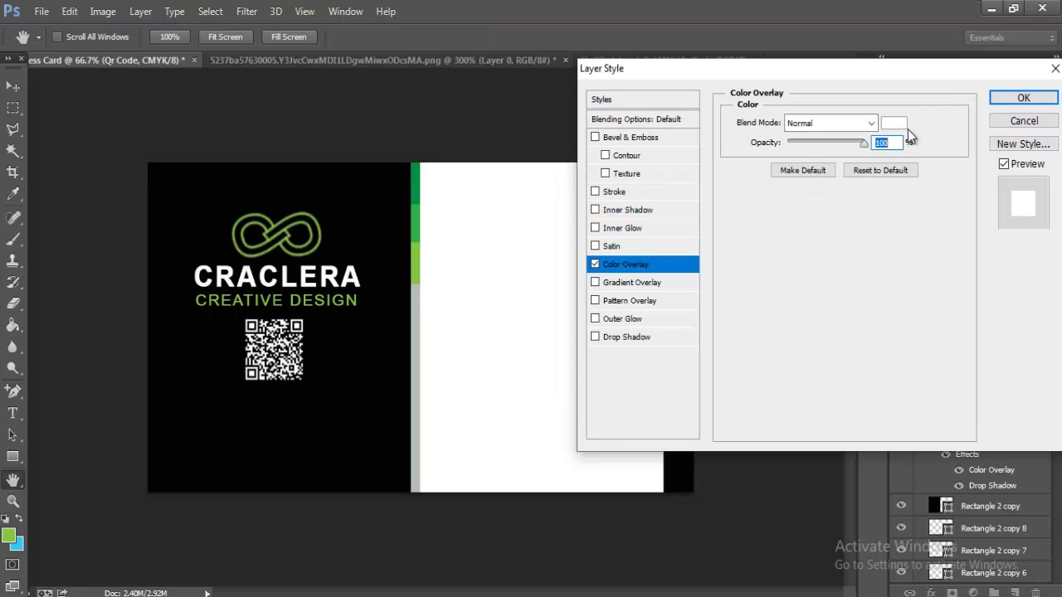
pyautogui.click(1027, 100)
pyautogui.moveTo(286, 352); pyautogui.dragTo(272, 383)
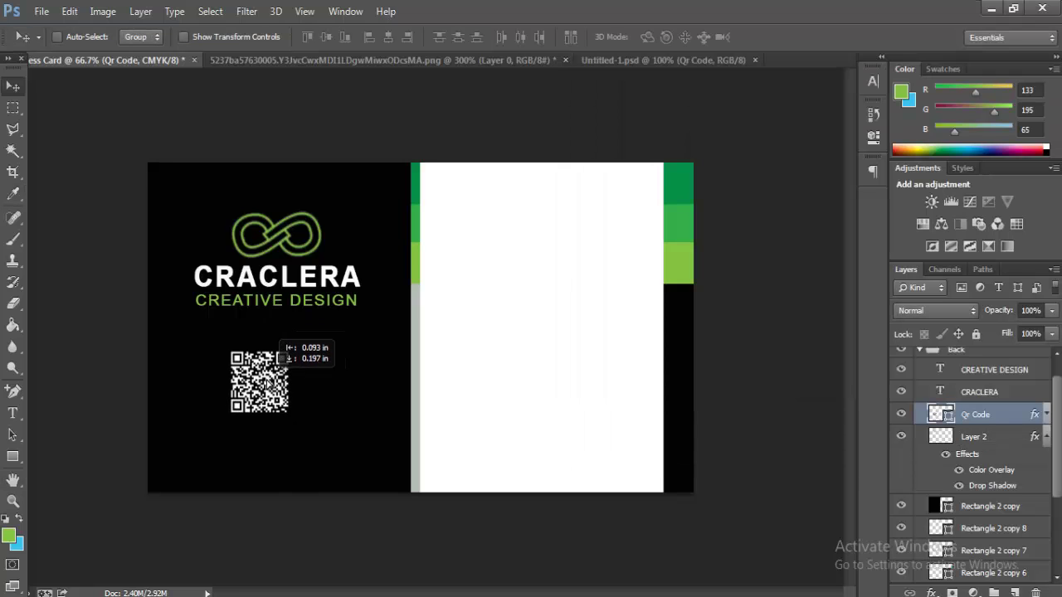
# Step: Scale the QR code to 132.55% and nudge it into place under CREATIVE DESIGN
pyautogui.hotkey('ctrl', 't')
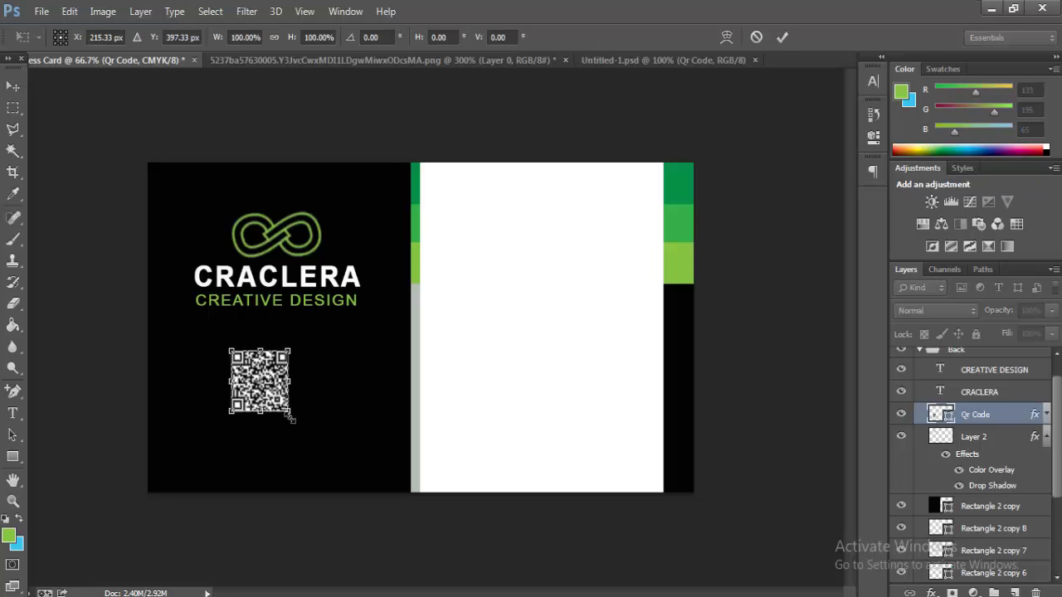
pyautogui.moveTo(294, 415)
pyautogui.mouseDown()
pyautogui.moveTo(308, 423)
pyautogui.moveTo(293, 412)
pyautogui.mouseUp()
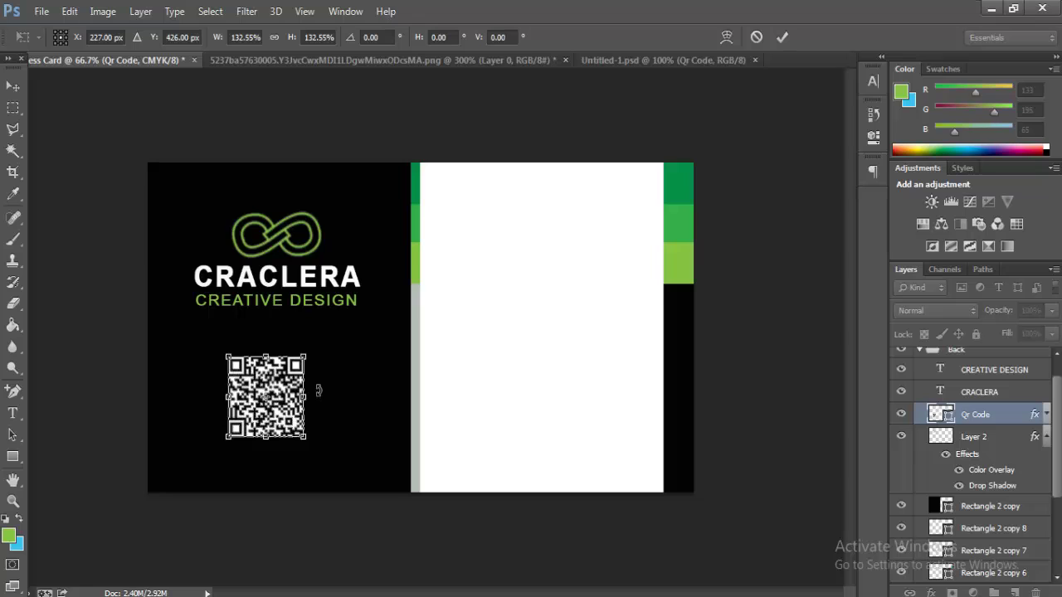
pyautogui.press('Down')
pyautogui.press('Down')
pyautogui.press('Left')
pyautogui.press('Down')
pyautogui.press('Down')
pyautogui.press('Down')
pyautogui.press('Down')
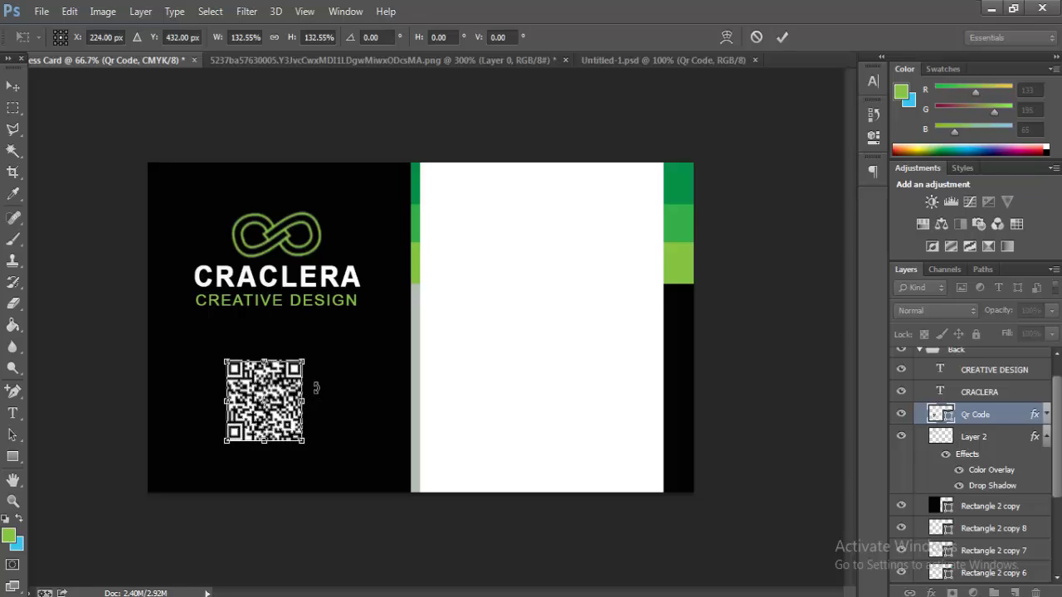
pyautogui.press('Left')
pyautogui.press('Down')
pyautogui.press('Down')
pyautogui.press('Return')
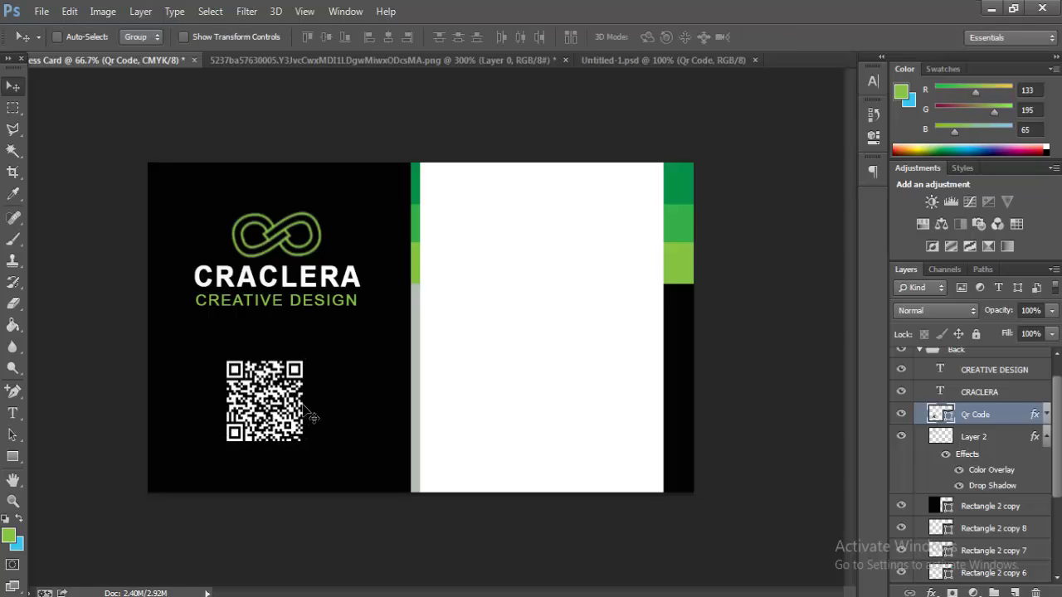
pyautogui.press('Right')
pyautogui.press('Right')
pyautogui.press('Right')
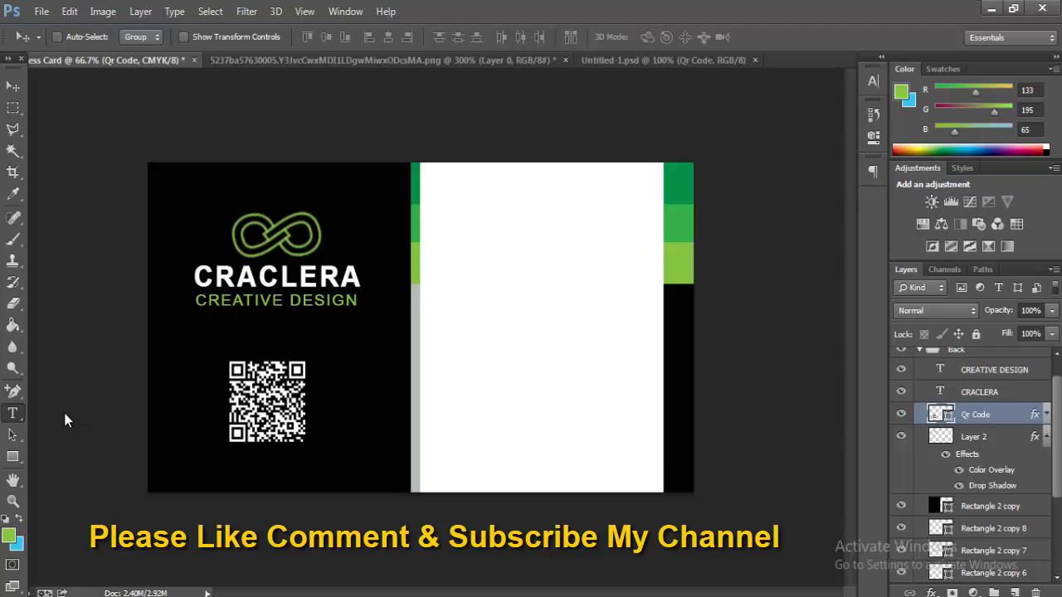
# Step: Type the cardholder's name with the Horizontal Type tool atop the back, then shift it left
pyautogui.click(13, 413)
pyautogui.click(84, 413)
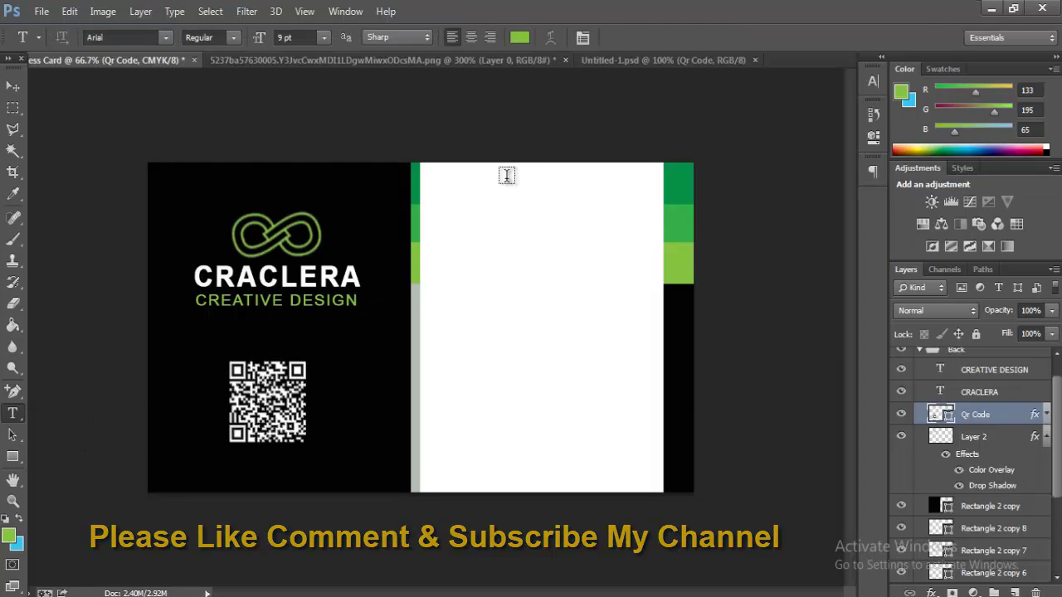
pyautogui.click(457, 199)
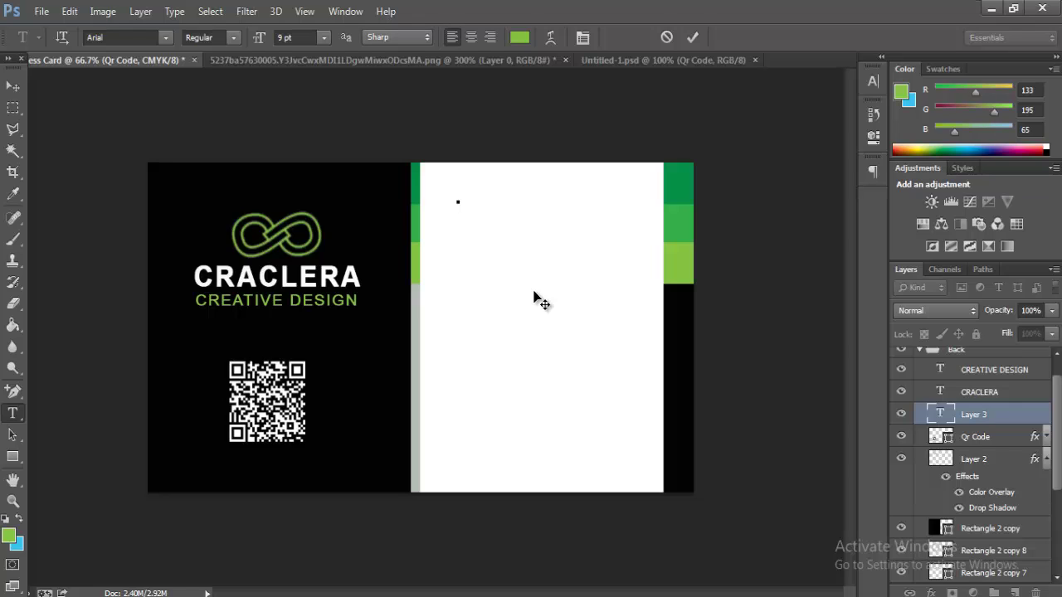
pyautogui.write('MICHA')
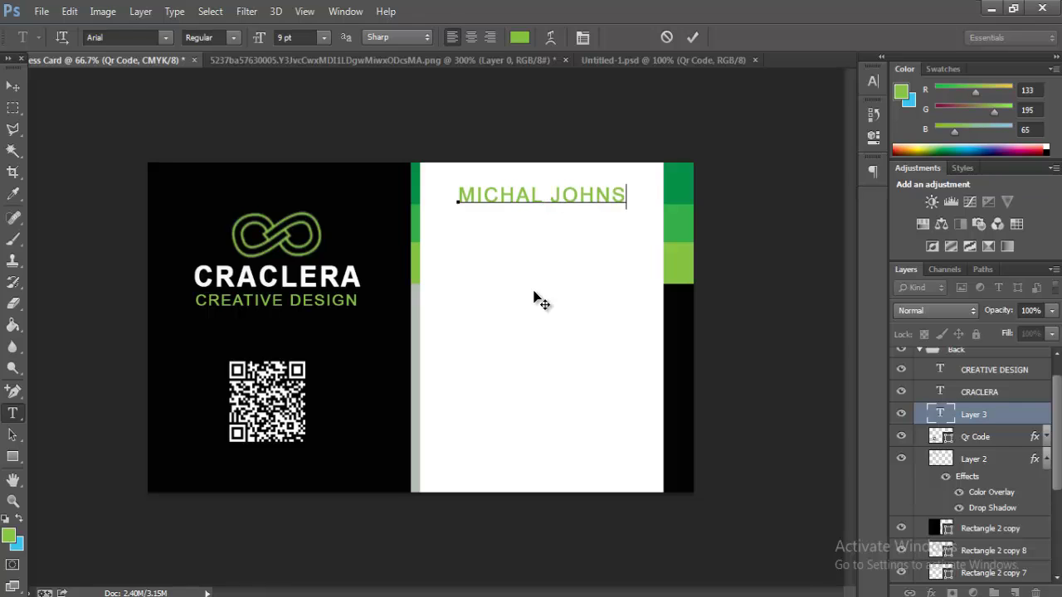
pyautogui.moveTo(571, 263); pyautogui.dragTo(550, 268)
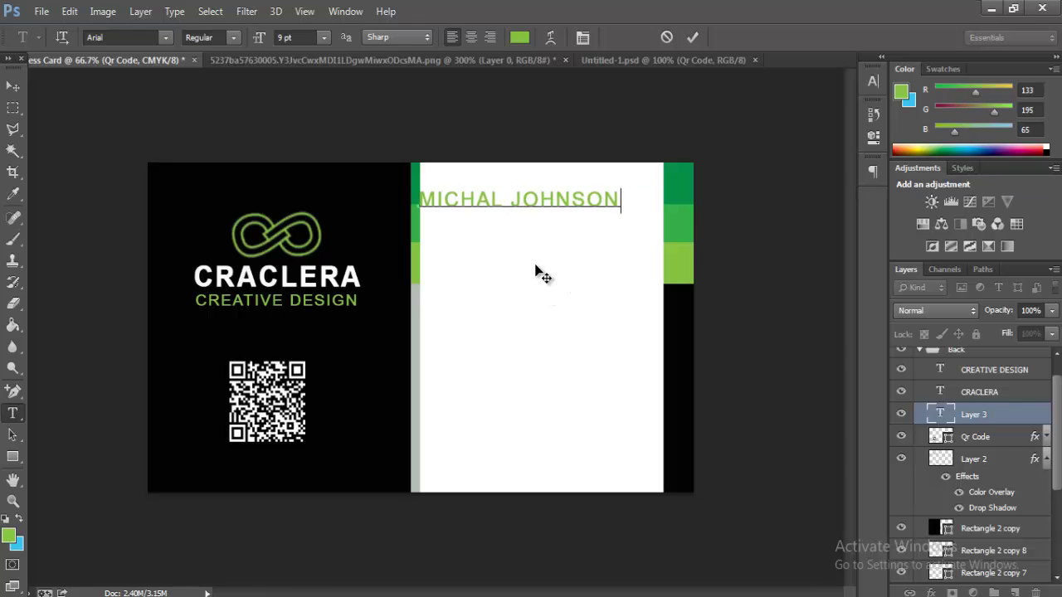
# Step: Free-transform the name down to about 82%, nudge it lower and commit
pyautogui.click(70, 11)
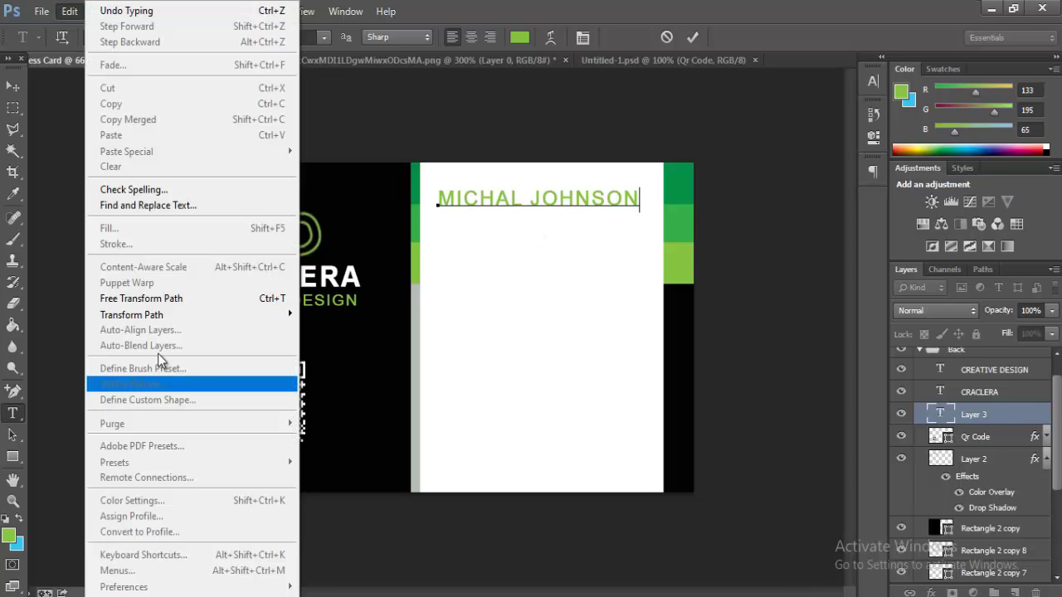
pyautogui.click(166, 299)
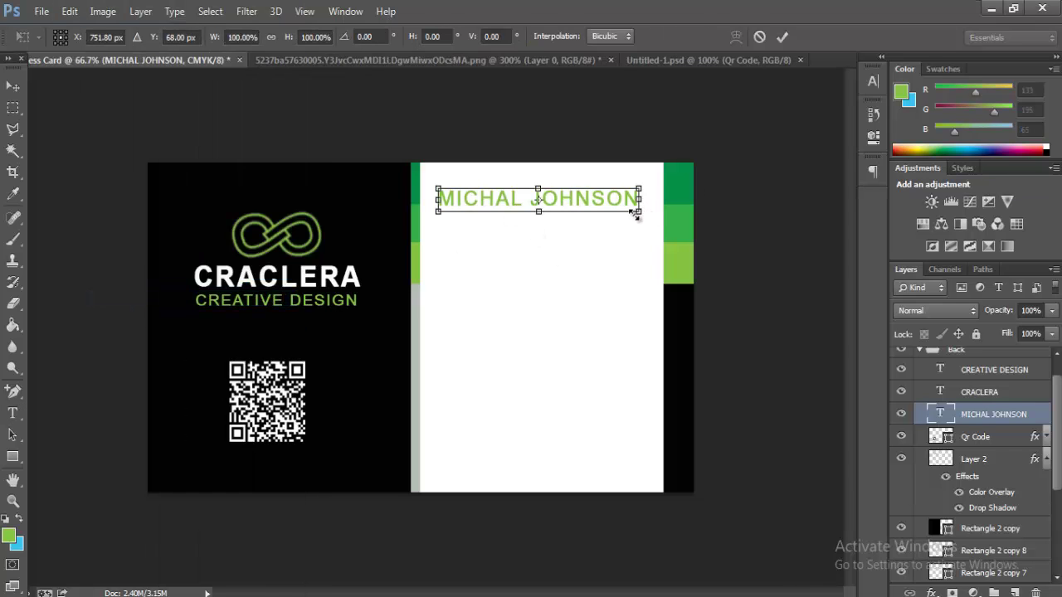
pyautogui.moveTo(636, 213); pyautogui.dragTo(592, 208)
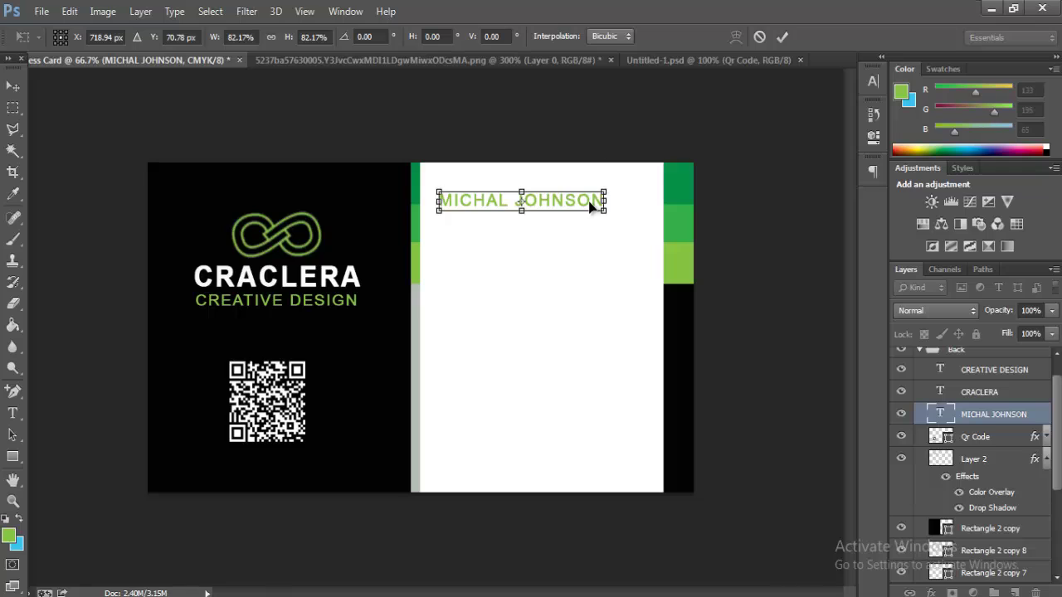
pyautogui.press('Down')
pyautogui.press('Down')
pyautogui.press('Down')
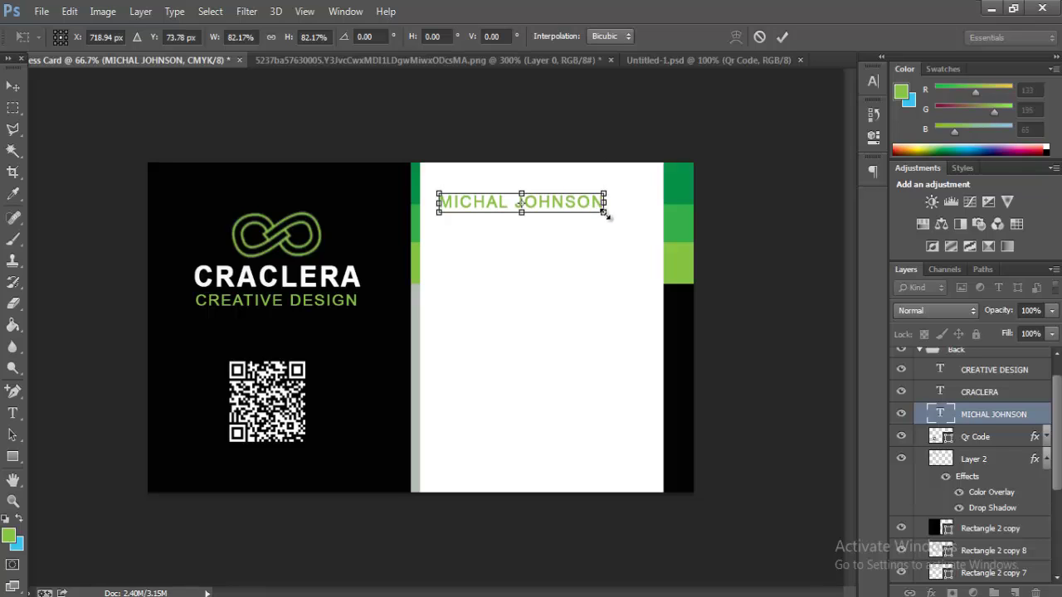
pyautogui.moveTo(605, 214); pyautogui.dragTo(604, 219)
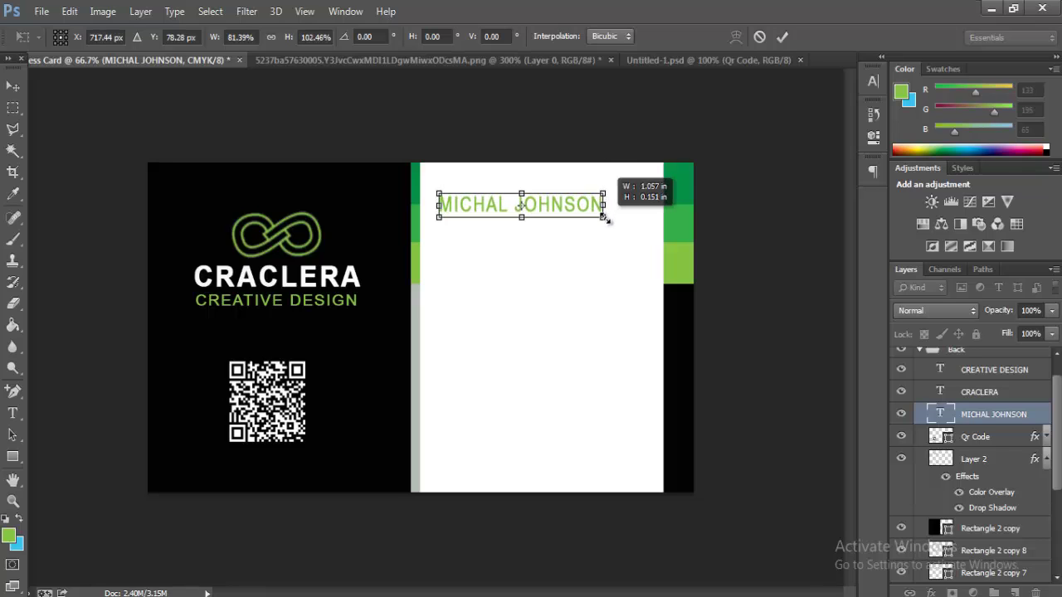
pyautogui.press('Return')
pyautogui.press('t')
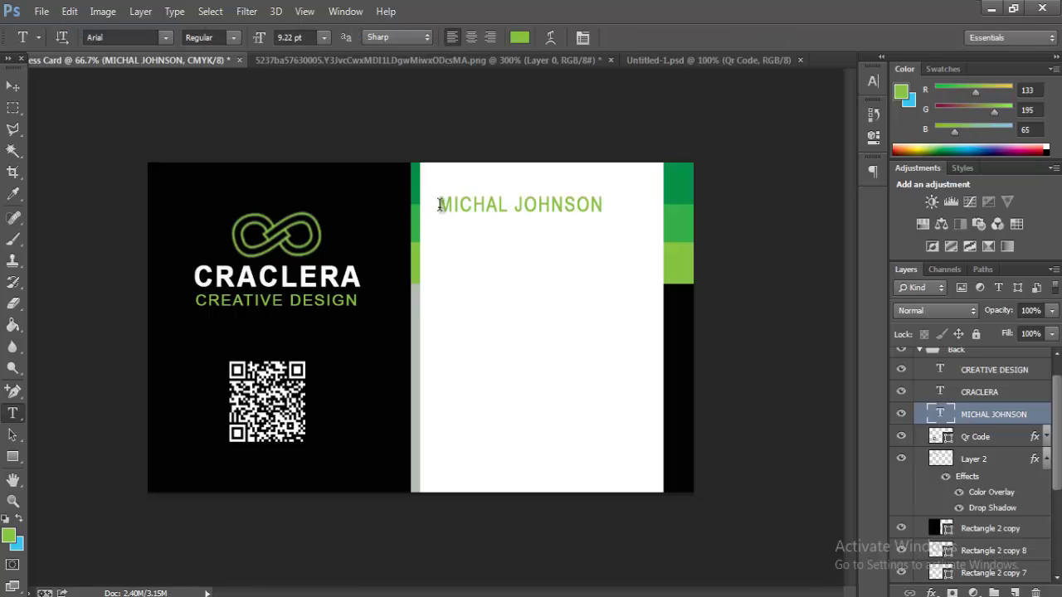
# Step: Set the name text to Bold Arial
pyautogui.moveTo(439, 204); pyautogui.dragTo(622, 189)
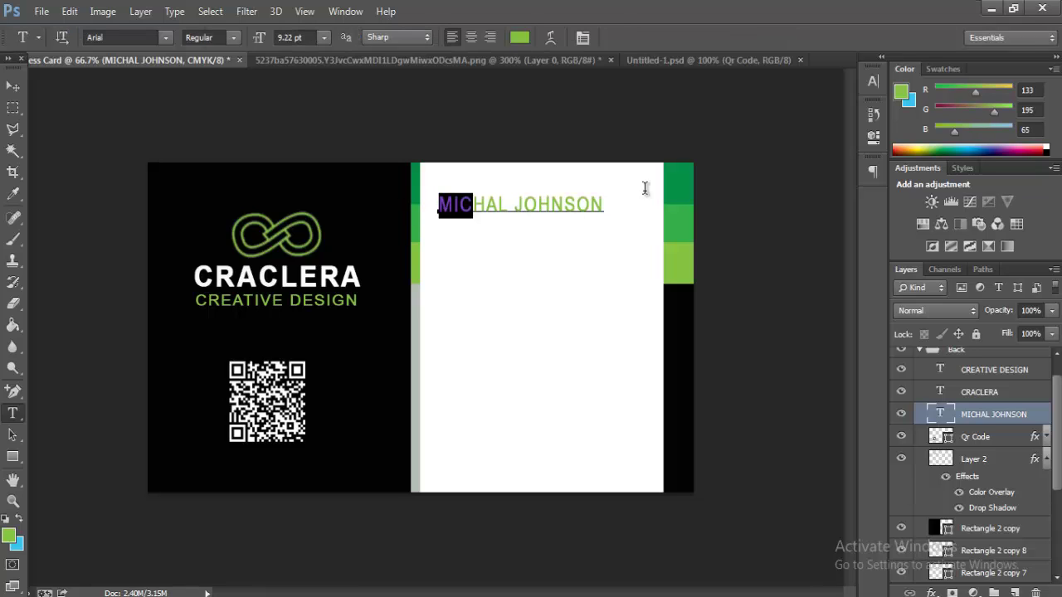
pyautogui.click(235, 39)
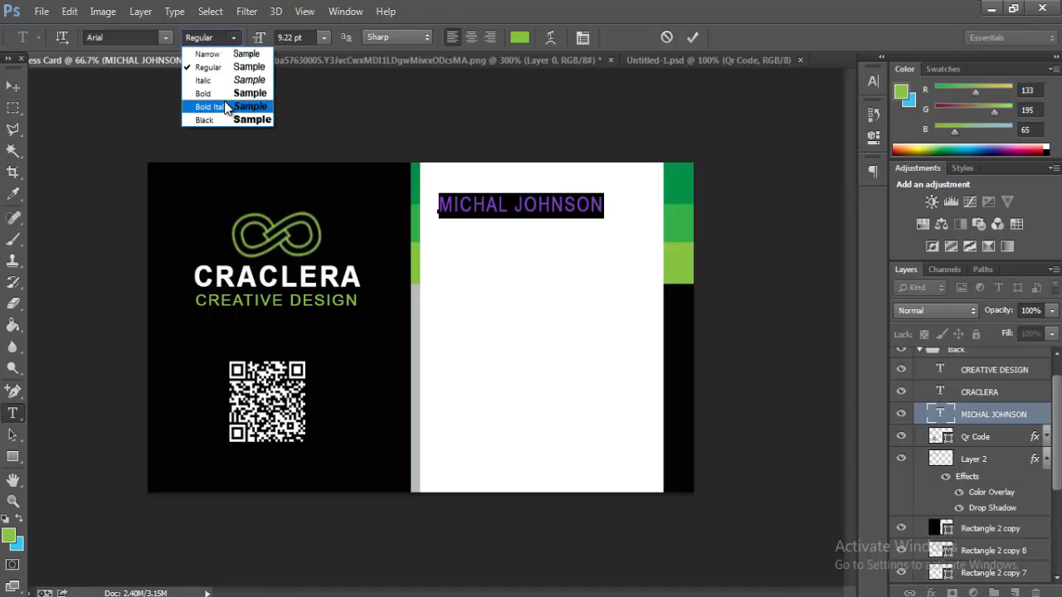
pyautogui.click(207, 91)
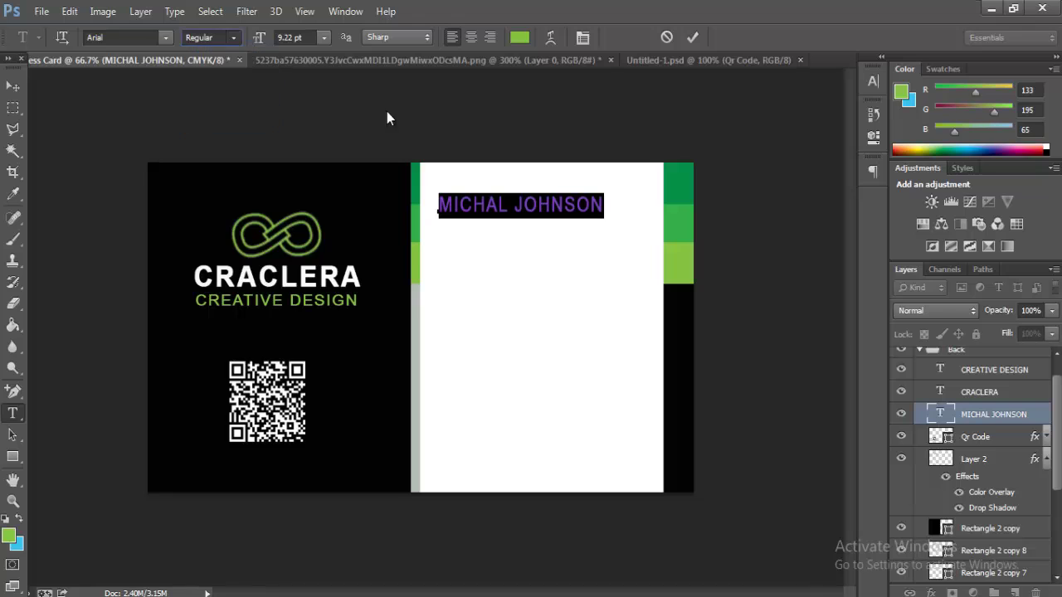
pyautogui.click(583, 37)
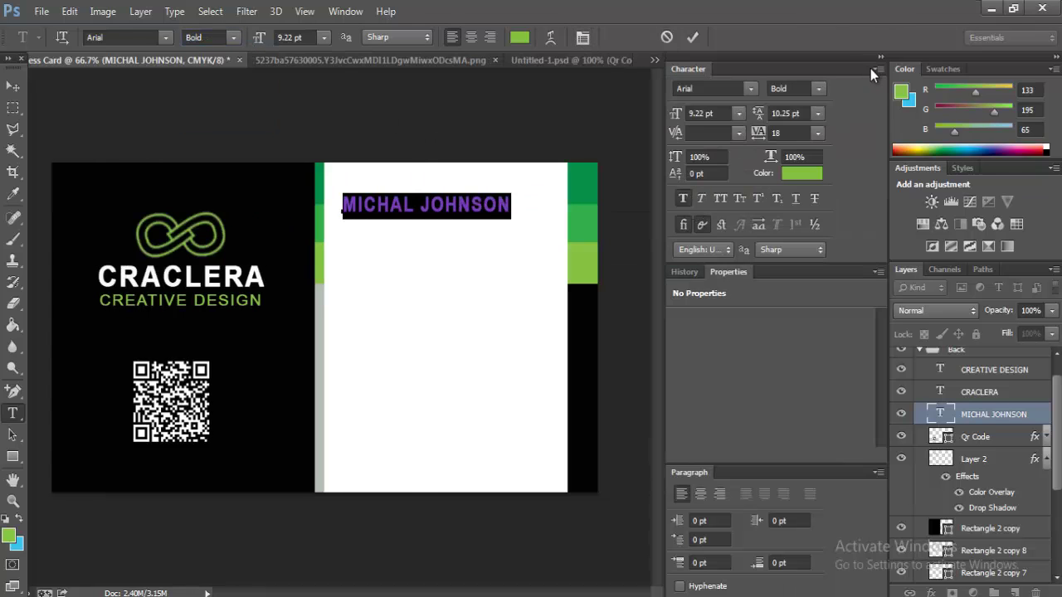
pyautogui.click(883, 58)
pyautogui.click(487, 206)
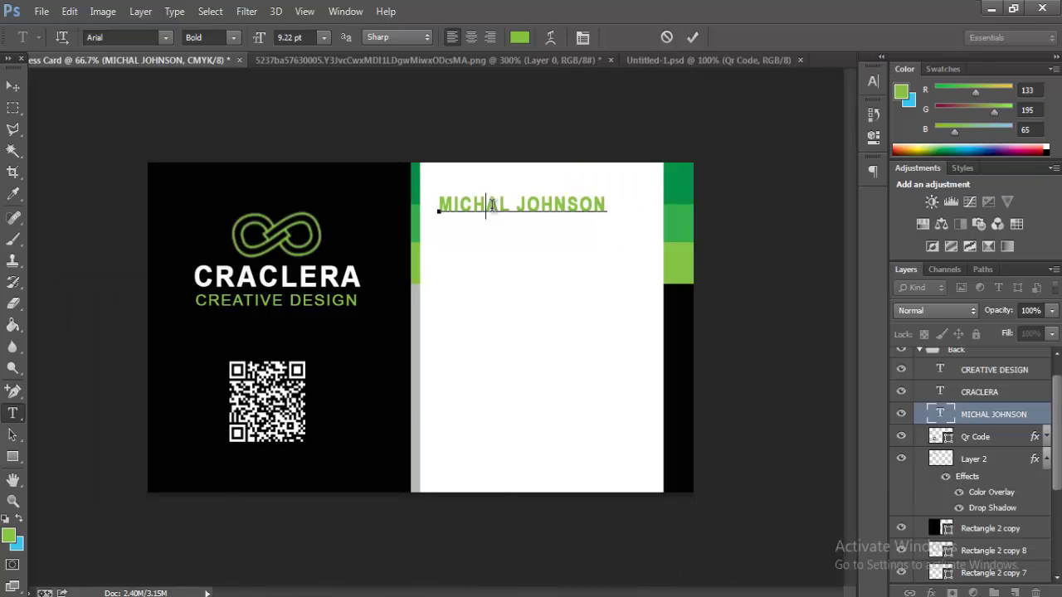
# Step: Free-transform the name to about 102% width and commit
pyautogui.click(579, 204)
pyautogui.click(69, 11)
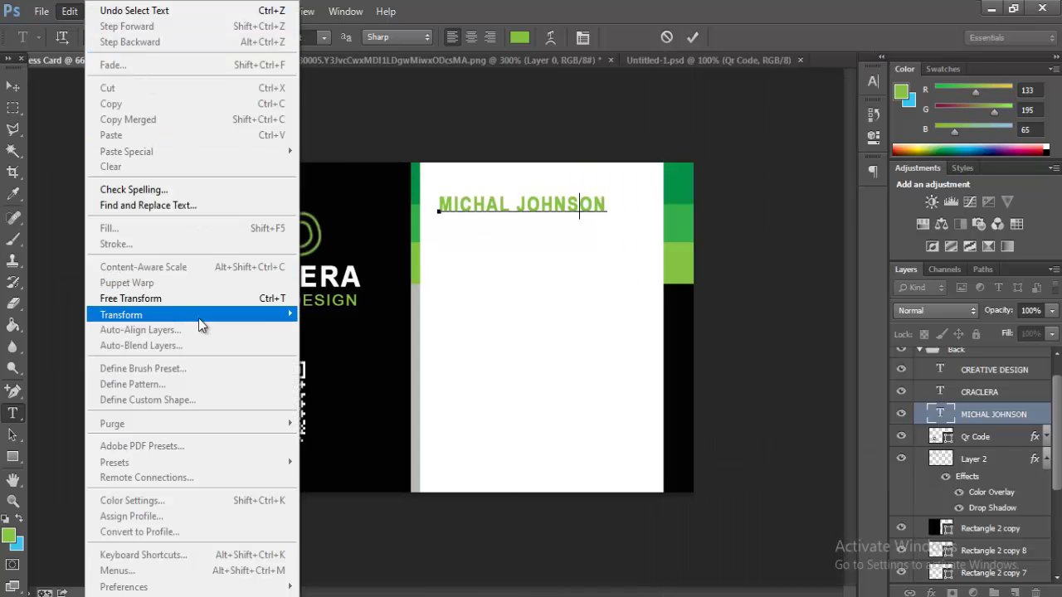
pyautogui.click(199, 298)
pyautogui.moveTo(608, 205); pyautogui.dragTo(609, 204)
pyautogui.press('Return')
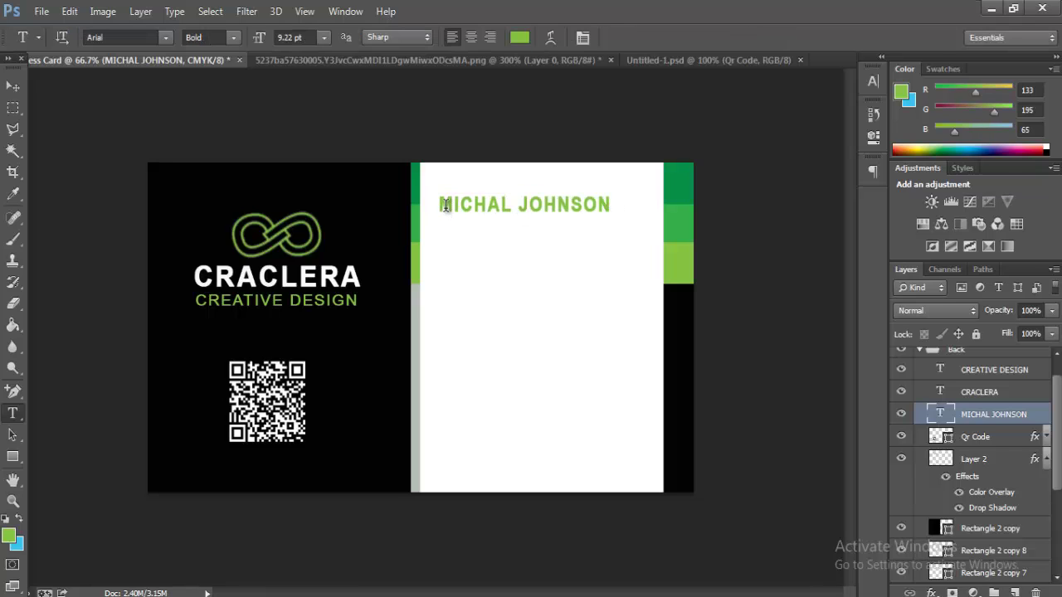
# Step: Colour the first name near-black #050a00 and start a new text line below the name
pyautogui.moveTo(444, 202); pyautogui.dragTo(521, 204)
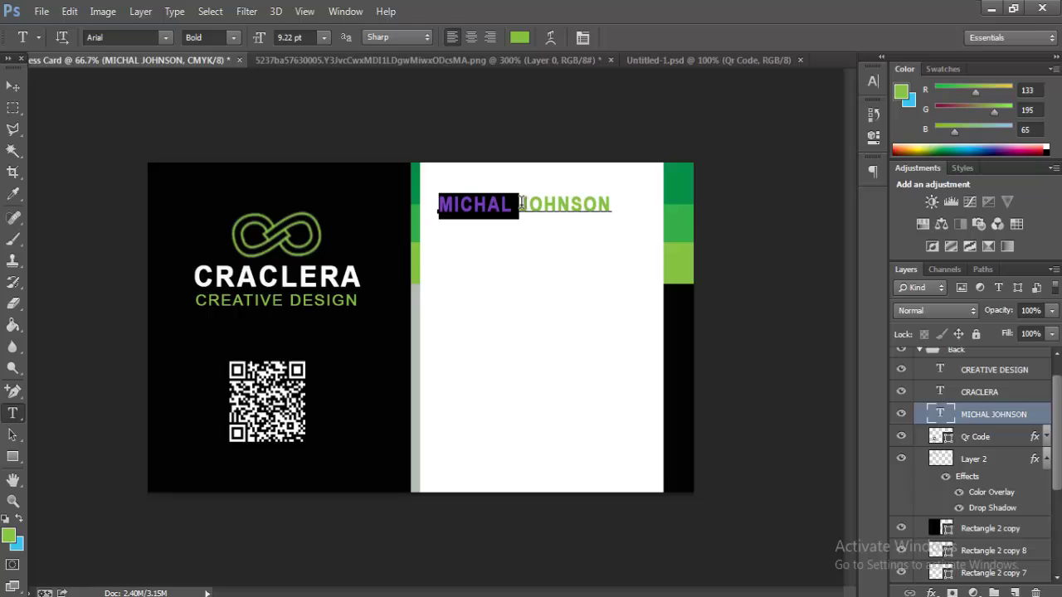
pyautogui.click(14, 539)
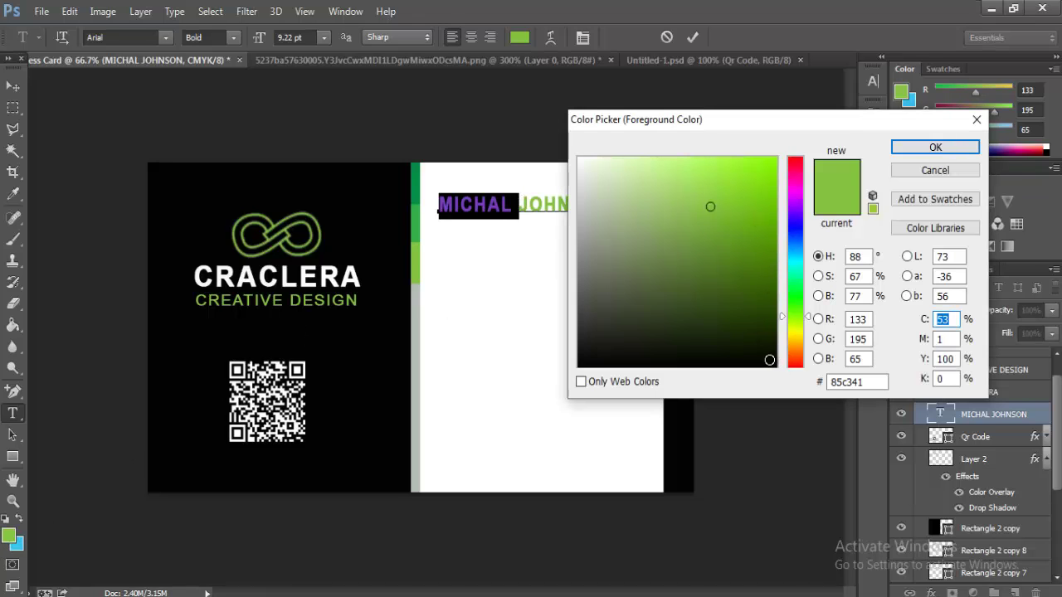
pyautogui.click(767, 360)
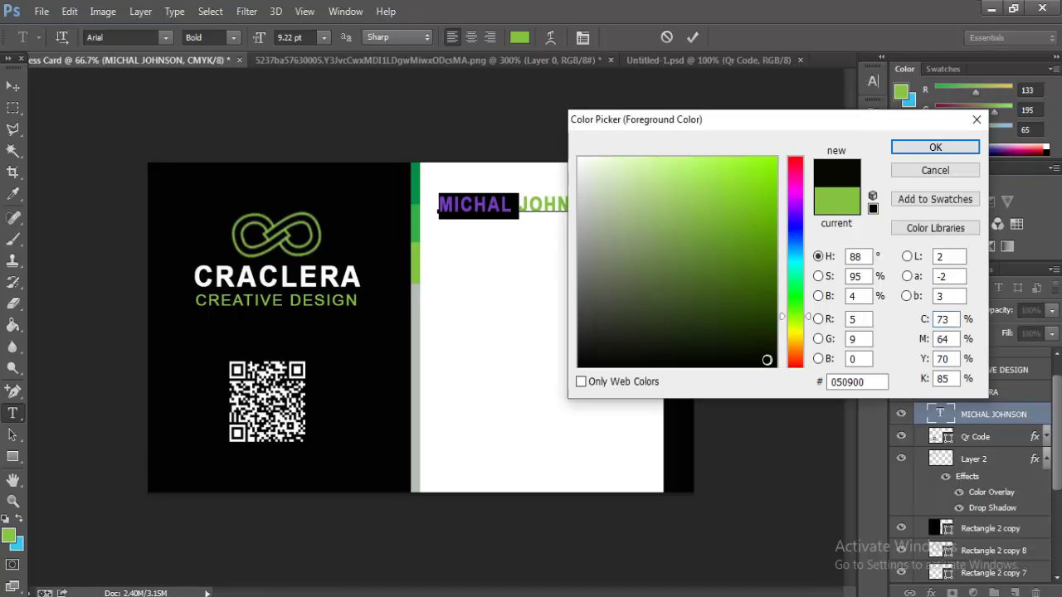
pyautogui.click(934, 146)
pyautogui.click(544, 207)
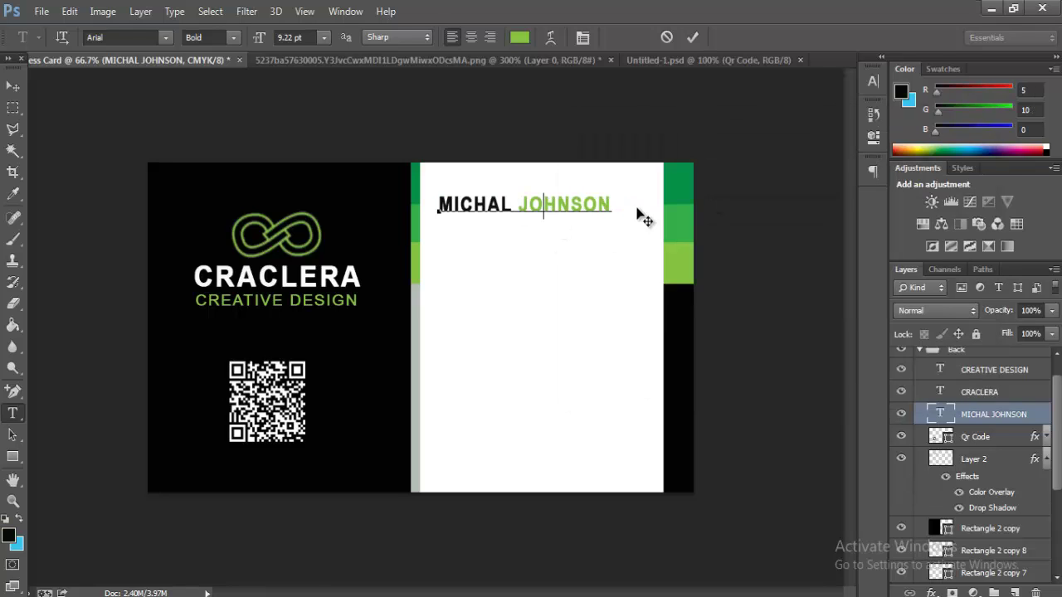
pyautogui.click(691, 38)
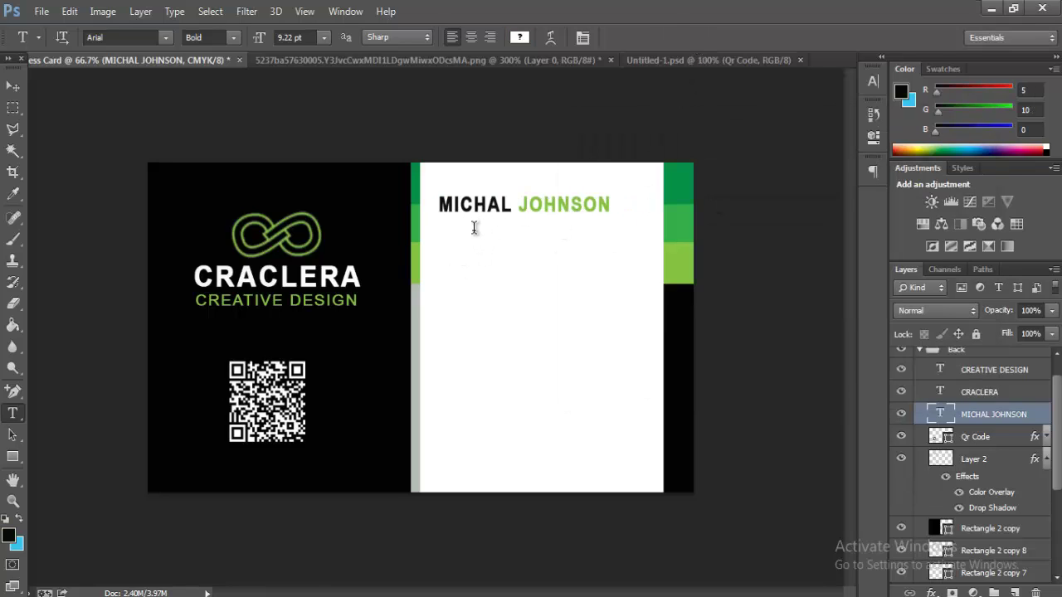
pyautogui.click(474, 228)
pyautogui.click(232, 37)
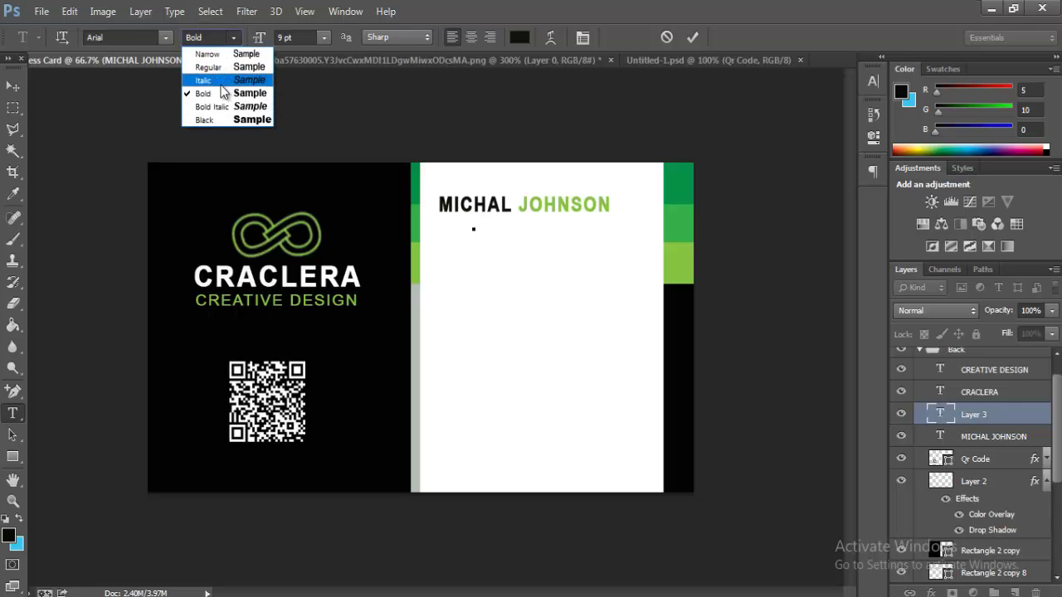
# Step: Add a Regular-style GRAPHIC DESIGNER text line below the name
pyautogui.click(212, 67)
pyautogui.write('GRAPHIC DE')
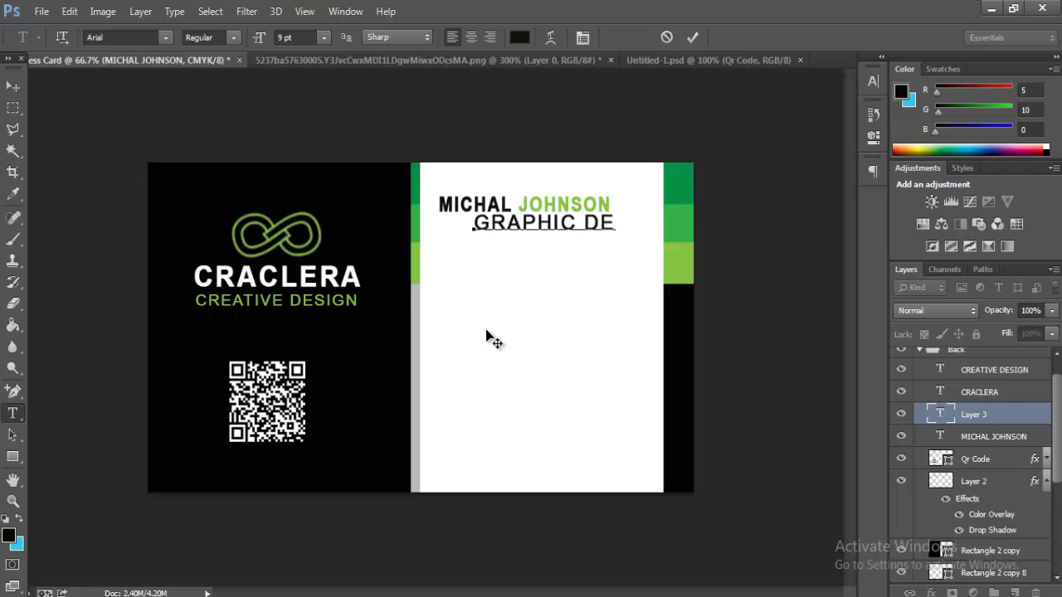
pyautogui.write('SIGNER')
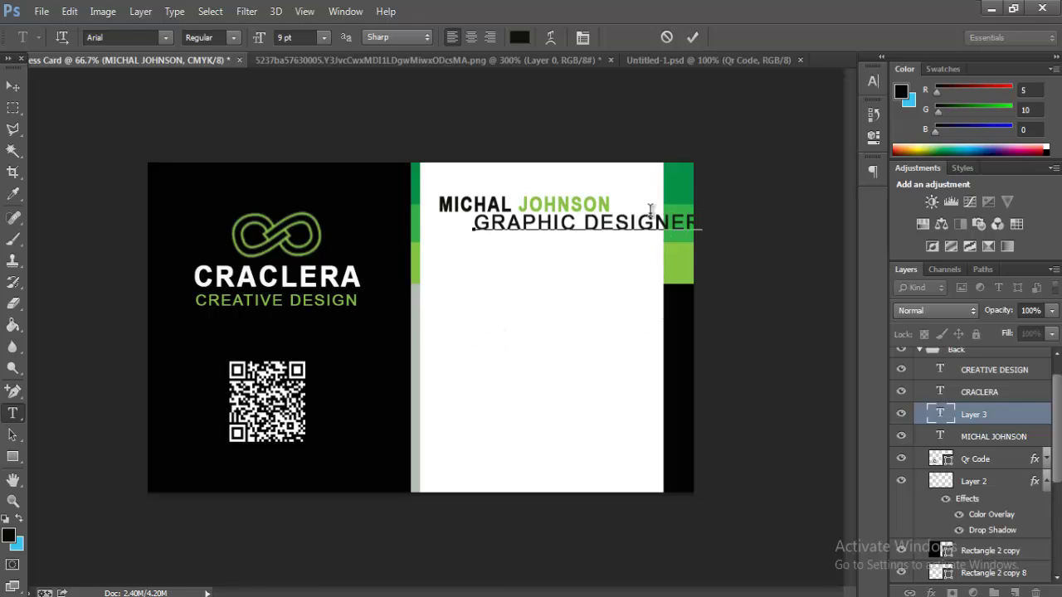
pyautogui.moveTo(687, 218); pyautogui.dragTo(338, 213)
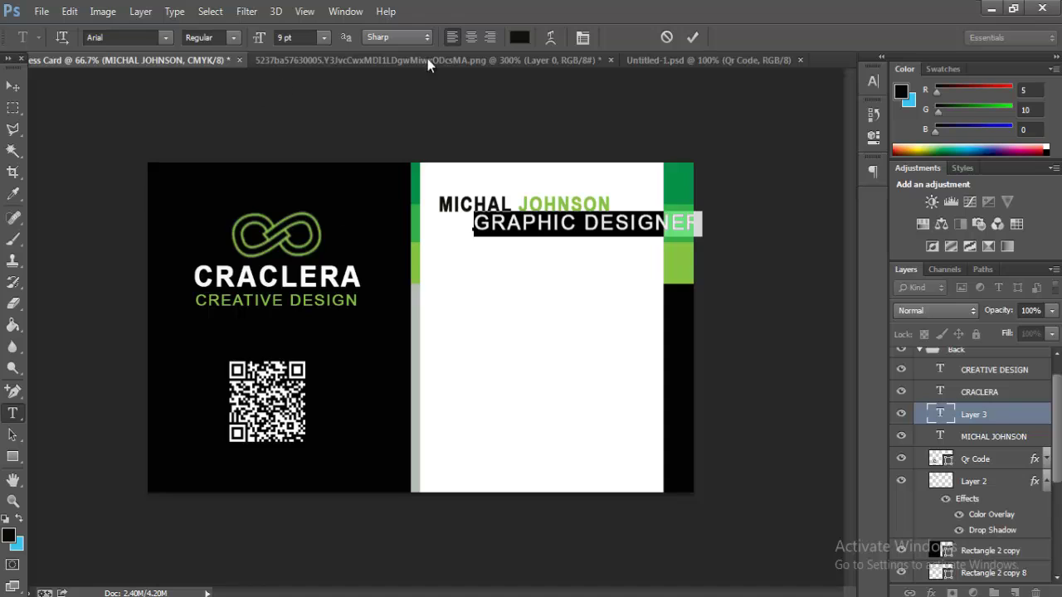
pyautogui.click(582, 37)
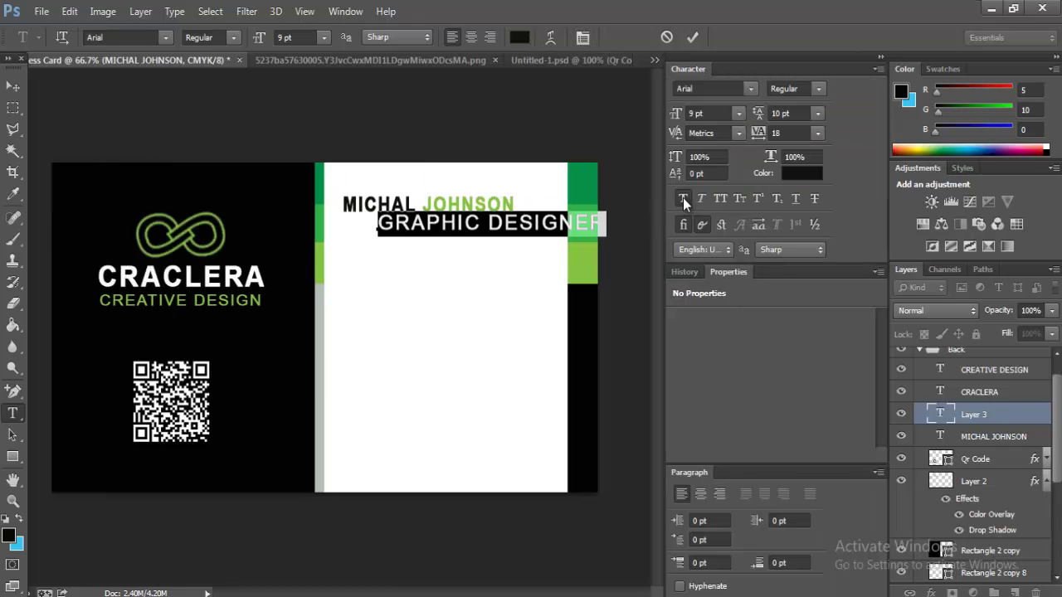
pyautogui.click(881, 56)
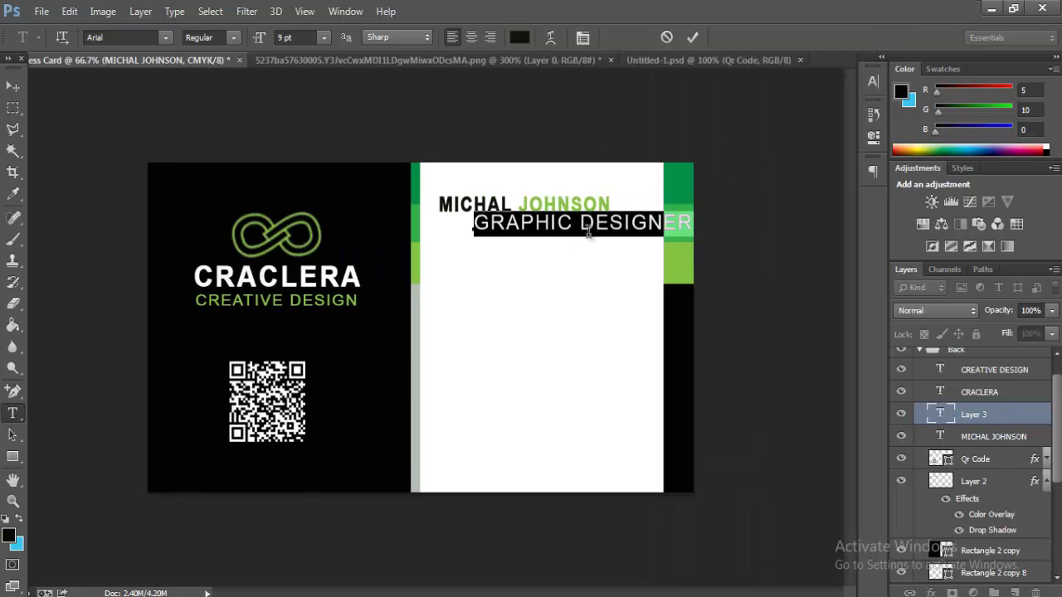
pyautogui.click(69, 10)
pyautogui.click(249, 298)
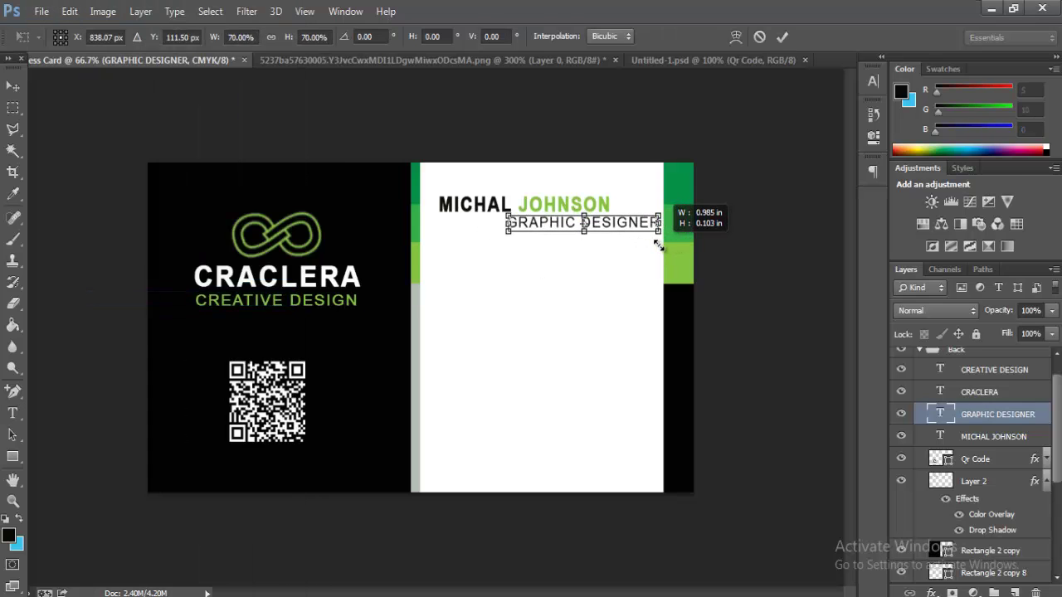
# Step: Scale the GRAPHIC DESIGNER line down beneath the name's left edge and commit it
pyautogui.moveTo(690, 238)
pyautogui.mouseDown()
pyautogui.moveTo(578, 236)
pyautogui.moveTo(609, 217)
pyautogui.mouseUp()
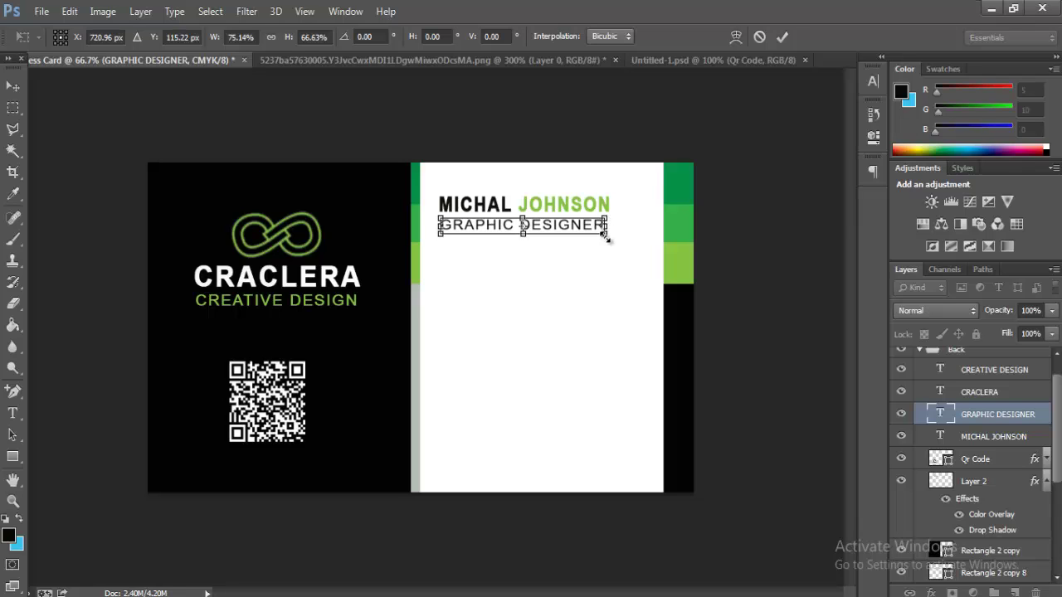
pyautogui.moveTo(605, 237)
pyautogui.mouseDown()
pyautogui.moveTo(558, 229)
pyautogui.moveTo(579, 234)
pyautogui.mouseUp()
pyautogui.press('Return')
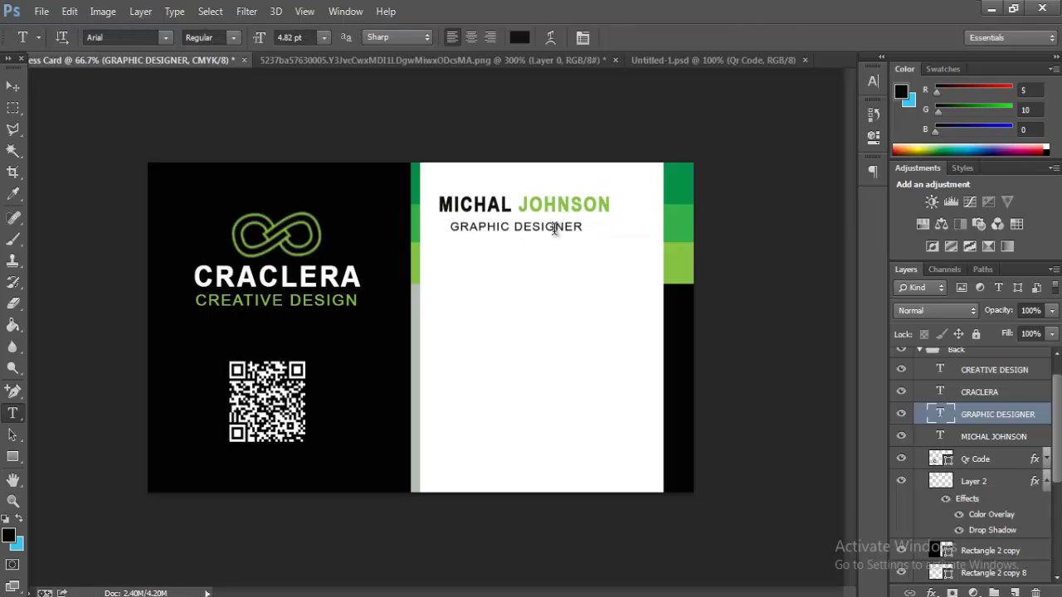
pyautogui.click(554, 230)
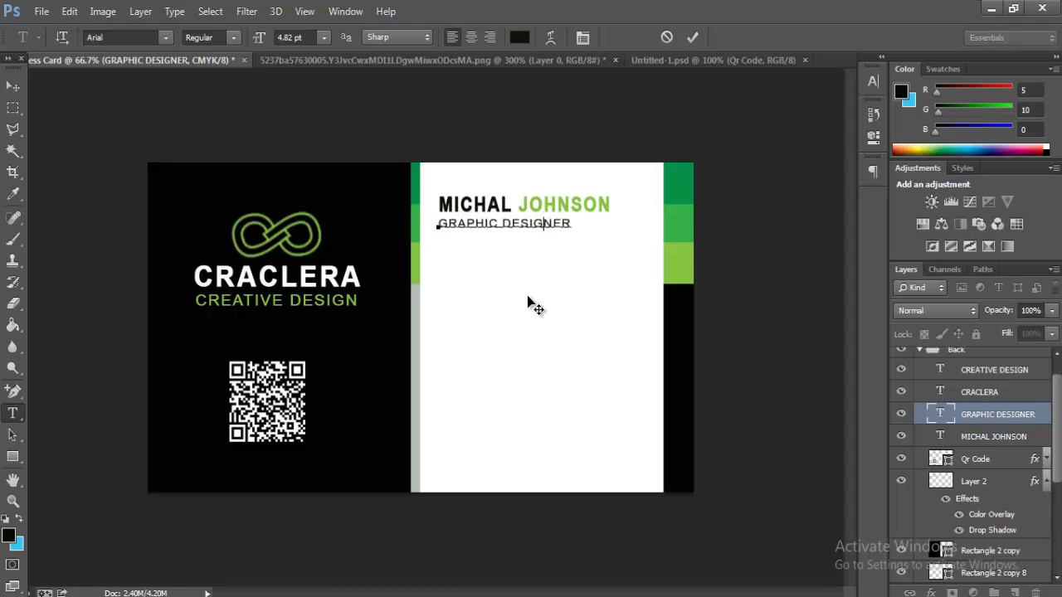
pyautogui.click(11, 88)
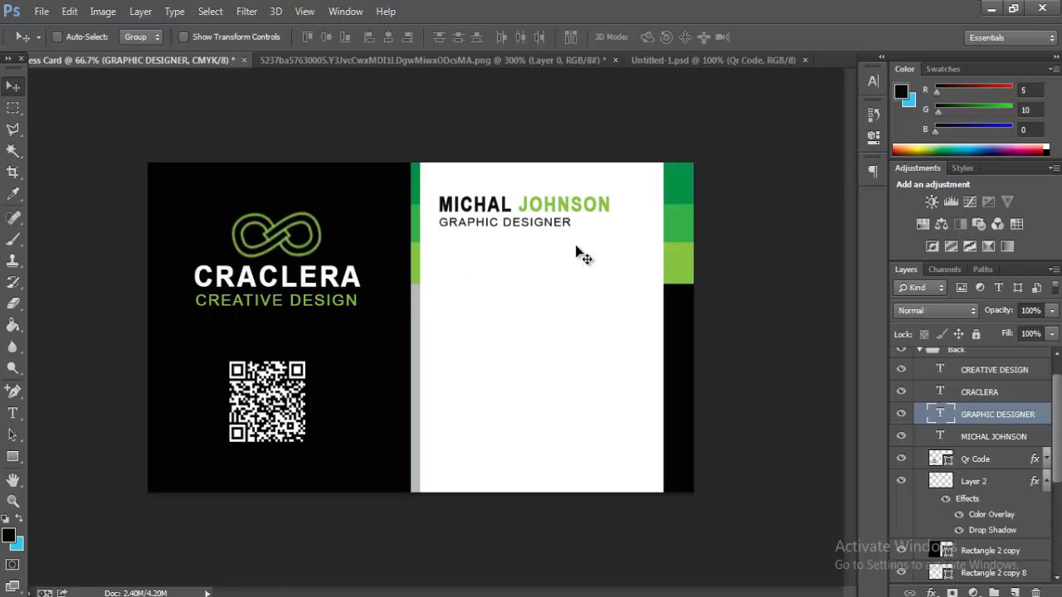
# Step: Try making the title slightly taller, then undo that resize
pyautogui.hotkey('ctrl', 't')
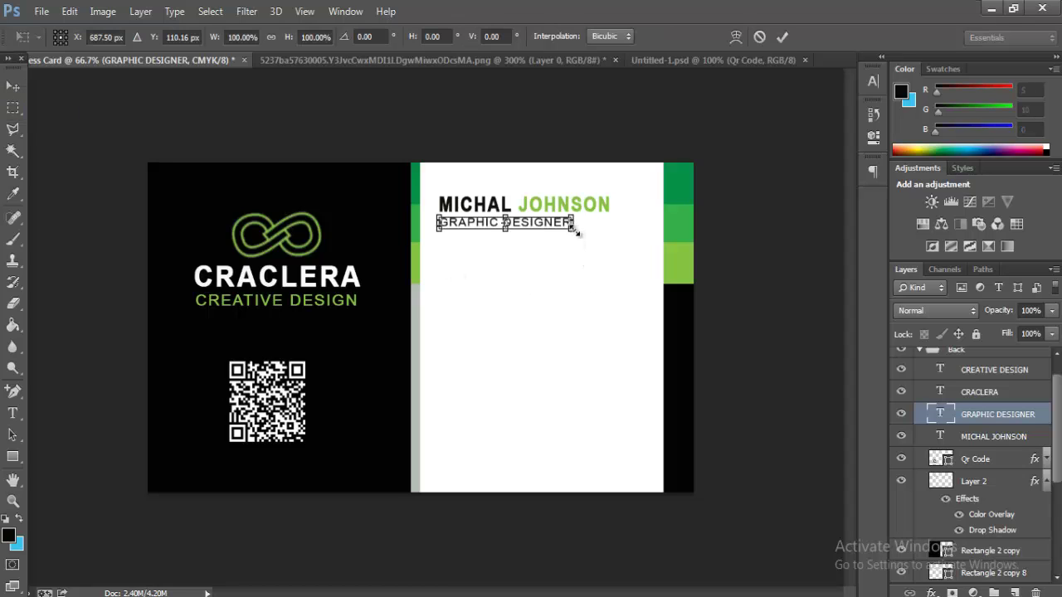
pyautogui.moveTo(575, 233); pyautogui.dragTo(577, 235)
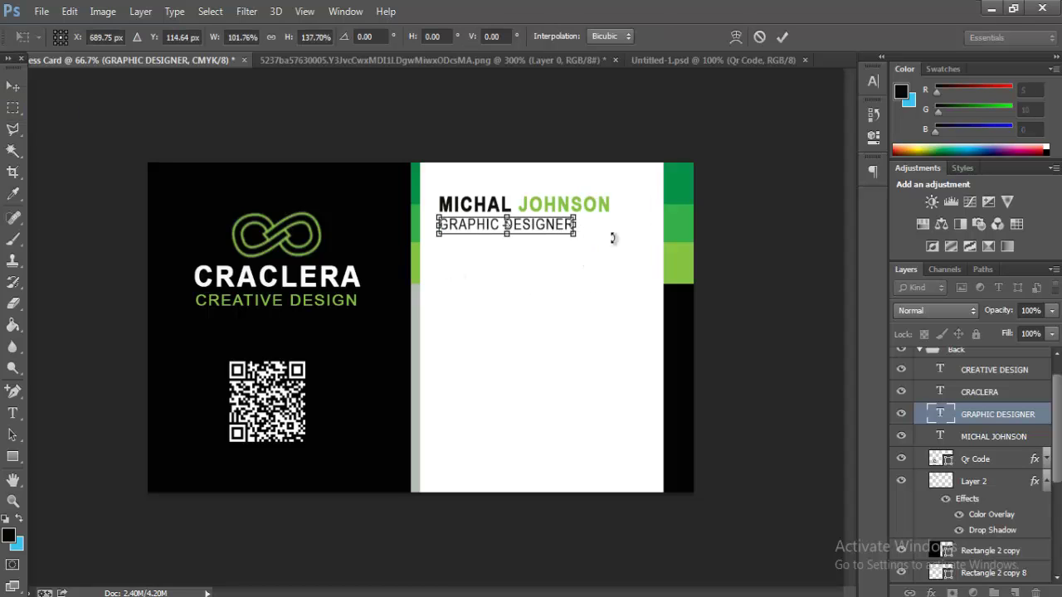
pyautogui.press('Return')
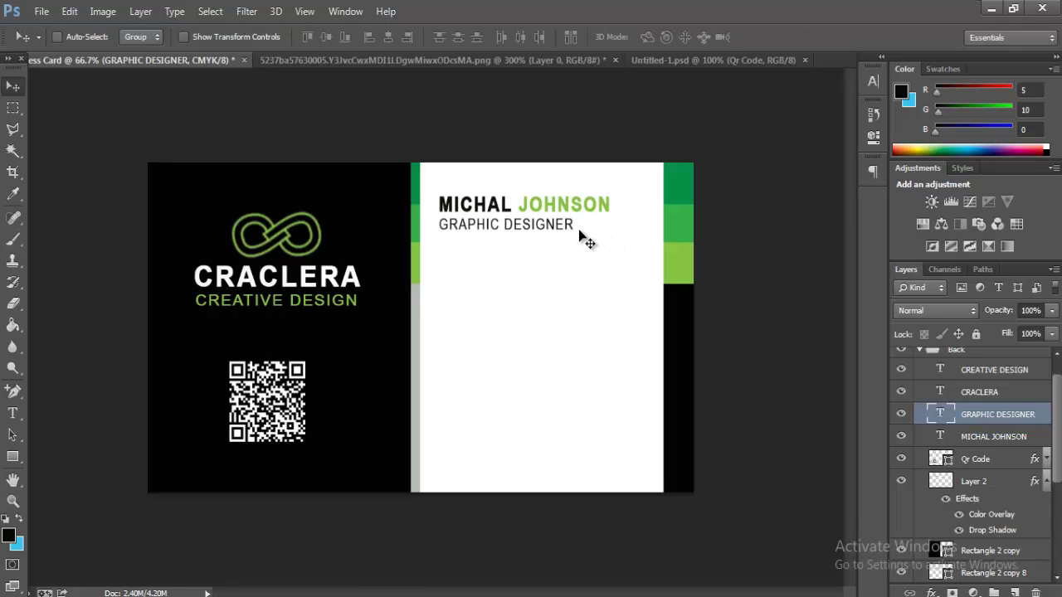
pyautogui.hotkey('ctrl', 'z')
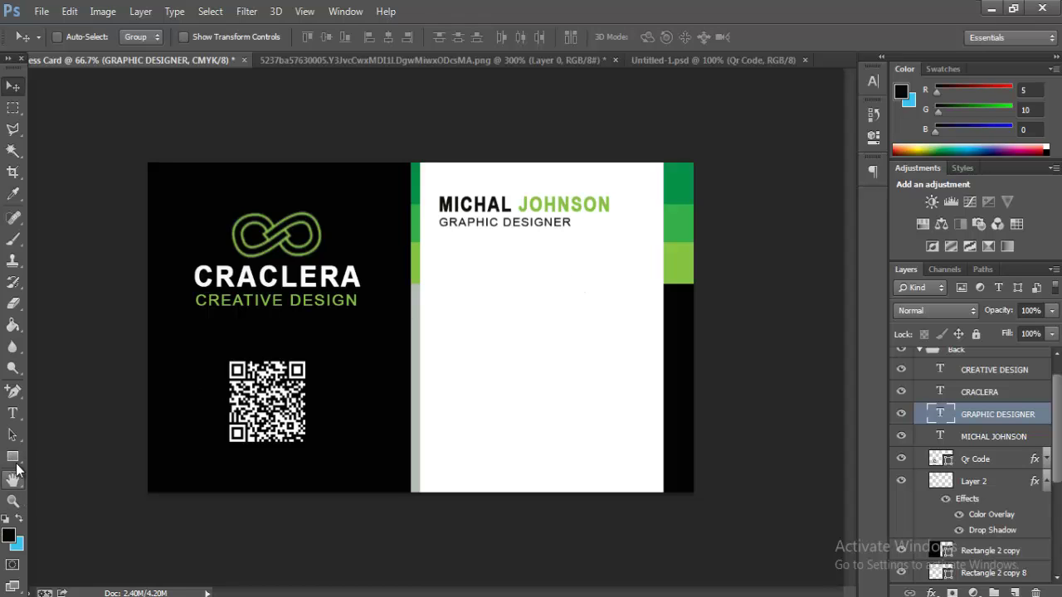
# Step: Keep DESIGNER black and colour GRAPHIC with the green sampled from the surname
pyautogui.click(13, 413)
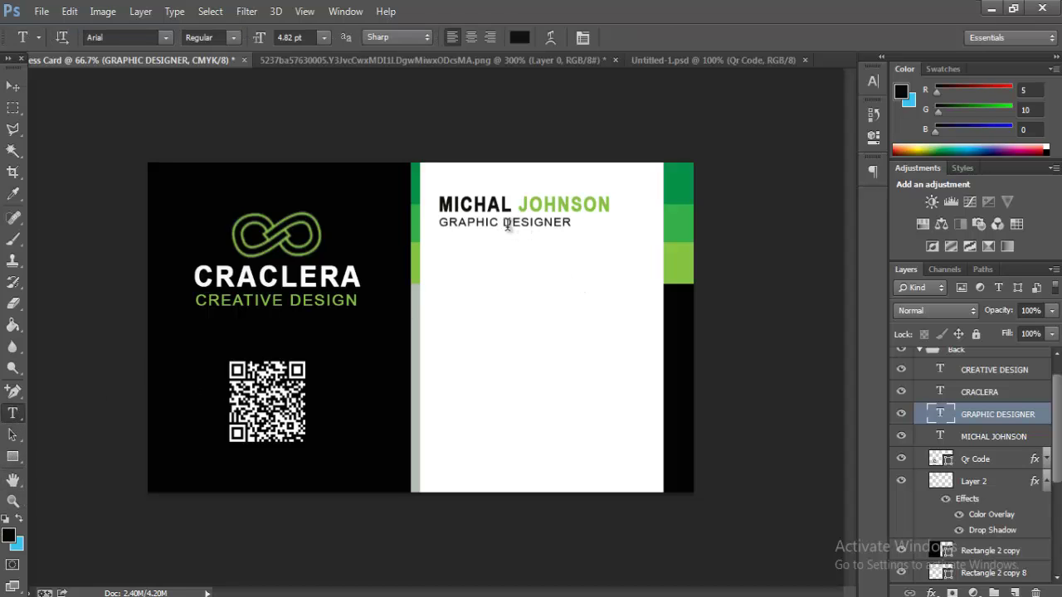
pyautogui.moveTo(505, 225); pyautogui.dragTo(624, 229)
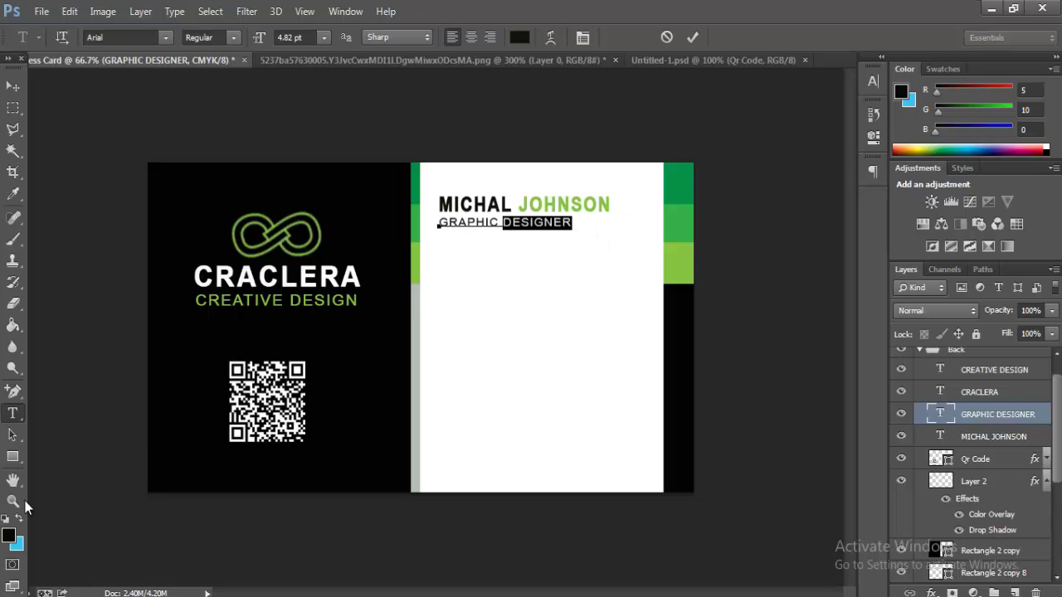
pyautogui.click(10, 535)
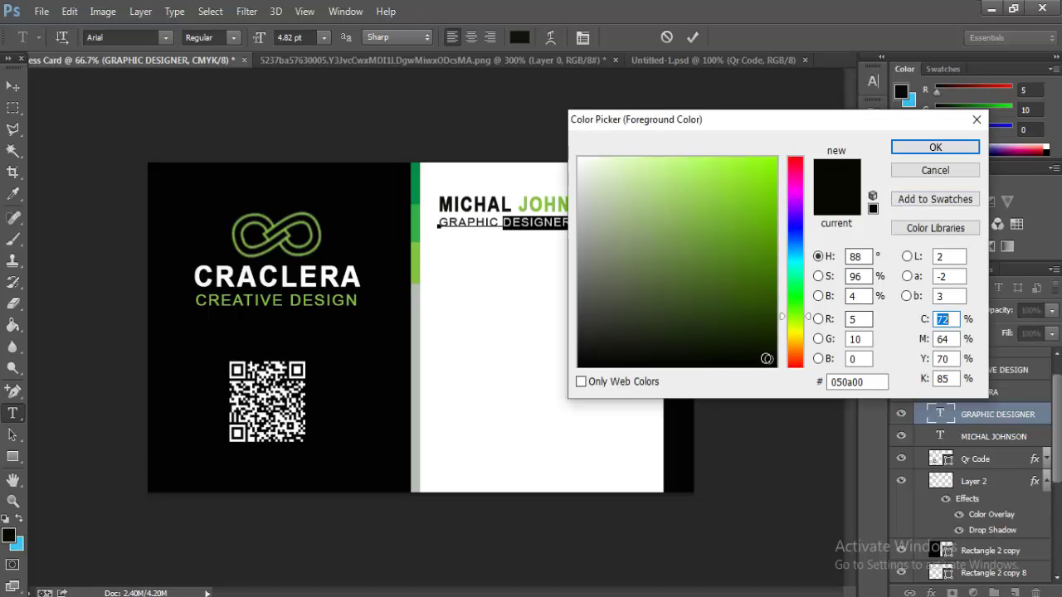
pyautogui.click(935, 148)
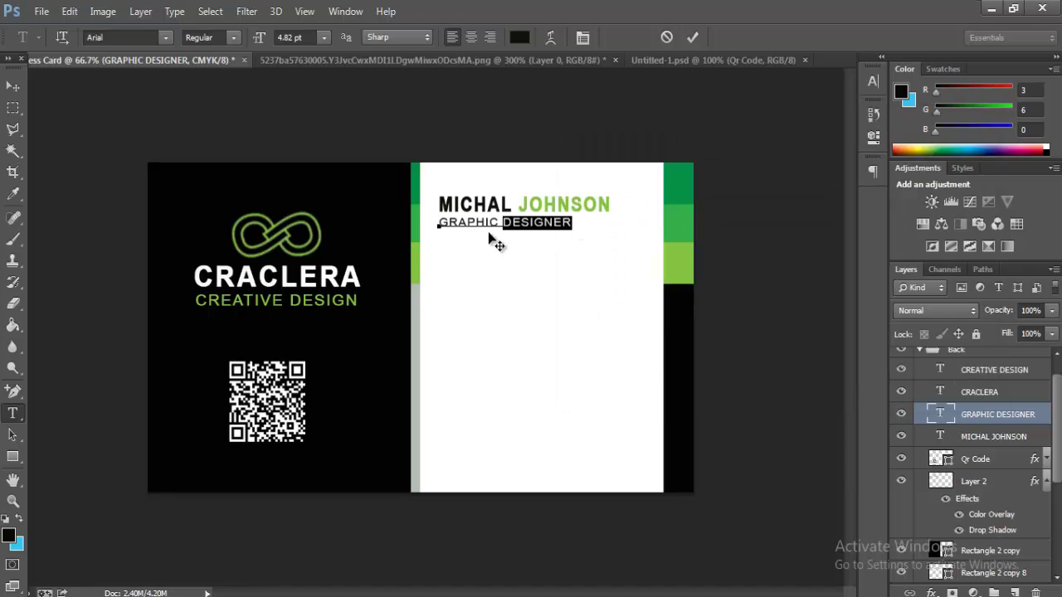
pyautogui.moveTo(502, 226); pyautogui.dragTo(164, 284)
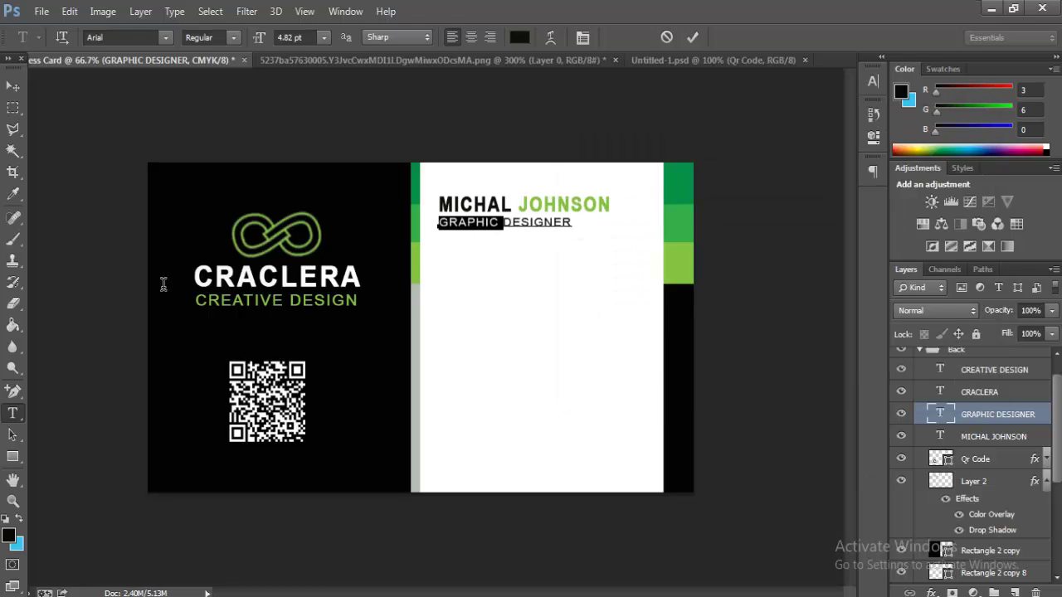
pyautogui.click(10, 544)
pyautogui.click(540, 205)
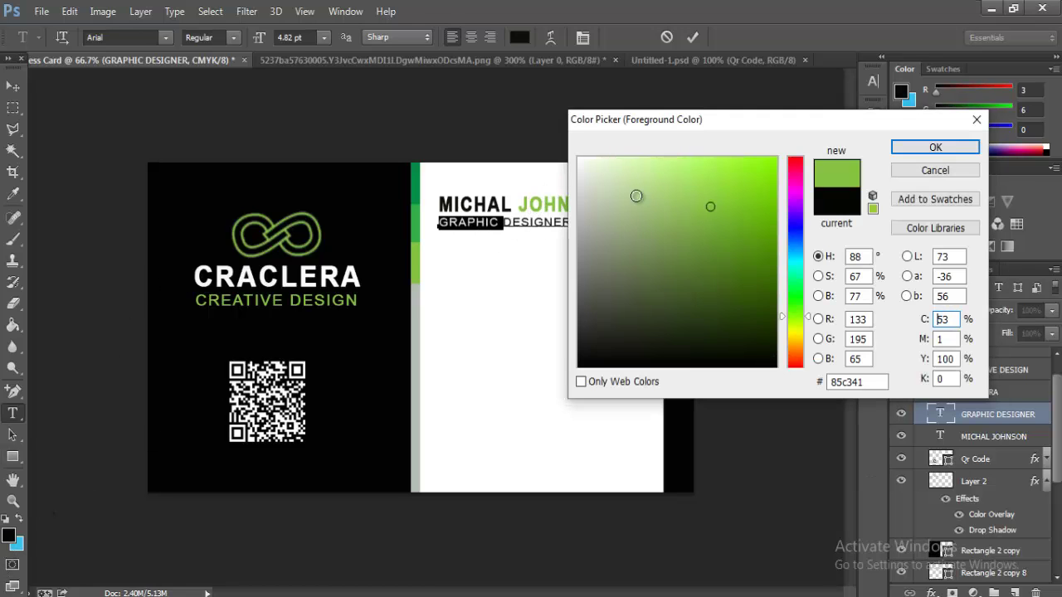
pyautogui.press('Return')
pyautogui.press('Left')
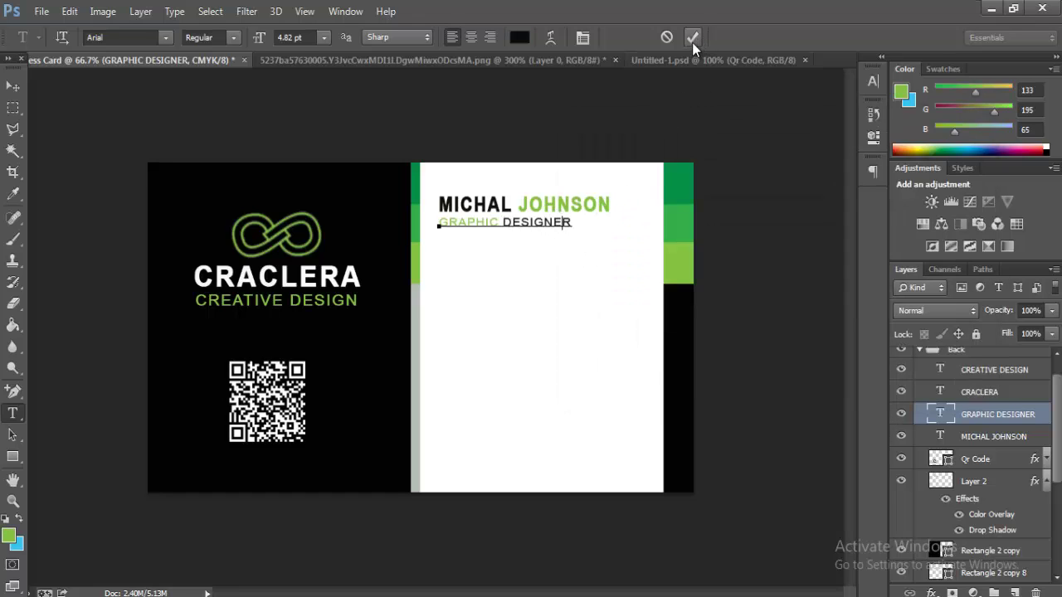
# Step: Make the whole GRAPHIC DESIGNER title Bold and commit the text edit
pyautogui.moveTo(569, 224); pyautogui.dragTo(385, 224)
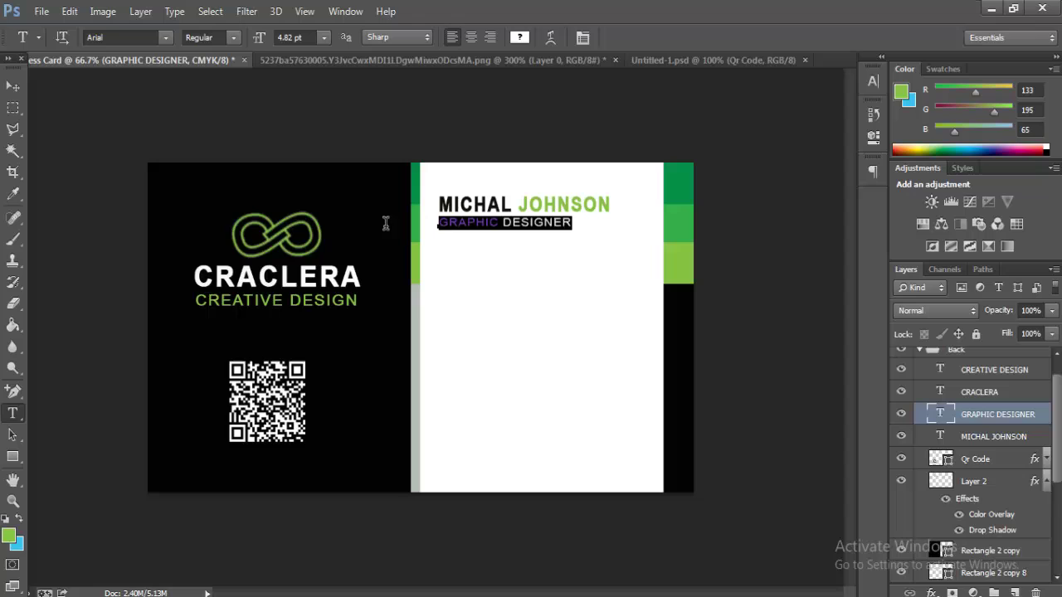
pyautogui.click(234, 37)
pyautogui.click(203, 95)
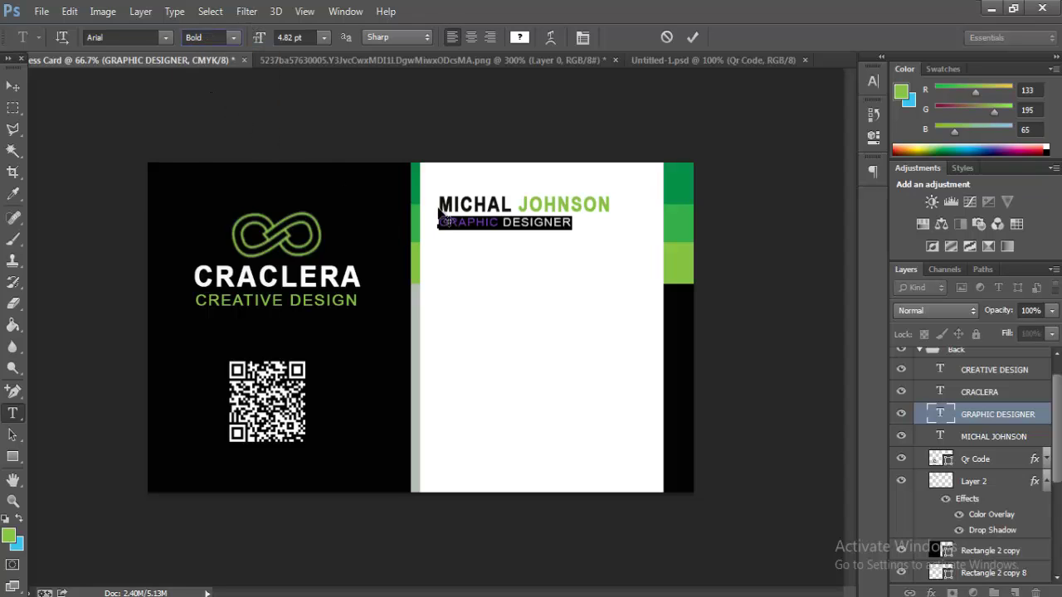
pyautogui.click(553, 222)
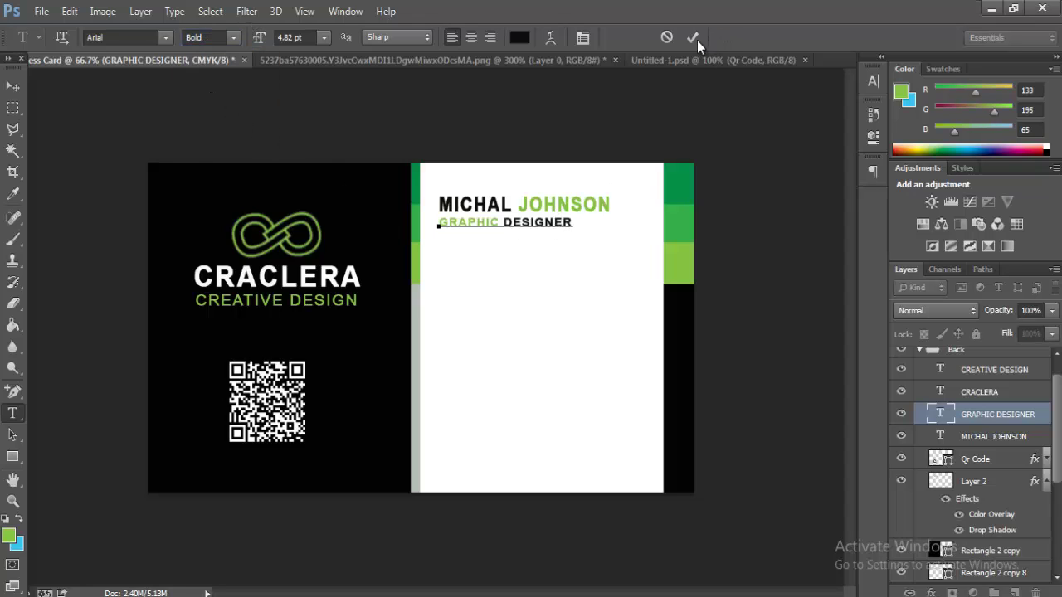
pyautogui.click(692, 36)
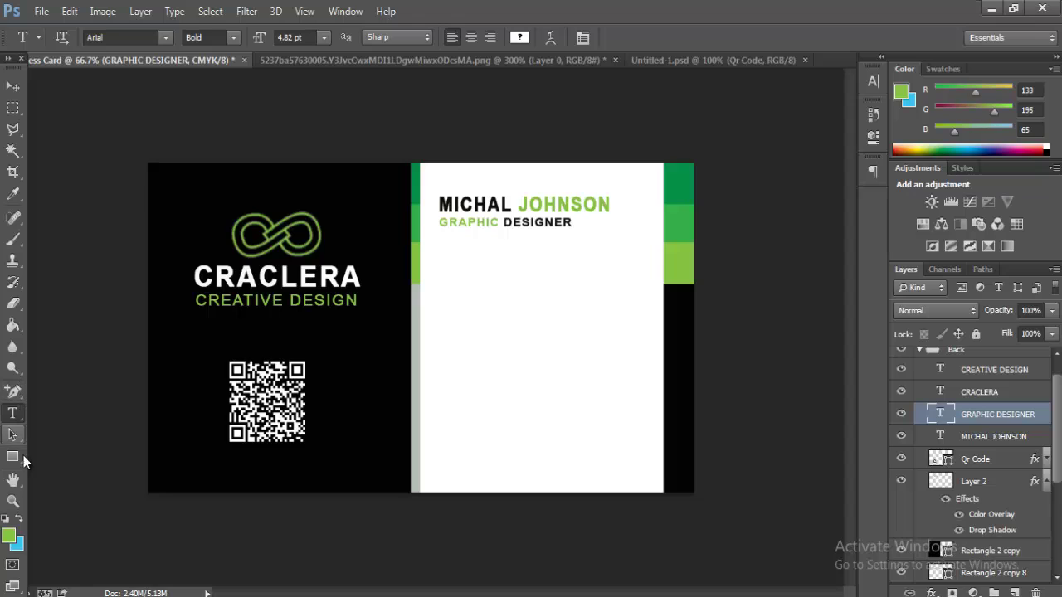
# Step: Draw a 250 px line under GRAPHIC DESIGNER and recolour it near-black (#060a01)
pyautogui.rightClick(14, 457)
pyautogui.click(83, 529)
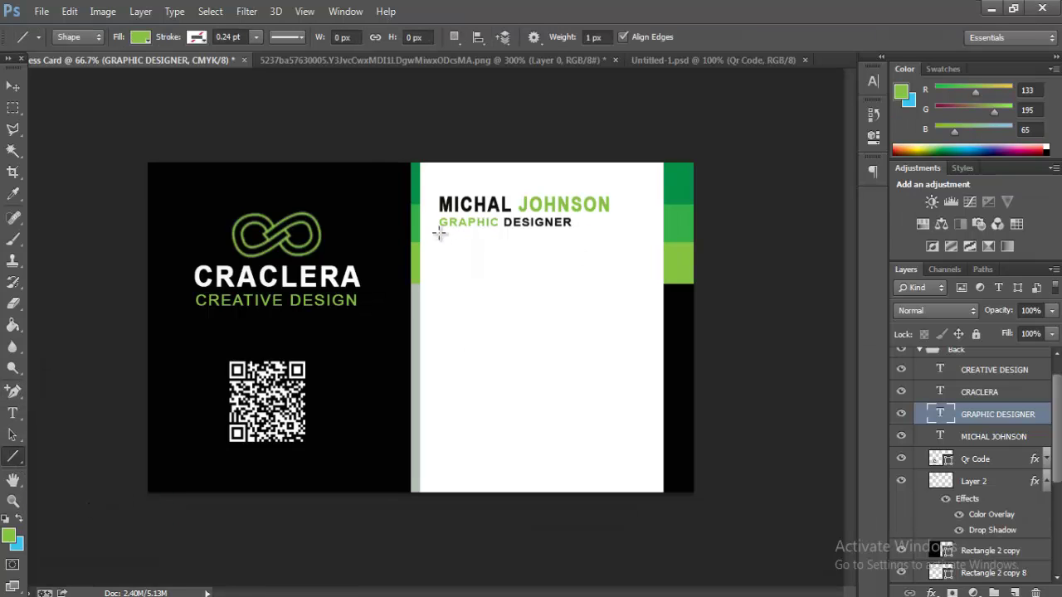
pyautogui.moveTo(446, 232); pyautogui.dragTo(573, 232)
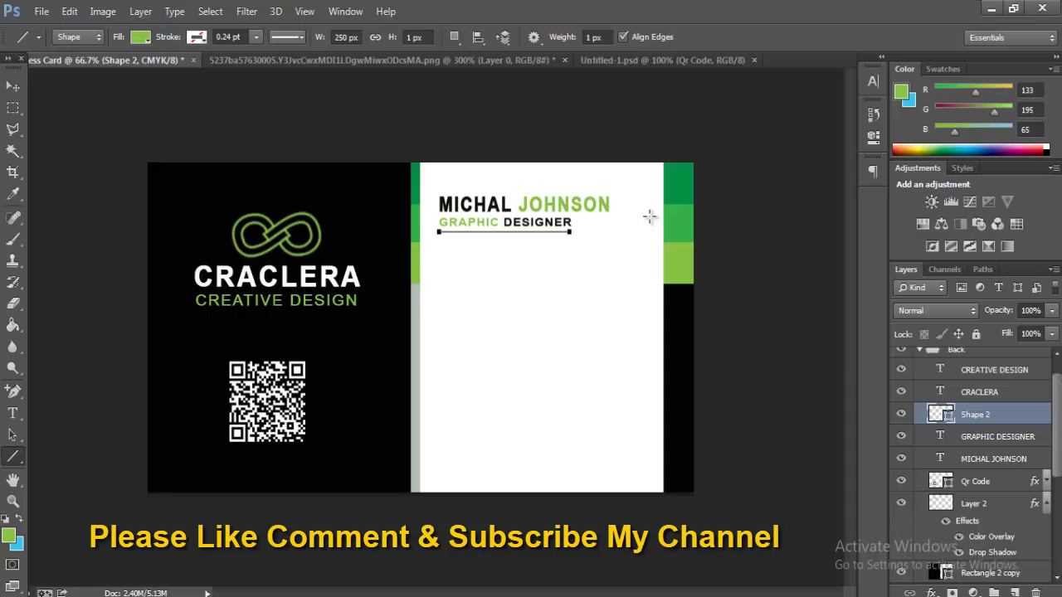
pyautogui.press('Return')
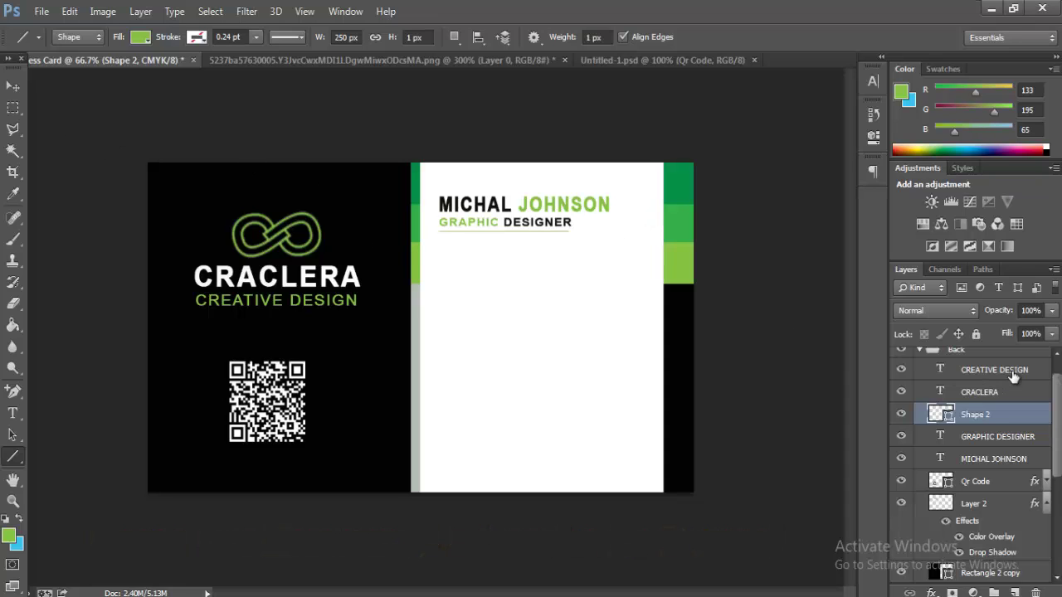
pyautogui.doubleClick(946, 415)
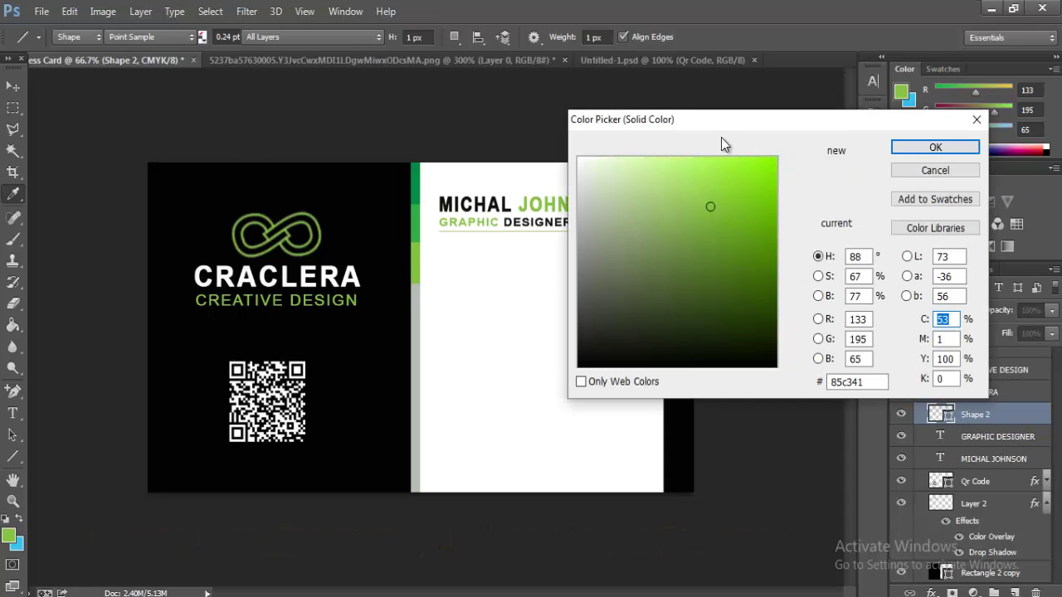
pyautogui.click(762, 356)
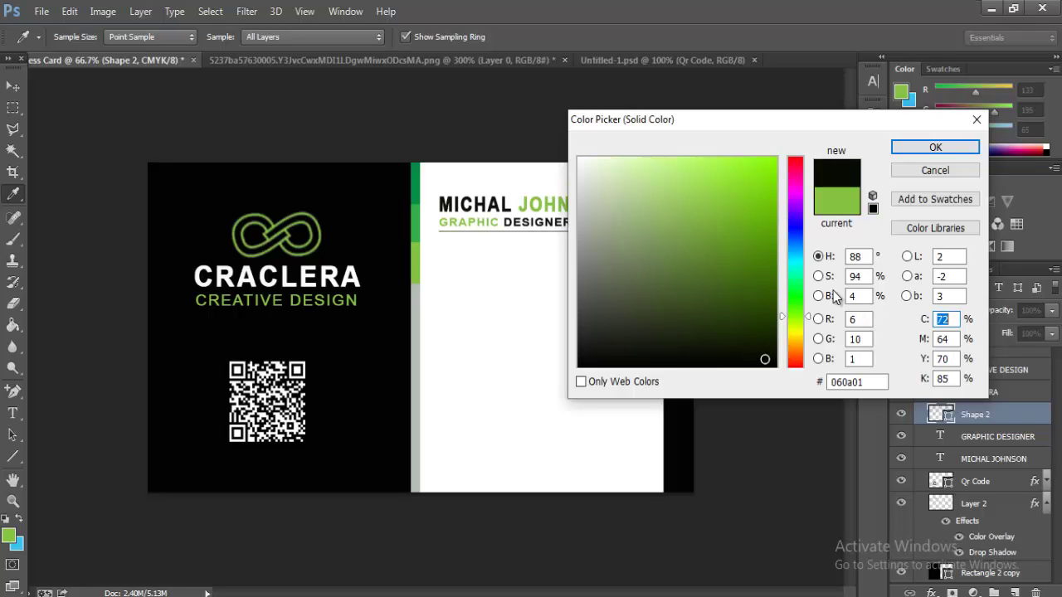
pyautogui.click(934, 146)
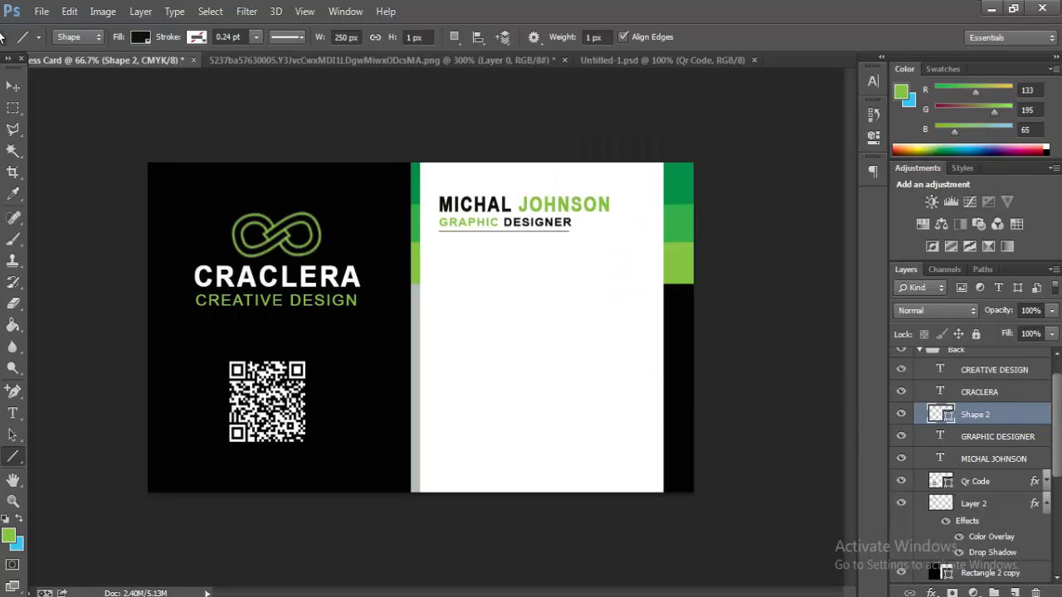
pyautogui.click(13, 88)
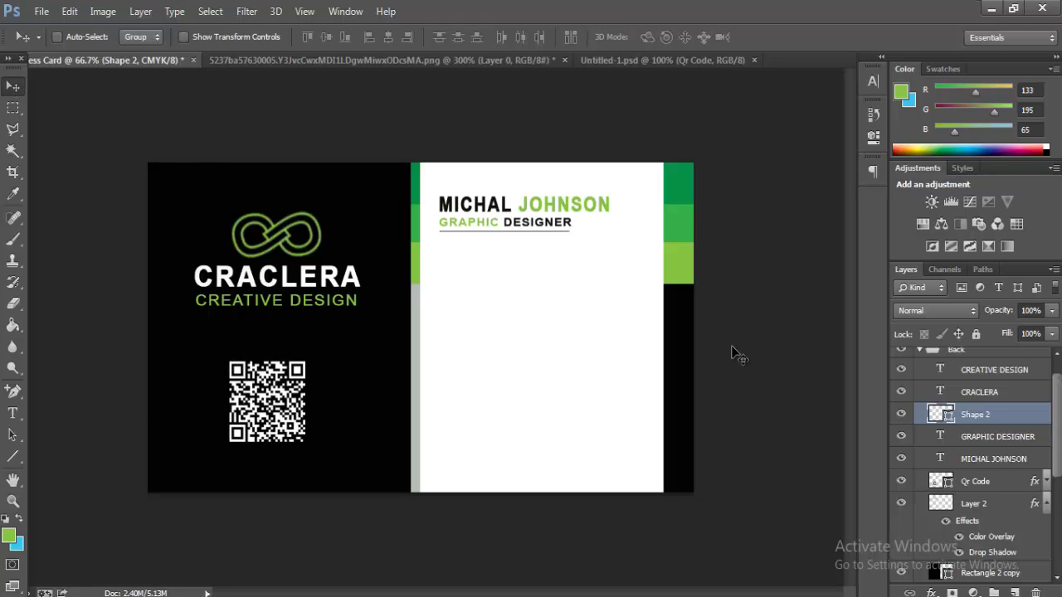
# Step: Type the two-line street address ending in Singapore-1111 below the title
pyautogui.click(13, 416)
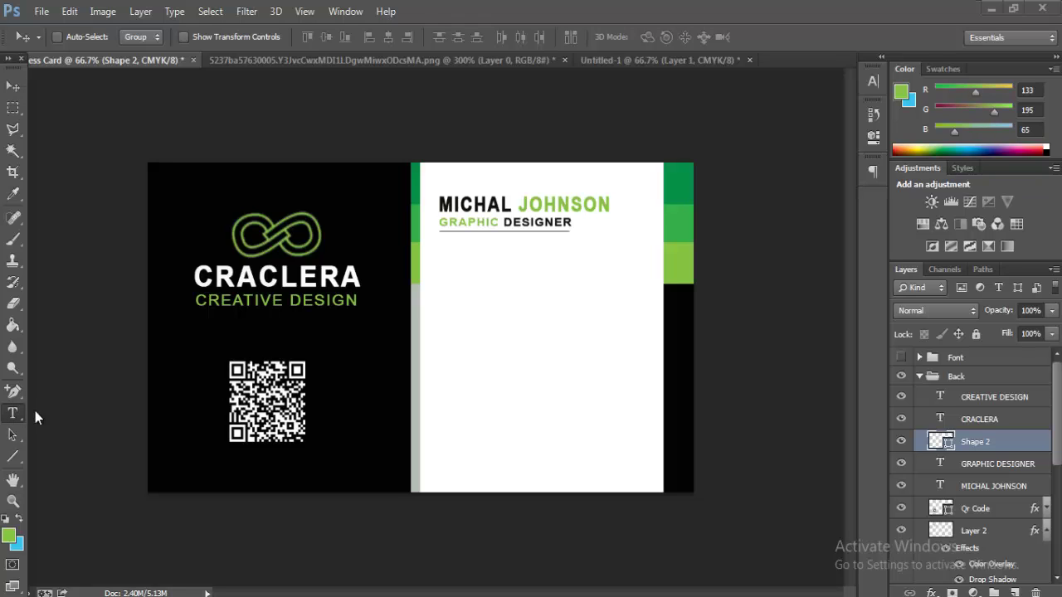
pyautogui.rightClick(12, 413)
pyautogui.click(91, 406)
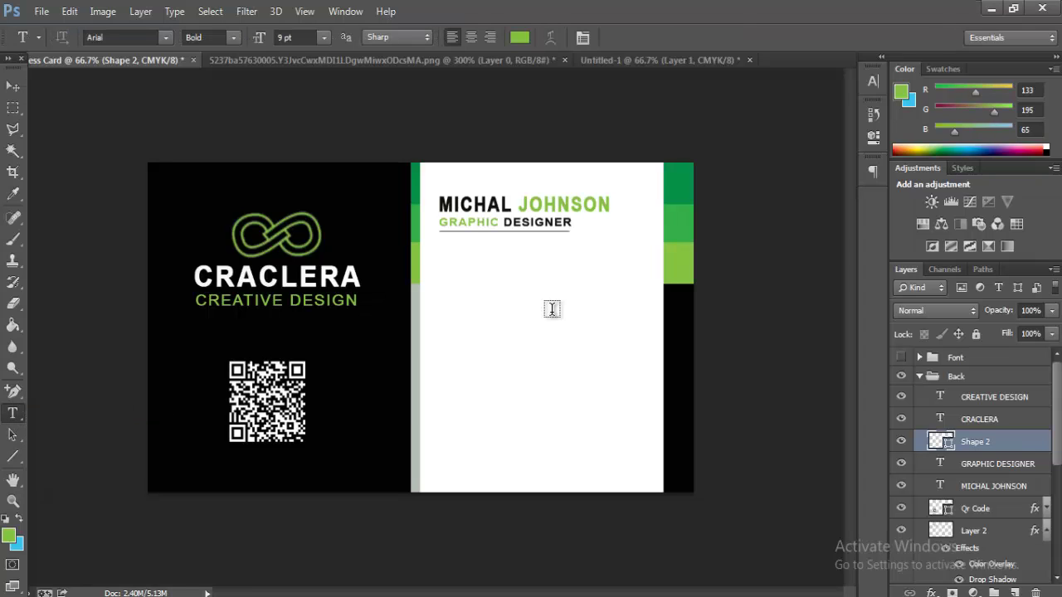
pyautogui.click(449, 283)
pyautogui.write('y')
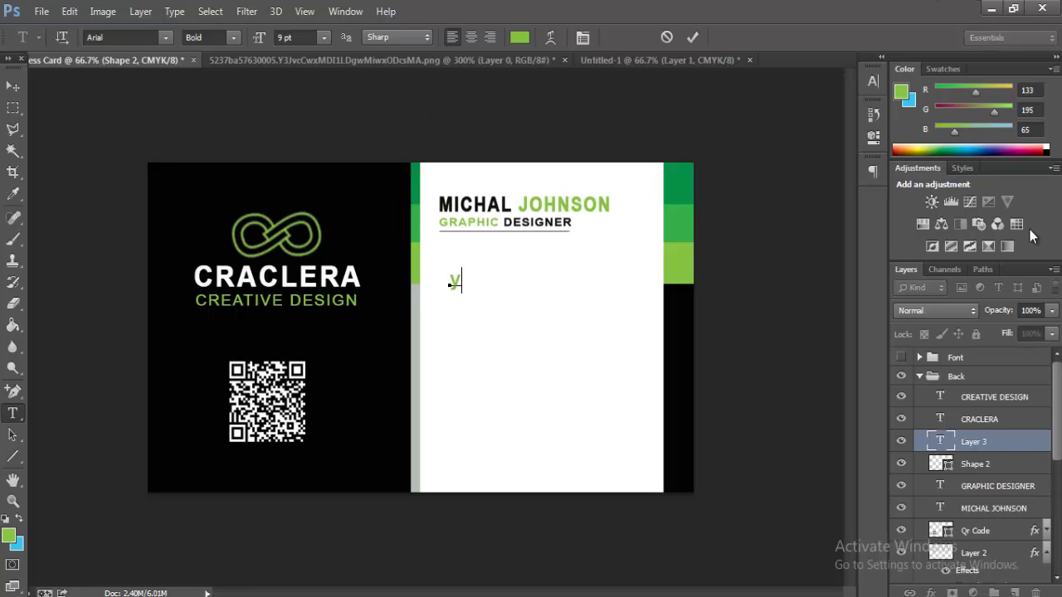
pyautogui.write('OU')
pyautogui.write('Your S')
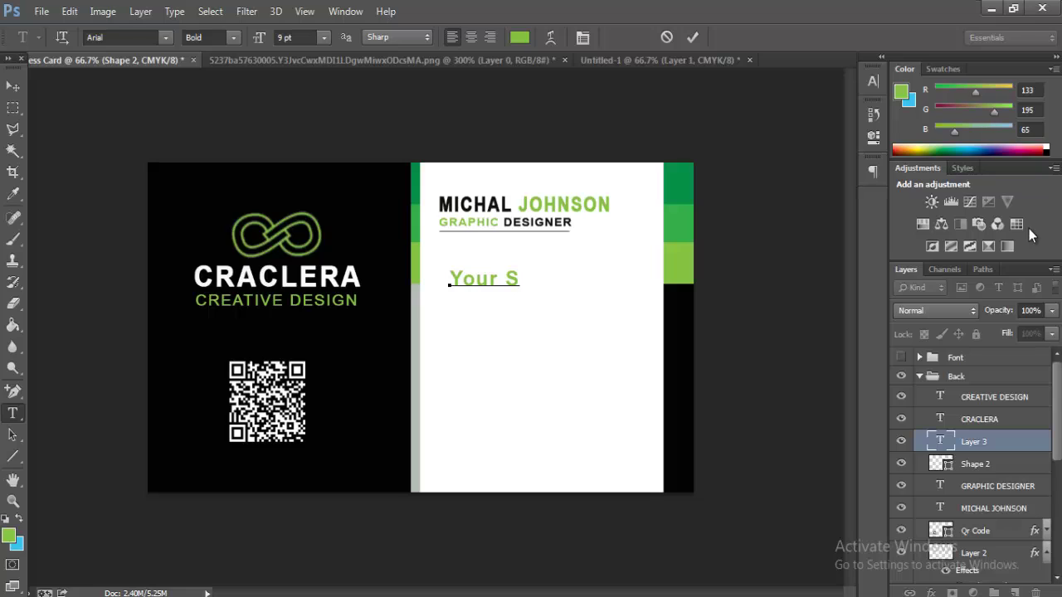
pyautogui.write('eet Address')
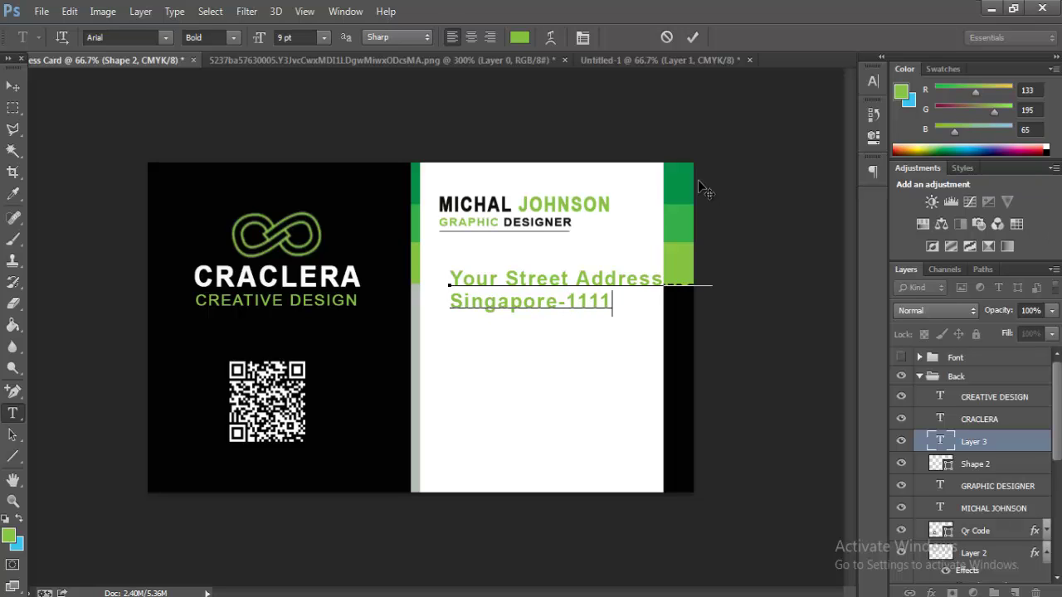
# Step: Free Transform the address text down to about 68% and position it below the title
pyautogui.click(69, 12)
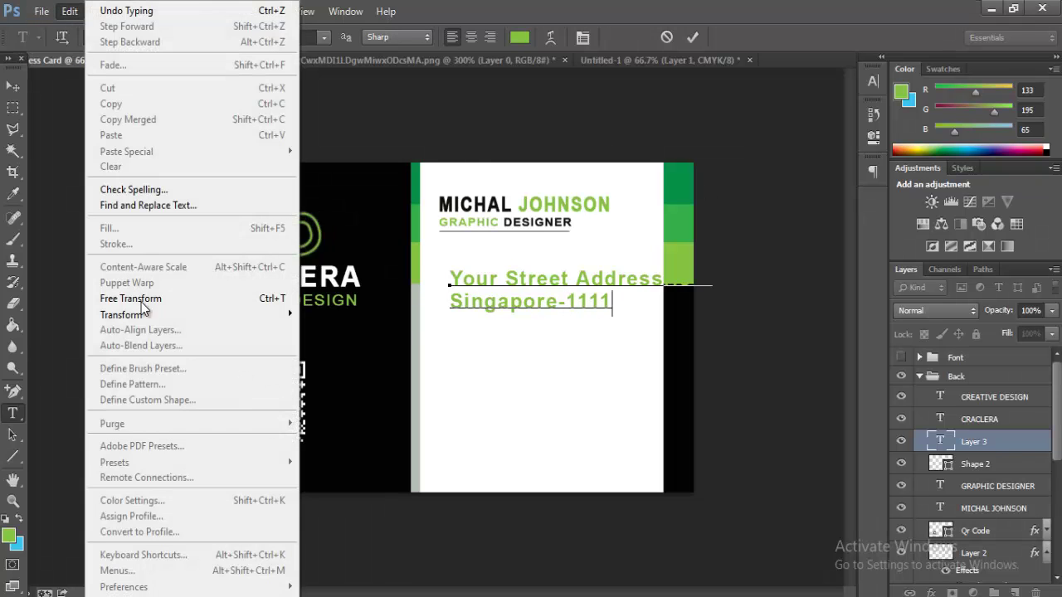
pyautogui.click(295, 300)
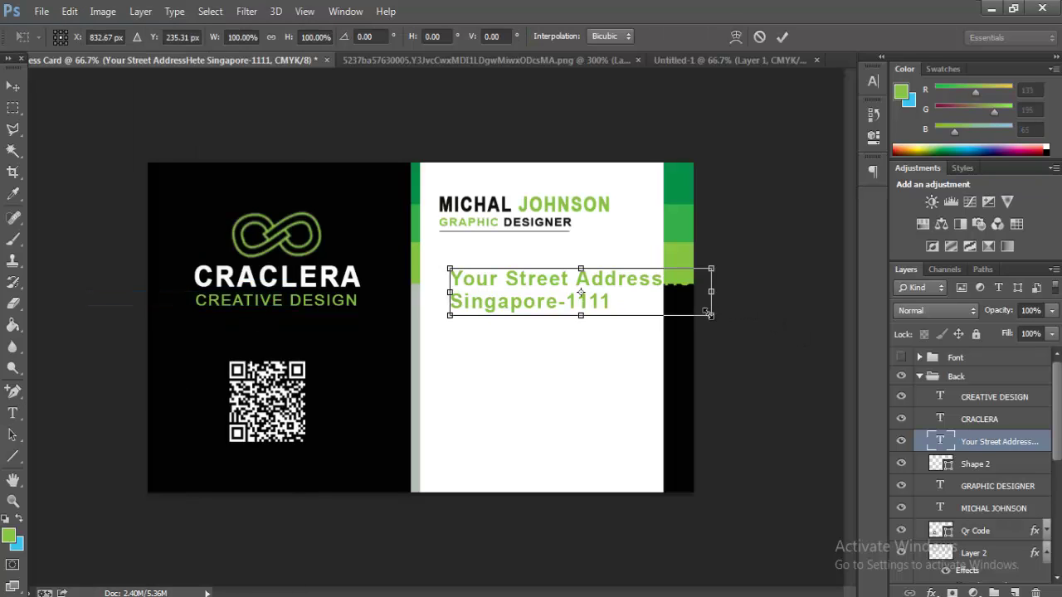
pyautogui.moveTo(710, 313)
pyautogui.mouseDown()
pyautogui.moveTo(637, 337)
pyautogui.moveTo(661, 339)
pyautogui.mouseUp()
pyautogui.moveTo(623, 303); pyautogui.dragTo(544, 284)
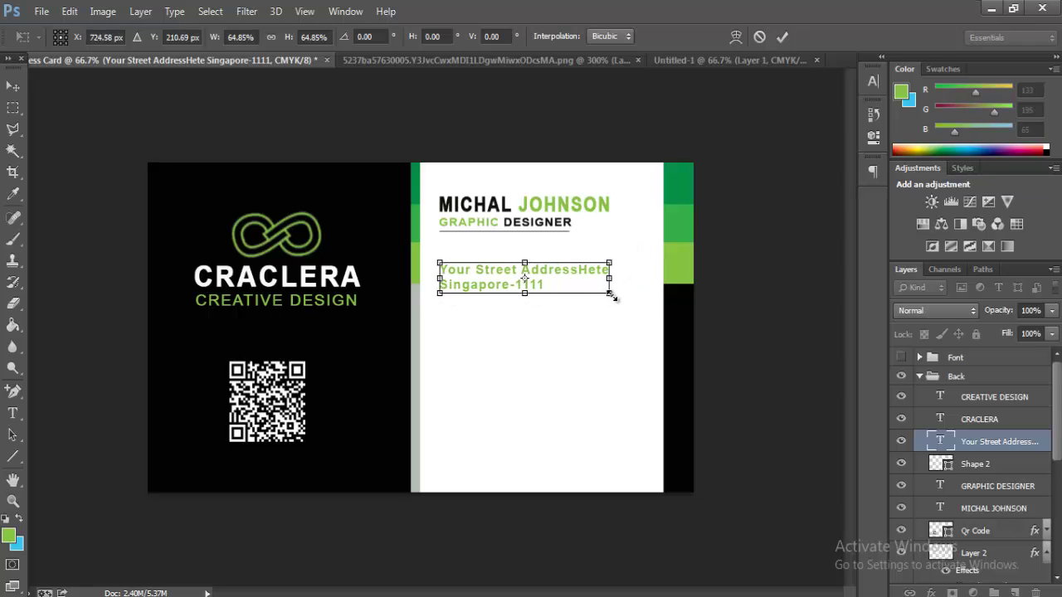
pyautogui.moveTo(614, 296); pyautogui.dragTo(594, 292)
# Step: Make the address Regular weight and near-black, then nudge it slightly right
pyautogui.press('t')
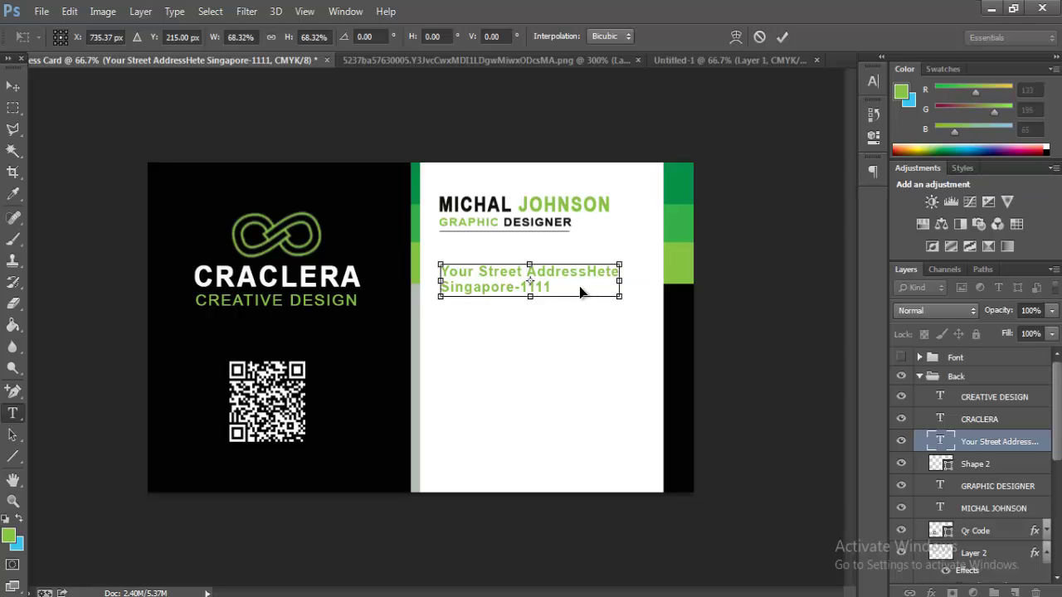
pyautogui.moveTo(554, 288); pyautogui.dragTo(438, 270)
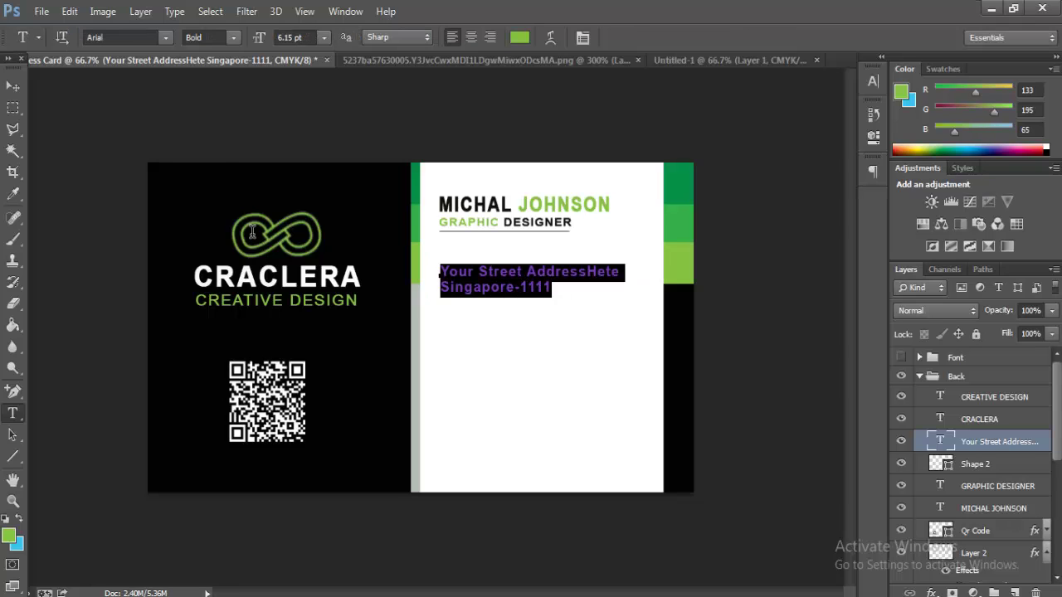
pyautogui.click(232, 37)
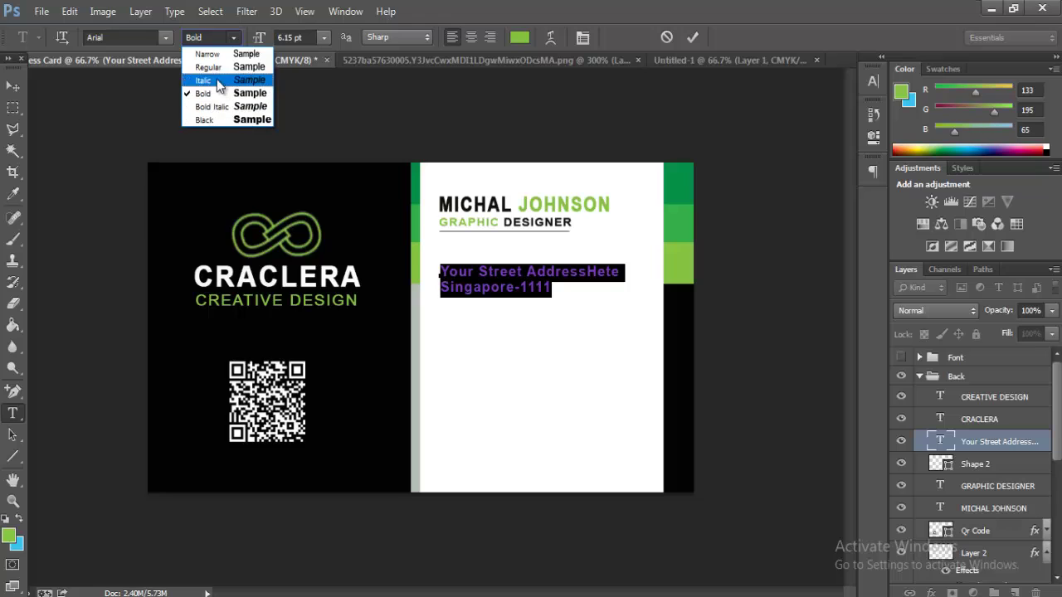
pyautogui.click(199, 63)
pyautogui.click(9, 536)
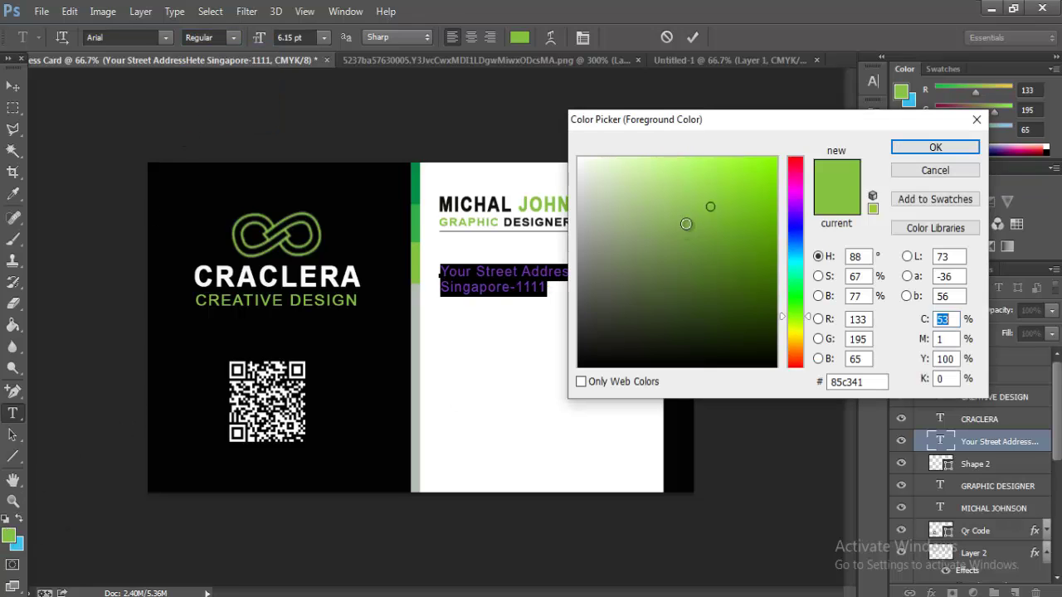
pyautogui.click(766, 364)
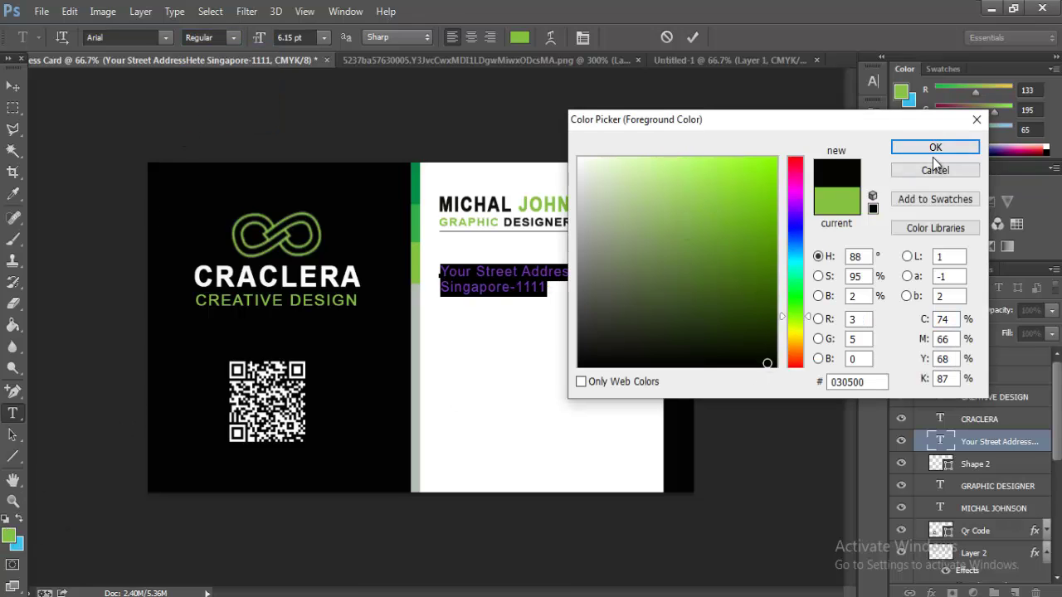
pyautogui.click(935, 148)
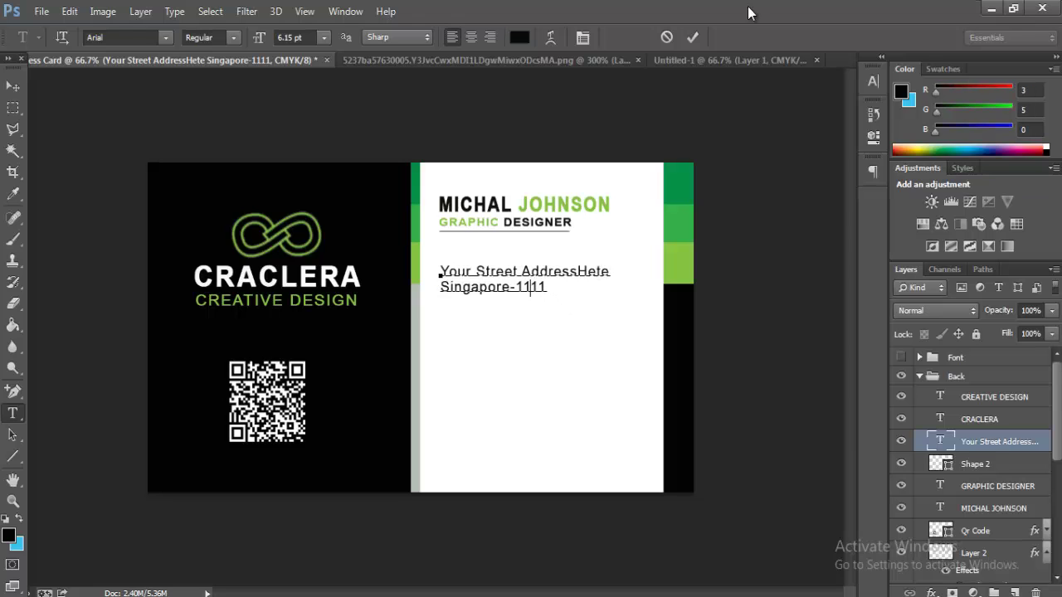
pyautogui.click(634, 267)
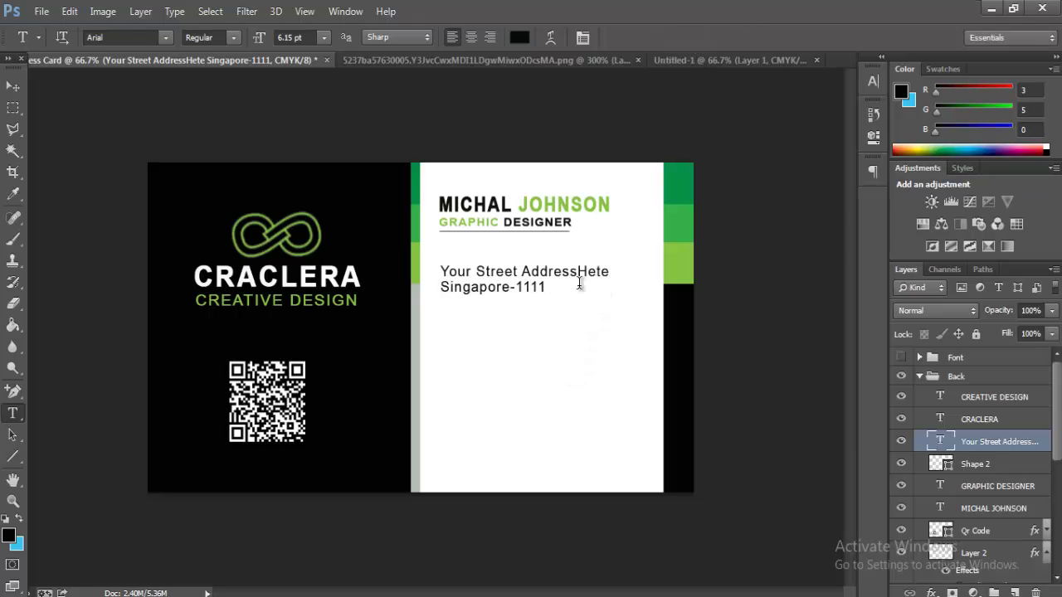
pyautogui.click(12, 86)
pyautogui.moveTo(587, 347); pyautogui.dragTo(590, 347)
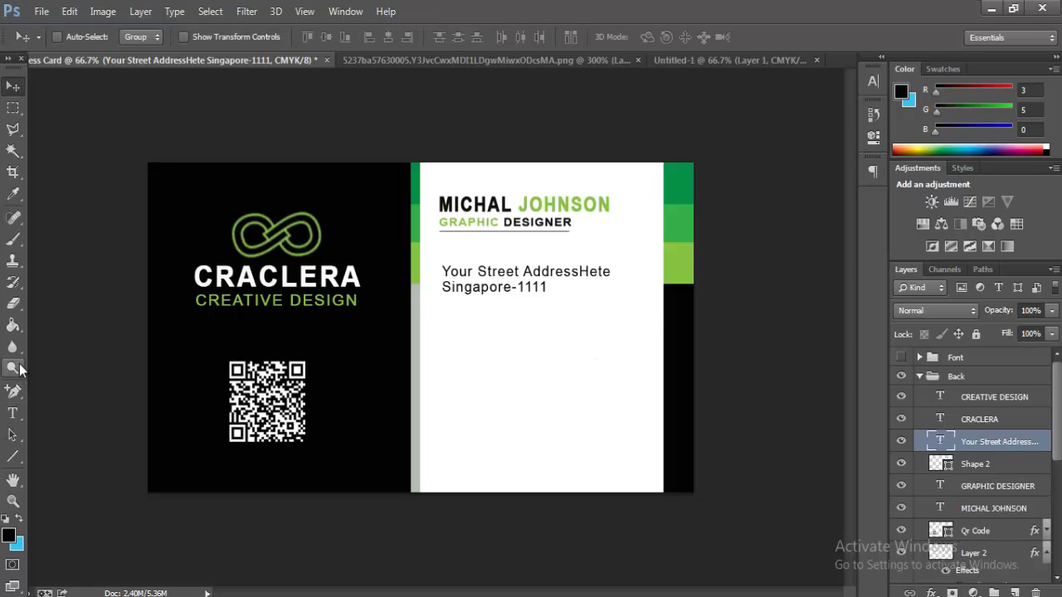
# Step: Correct 'Hete' to 'Here' so the line reads Your Street Address Here
pyautogui.click(12, 413)
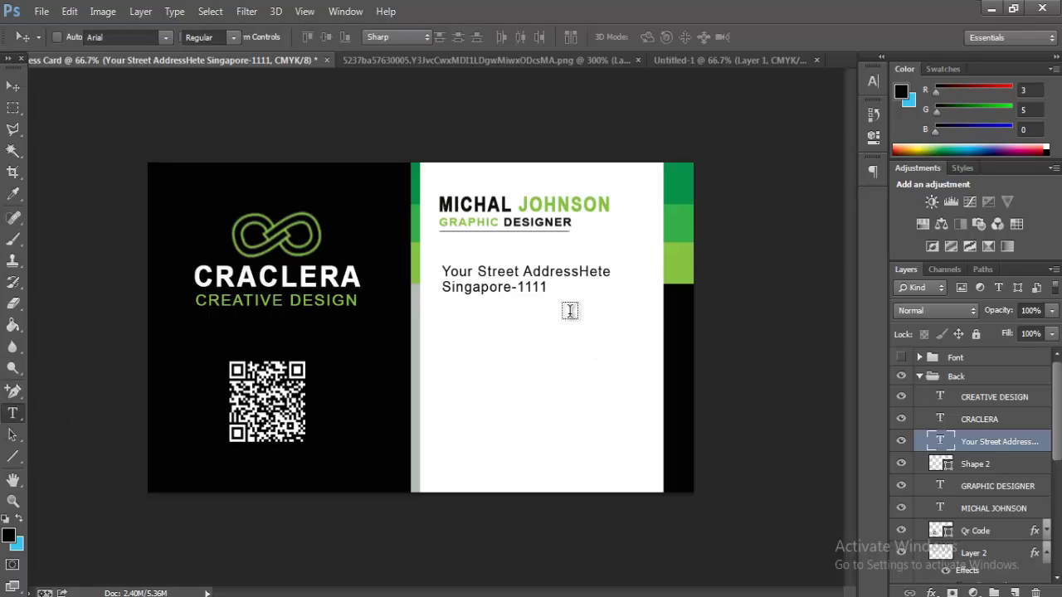
pyautogui.click(586, 266)
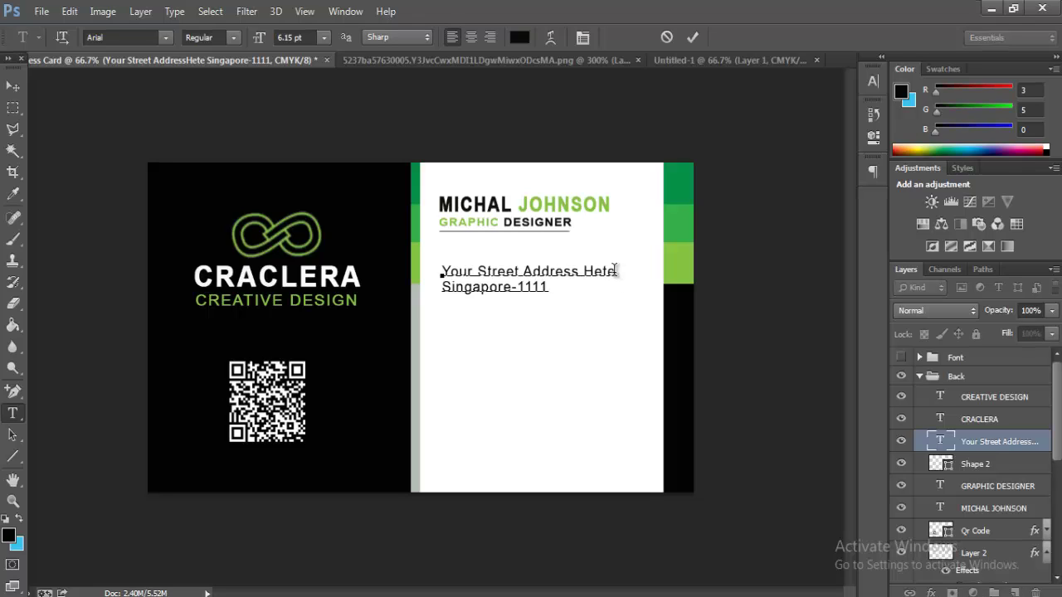
pyautogui.click(605, 271)
pyautogui.write('r')
pyautogui.click(691, 37)
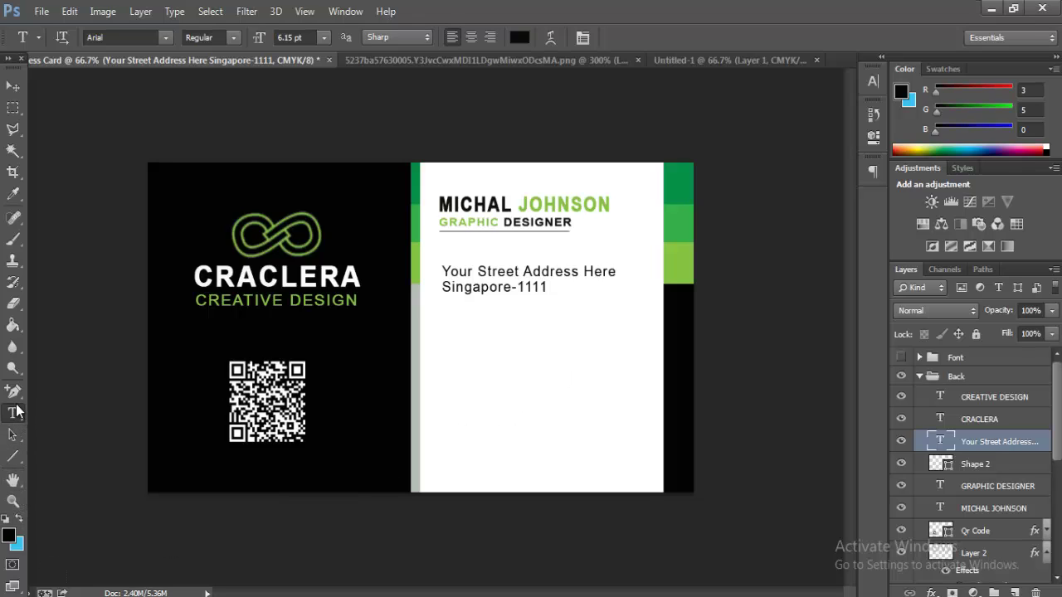
# Step: Draw a 57 × 59 px circle below the address and fill it with the strip's light green
pyautogui.click(13, 456)
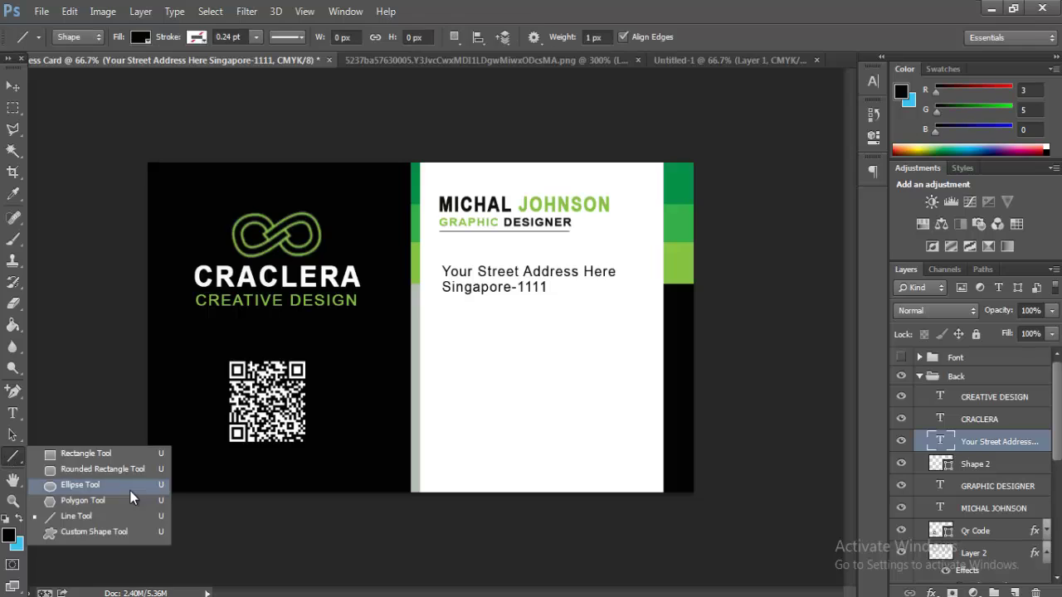
pyautogui.click(77, 482)
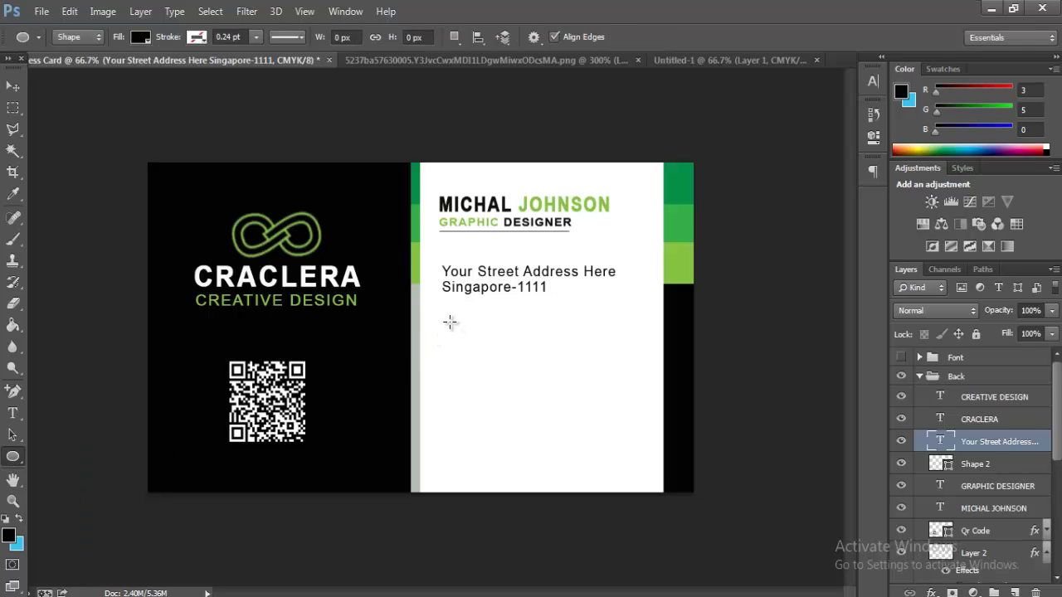
pyautogui.moveTo(452, 319); pyautogui.dragTo(476, 352)
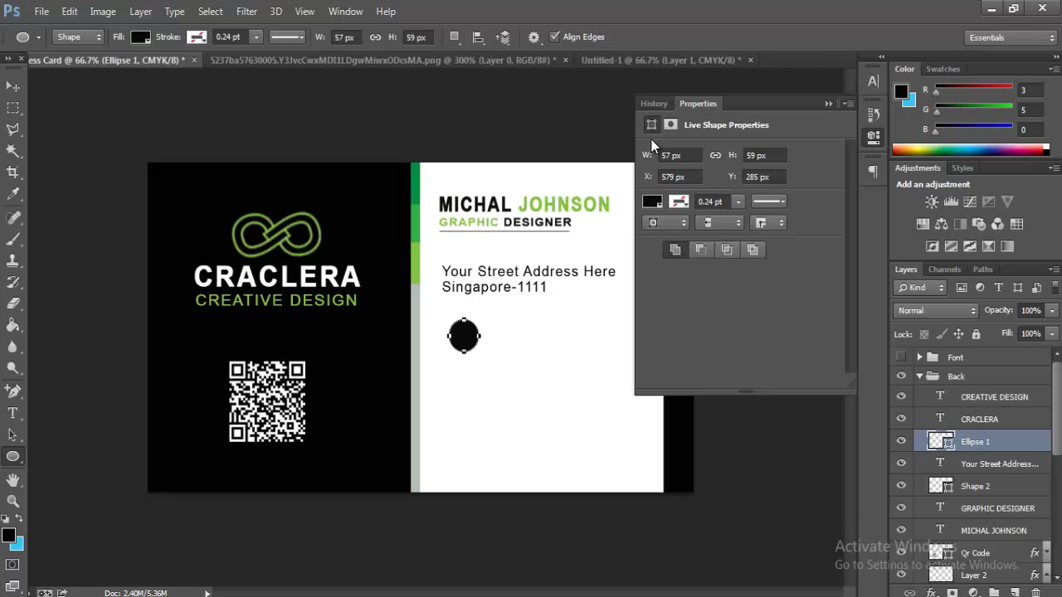
pyautogui.click(828, 103)
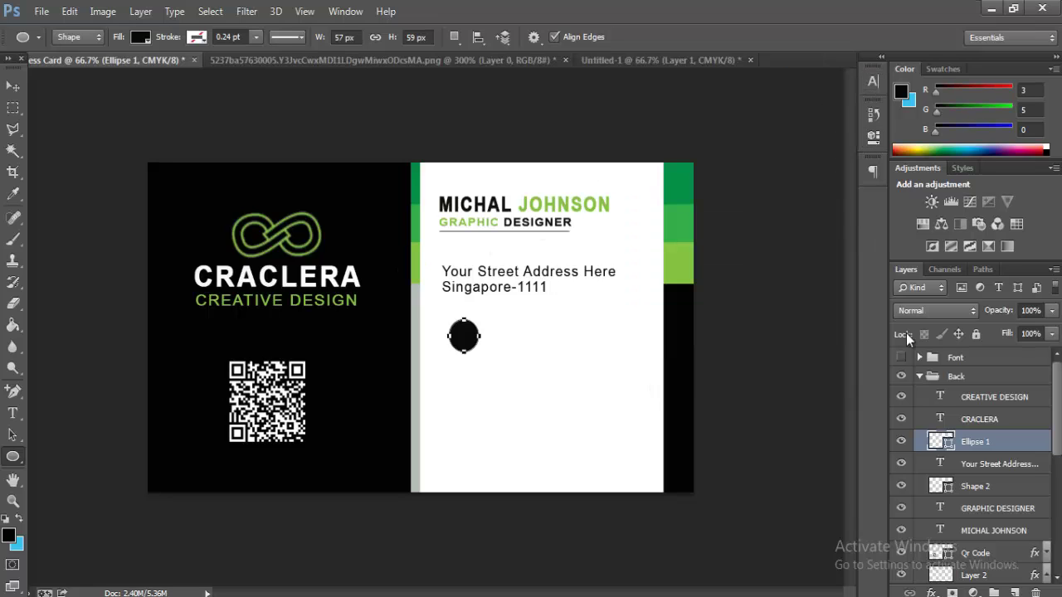
pyautogui.doubleClick(945, 444)
pyautogui.click(417, 255)
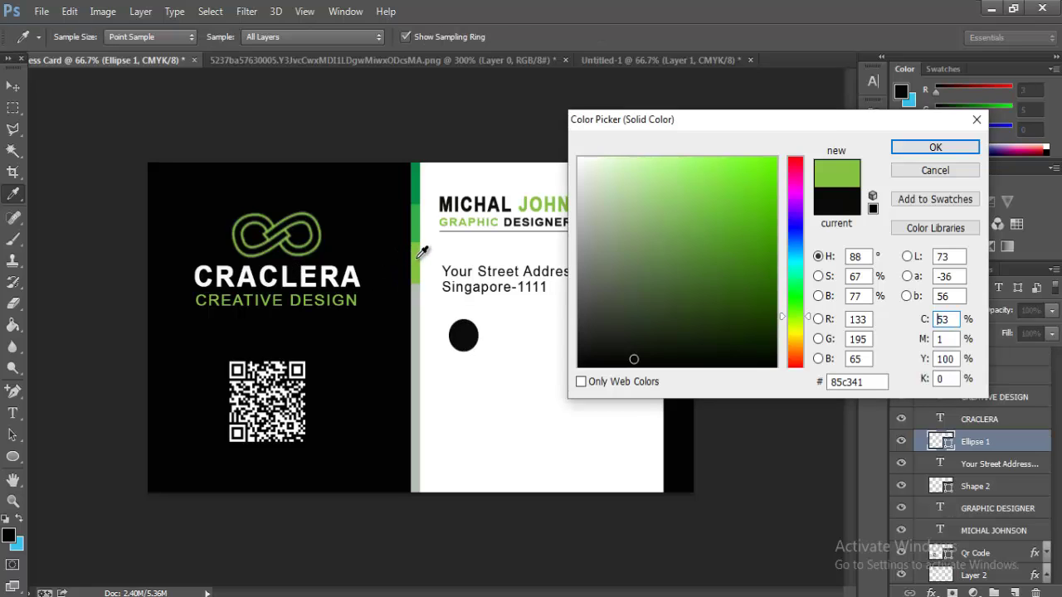
pyautogui.press('Return')
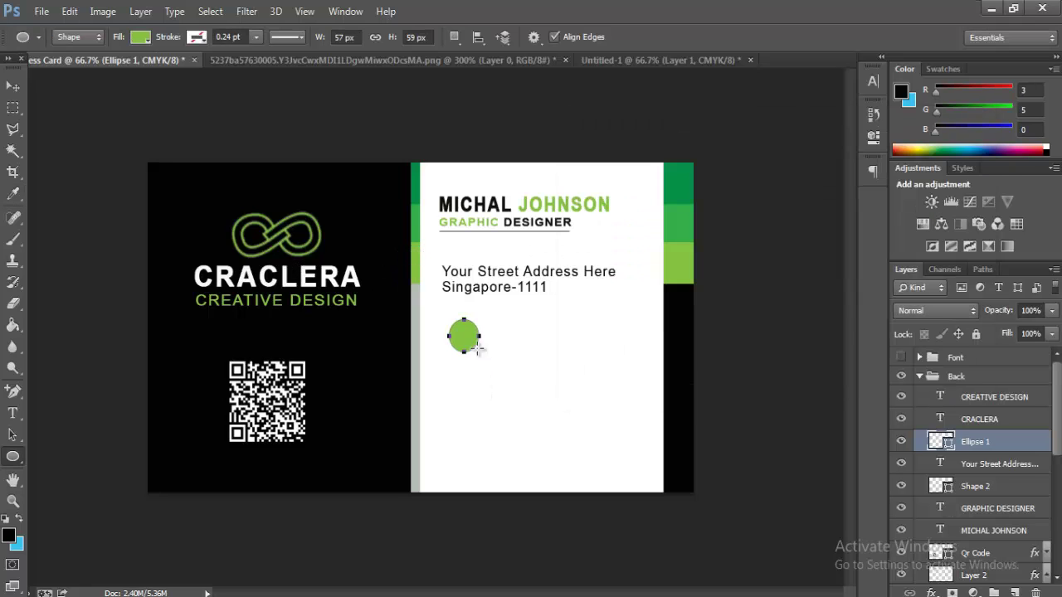
# Step: Give the green circle Ellipse 1 a 3 px black stroke
pyautogui.rightClick(981, 444)
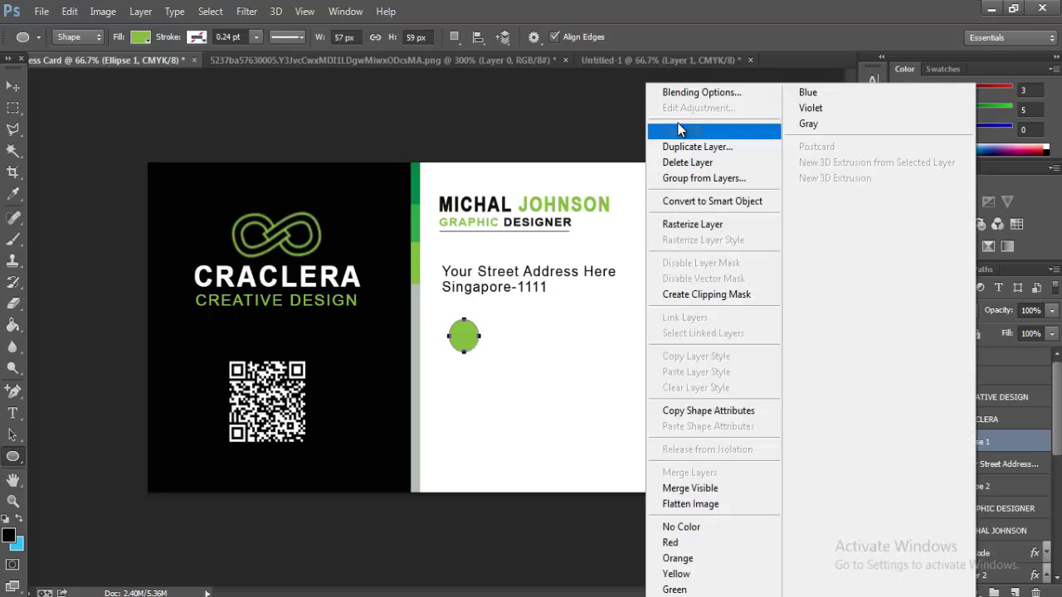
pyautogui.click(679, 94)
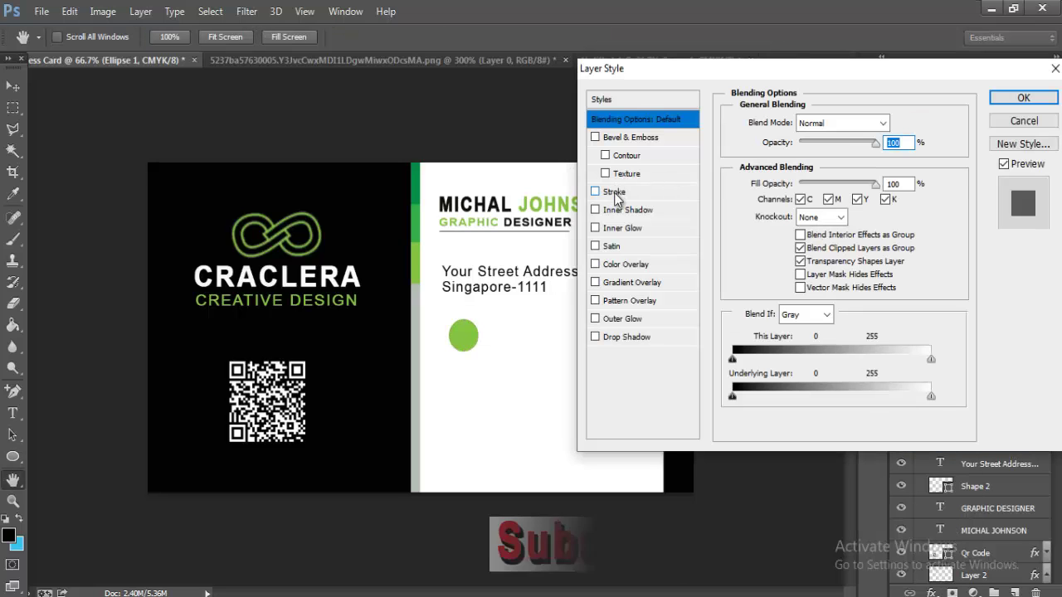
pyautogui.click(615, 195)
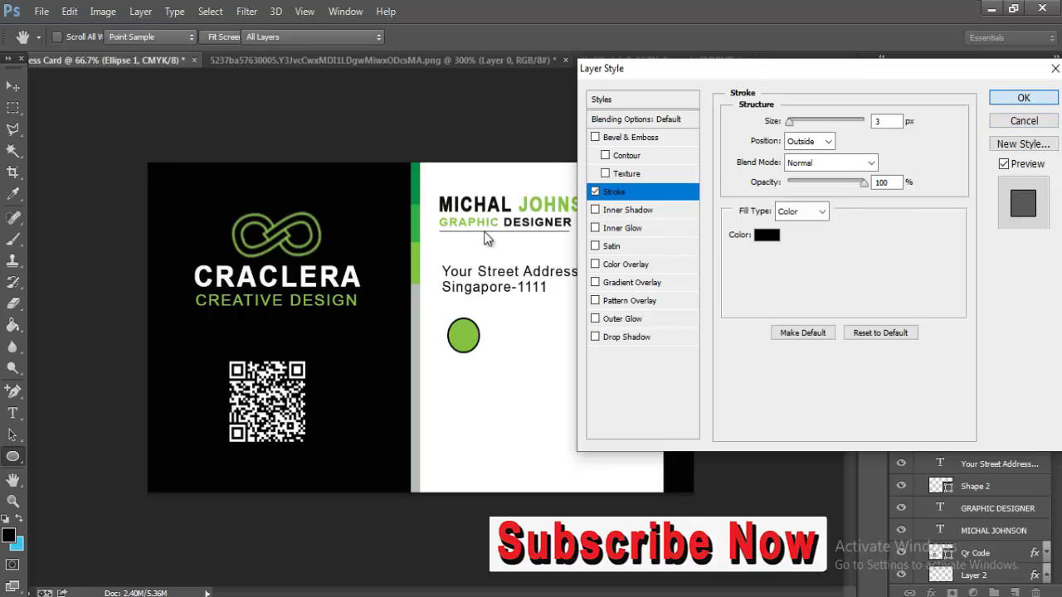
pyautogui.press('Return')
# Step: Alt-drag a copy of the outlined circle directly below the original
pyautogui.click(12, 83)
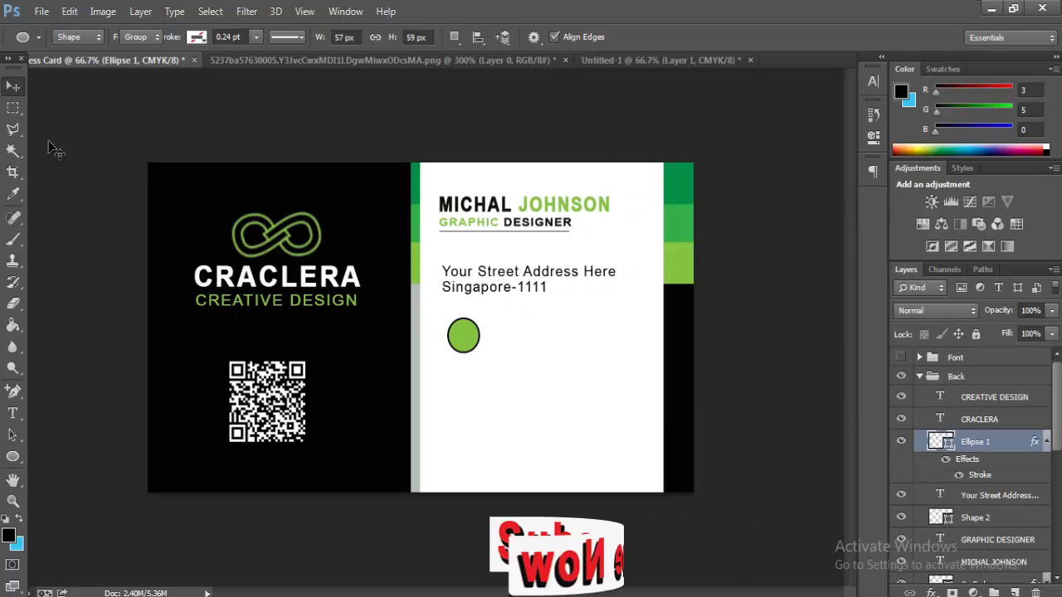
pyautogui.moveTo(469, 360); pyautogui.dragTo(480, 416)
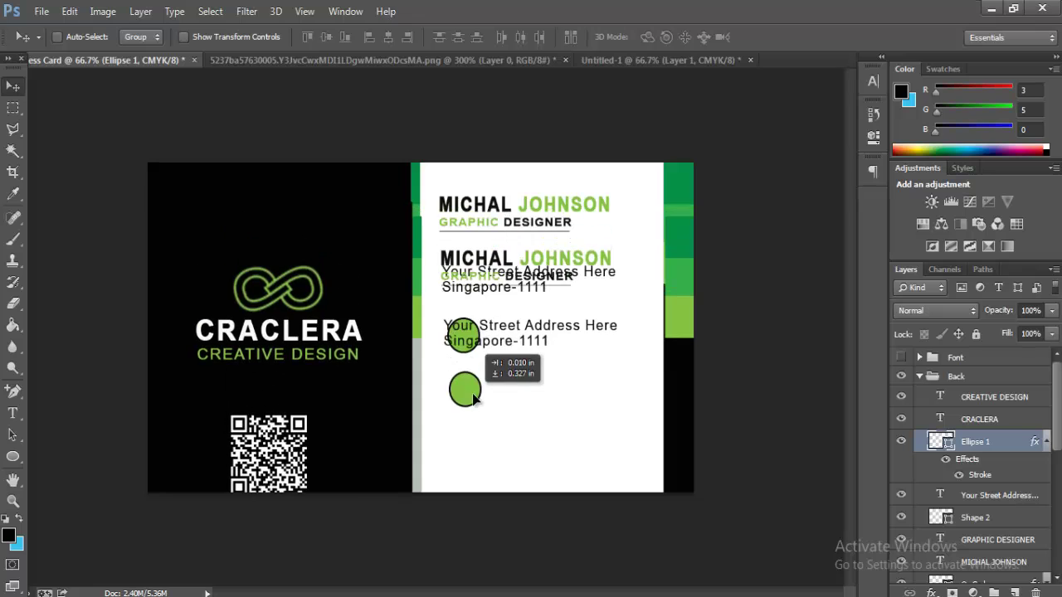
pyautogui.hotkey('ctrl', 'z')
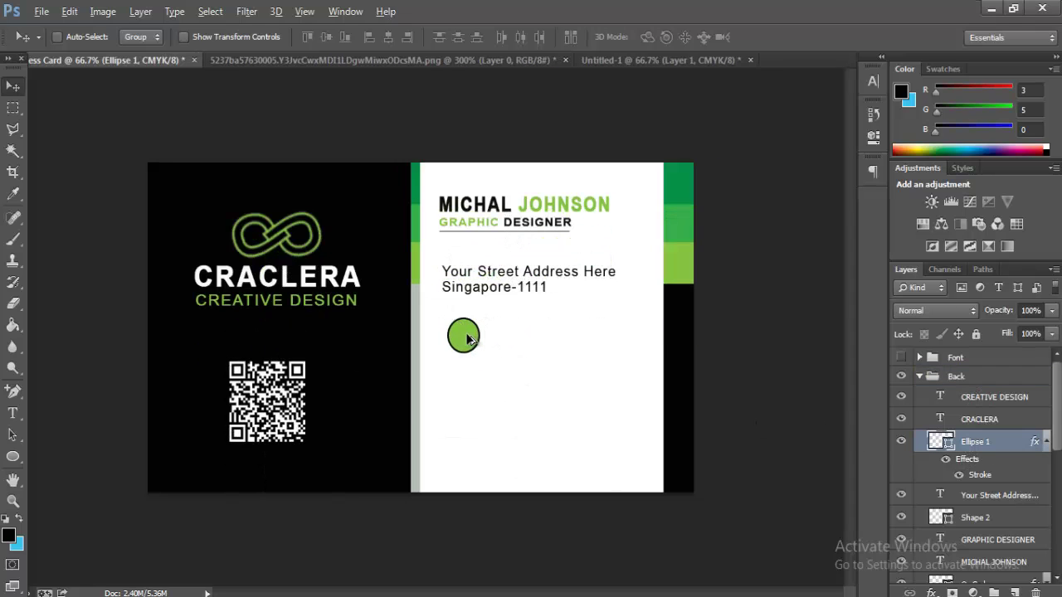
pyautogui.moveTo(467, 336); pyautogui.dragTo(467, 400)
pyautogui.press('Up')
pyautogui.press('Up')
pyautogui.press('Up')
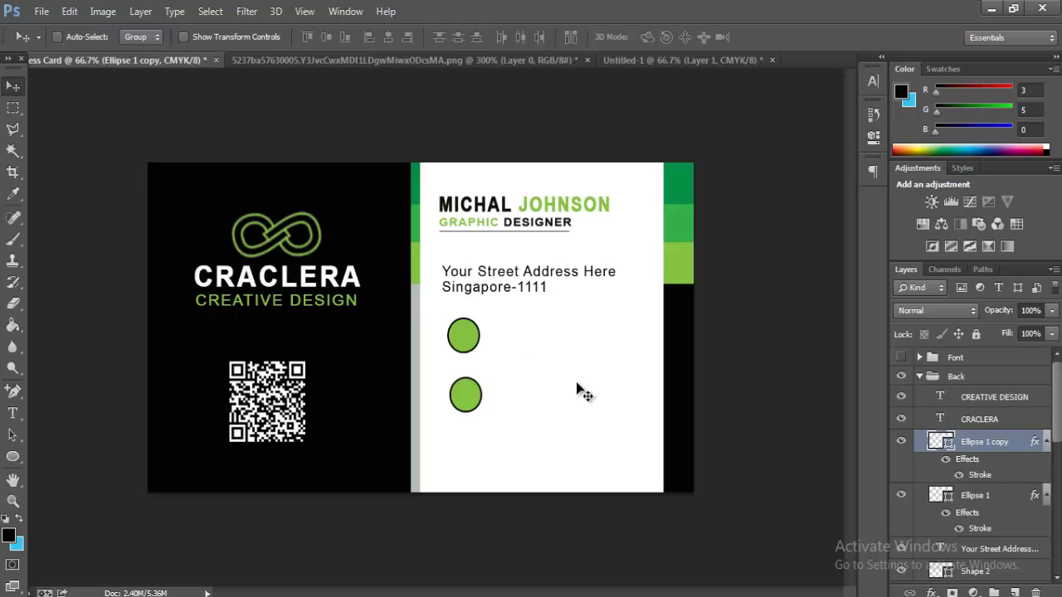
pyautogui.press('Up')
pyautogui.press('Up')
pyautogui.press('Up')
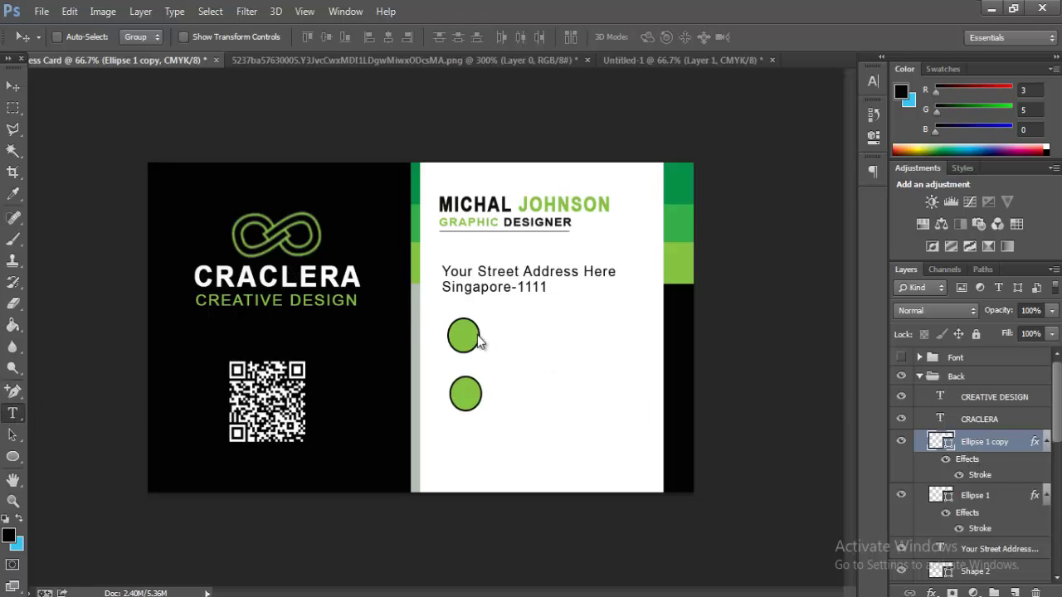
# Step: Bring the phone icon from Untitled-1 into the card and scale it to 75% inside the top circle
pyautogui.click(722, 63)
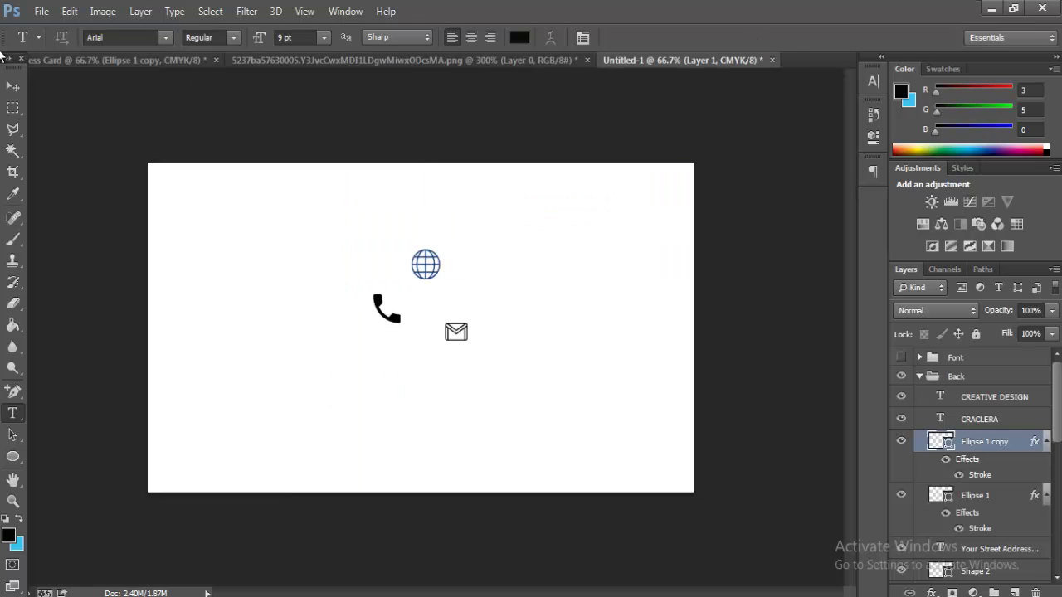
pyautogui.click(13, 85)
pyautogui.moveTo(405, 314)
pyautogui.mouseDown()
pyautogui.moveTo(209, 81)
pyautogui.moveTo(468, 349)
pyautogui.mouseUp()
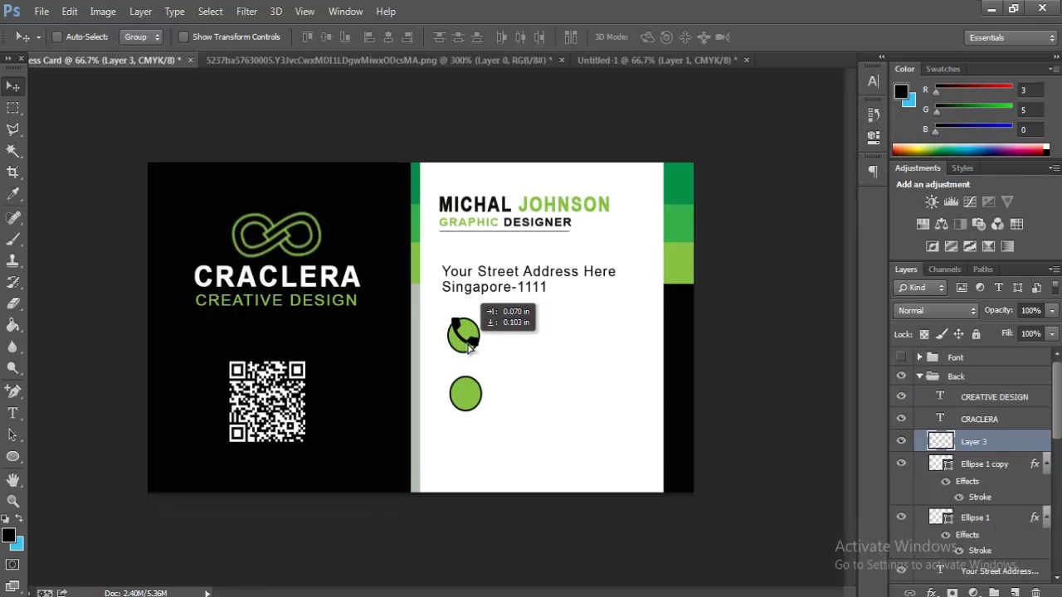
pyautogui.hotkey('ctrl', 't')
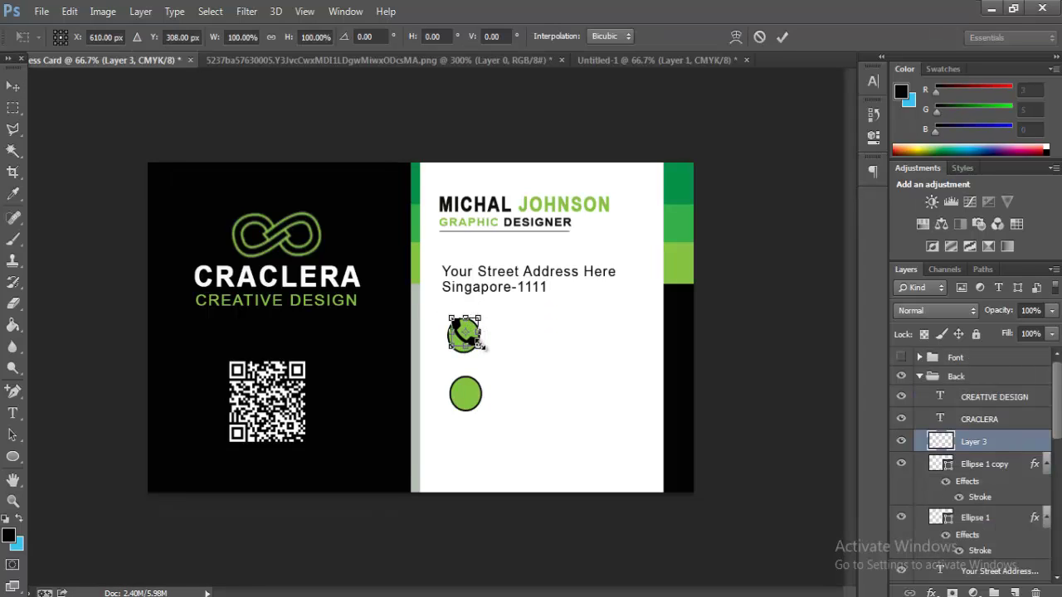
pyautogui.moveTo(482, 346); pyautogui.dragTo(478, 349)
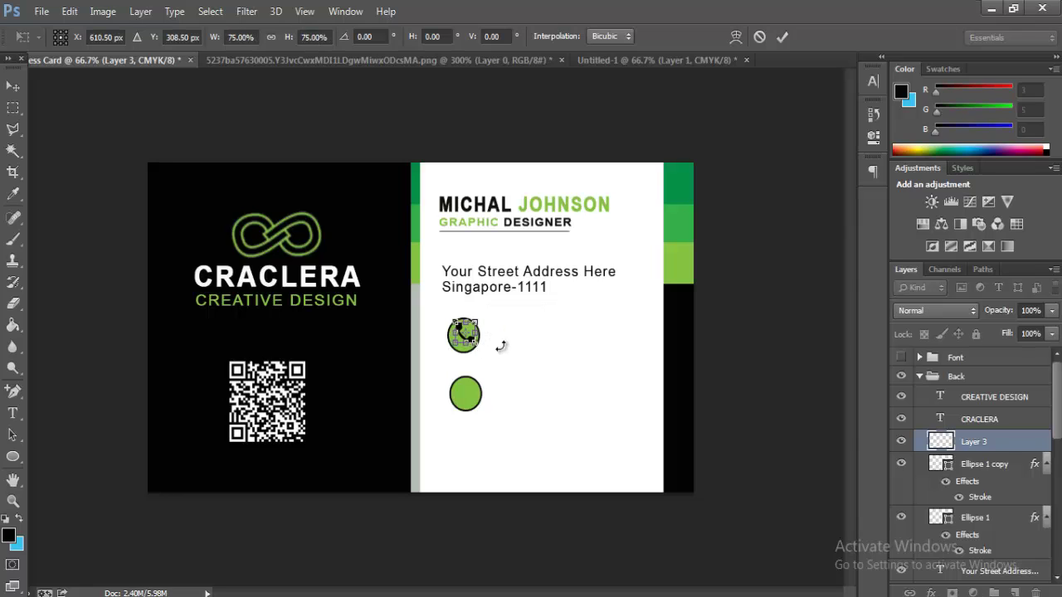
pyautogui.press('Return')
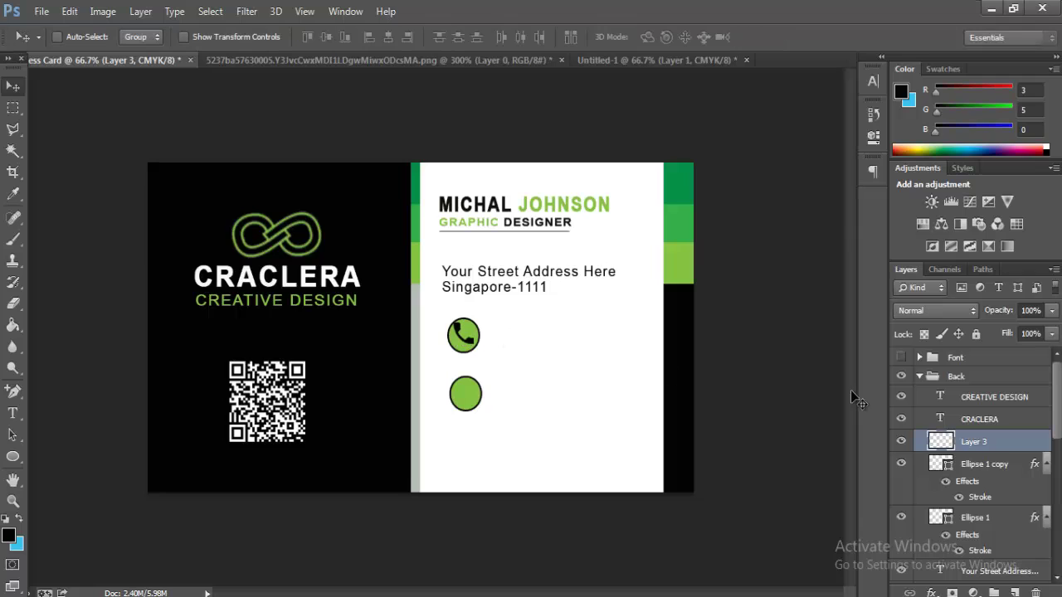
# Step: Give the phone icon a near-white #f7f2f2 Color Overlay
pyautogui.rightClick(980, 445)
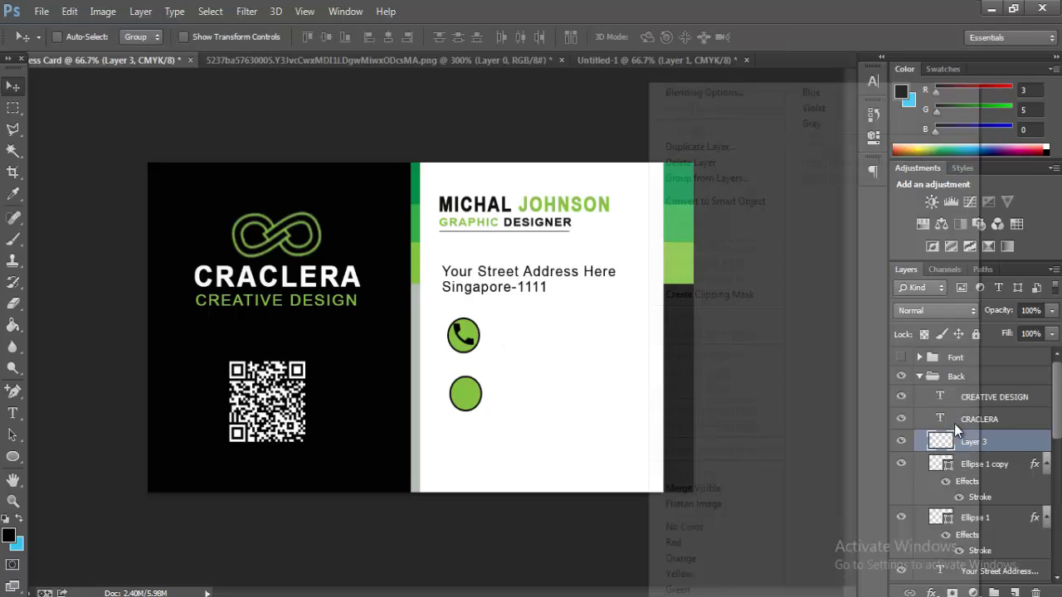
pyautogui.click(709, 89)
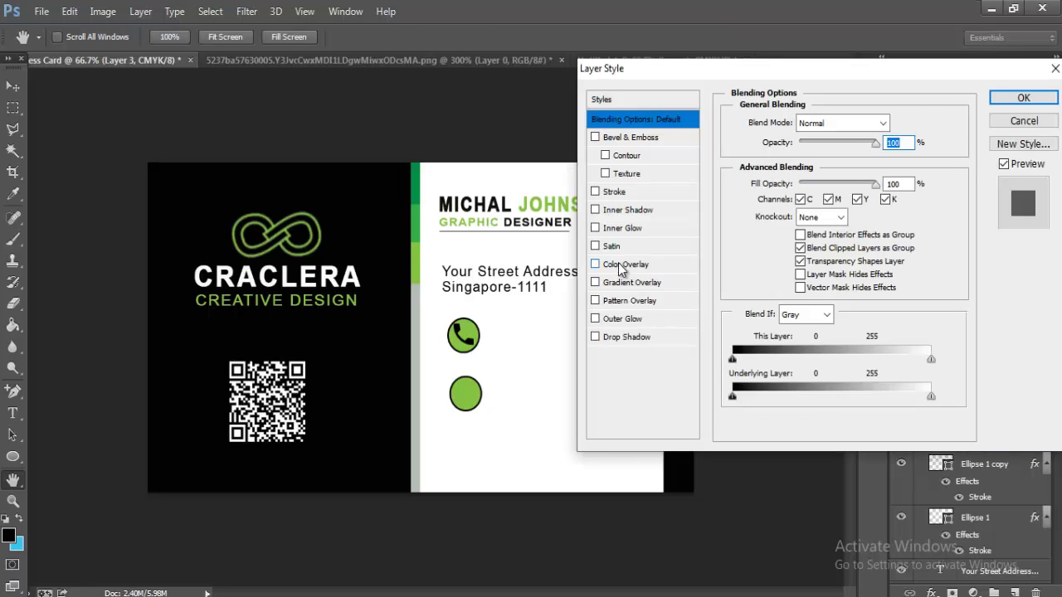
pyautogui.click(627, 264)
pyautogui.click(900, 122)
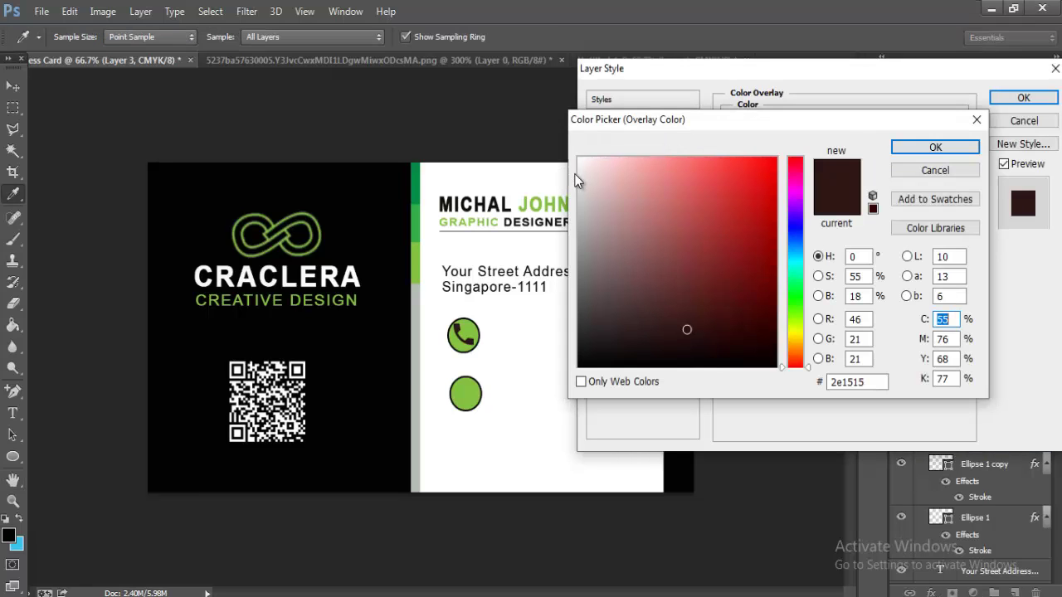
pyautogui.click(581, 164)
pyautogui.click(923, 153)
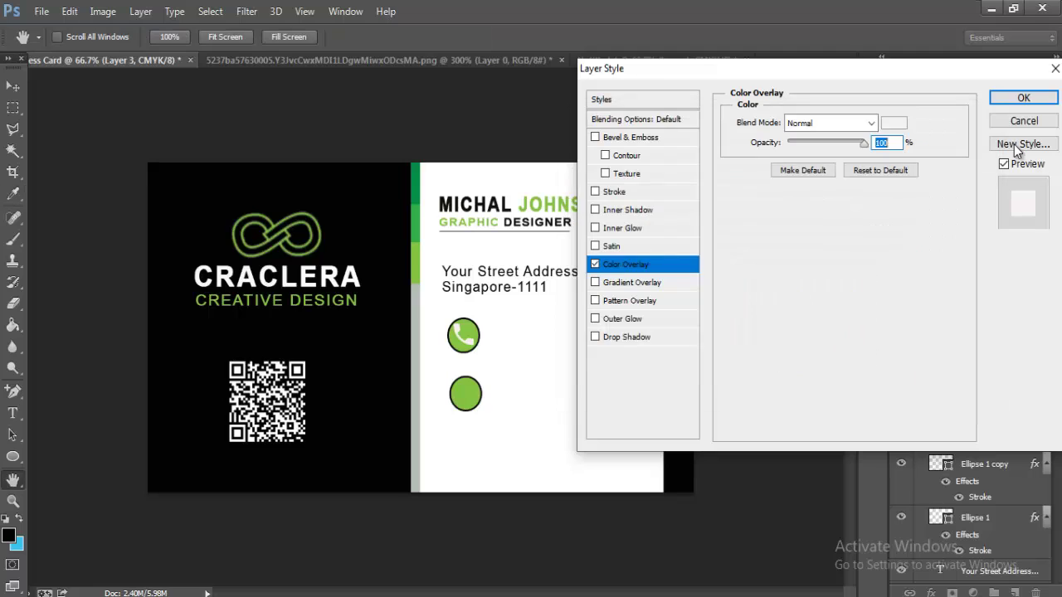
pyautogui.click(1020, 97)
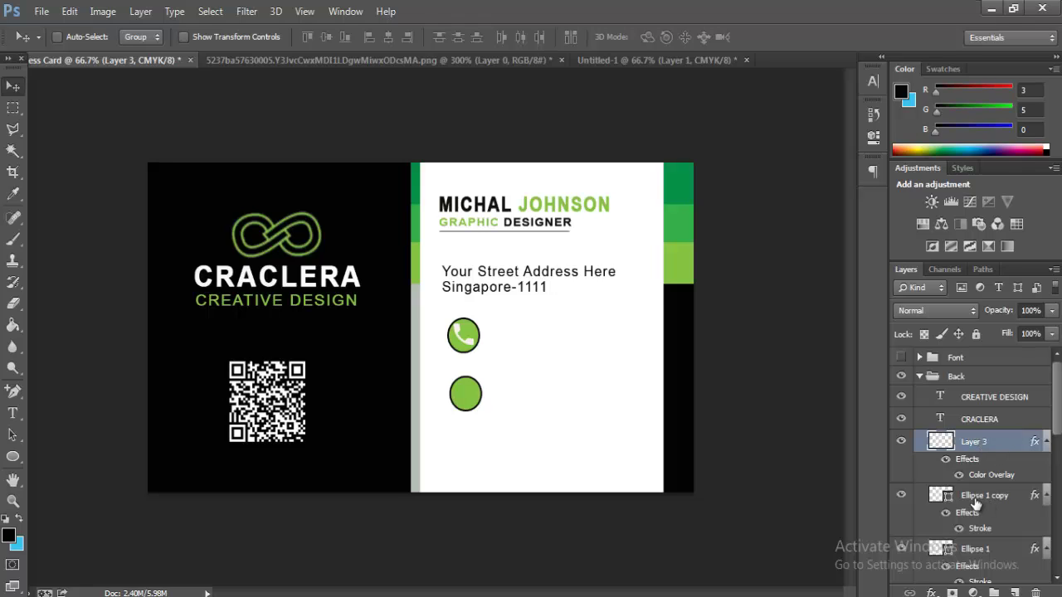
# Step: Duplicate the lower circle into a third one below, then nudge the middle circle up and left
pyautogui.keyDown('ctrl'); pyautogui.click(471, 407); pyautogui.keyUp('ctrl')
pyautogui.moveTo(471, 412); pyautogui.dragTo(474, 450)
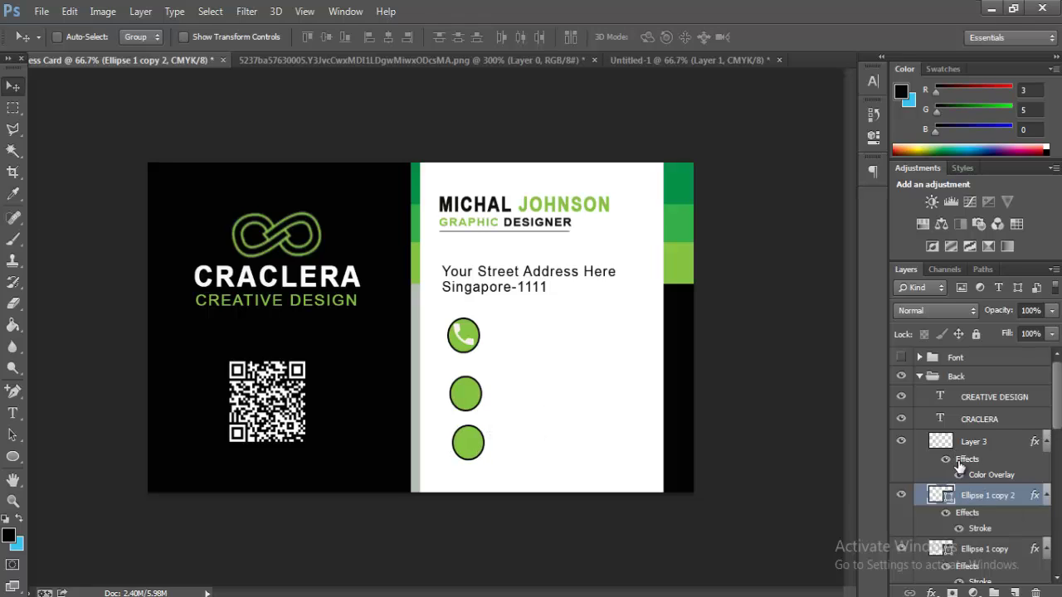
pyautogui.scroll(-2, 986, 479)
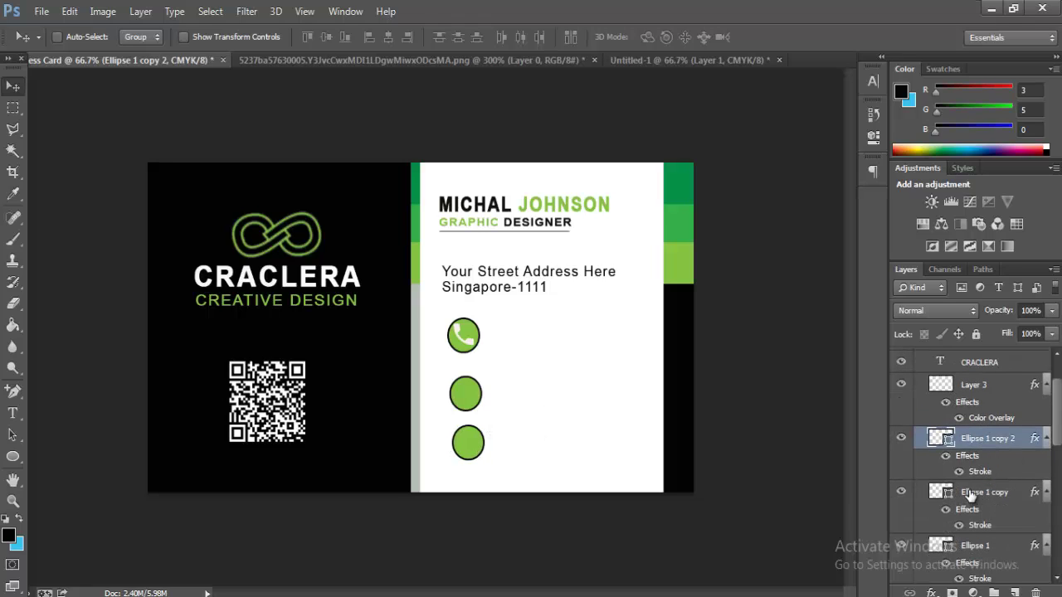
pyautogui.click(970, 494)
pyautogui.press('Up')
pyautogui.press('Up')
pyautogui.press('Up')
pyautogui.press('Left')
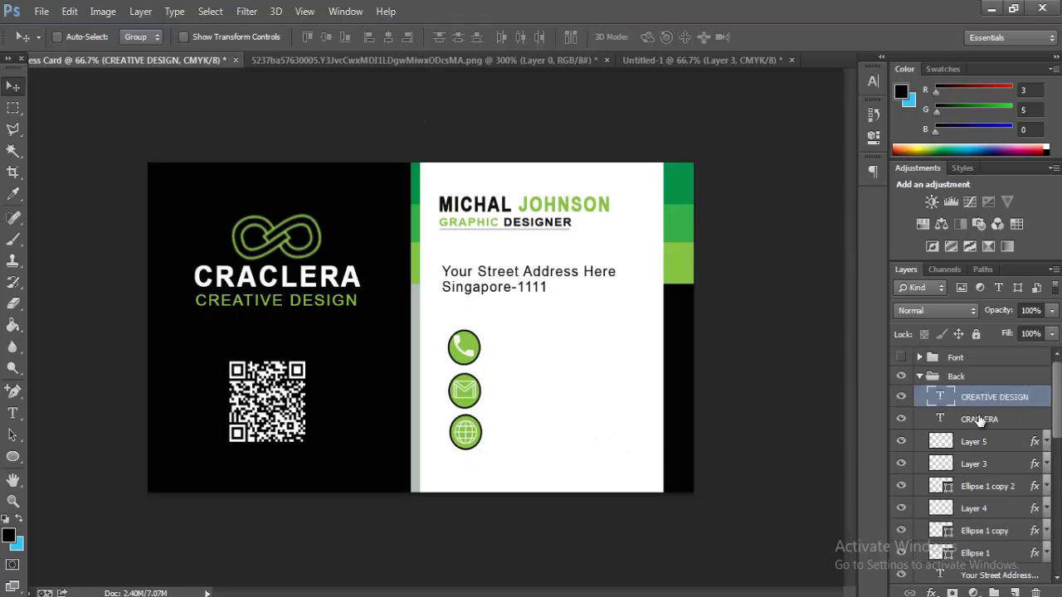
# Step: Type the placeholder phone number beside the phone icon
pyautogui.click(982, 419)
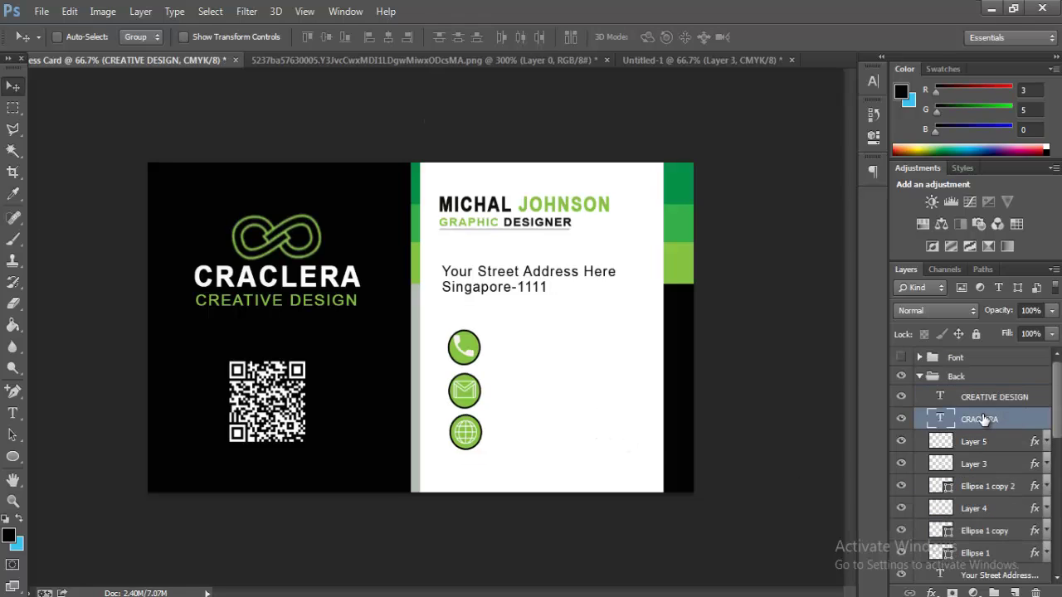
pyautogui.click(945, 397)
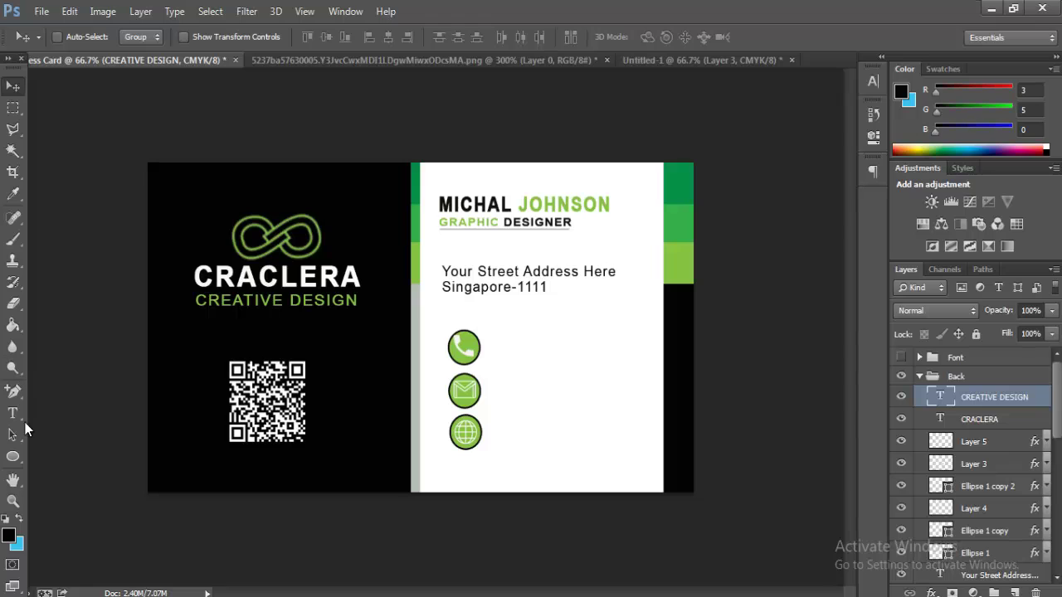
pyautogui.click(12, 413)
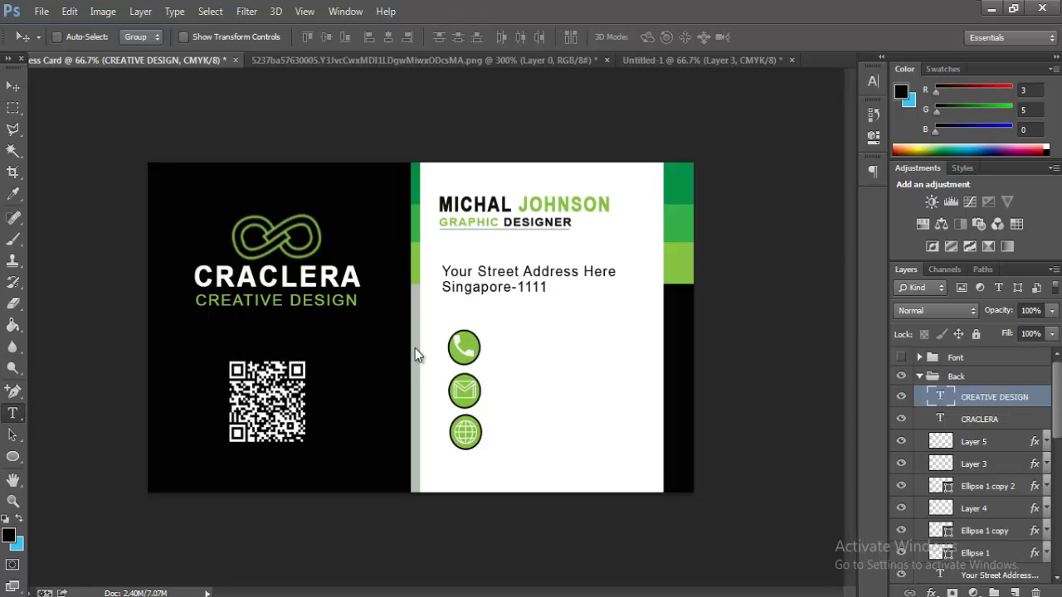
pyautogui.click(492, 346)
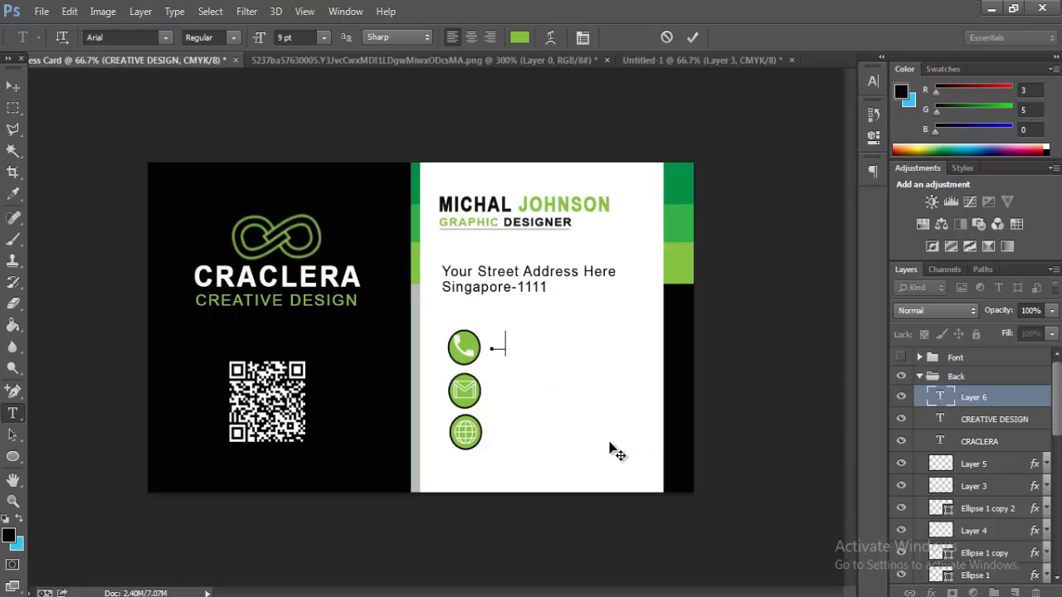
pyautogui.write('+1')
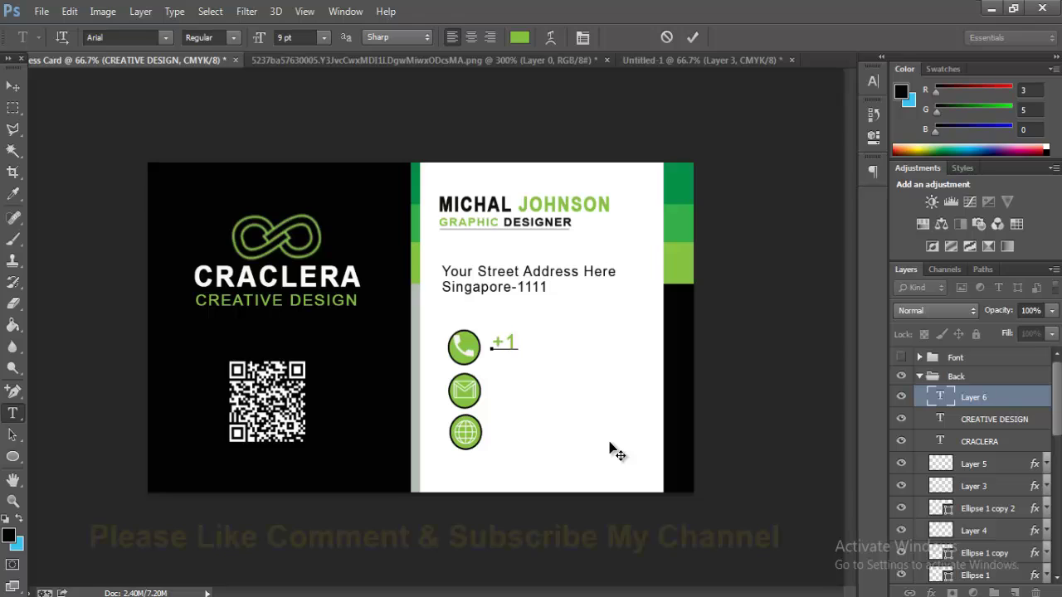
pyautogui.press('BackSpace')
pyautogui.write('001 ')
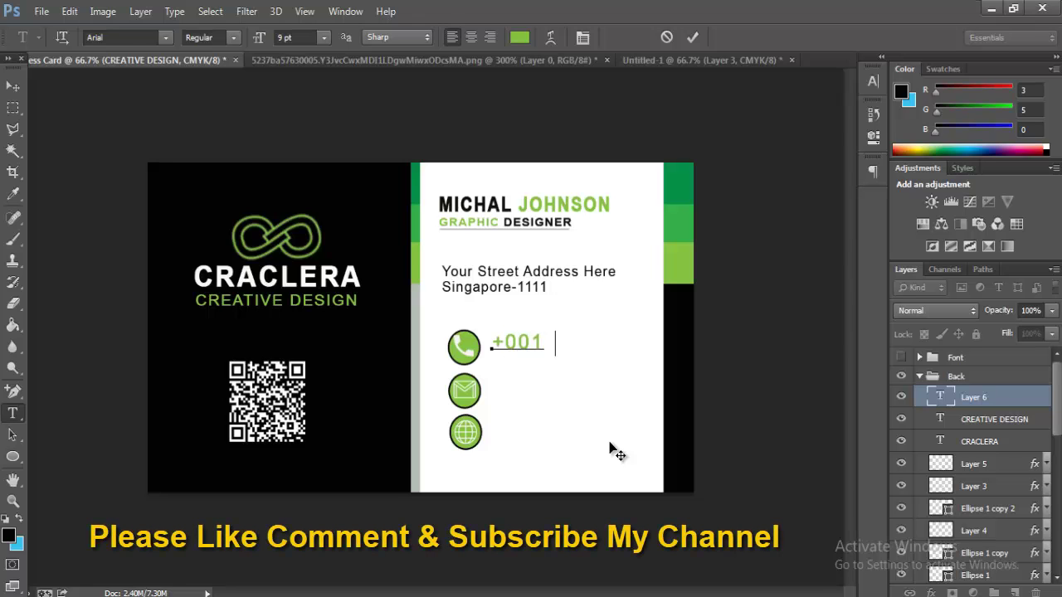
pyautogui.write('22')
pyautogui.write('55-')
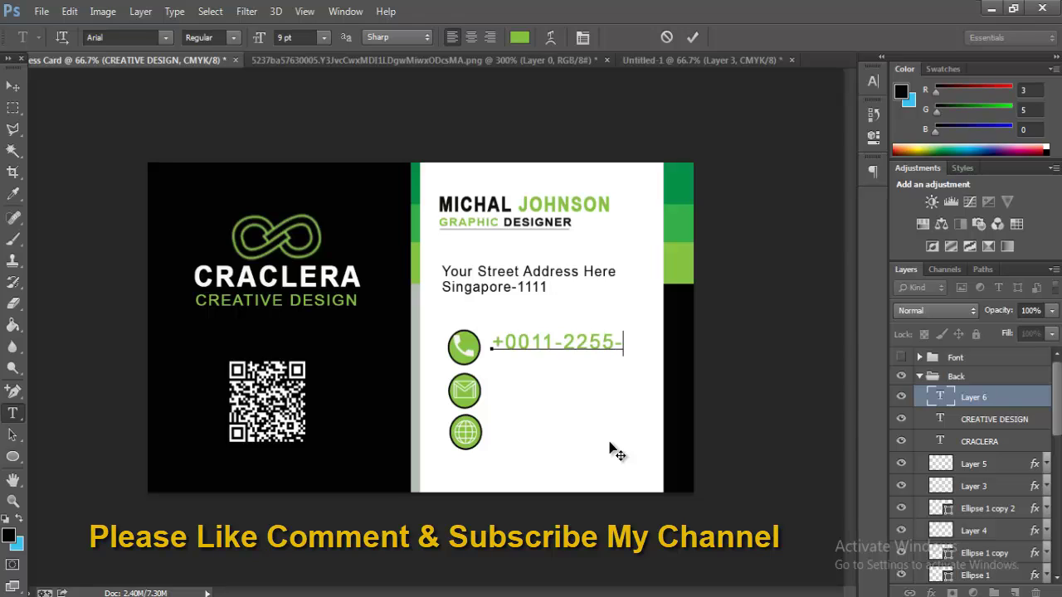
pyautogui.write('6699')
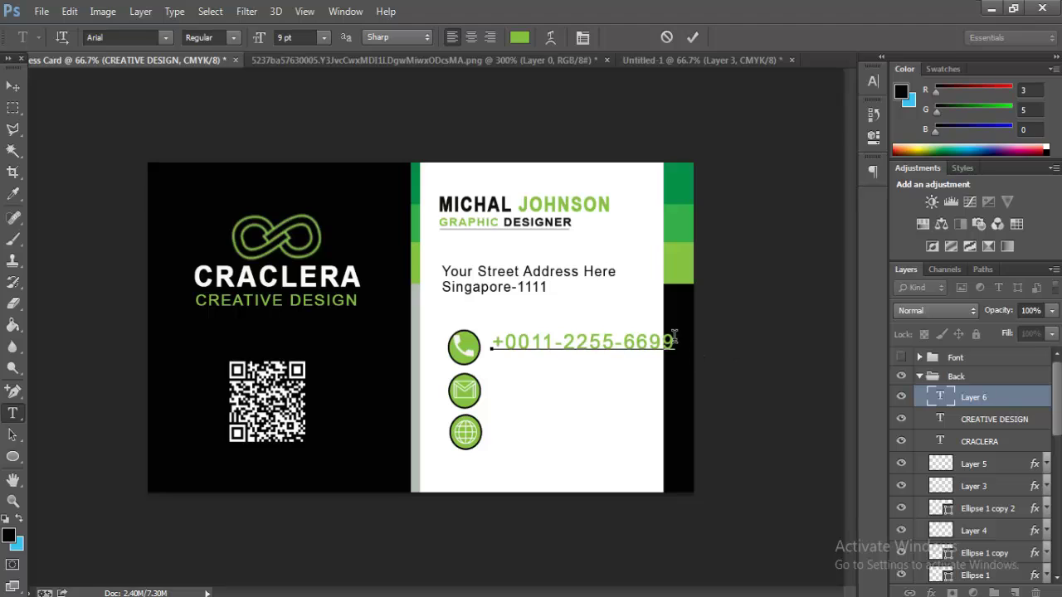
# Step: Make the phone number near-black and scale it down slightly to about 5.35 pt
pyautogui.moveTo(674, 340); pyautogui.dragTo(436, 347)
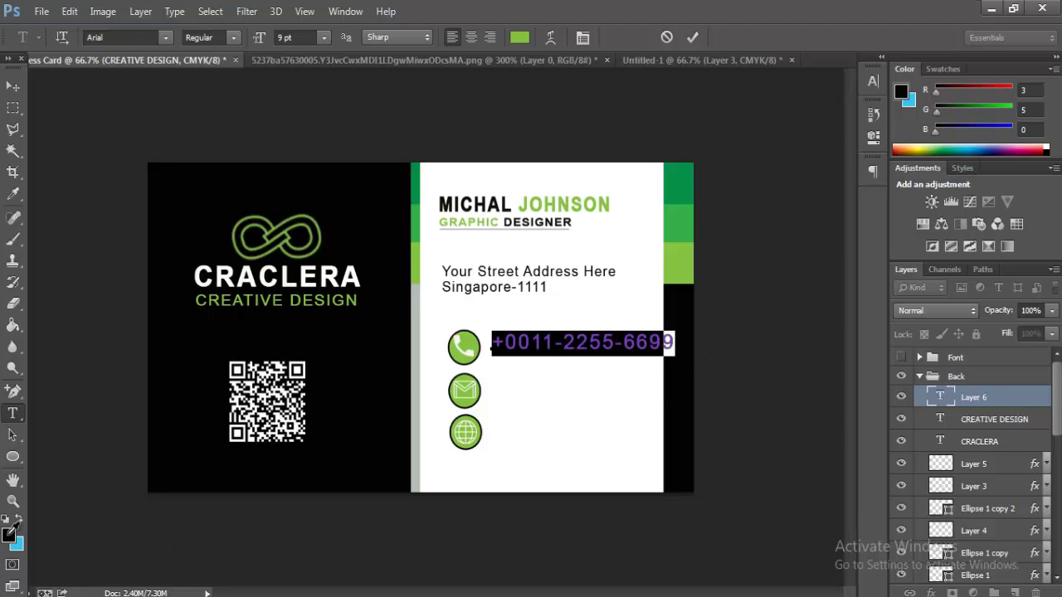
pyautogui.click(10, 535)
pyautogui.click(764, 359)
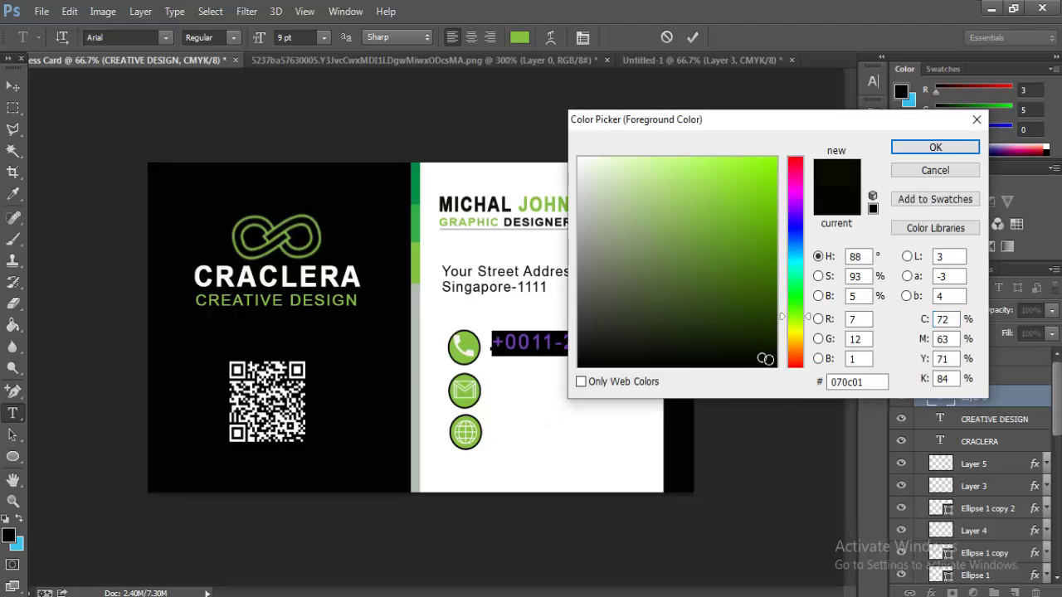
pyautogui.click(934, 147)
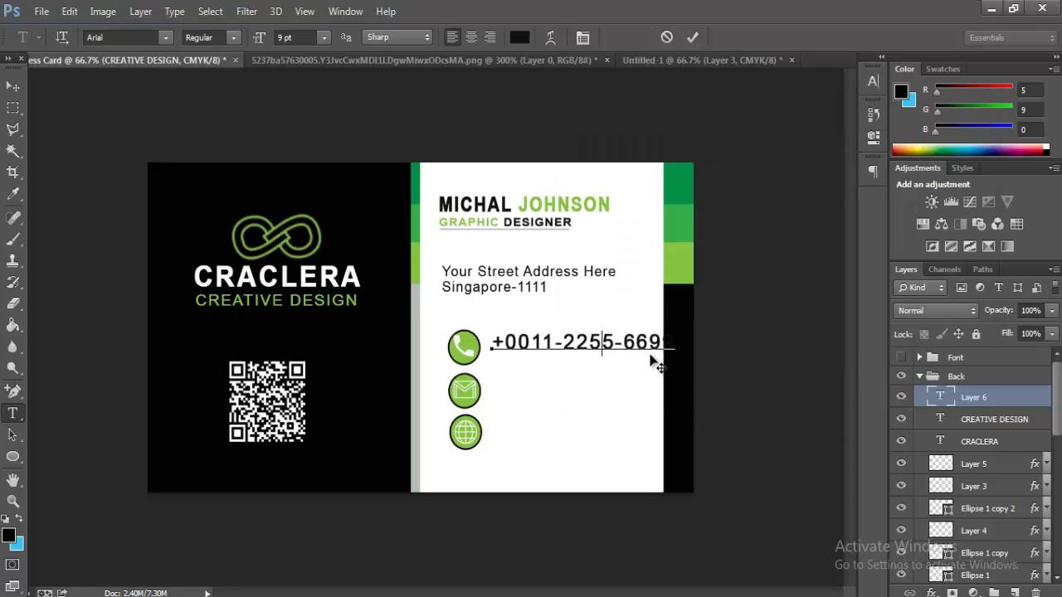
pyautogui.click(69, 10)
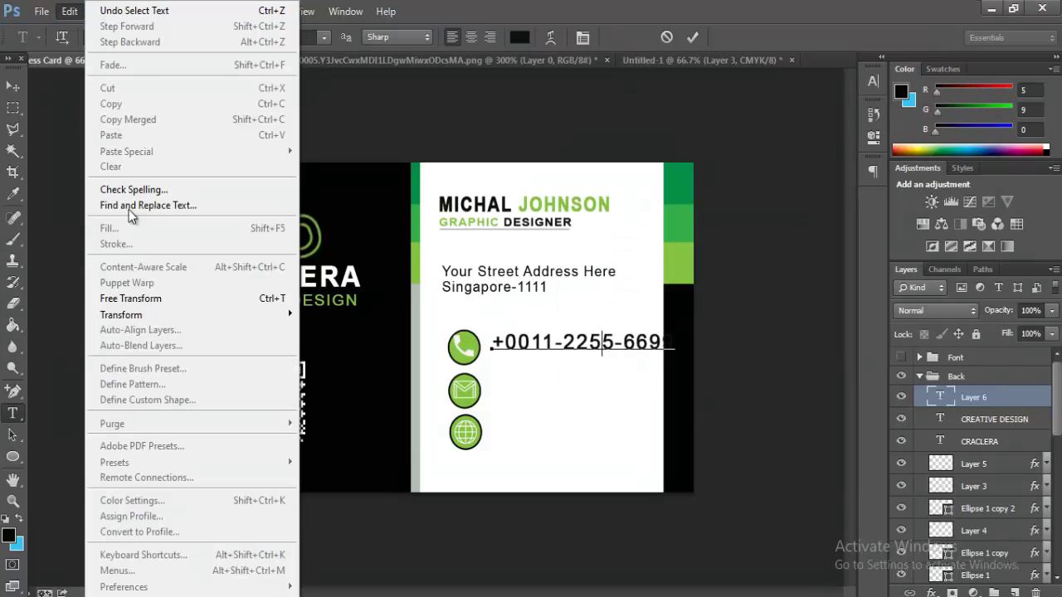
pyautogui.click(174, 298)
pyautogui.moveTo(664, 352); pyautogui.dragTo(584, 346)
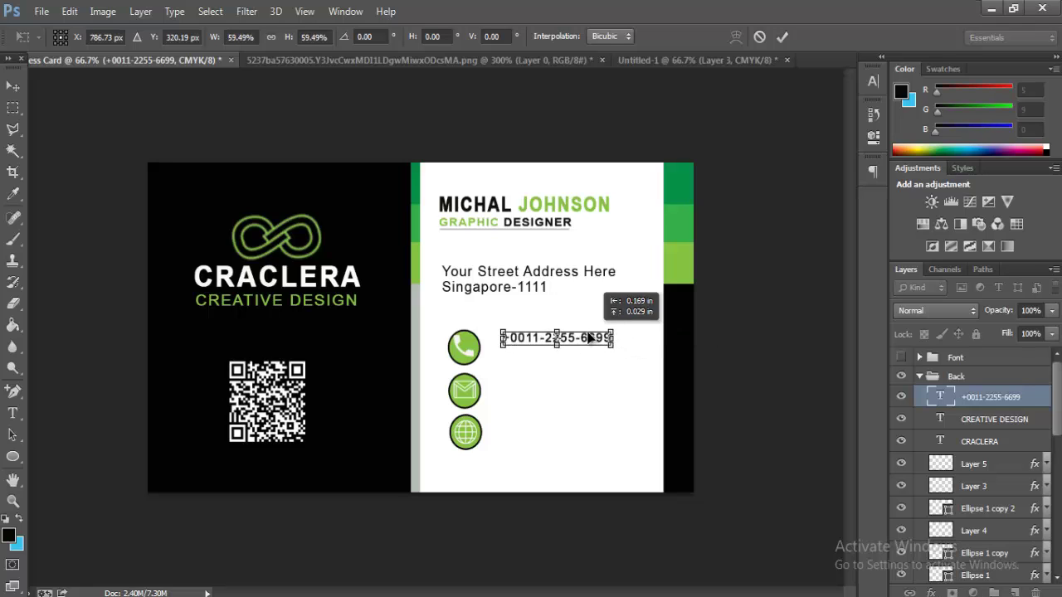
pyautogui.press('Return')
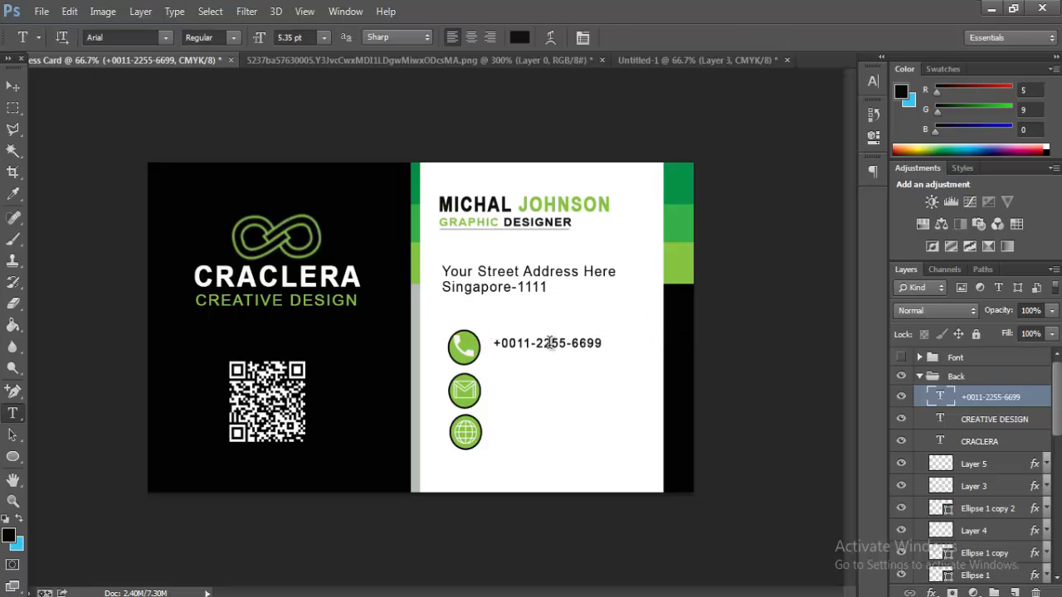
# Step: Nudge the phone number left, then Alt-drag copies beneath it and beside the envelope icon
pyautogui.click(17, 88)
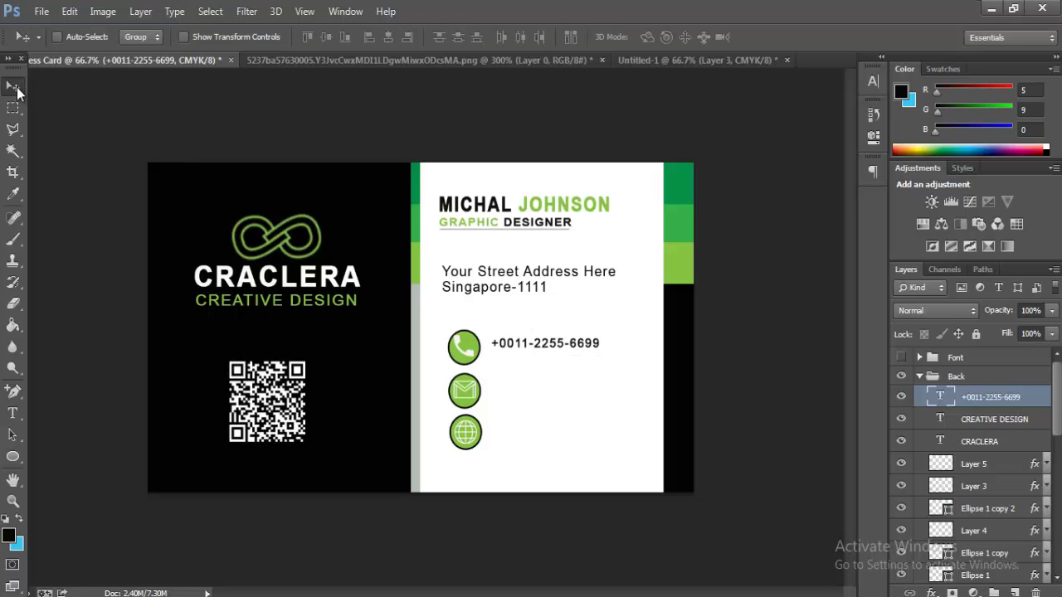
pyautogui.moveTo(579, 360)
pyautogui.mouseDown()
pyautogui.moveTo(576, 349)
pyautogui.moveTo(576, 361)
pyautogui.mouseUp()
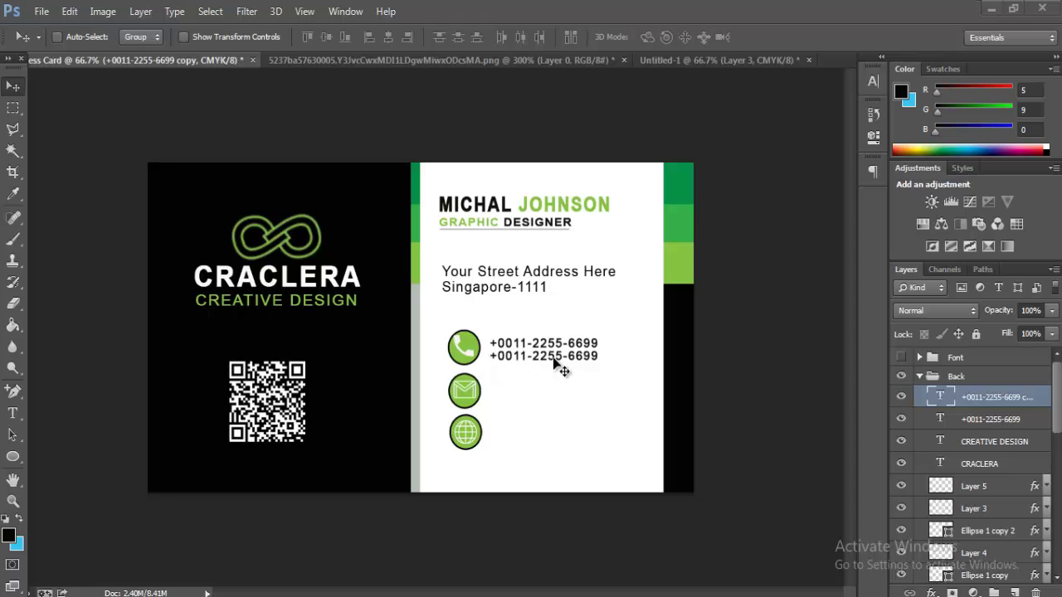
pyautogui.moveTo(564, 358); pyautogui.dragTo(572, 372)
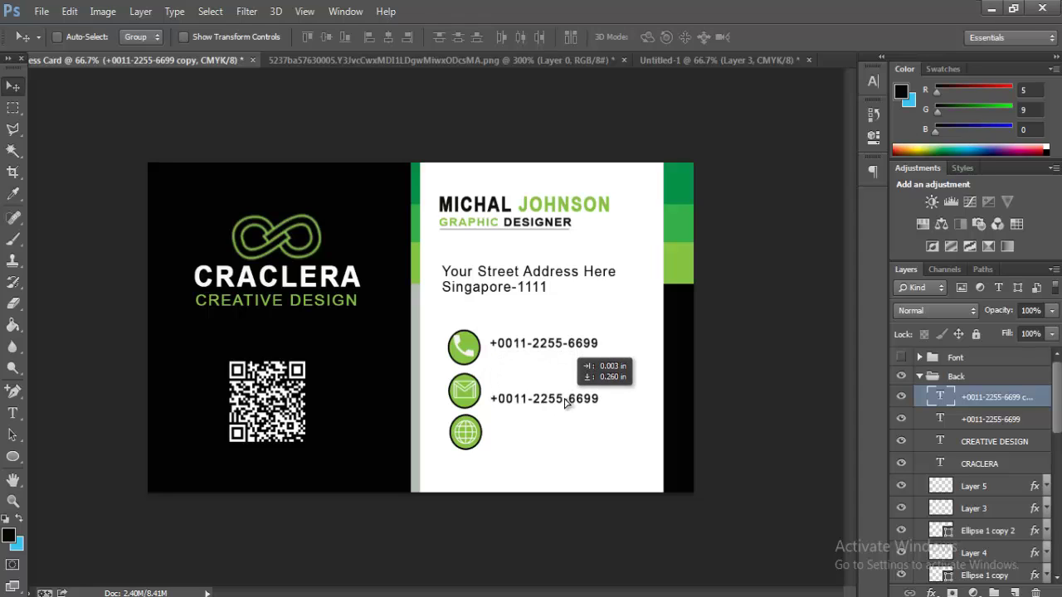
pyautogui.hotkey('ctrl', 'z')
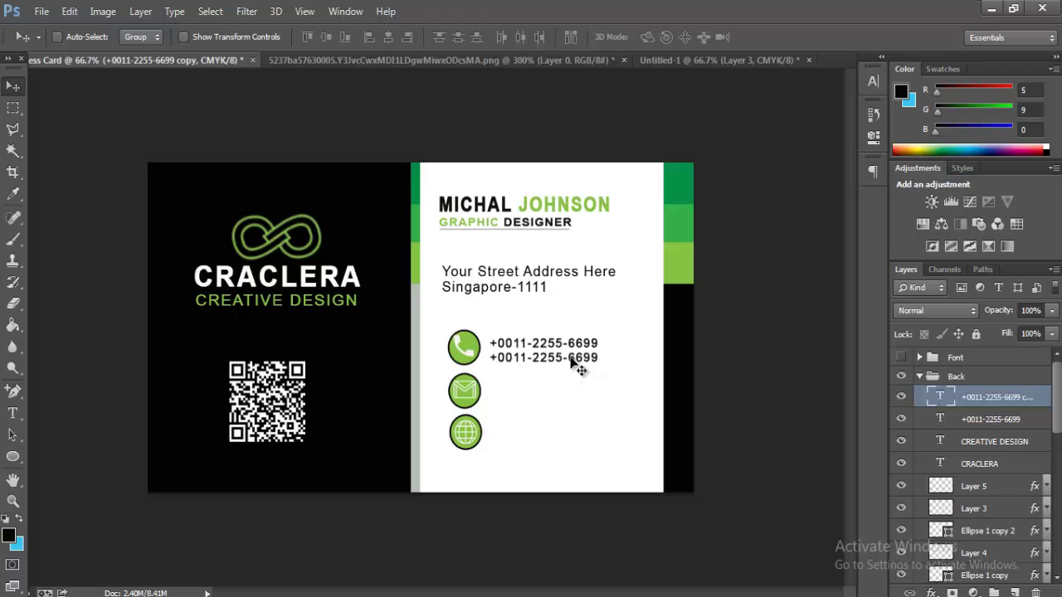
pyautogui.moveTo(568, 359); pyautogui.dragTo(566, 399)
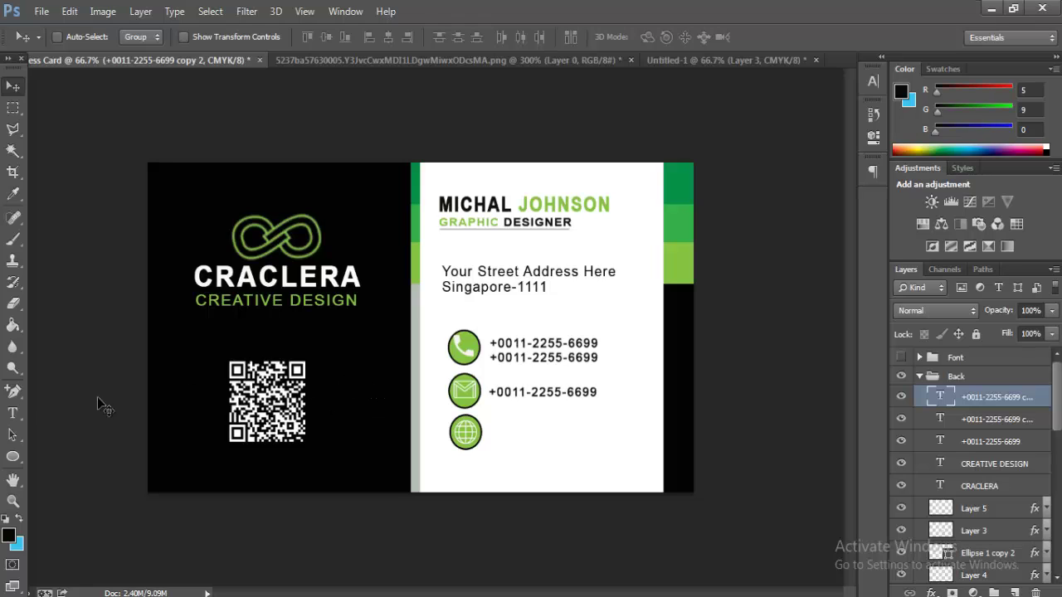
# Step: Retype the envelope-icon line as a placeholder e-mail address and Alt-drag a copy beside the globe icon
pyautogui.click(12, 415)
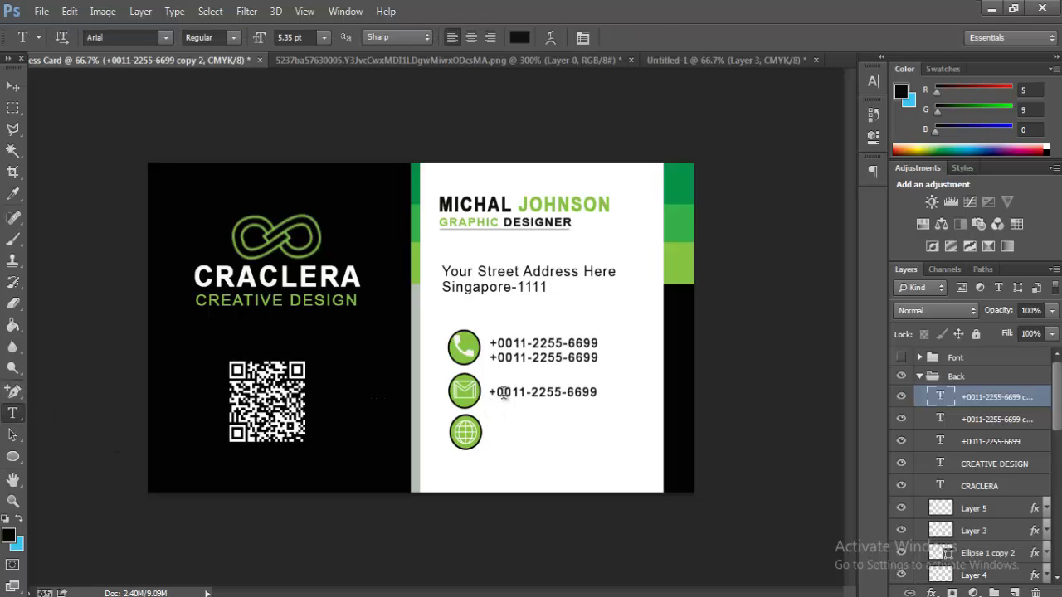
pyautogui.moveTo(488, 393); pyautogui.dragTo(640, 400)
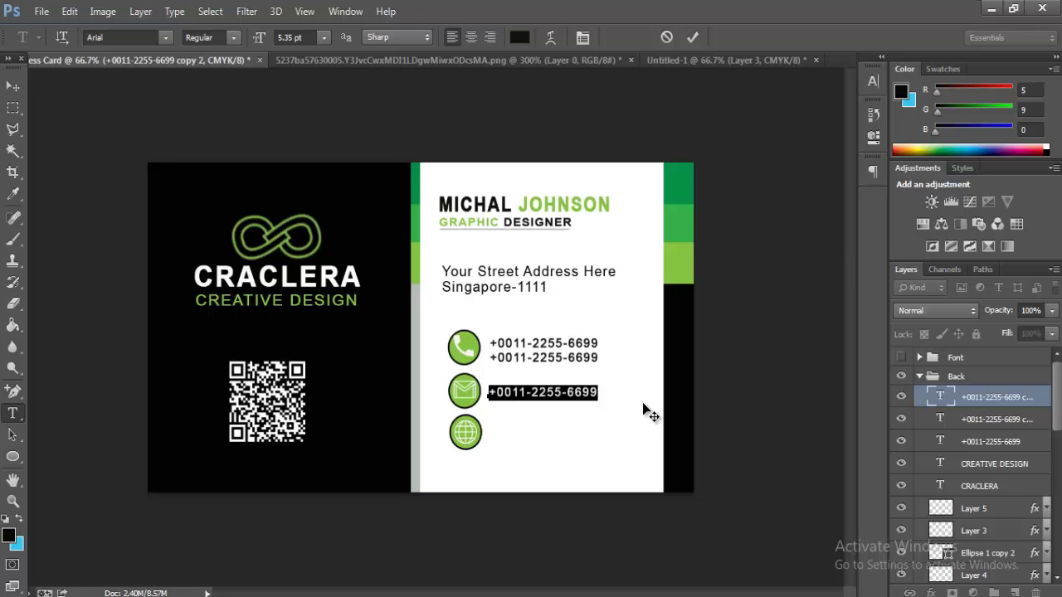
pyautogui.write('email')
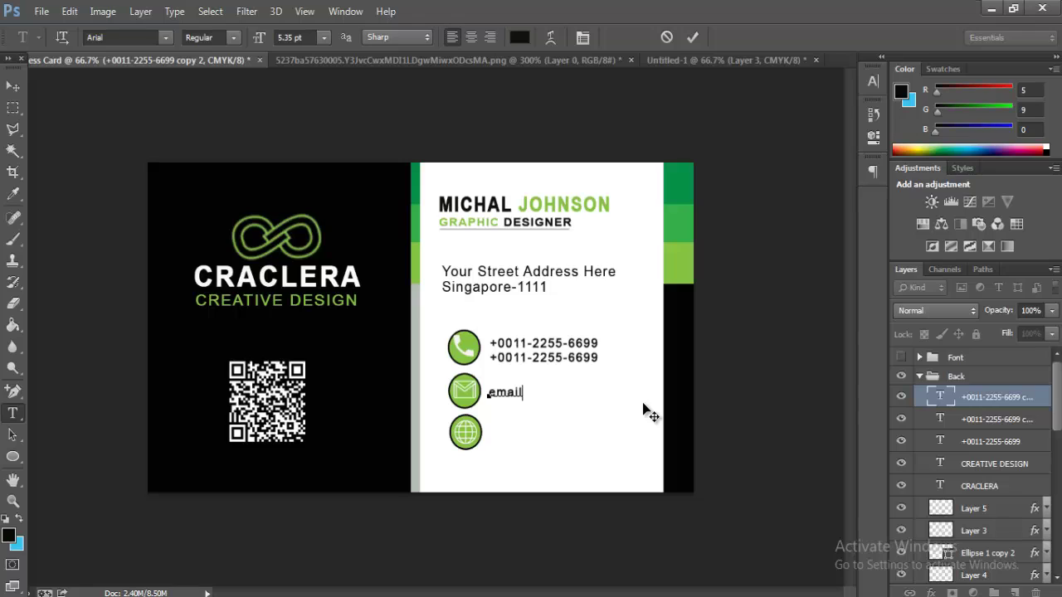
pyautogui.write('@website.com')
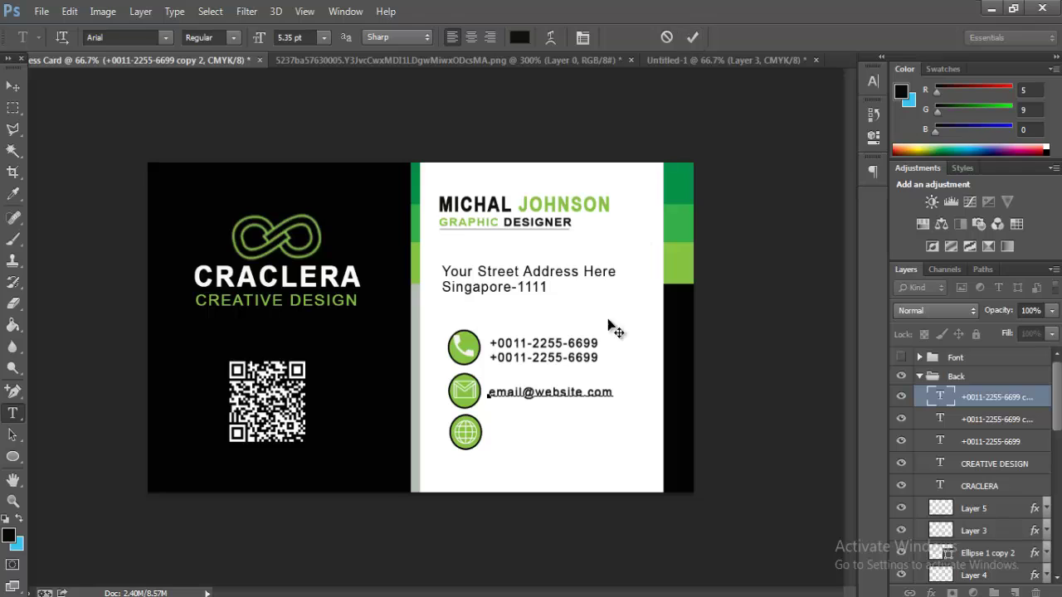
pyautogui.click(692, 37)
pyautogui.moveTo(561, 400); pyautogui.dragTo(563, 435)
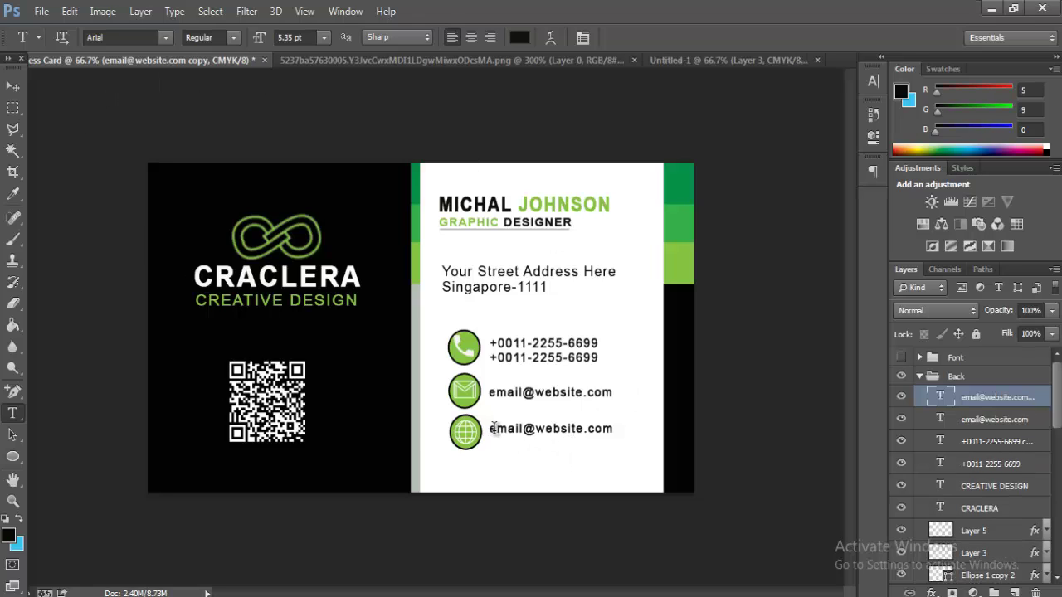
pyautogui.moveTo(495, 429); pyautogui.dragTo(722, 440)
pyautogui.press('BackSpace')
pyautogui.write('www wesiteemai')
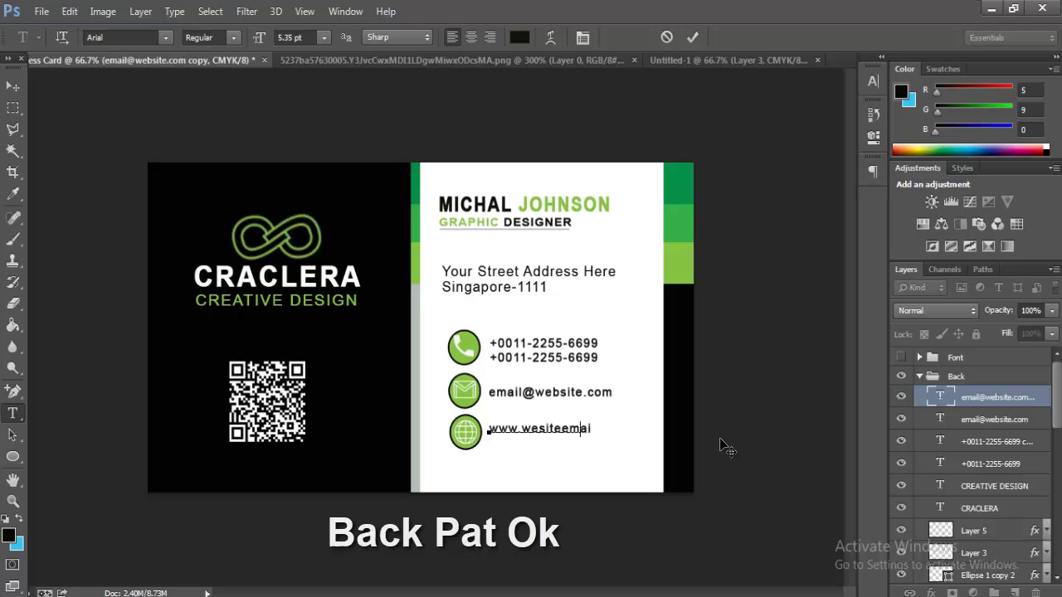
pyautogui.press('BackSpace')
pyautogui.press('BackSpace')
pyautogui.press('BackSpace')
pyautogui.write('name.co')
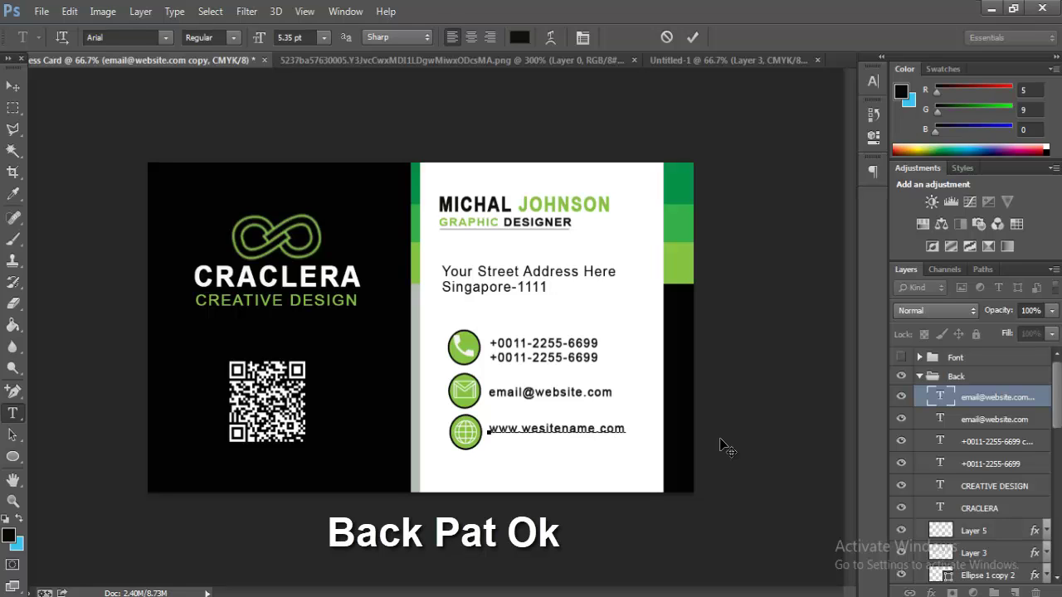
# Step: Commit the website text layer and collapse the Back layer group
pyautogui.click(692, 38)
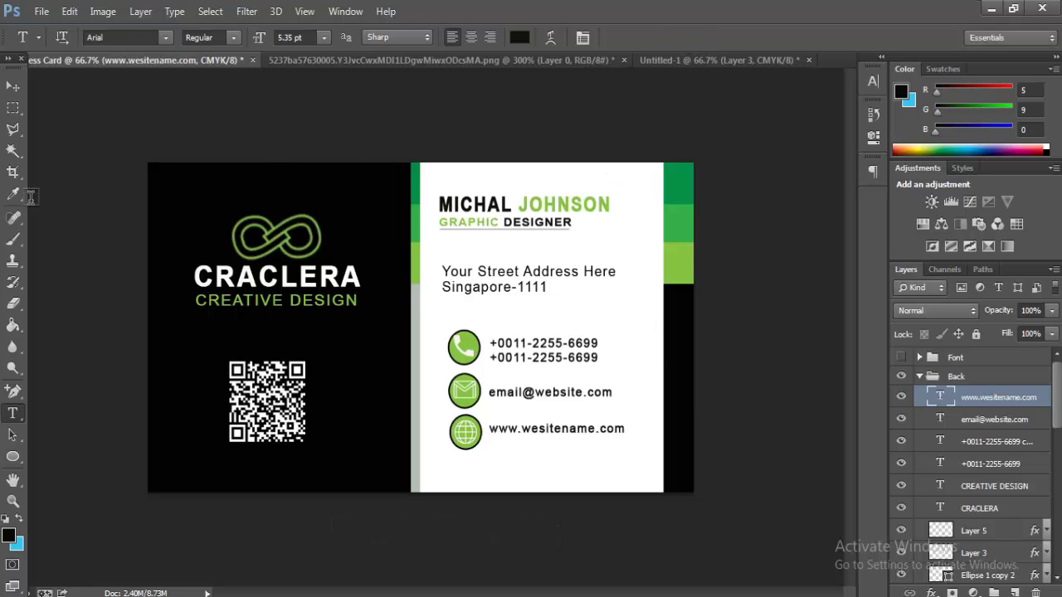
pyautogui.click(14, 88)
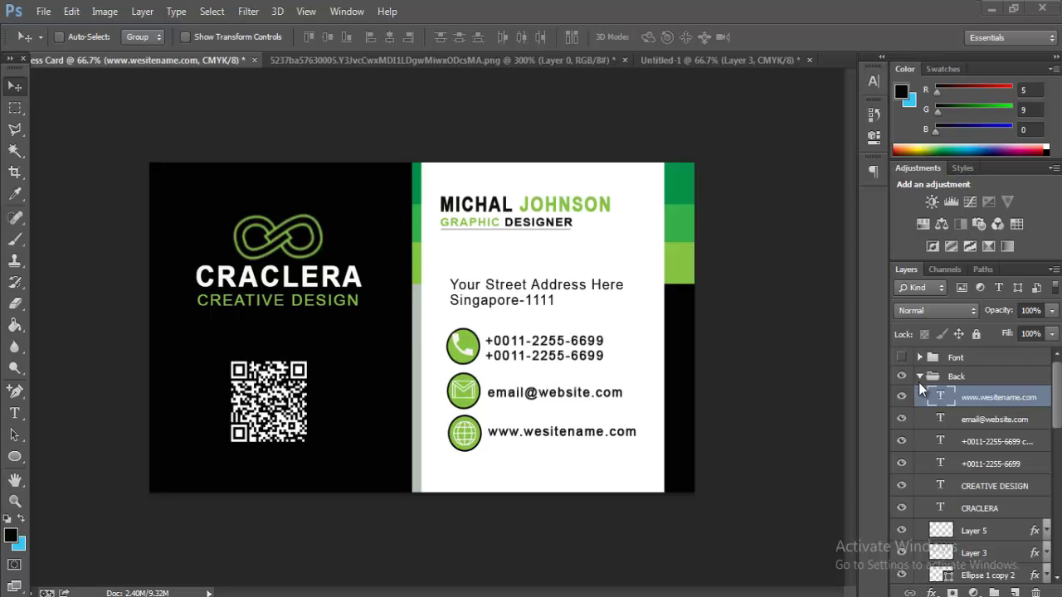
pyautogui.click(919, 377)
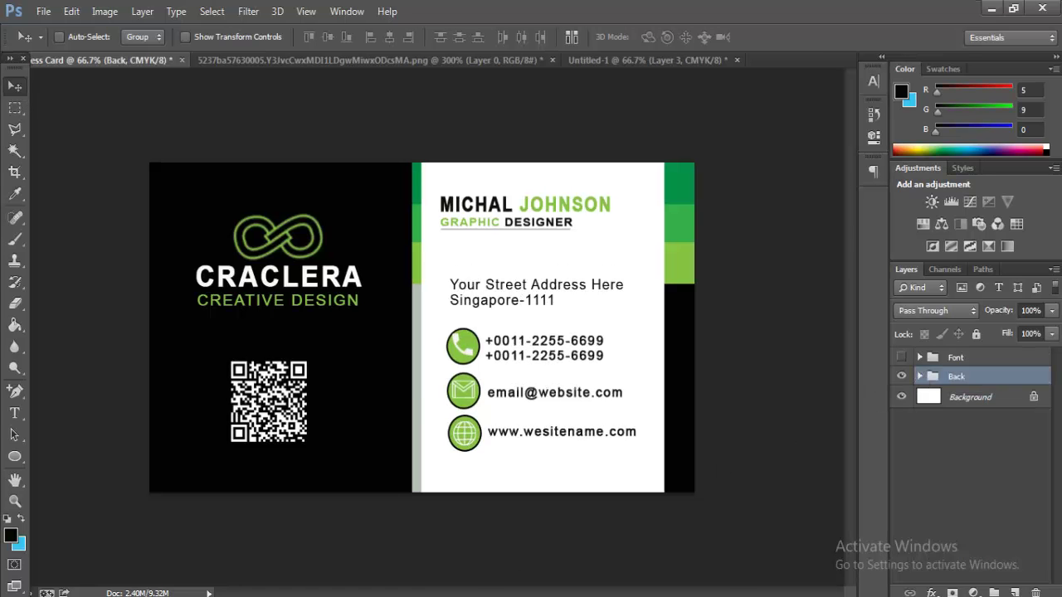